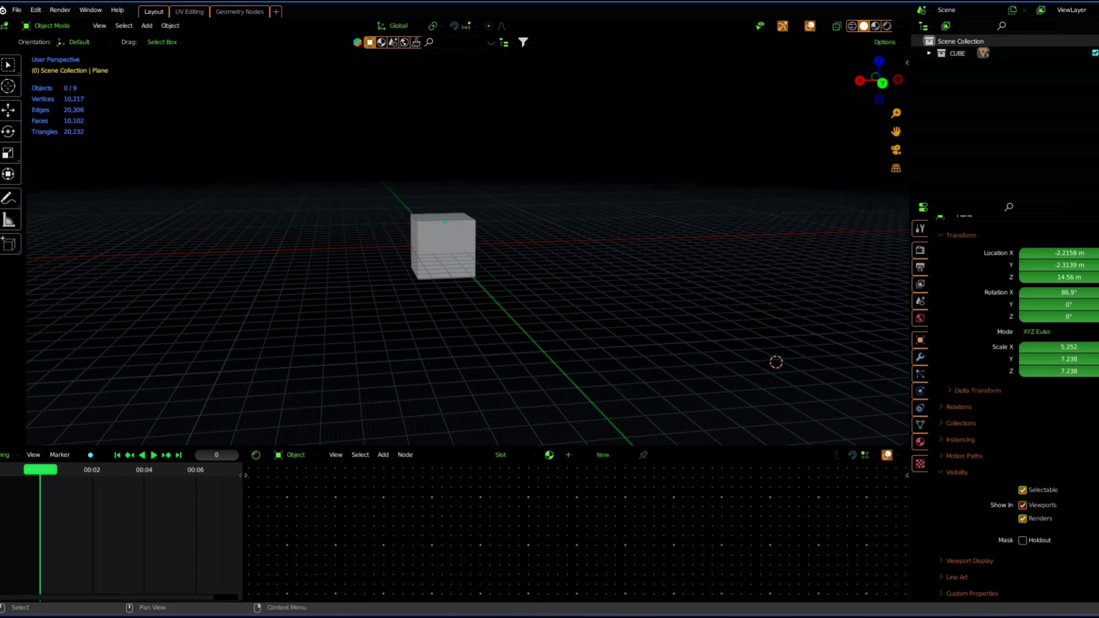
Delete all objects and spawn a Botaniq granite rock from the polygoniq sidebar
key(Delete)
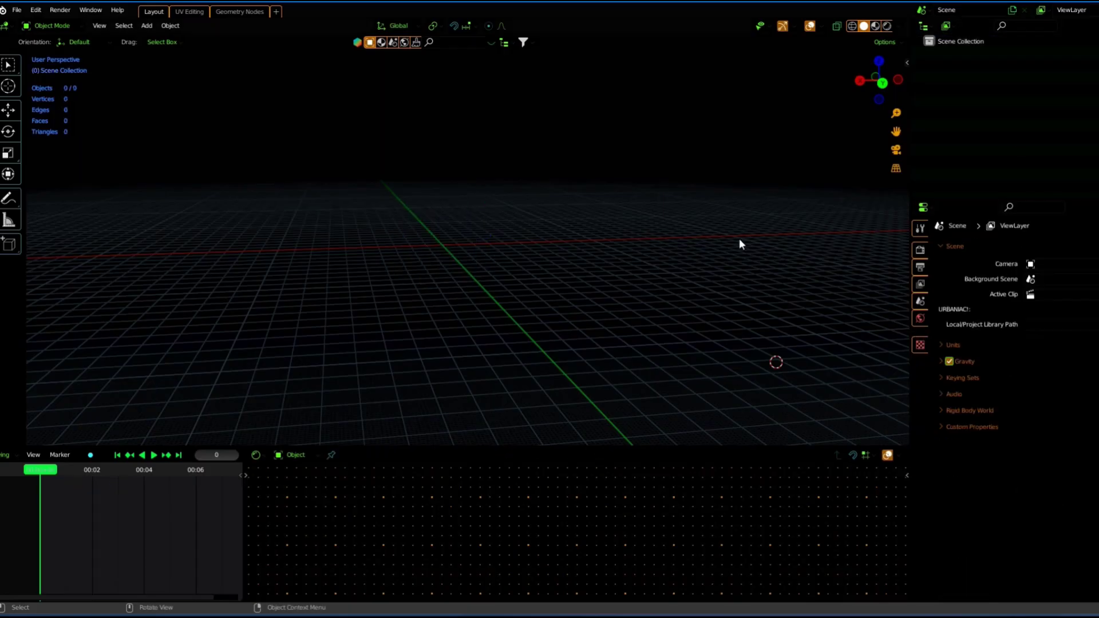
key(n)
click(898, 417)
scroll(900, 410, up, 1)
scroll(900, 411, up, 1)
scroll(867, 359, down, 3)
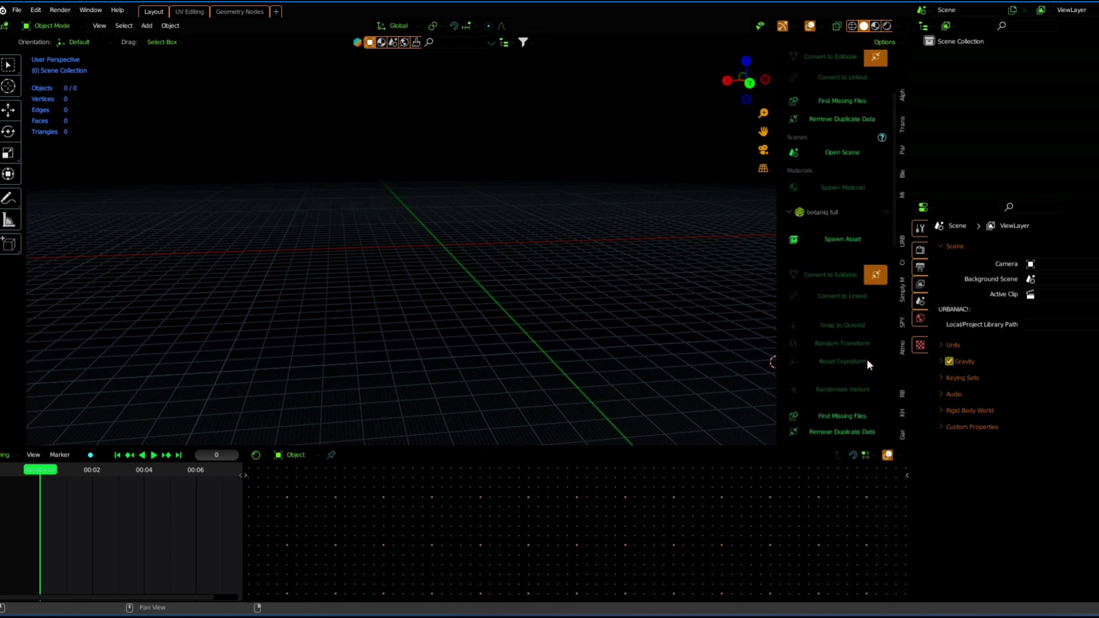
scroll(867, 359, down, 3)
click(817, 196)
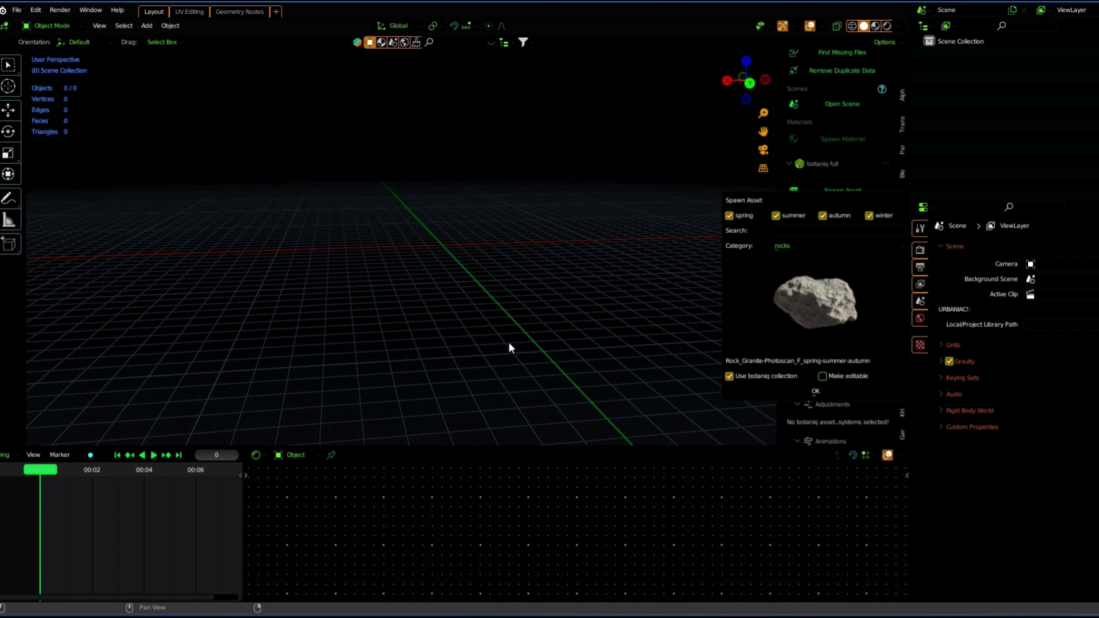
key(Return)
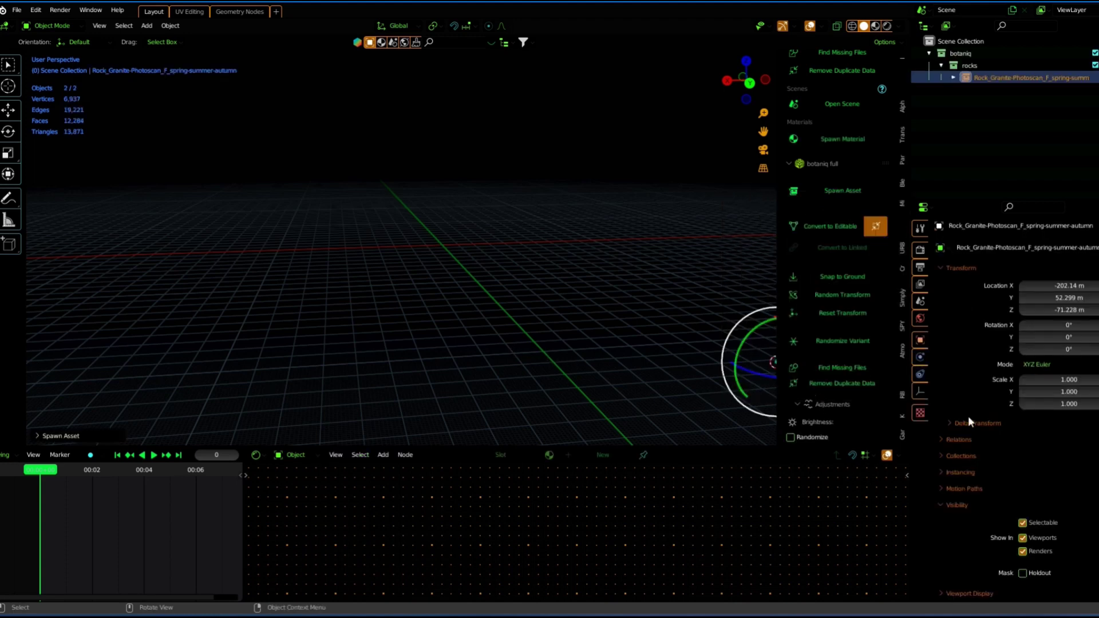
Snap the 3D cursor and the rock to the world origin, then enlarge the rock
key(shift+s)
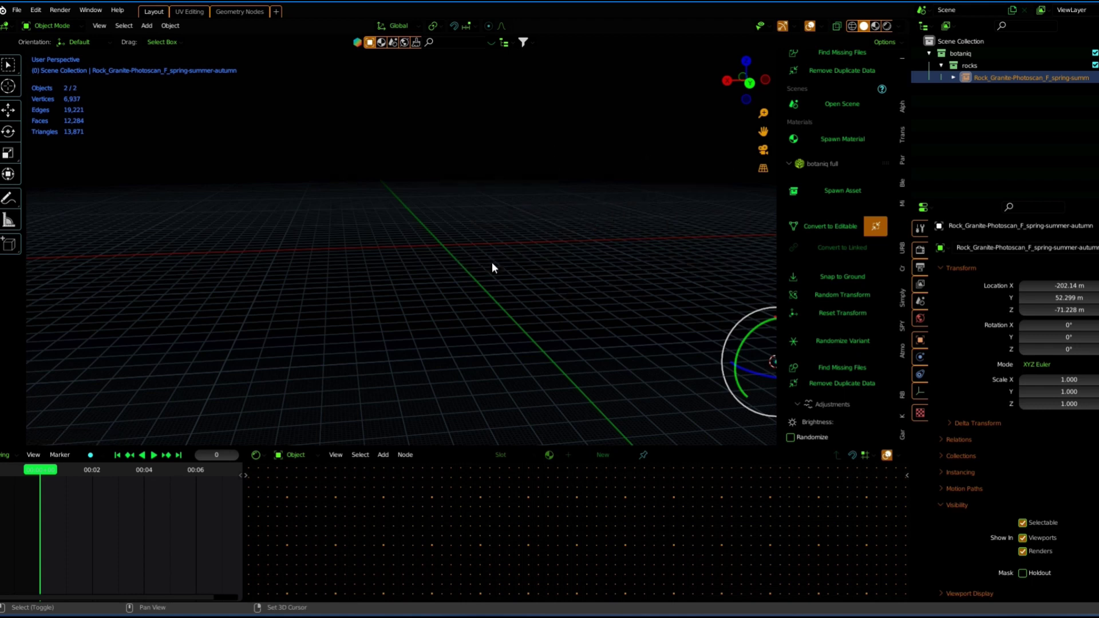
key(shift+s)
click(591, 341)
key(shift+s)
click(576, 269)
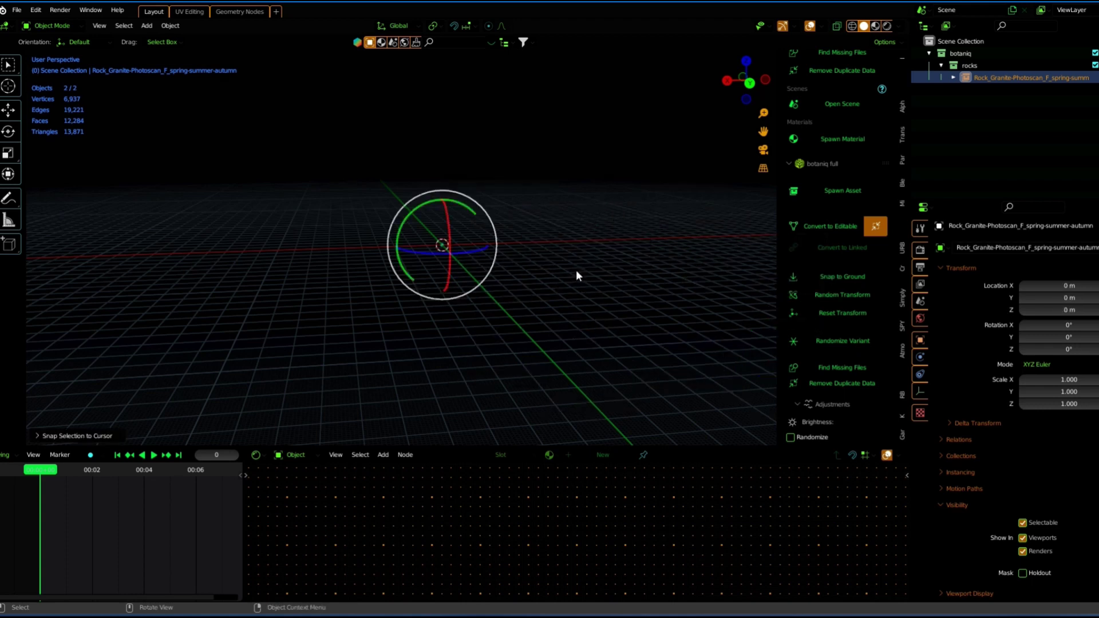
key(s)
key(Return)
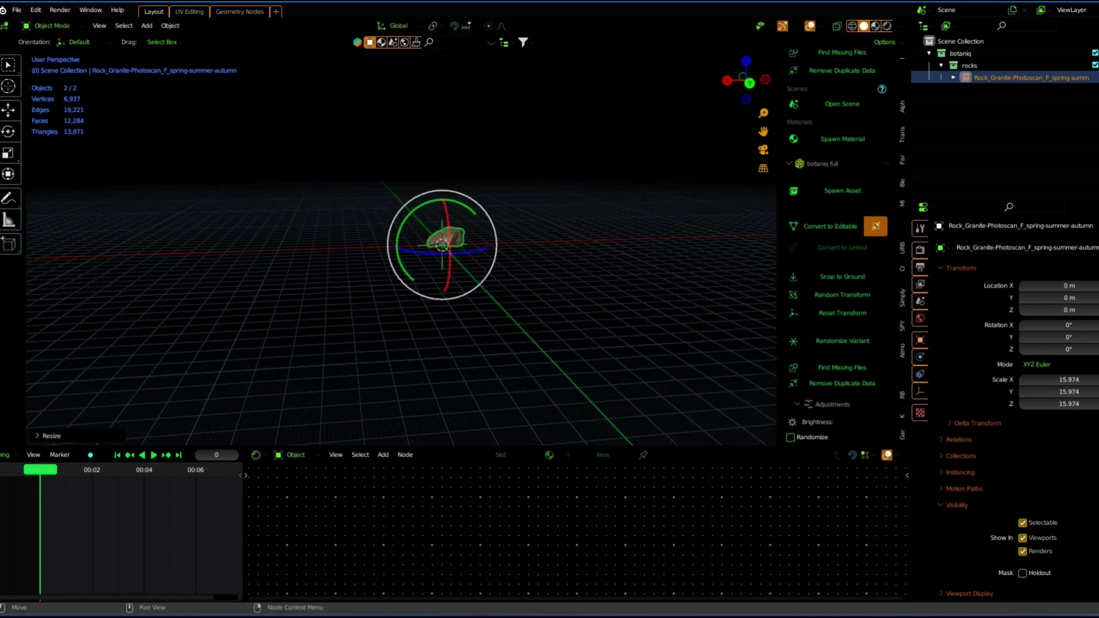
Isolate the rock in local view and scale it down to about 1.68
key(KP_Divide)
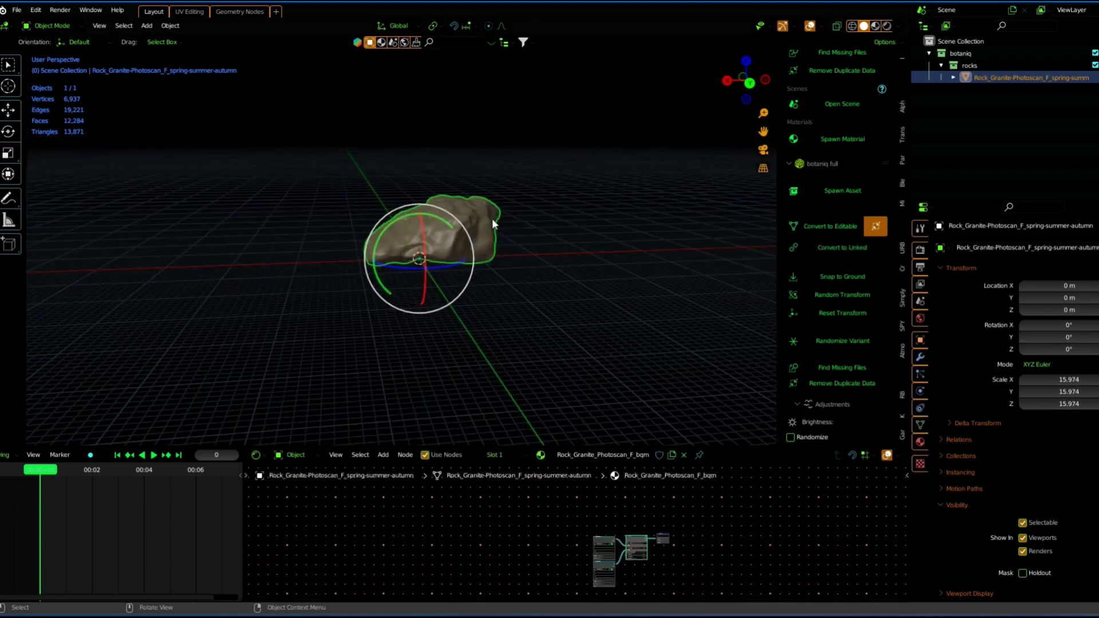
mouse_move(525, 276)
middle_down()
mouse_move(511, 215)
mouse_move(525, 211)
mouse_move(475, 216)
mouse_move(601, 233)
middle_up()
key(s)
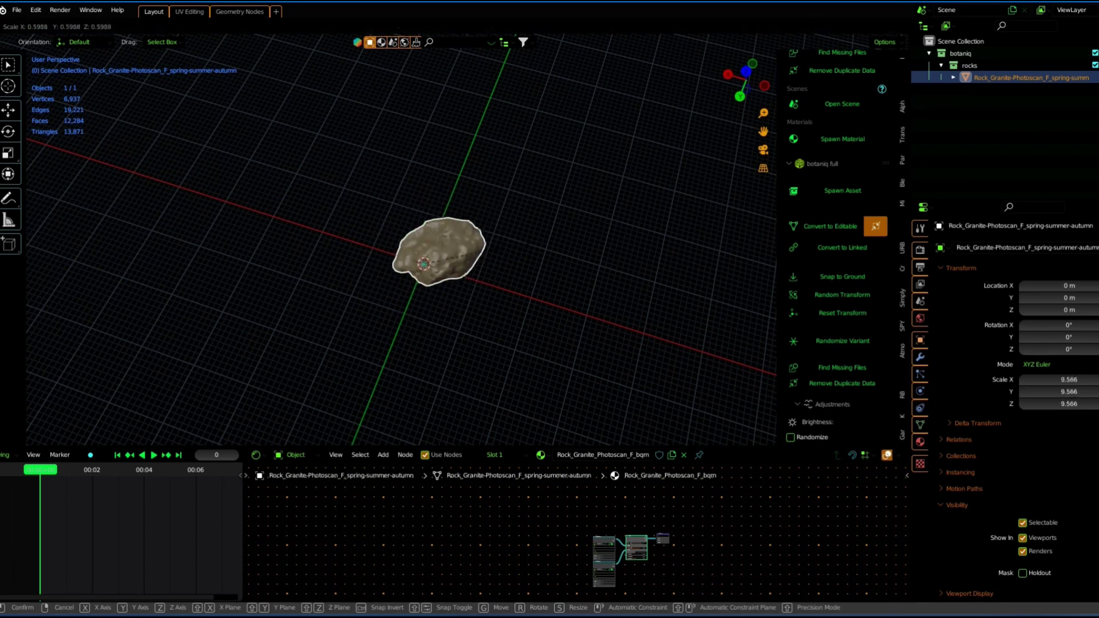
click(444, 262)
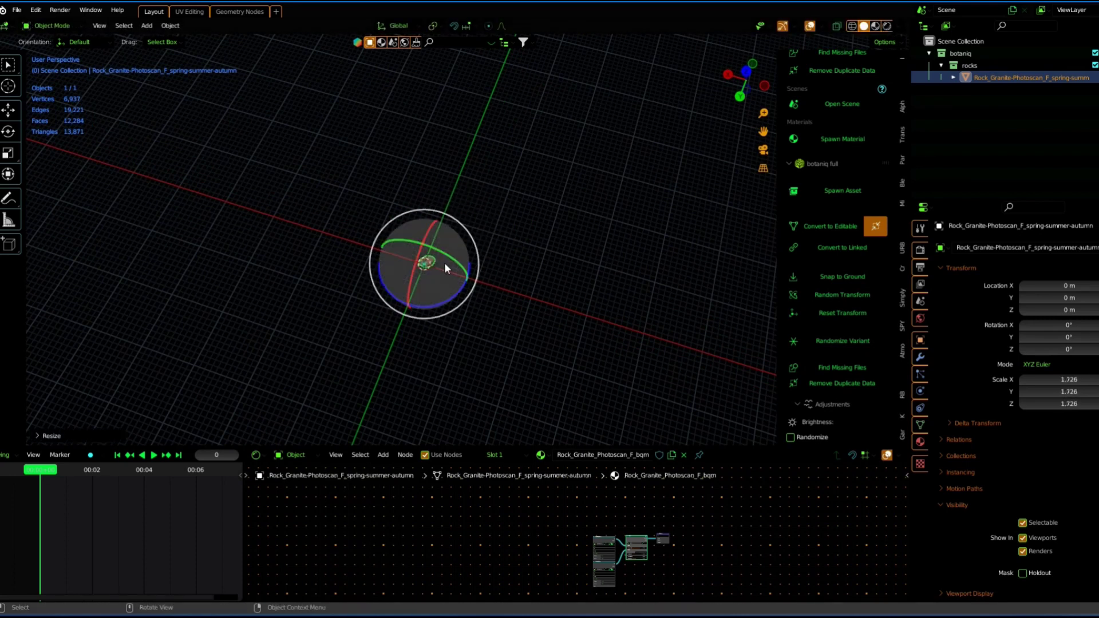
key(KP_Decimal)
scroll(479, 191, down, 3)
key(s)
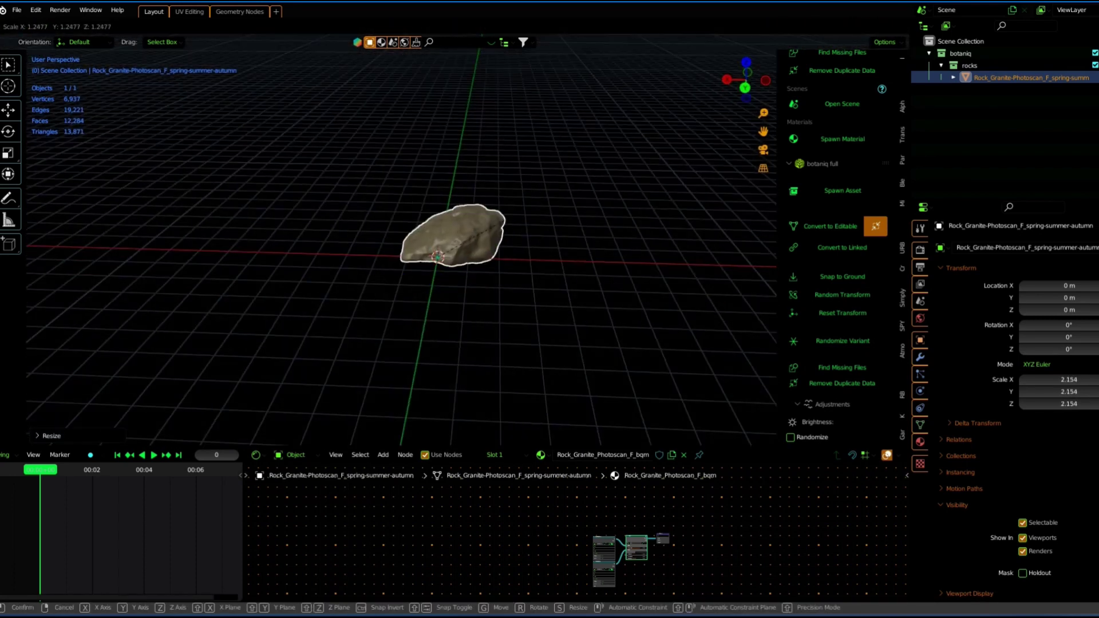
click(477, 193)
key(n)
mouse_move(630, 268)
middle_down()
mouse_move(657, 287)
mouse_move(653, 255)
middle_up()
Duplicate the granite rock and place the copy beside the first
key(shift+d)
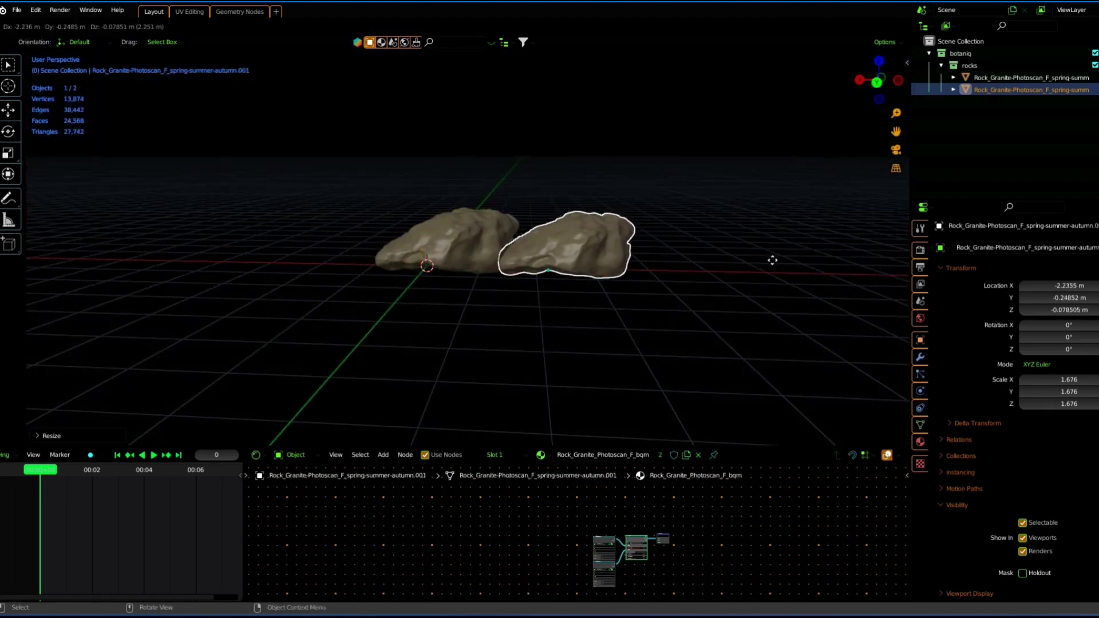
mouse_move(775, 268)
middle_down()
mouse_move(487, 320)
mouse_move(611, 255)
mouse_move(705, 249)
mouse_move(635, 226)
mouse_move(667, 268)
mouse_move(582, 241)
middle_up()
key(g)
click(592, 241)
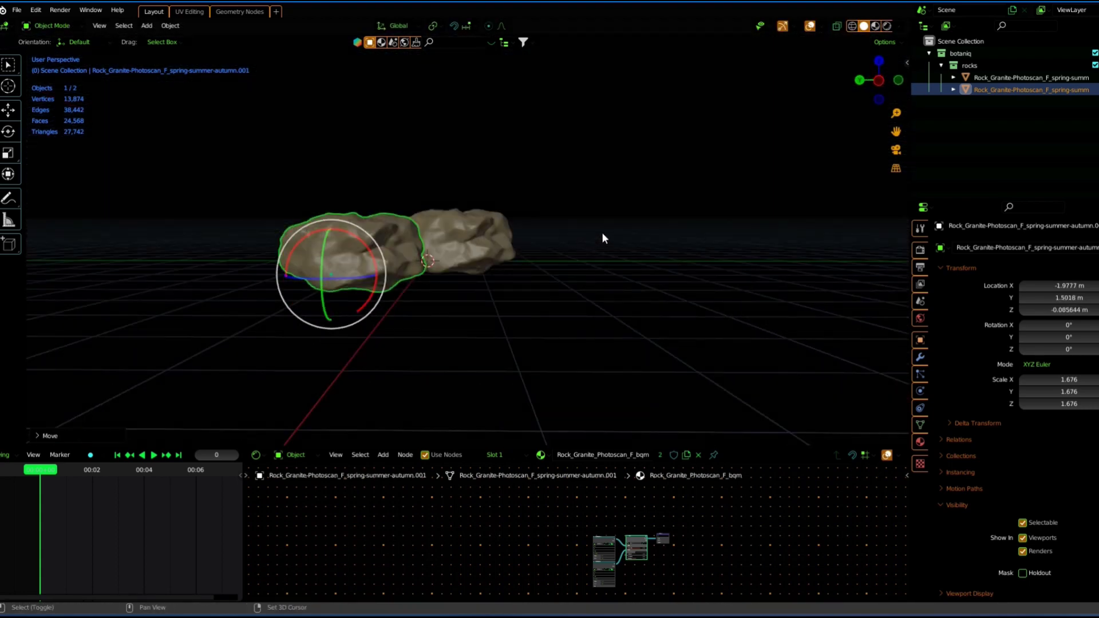
Duplicate a third rock and position it to complete the cluster
key(shift+d)
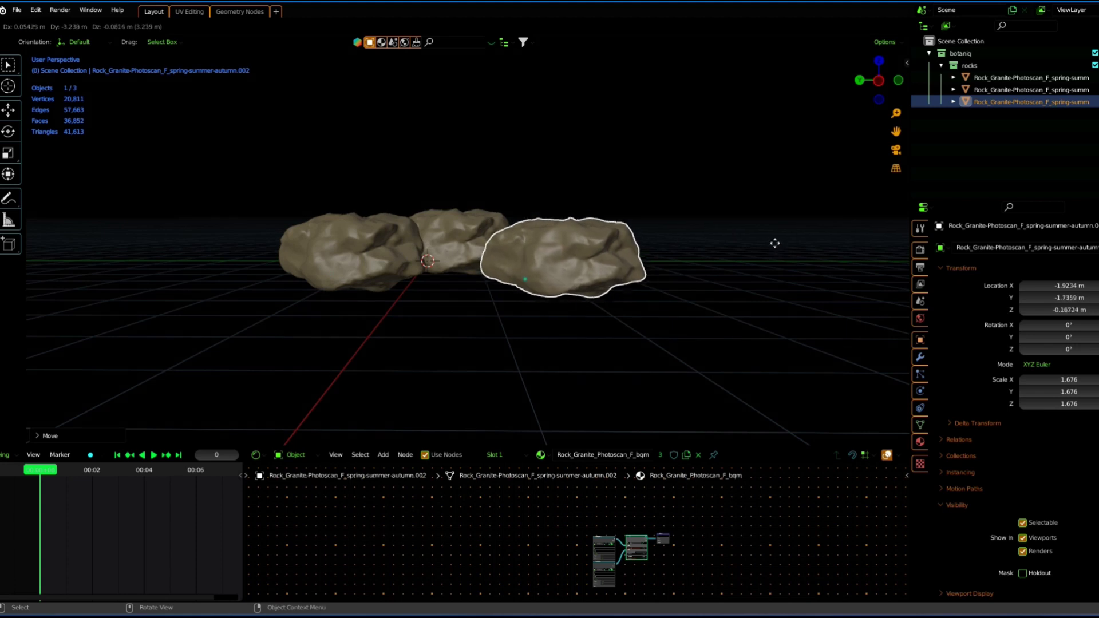
click(687, 246)
mouse_move(687, 246)
middle_down()
mouse_move(640, 259)
mouse_move(710, 239)
mouse_move(606, 320)
mouse_move(871, 303)
middle_up()
key(g)
click(702, 249)
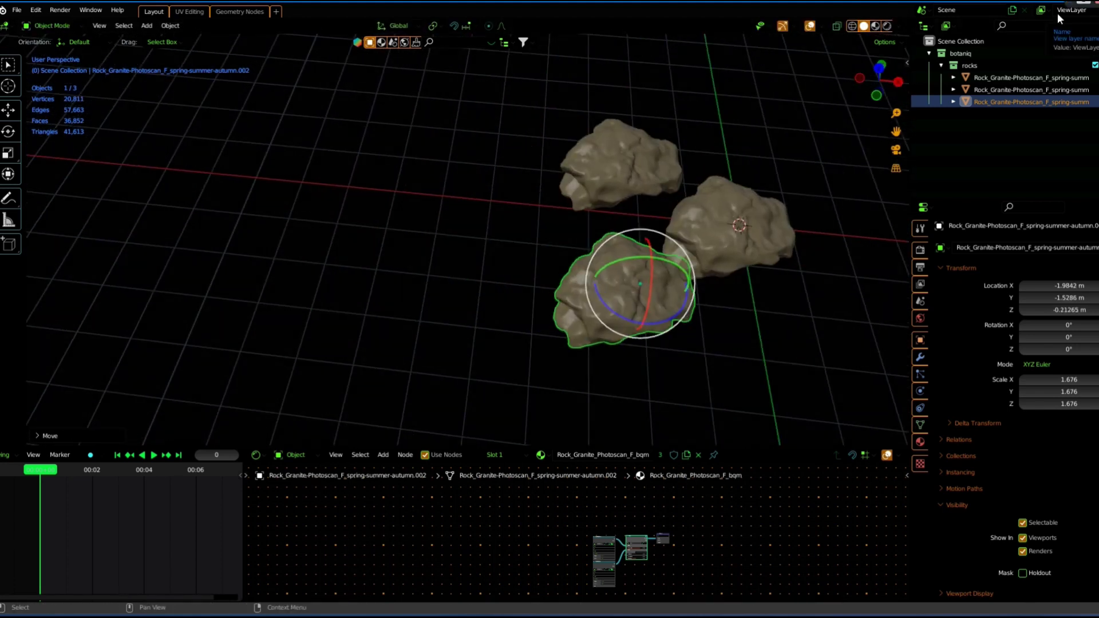
key(shift+a)
Add a plane and scale it up as a ground surface
click(515, 190)
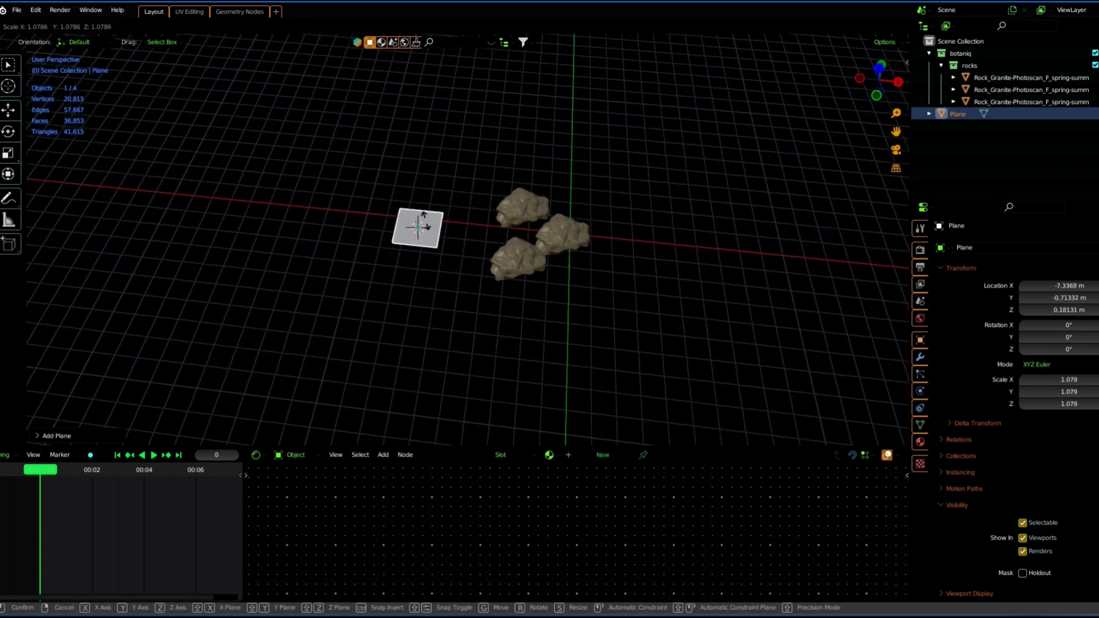
key(s)
click(583, 171)
key(s)
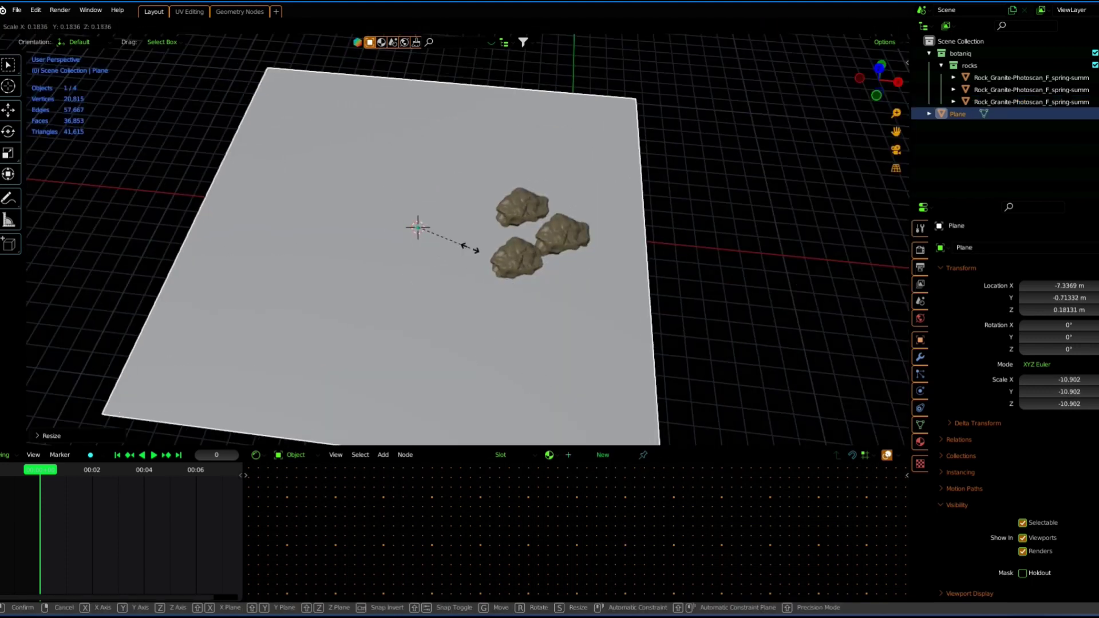
click(460, 248)
middle_drag(495, 169, 524, 175)
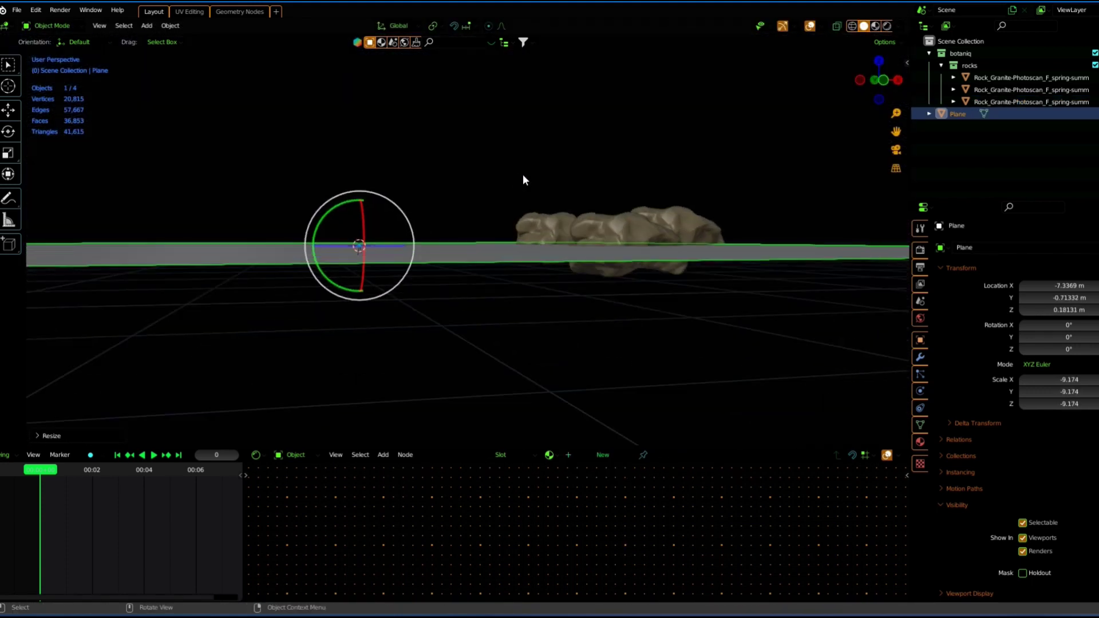
Set the plane just beneath the rocks and enlarge it to about 10.5
key(g)
click(522, 191)
mouse_move(523, 192)
middle_down()
mouse_move(441, 275)
mouse_move(481, 229)
middle_up()
key(s)
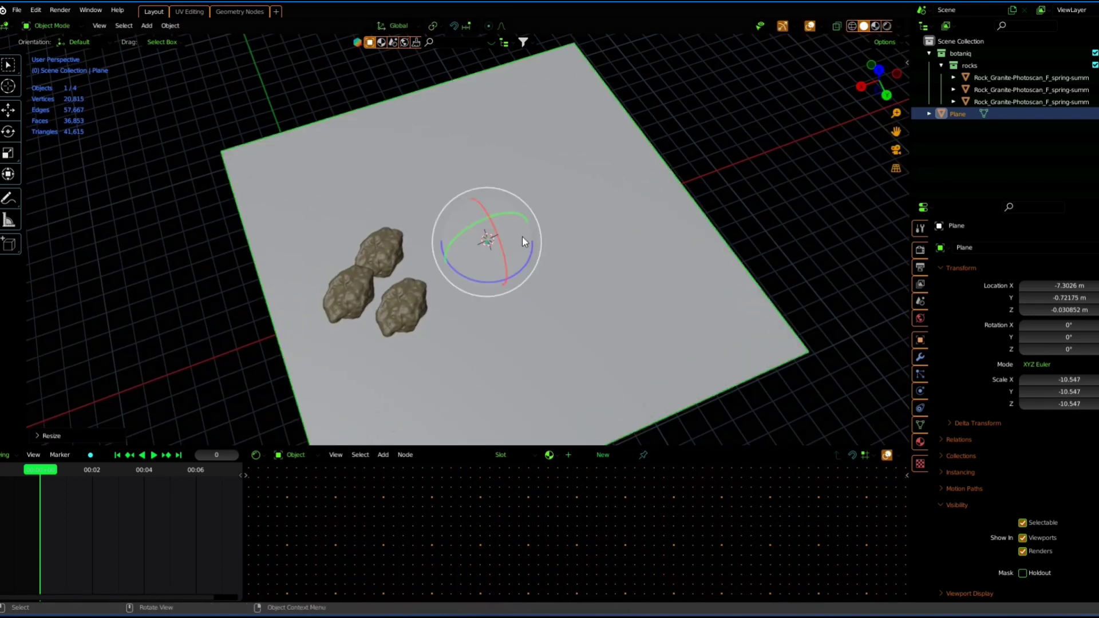
click(522, 235)
scroll(522, 236, up, 3)
key(g)
click(520, 236)
mouse_move(520, 236)
middle_down()
mouse_move(697, 192)
mouse_move(633, 253)
mouse_move(608, 252)
mouse_move(624, 249)
middle_up()
scroll(633, 253, up, 5)
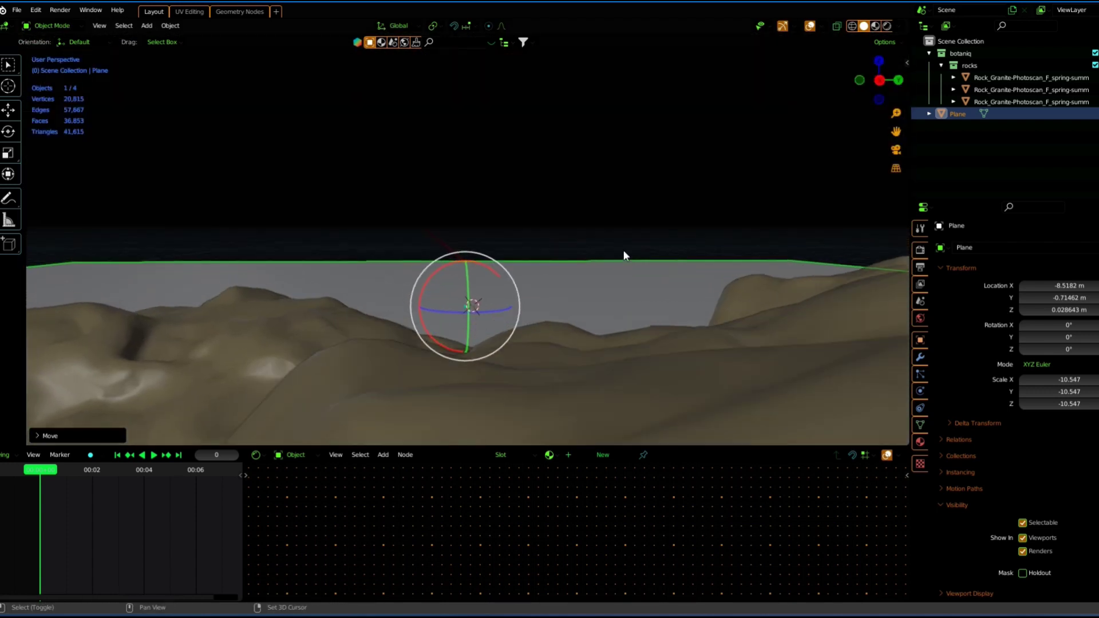
key(shift+a)
Add a camera, view through it, and set its focal length to 30 mm
mouse_move(580, 483)
click(566, 430)
key(KP_0)
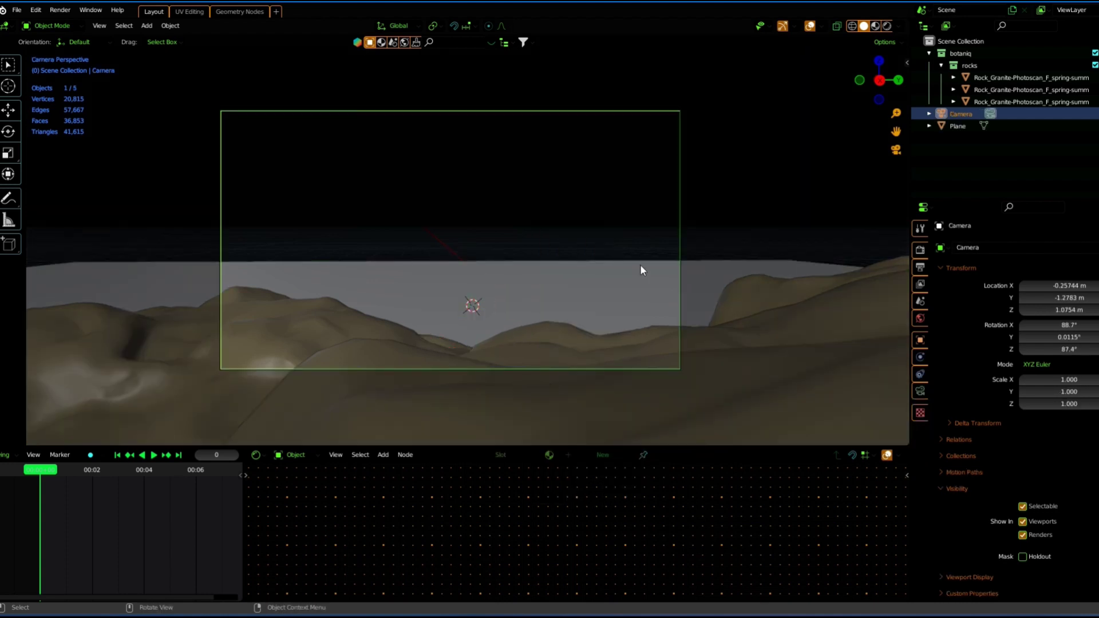
click(928, 391)
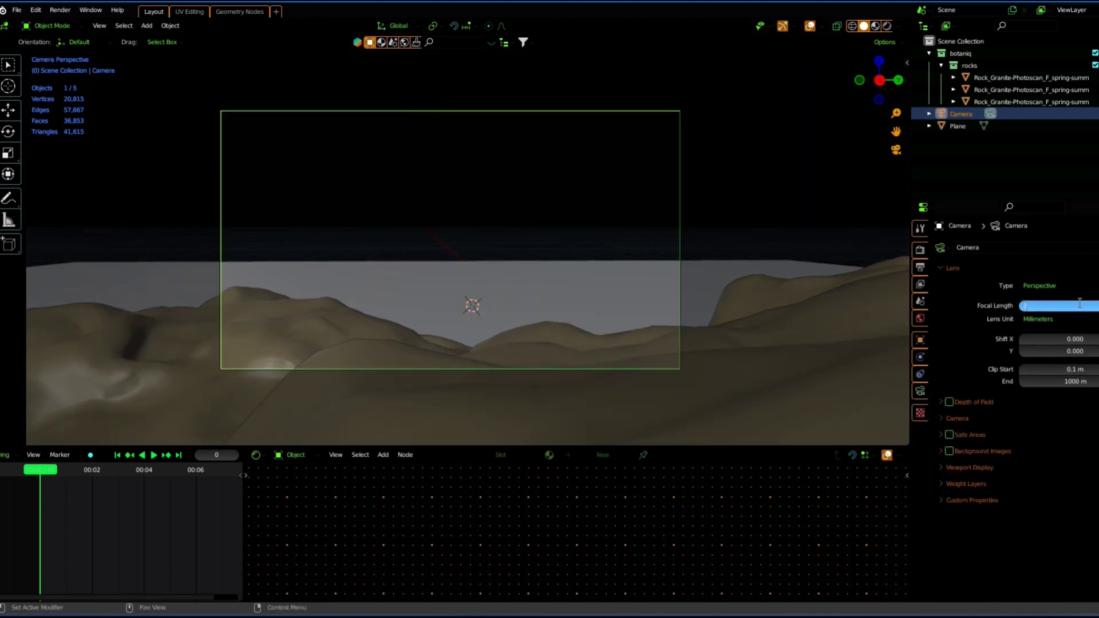
key(Return)
scroll(603, 277, down, 1)
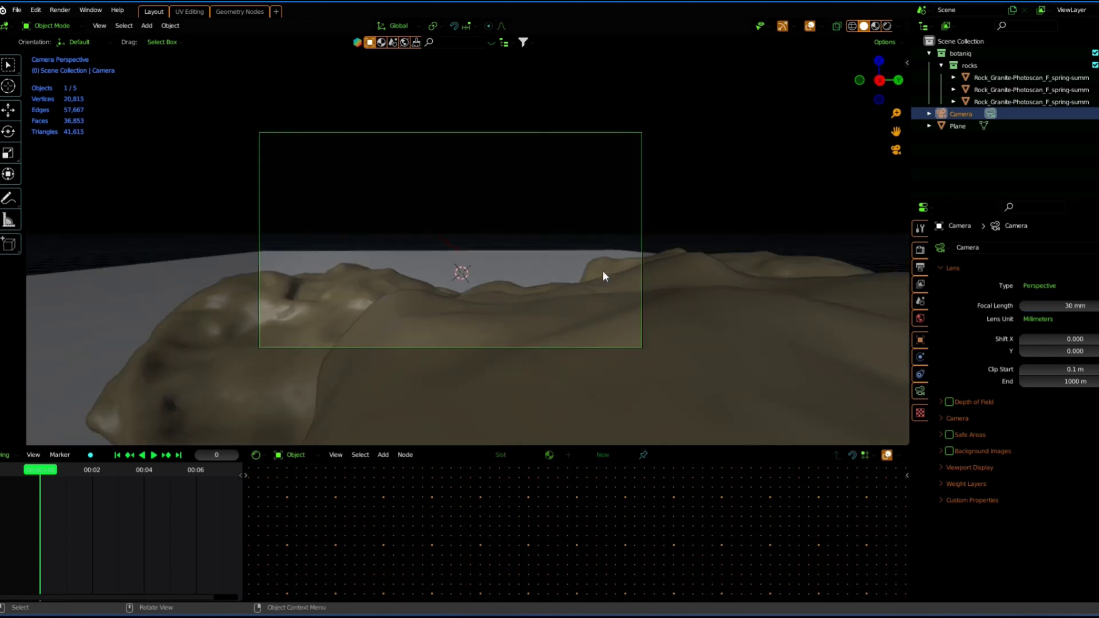
scroll(603, 276, up, 2)
mouse_move(602, 271)
middle_down()
mouse_move(484, 314)
mouse_move(719, 238)
mouse_move(785, 246)
mouse_move(513, 372)
middle_up()
Turn the bottom Timeline area into a 3D Viewport showing the camera view
click(4, 456)
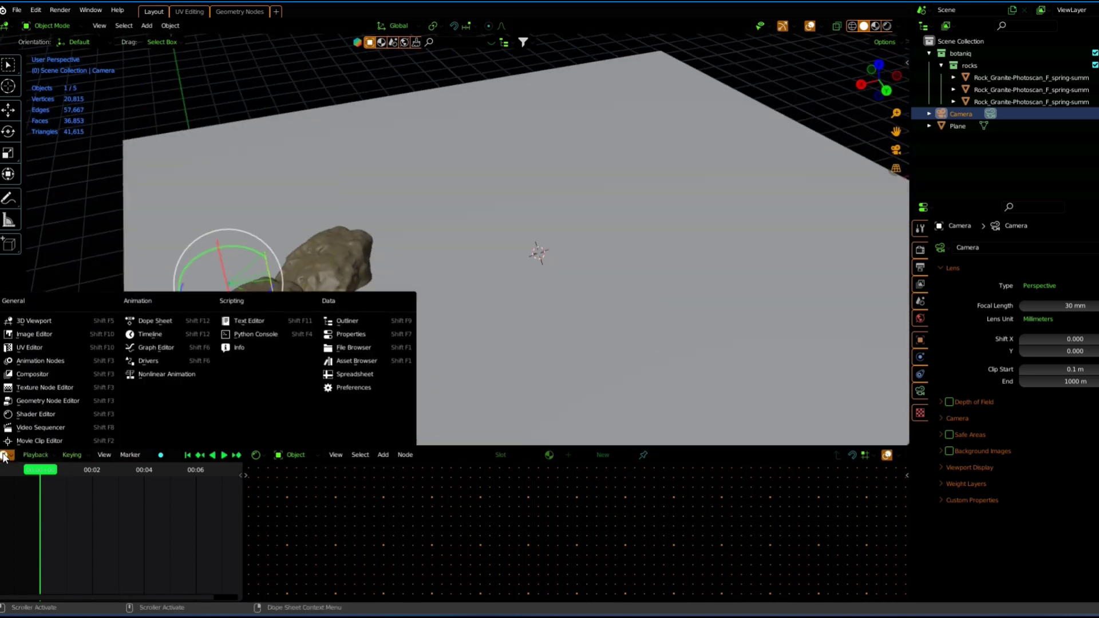
click(26, 324)
click(230, 563)
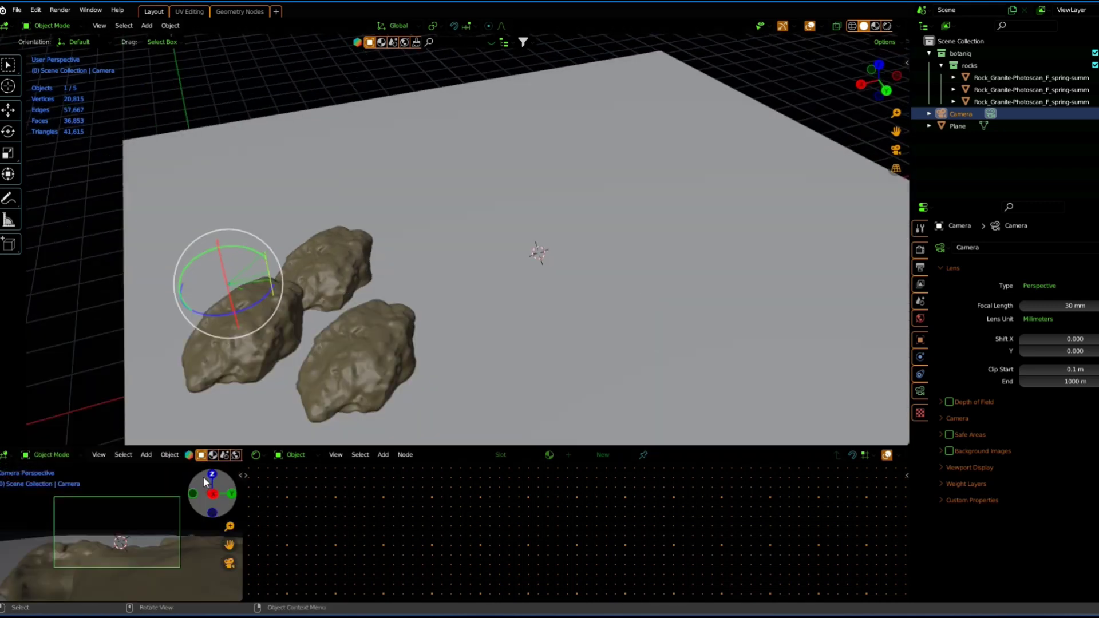
scroll(92, 520, up, 2)
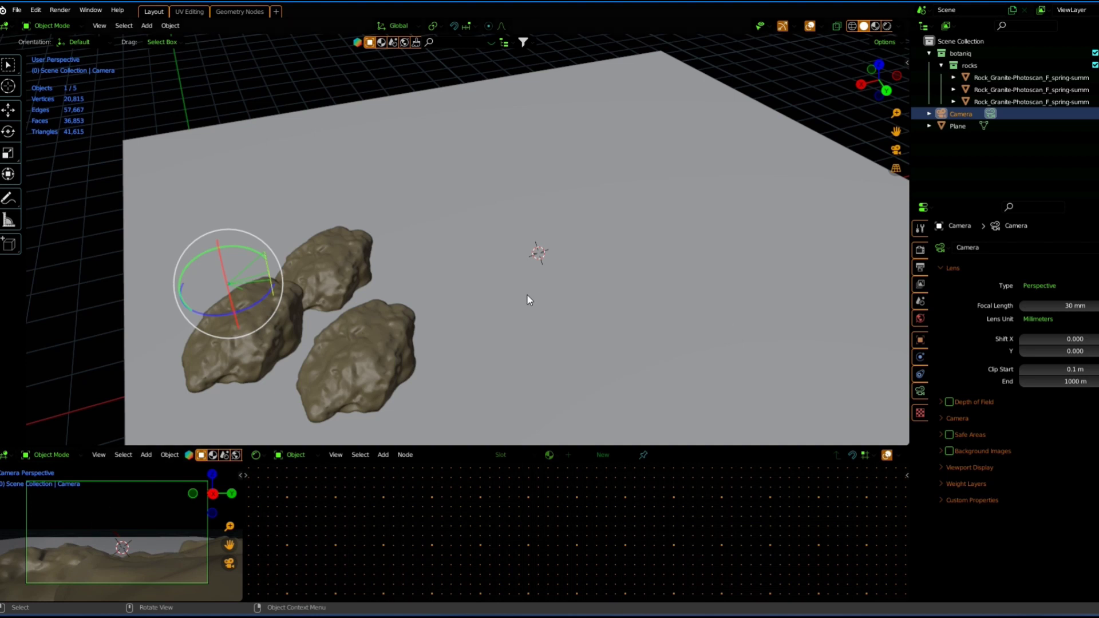
scroll(527, 294, up, 3)
scroll(701, 267, down, 5)
middle_drag(682, 278, 623, 315)
scroll(623, 315, up, 5)
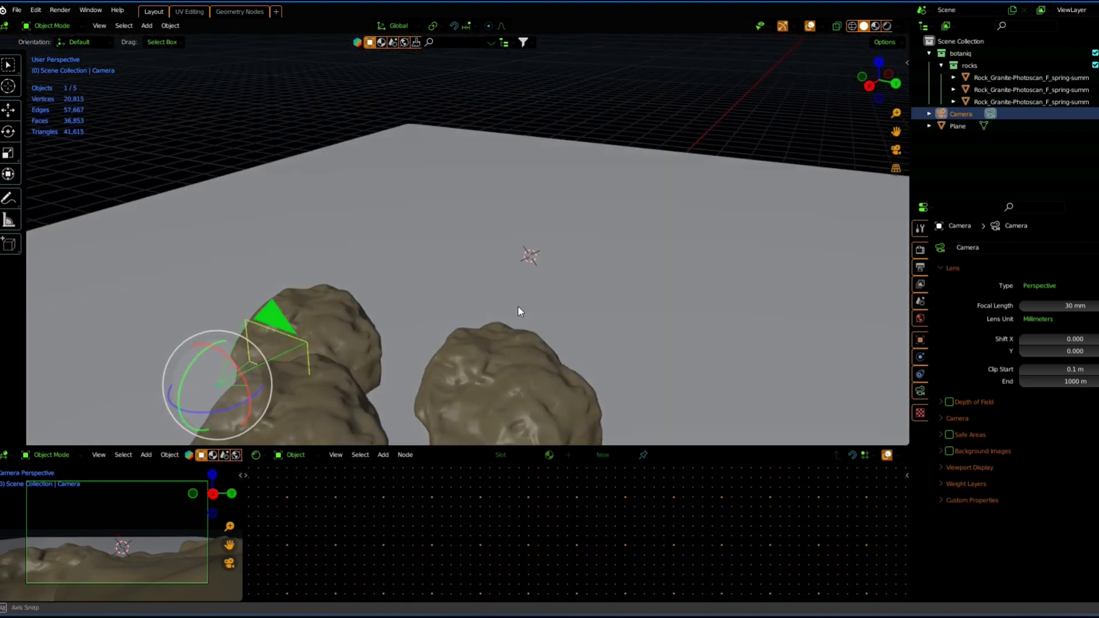
middle_drag(517, 307, 654, 239)
click(655, 240)
Subdivide the plane's mesh and add a Ctrl+1 subdivision surface in Object Mode
key(Tab)
right_click(665, 191)
click(668, 193)
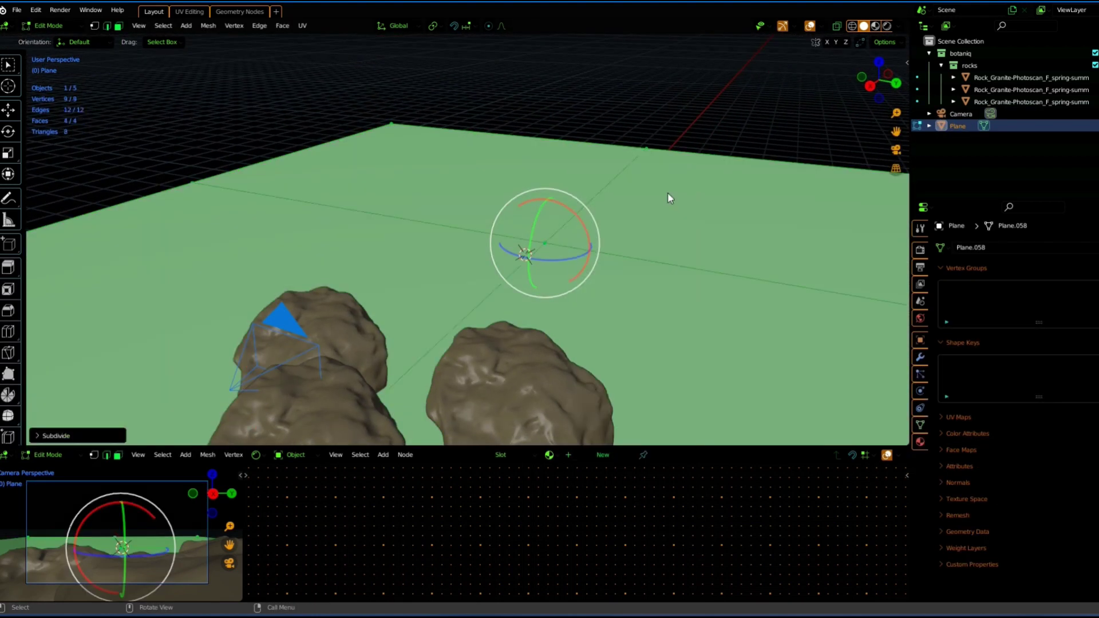
key(ctrl+Tab)
click(665, 140)
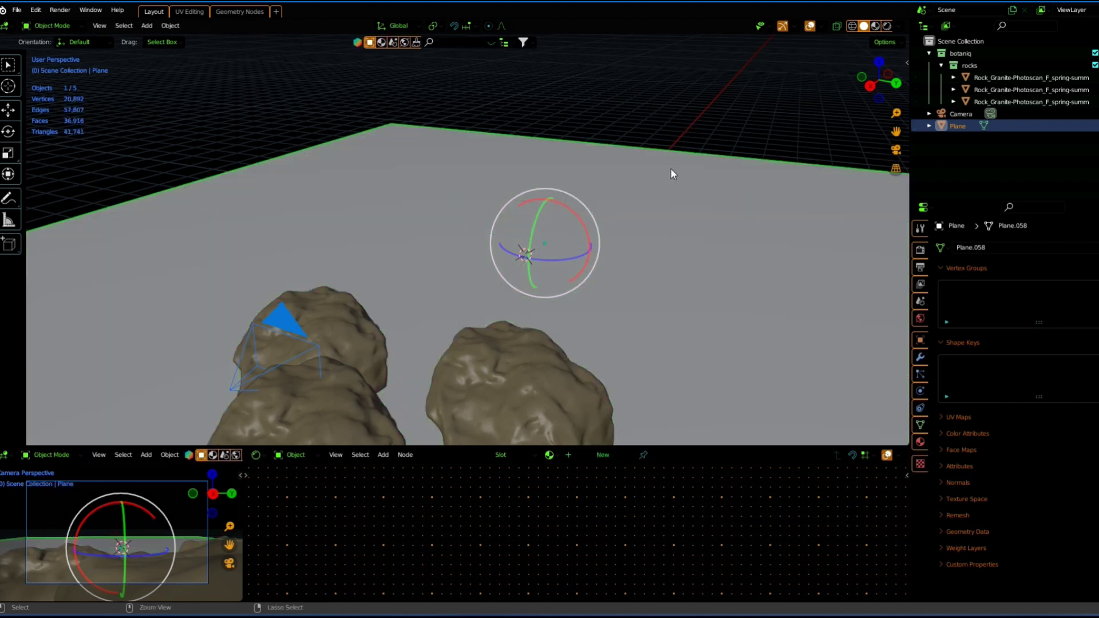
key(ctrl+1)
scroll(630, 217, down, 4)
scroll(575, 275, up, 2)
Sculpt the plane into gentle terrain, adjusting voxel size, then return to Object Mode
key(ctrl+Tab)
mouse_move(597, 257)
middle_down()
mouse_move(574, 274)
mouse_move(430, 307)
middle_up()
click(487, 237)
scroll(573, 275, down, 3)
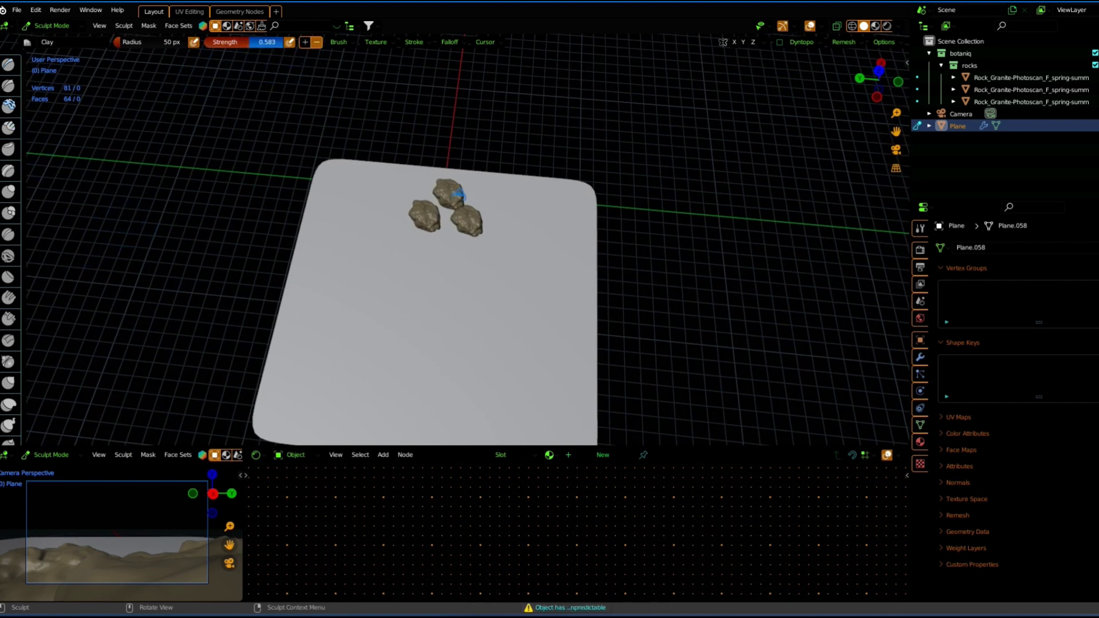
key(r)
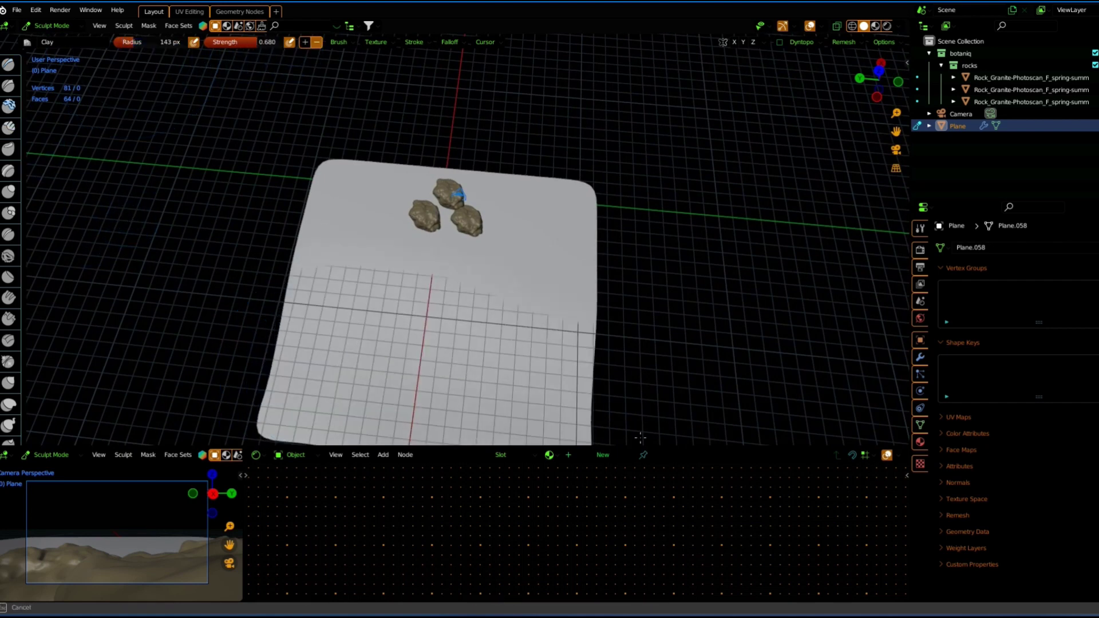
click(306, 391)
middle_drag(306, 390, 707, 296)
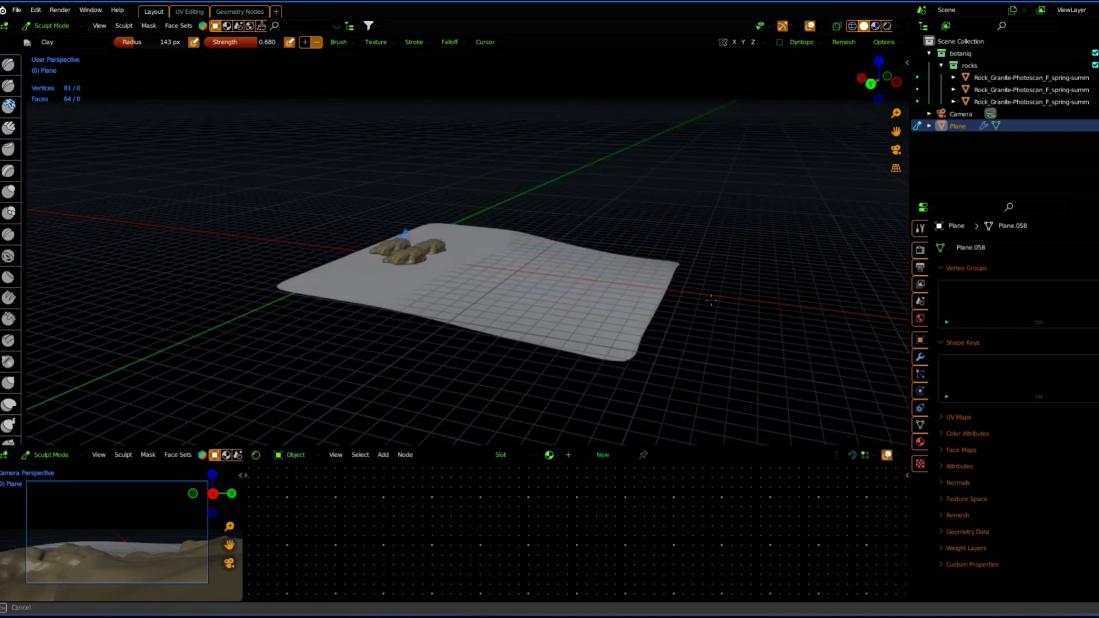
click(46, 26)
mouse_move(518, 280)
middle_down()
mouse_move(672, 321)
mouse_move(623, 262)
middle_up()
Open the botaniq sidebar and adjust the scale of the scattered grass
key(n)
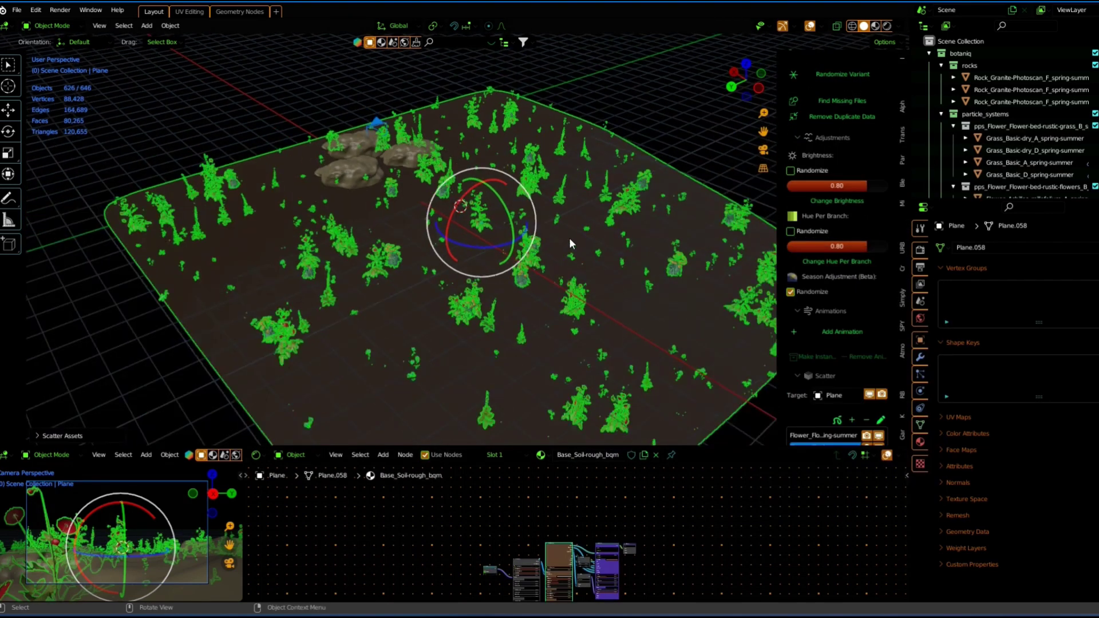
middle_drag(569, 238, 591, 218)
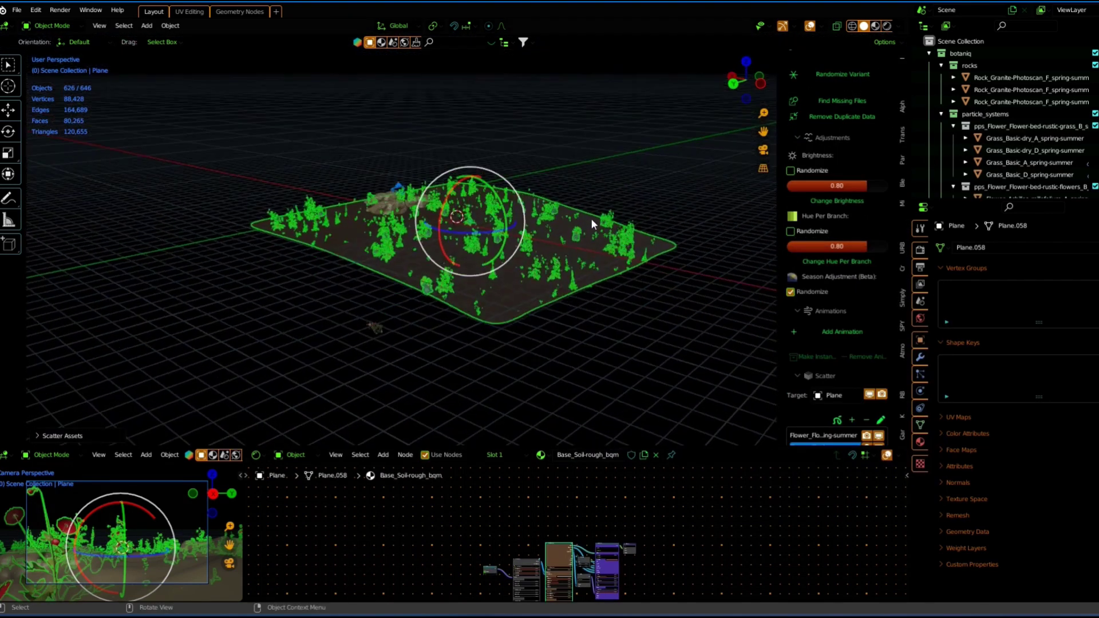
scroll(856, 313, down, 8)
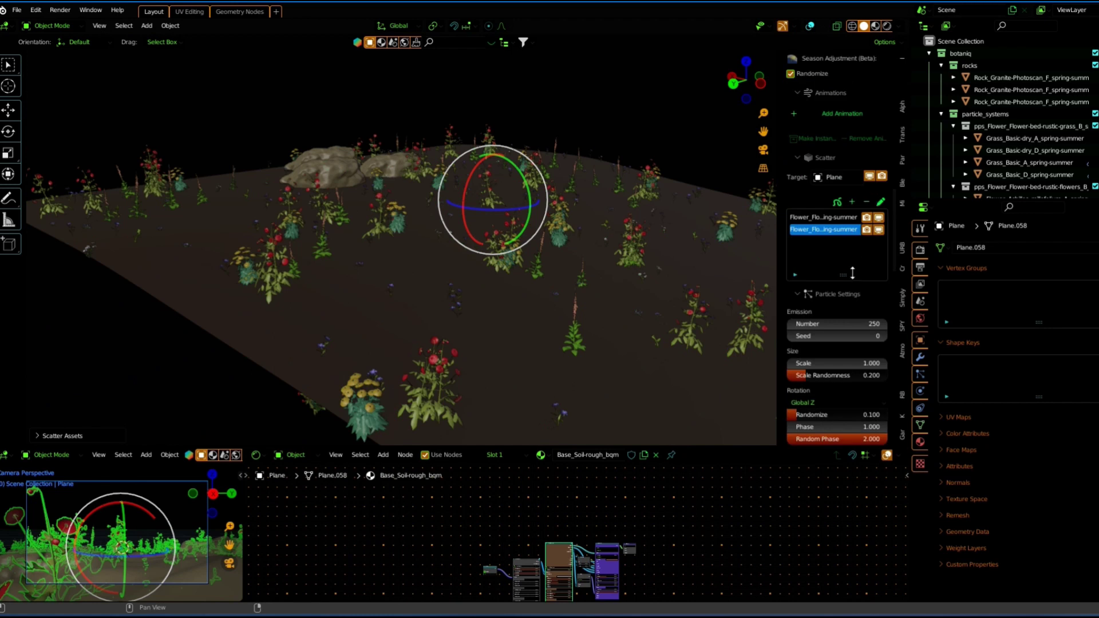
drag(836, 368, 796, 363)
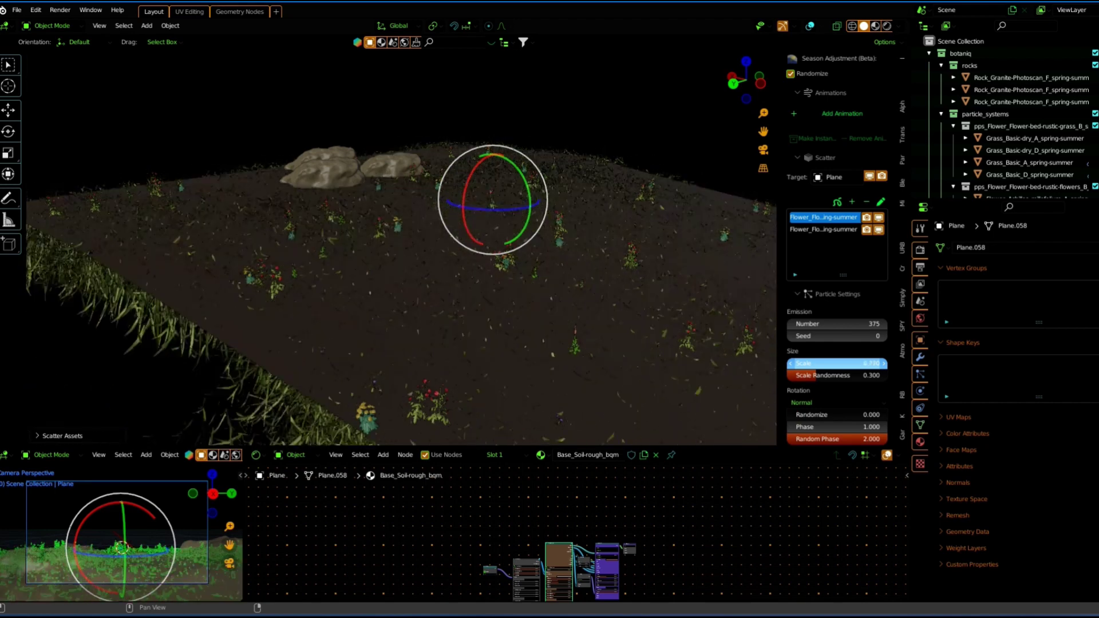
drag(837, 363, 881, 363)
middle_drag(378, 253, 387, 217)
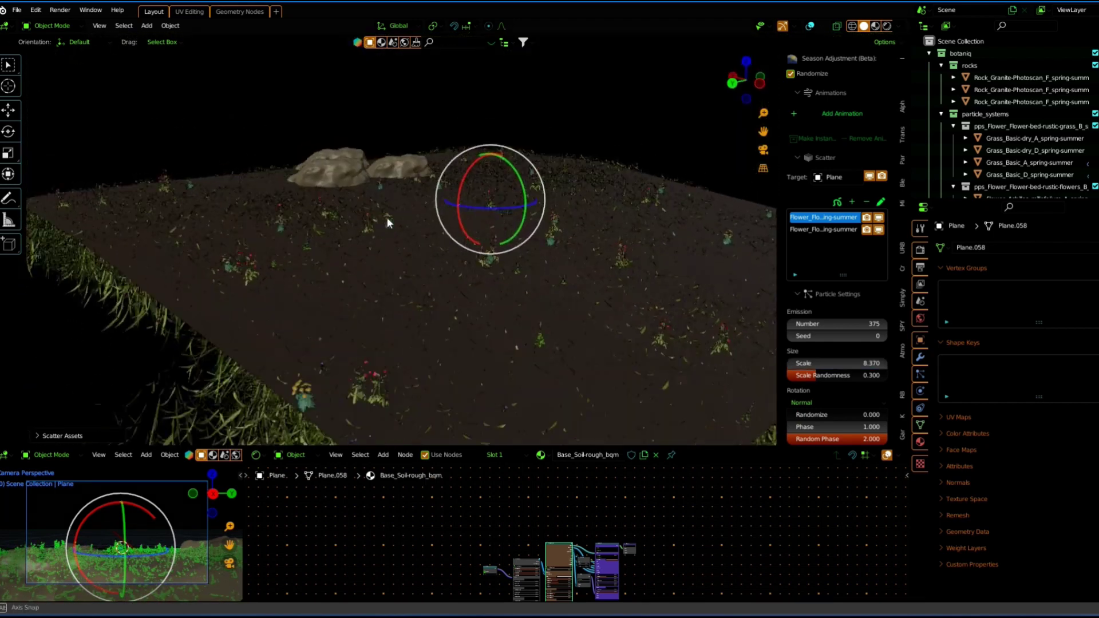
Set the grass particle rotation orientation axis to Global Z
click(920, 373)
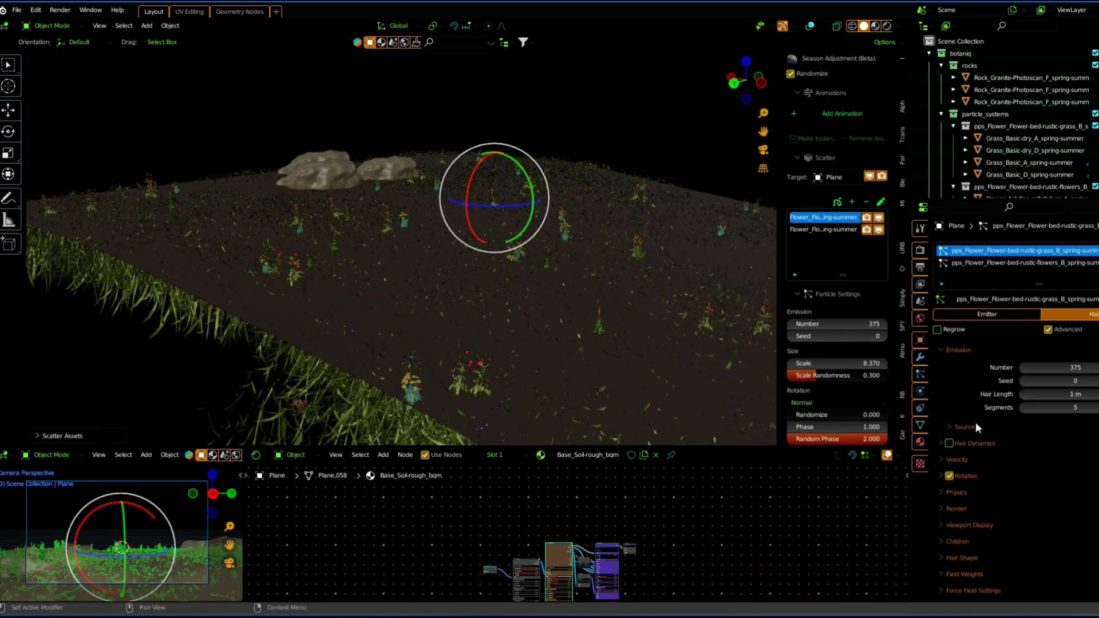
click(934, 475)
click(1047, 494)
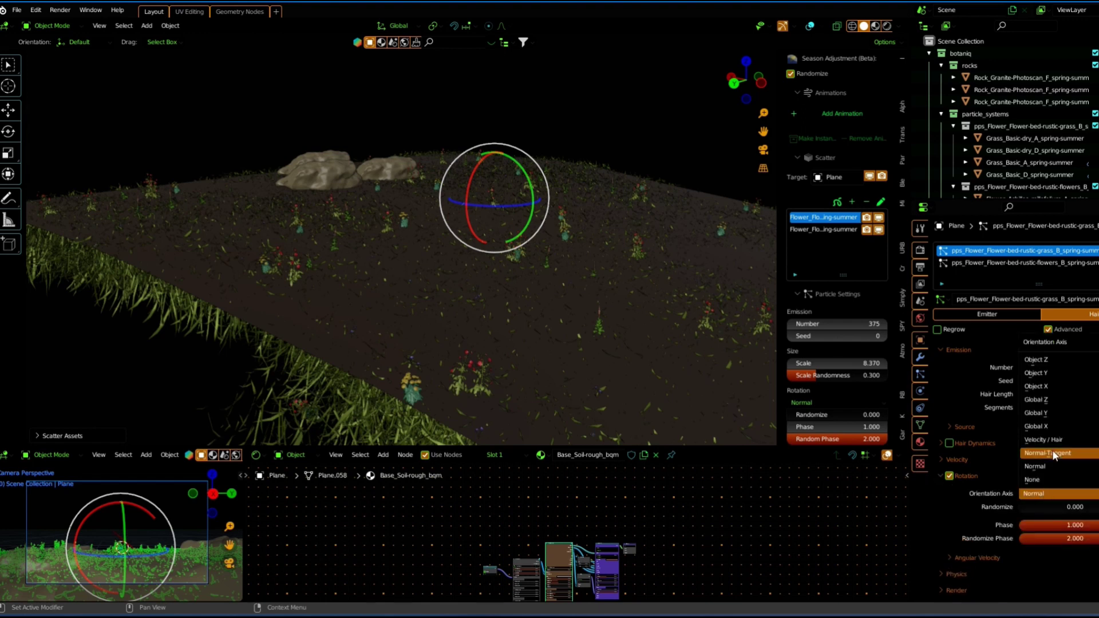
click(1038, 413)
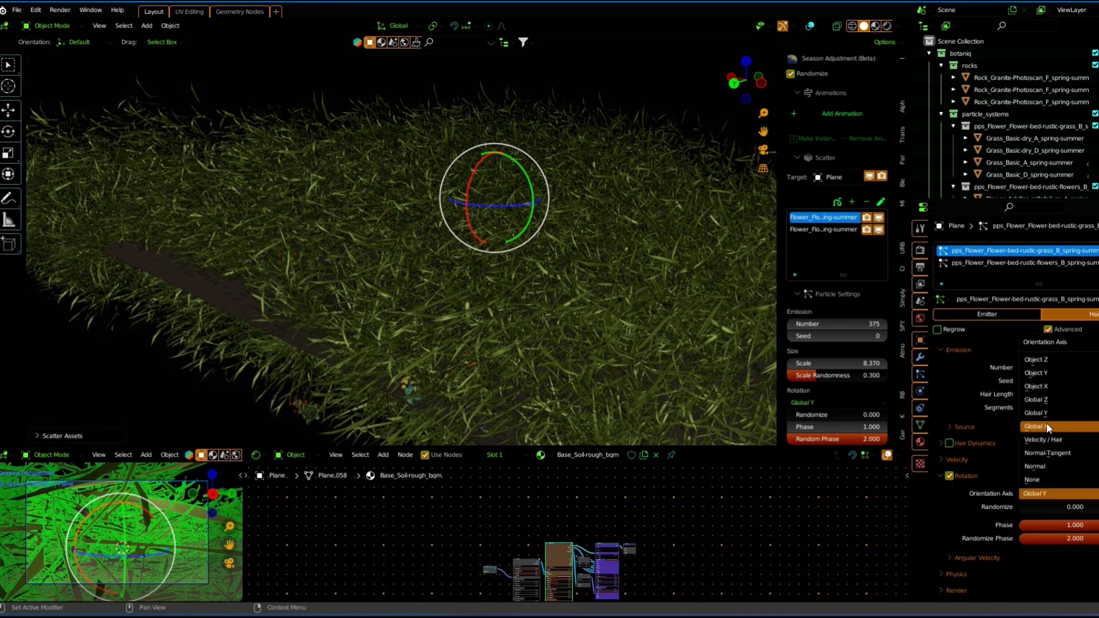
click(1047, 424)
click(1039, 492)
click(1046, 374)
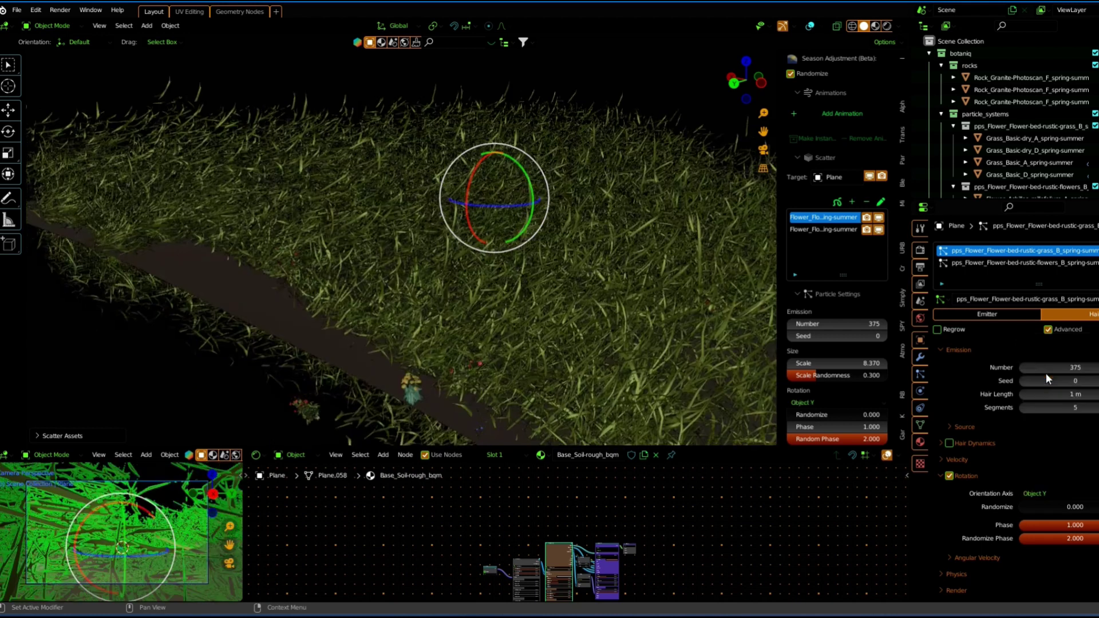
click(1033, 491)
click(1037, 356)
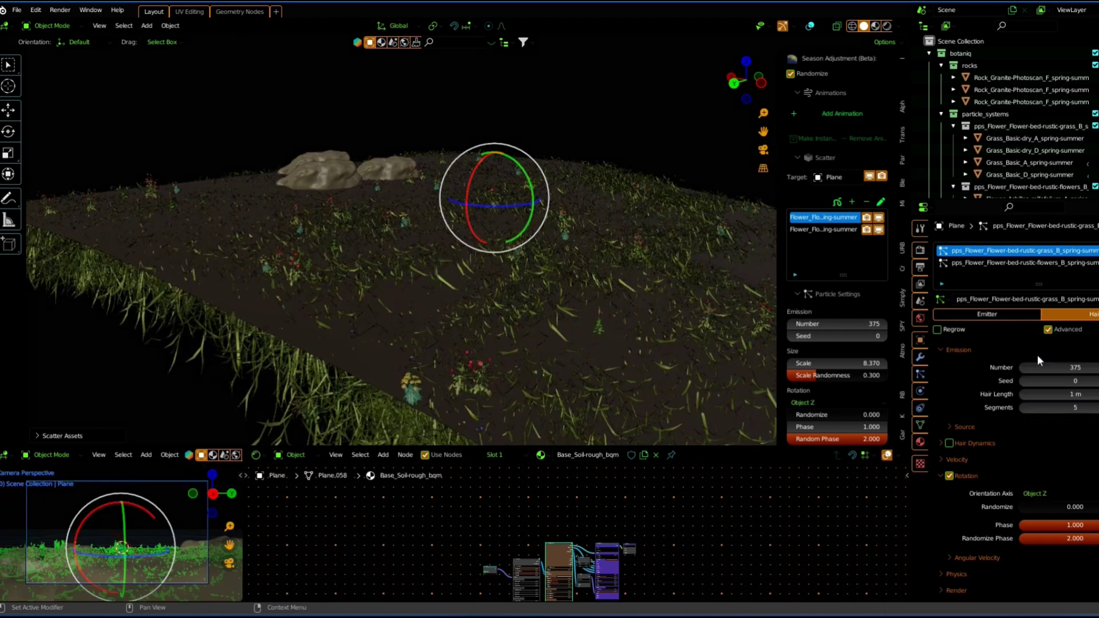
click(1040, 493)
click(1045, 402)
mouse_move(449, 261)
middle_down()
mouse_move(465, 225)
mouse_move(762, 362)
middle_up()
Set grass scale to 2.18 and emission number to 2929, then hide the grass
mouse_move(837, 364)
mouse_down()
mouse_move(801, 364)
mouse_move(830, 363)
mouse_up()
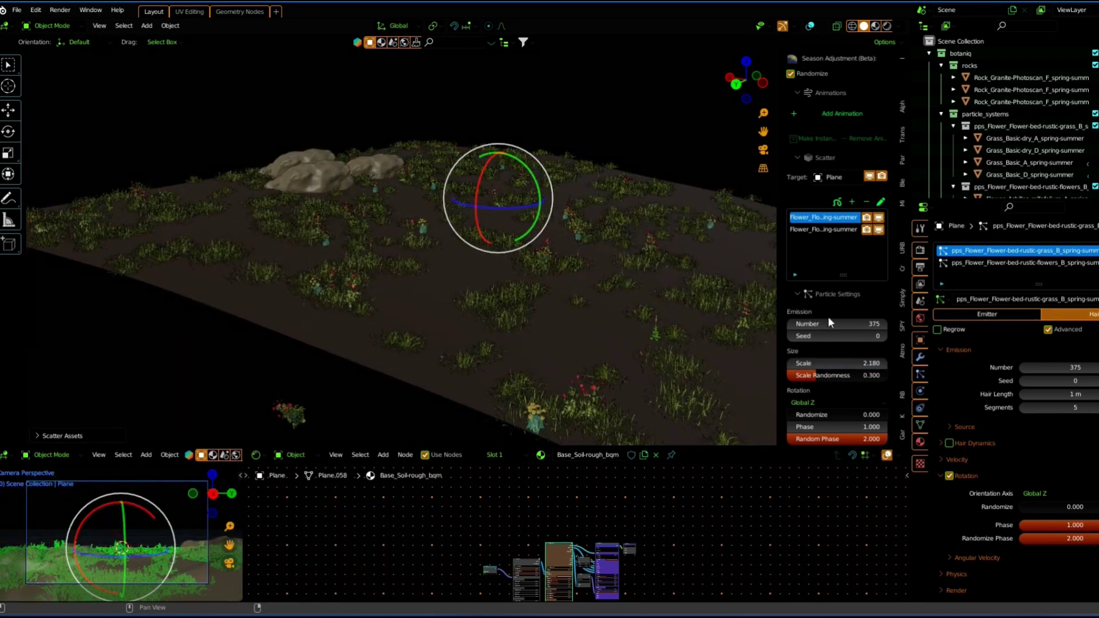
drag(866, 324, 893, 324)
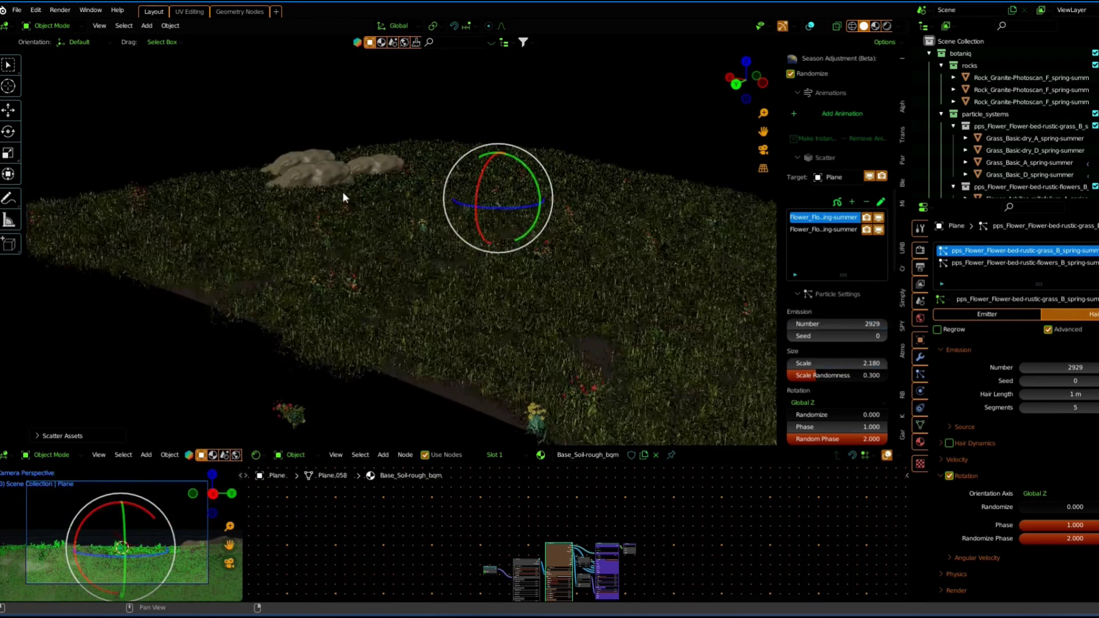
scroll(677, 236, up, 3)
mouse_move(678, 235)
middle_down()
mouse_move(650, 257)
mouse_move(880, 348)
middle_up()
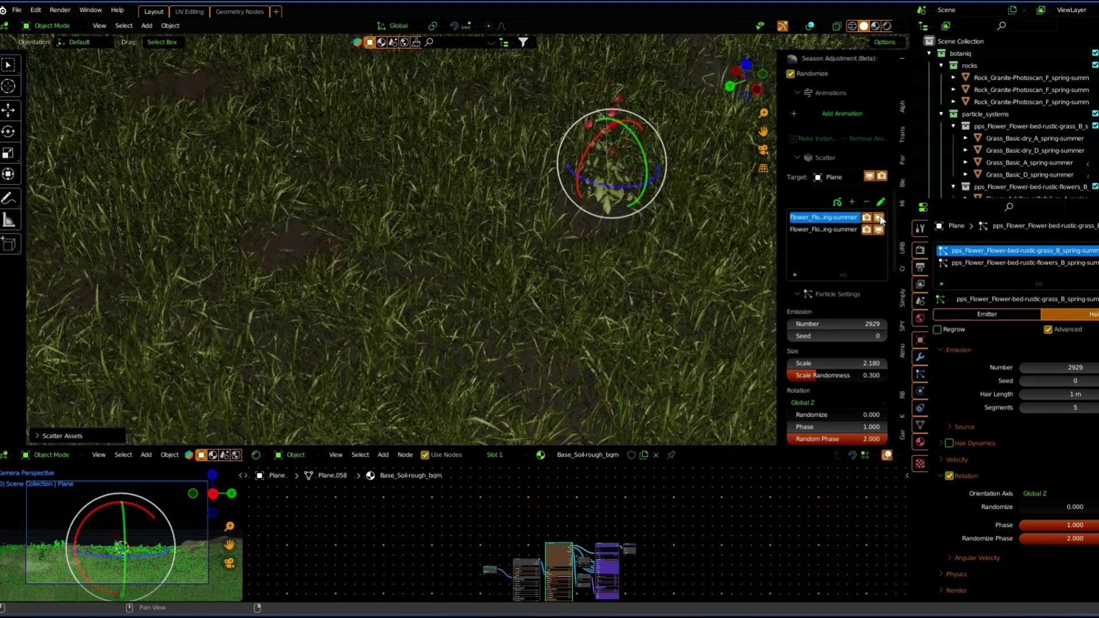
click(879, 217)
scroll(858, 271, down, 5)
scroll(859, 270, down, 2)
click(883, 412)
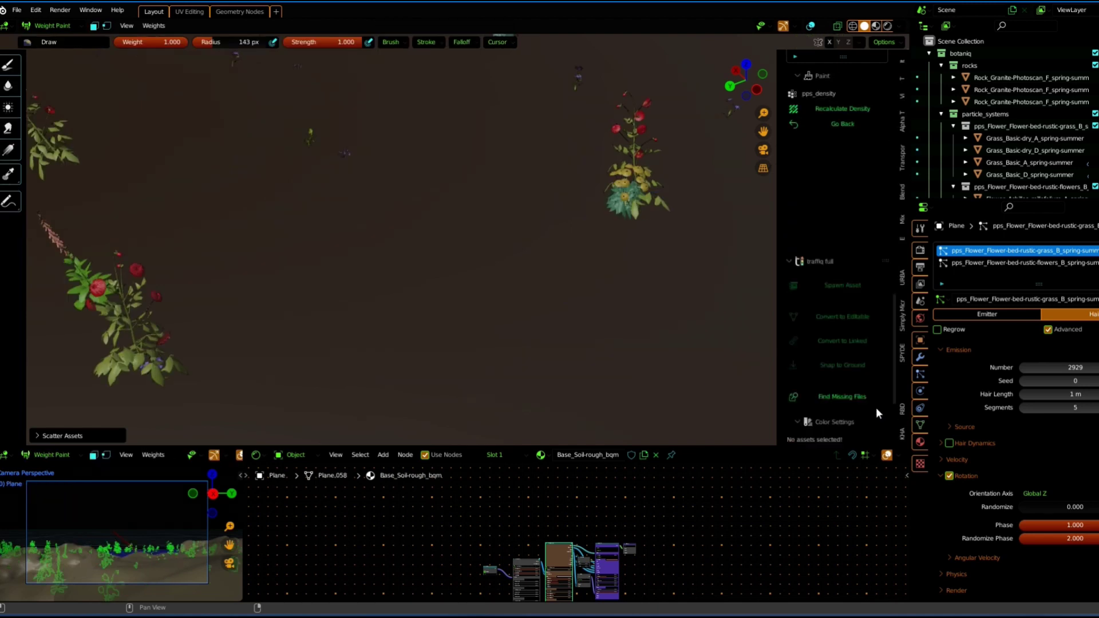
Paint a grass density gradient outward from the rocks, then show the grass again
click(810, 27)
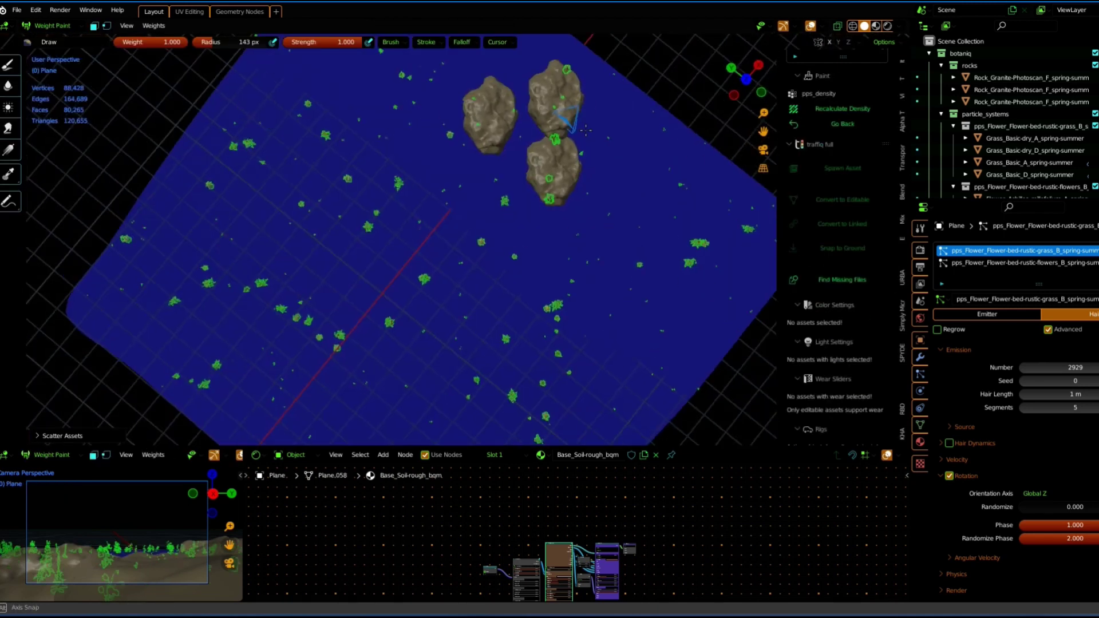
drag(450, 327, 452, 295)
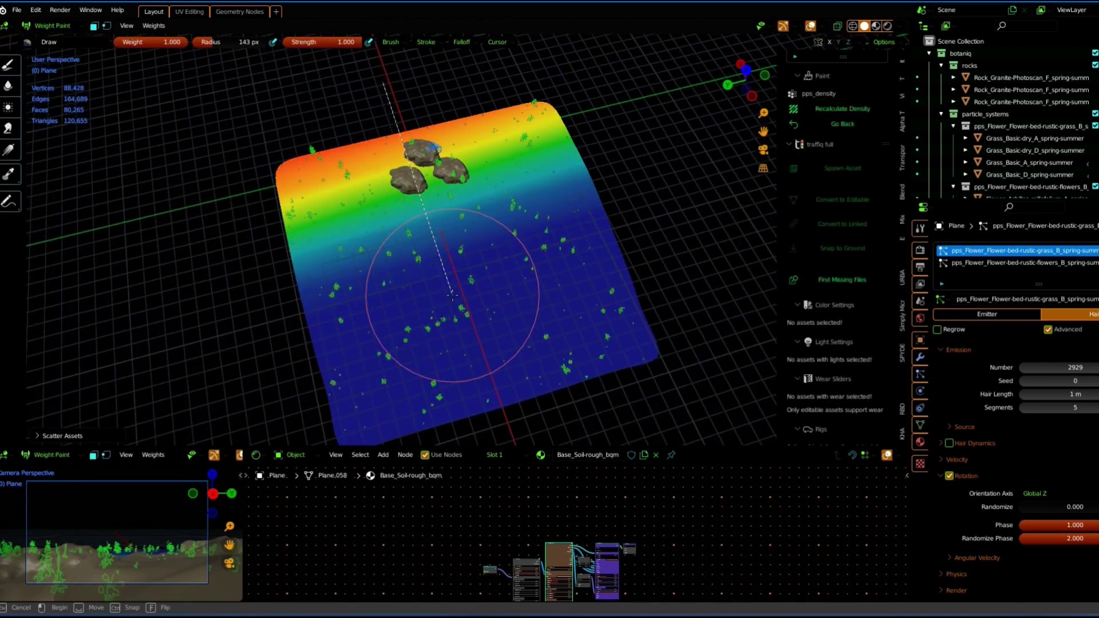
drag(416, 181, 449, 301)
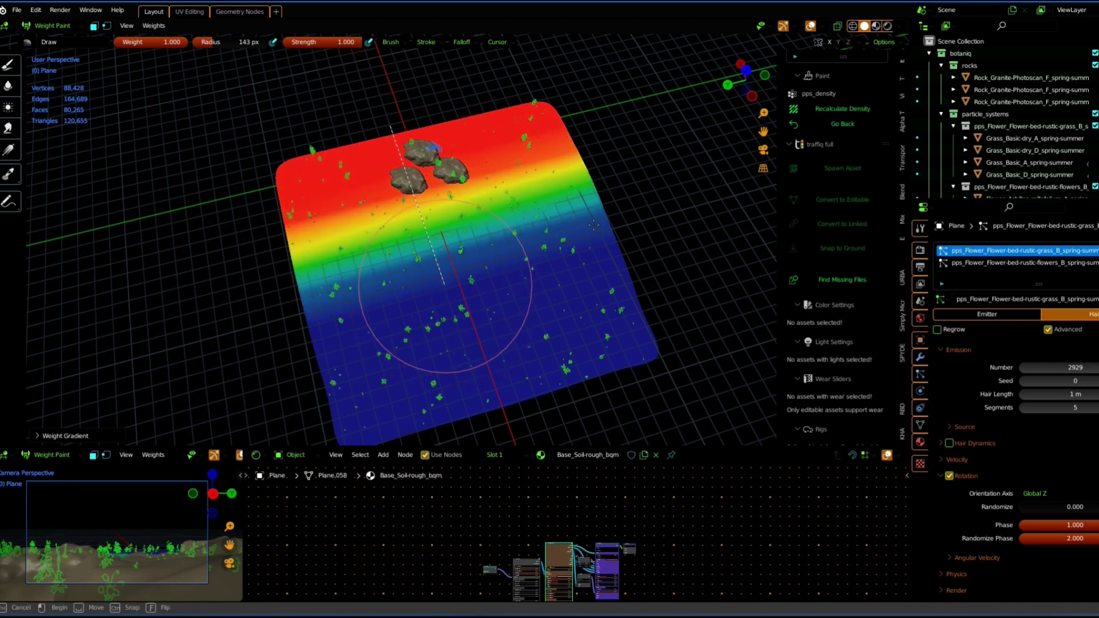
scroll(435, 263, up, 5)
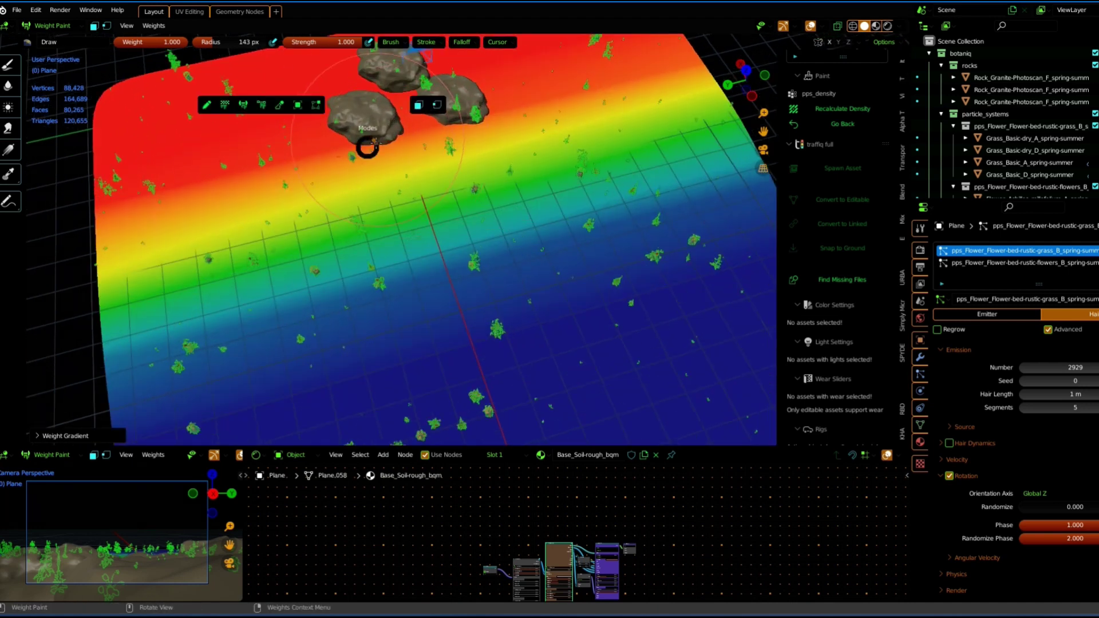
click(52, 39)
scroll(612, 195, down, 3)
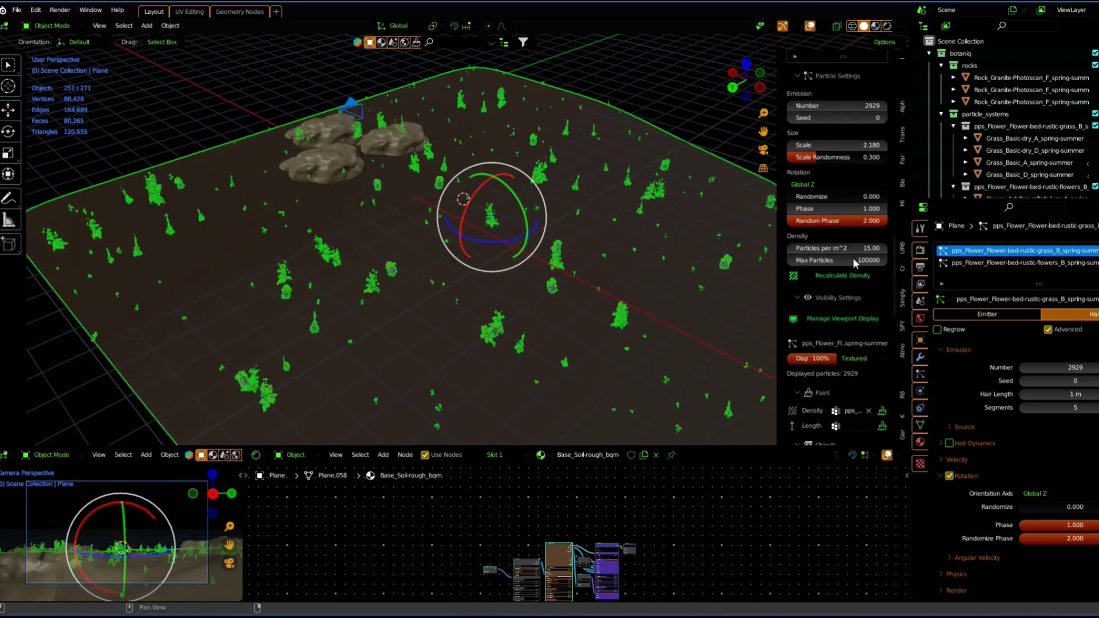
scroll(853, 258, down, 8)
scroll(865, 277, up, 4)
scroll(865, 229, up, 4)
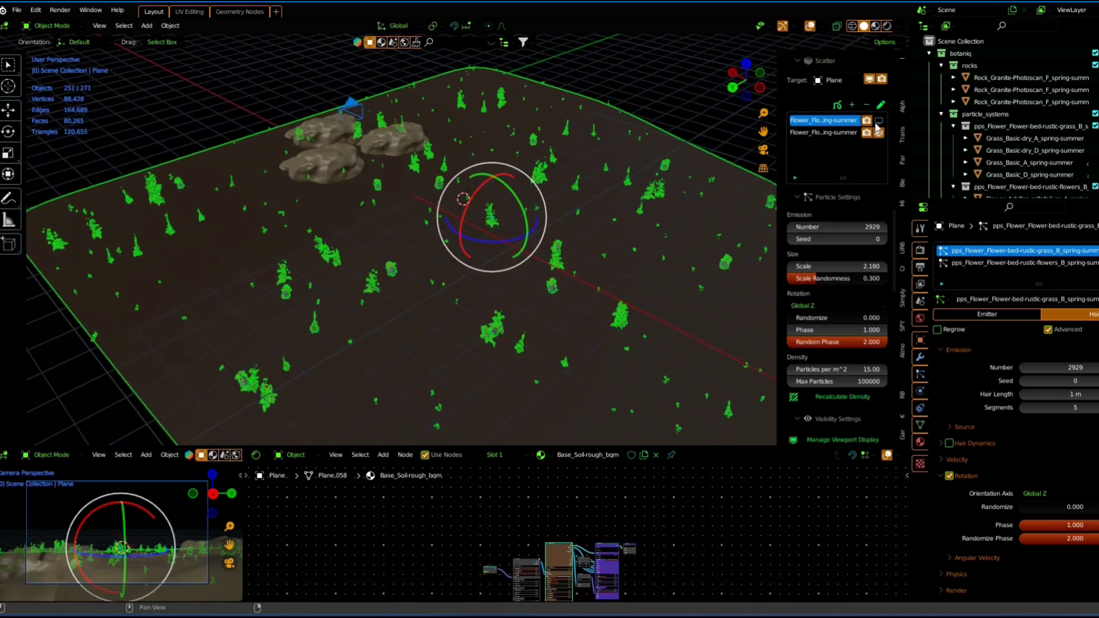
click(879, 122)
click(809, 26)
middle_drag(554, 109, 586, 105)
Paint the flower scatter's density gradient away from the rocks and preview through the camera
click(844, 132)
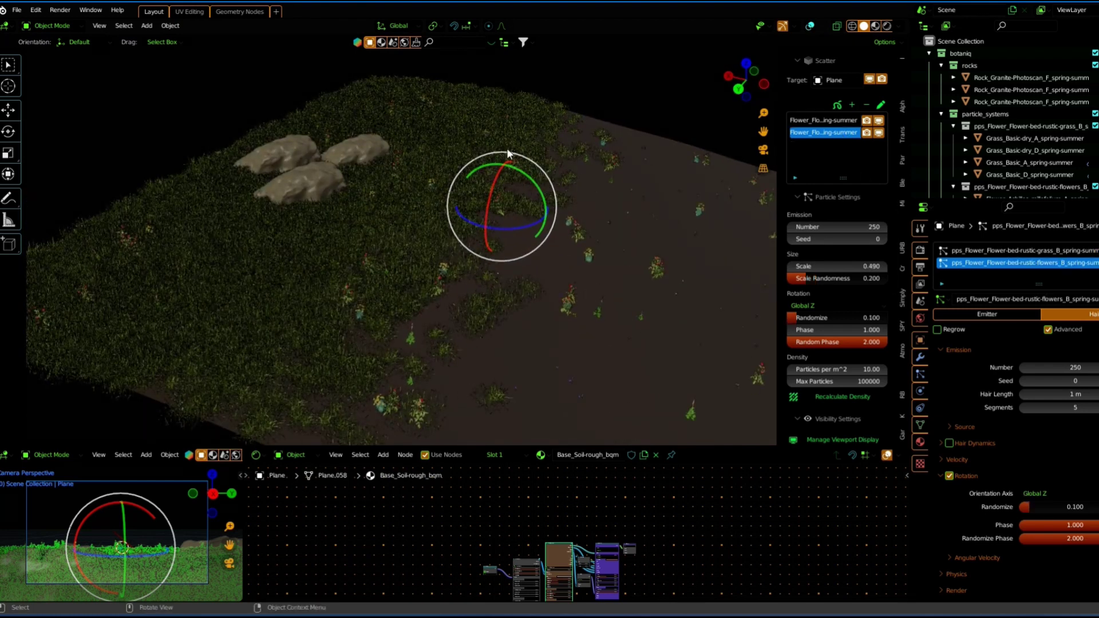
scroll(830, 289, down, 5)
scroll(859, 295, down, 5)
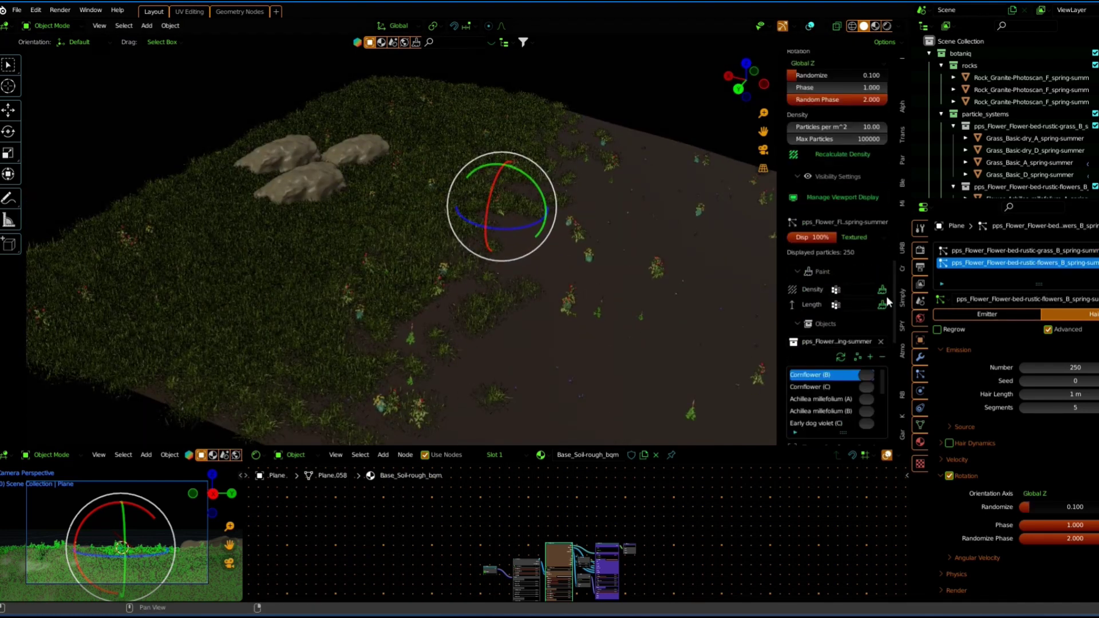
click(883, 290)
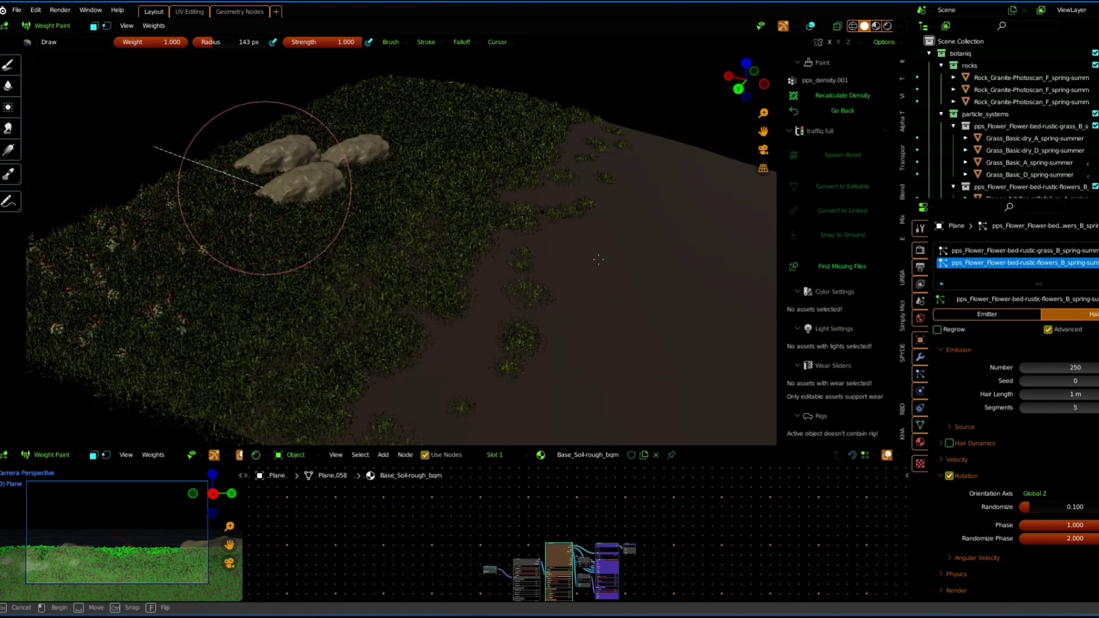
mouse_move(598, 259)
mouse_down()
mouse_move(690, 292)
mouse_move(721, 353)
mouse_up()
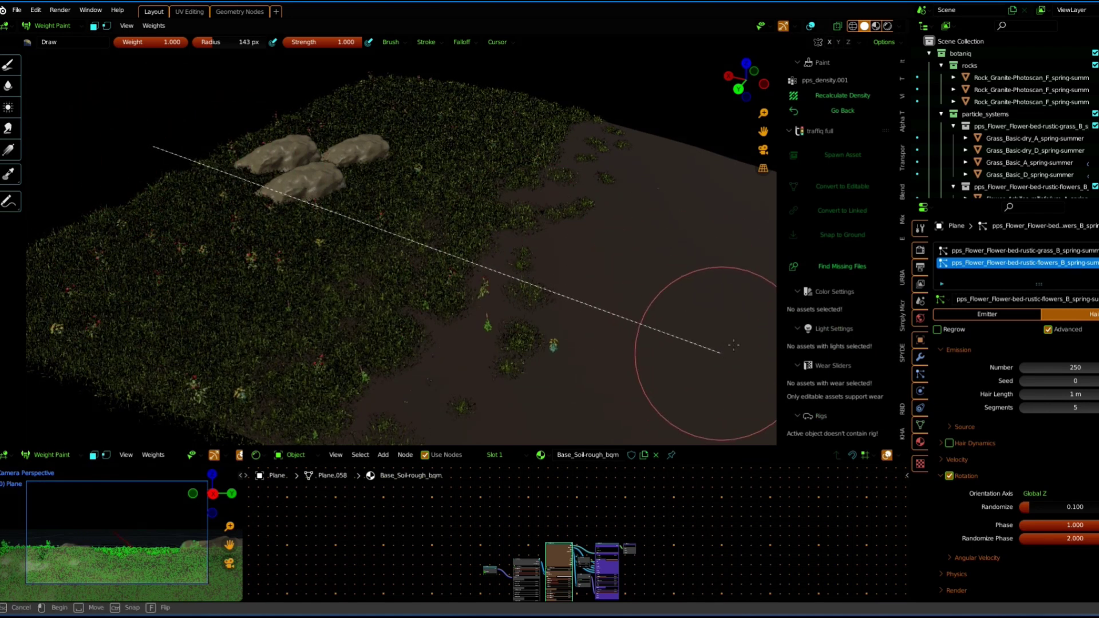
click(55, 39)
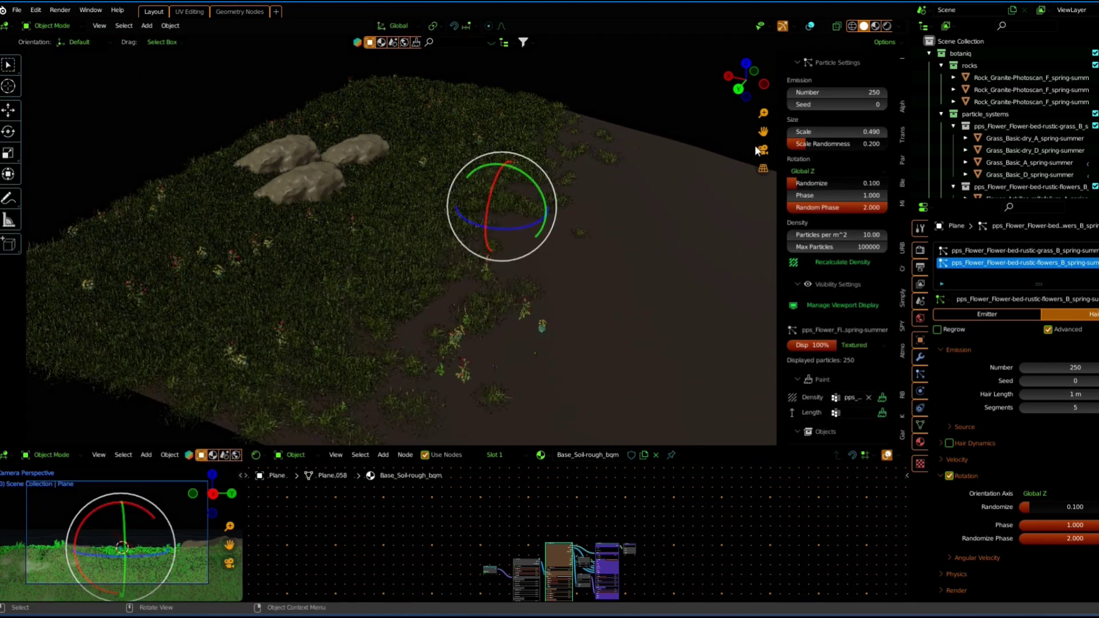
click(763, 151)
click(762, 151)
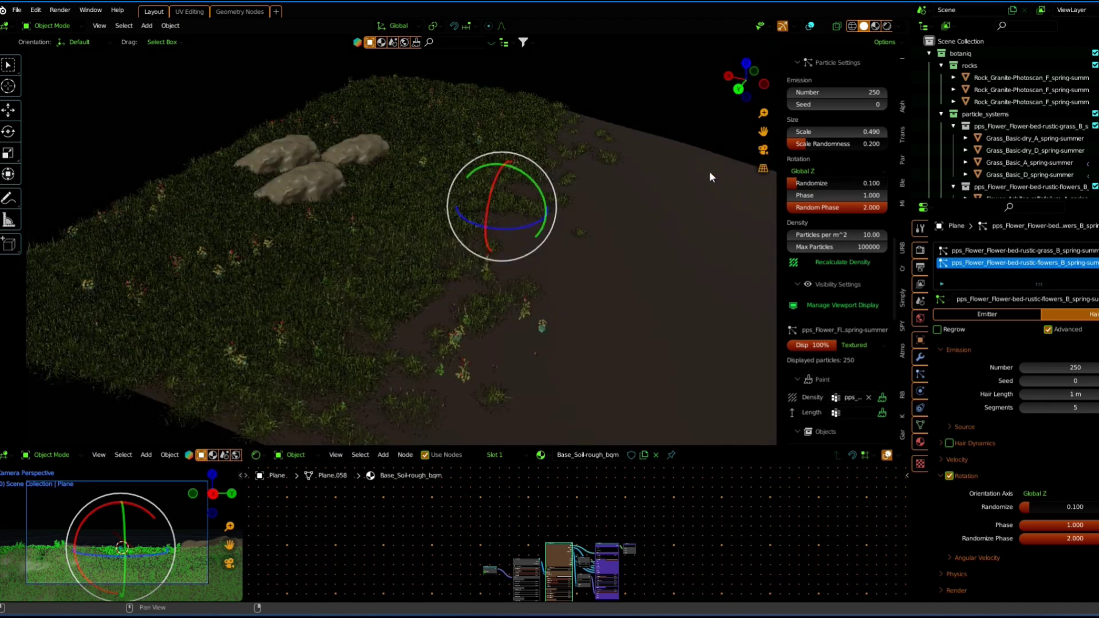
Hide the flower particle system in the viewport
scroll(719, 170, up, 3)
scroll(847, 172, up, 5)
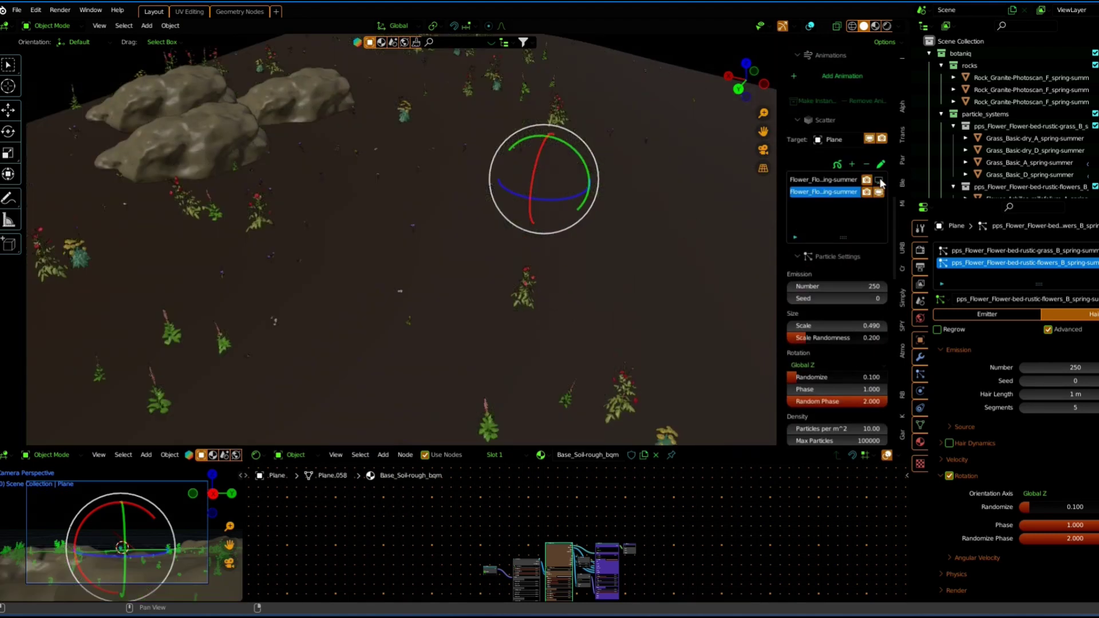
click(879, 192)
scroll(573, 226, down, 4)
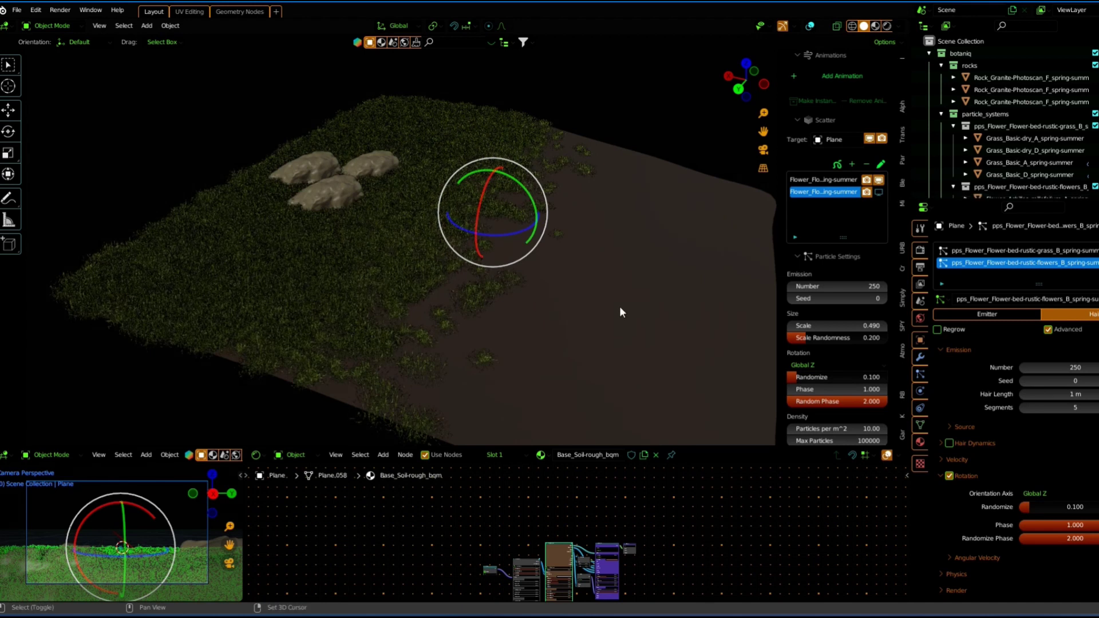
Add a plane, scale it up to surround the terrain, and raise it along Z
key(shift+a)
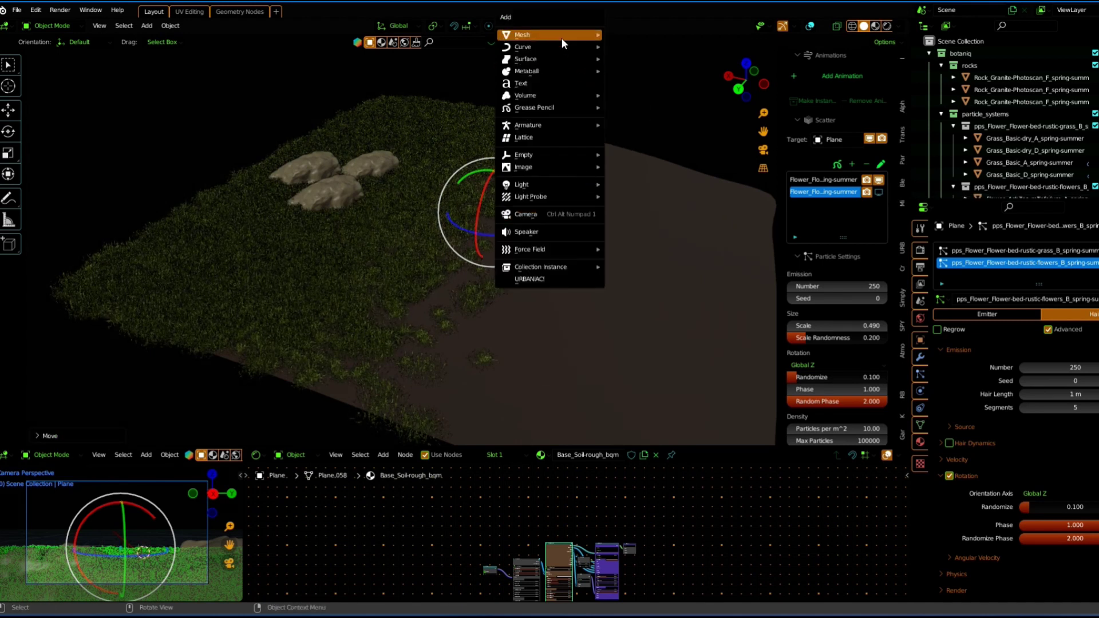
click(626, 46)
shift+middle_drag(725, 197, 483, 126)
scroll(466, 150, down, 2)
key(s)
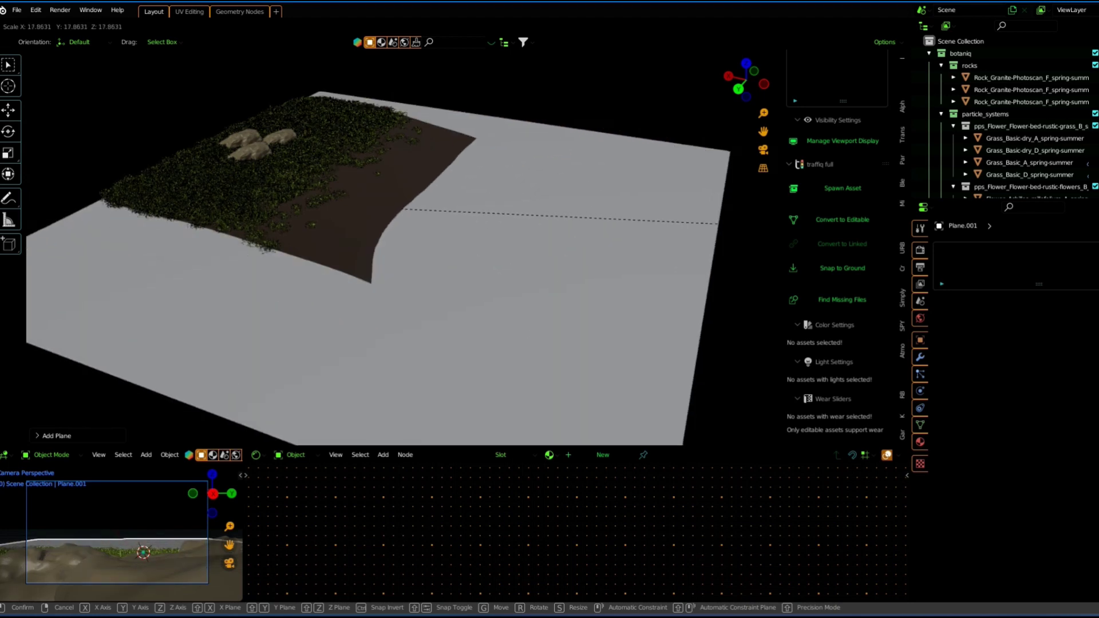
click(782, 286)
key(g)
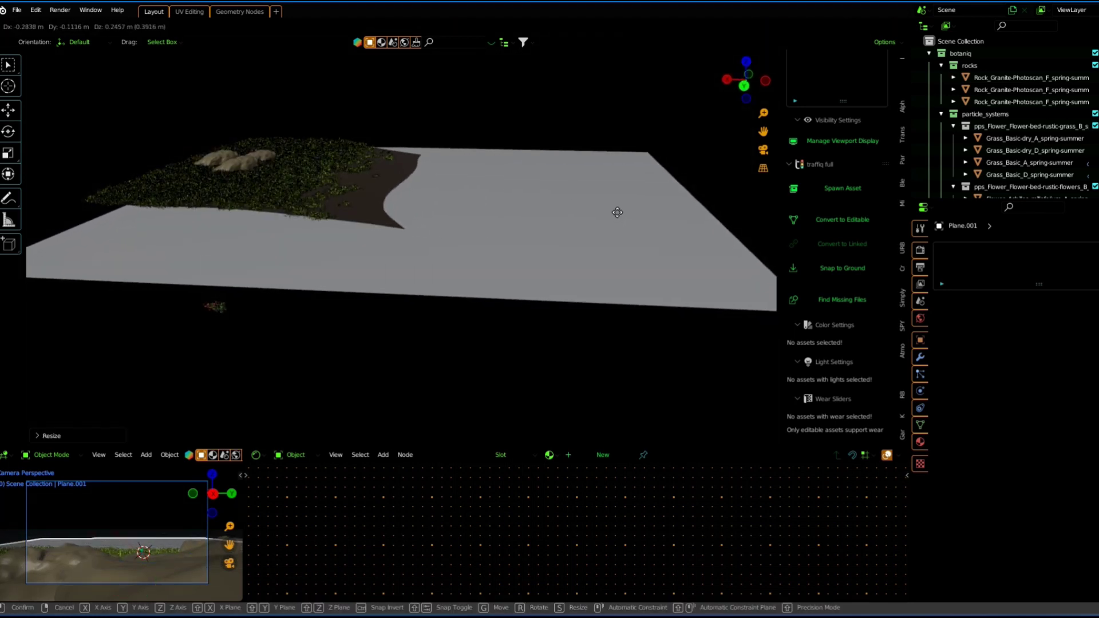
click(634, 239)
Give the plane a new material with Metallic set to 1
click(603, 454)
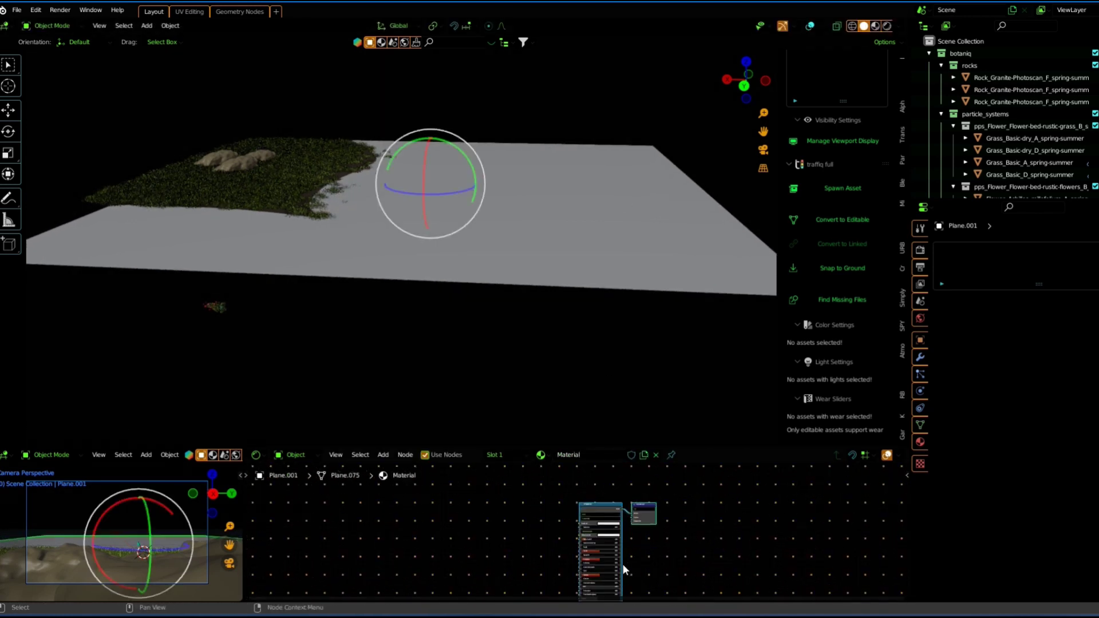
key(ctrl+space)
drag(617, 417, 672, 433)
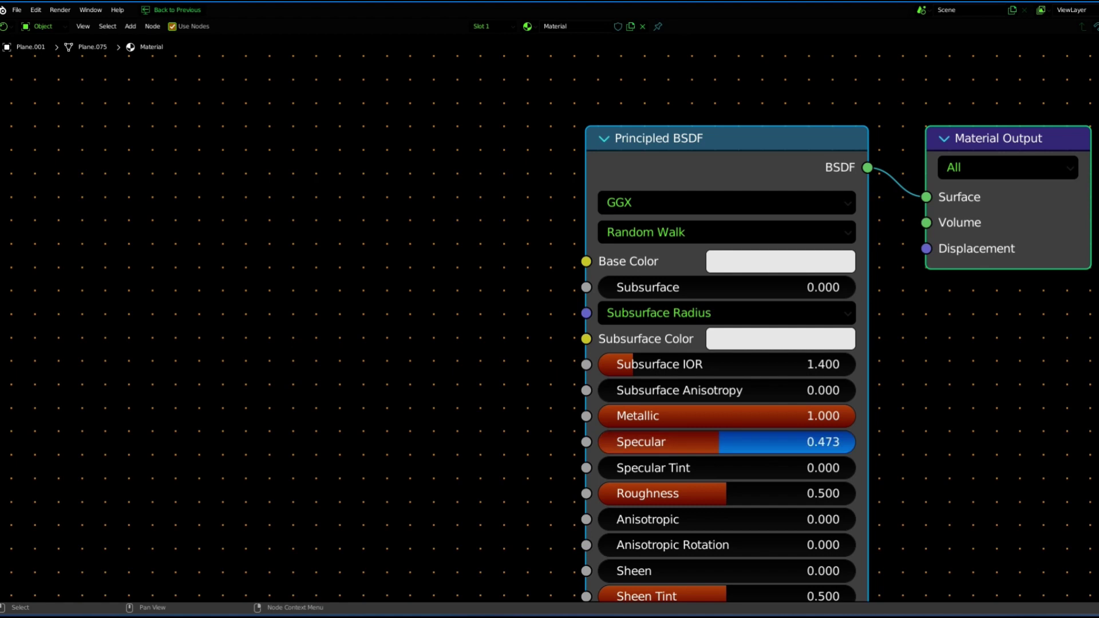
key(ctrl+space)
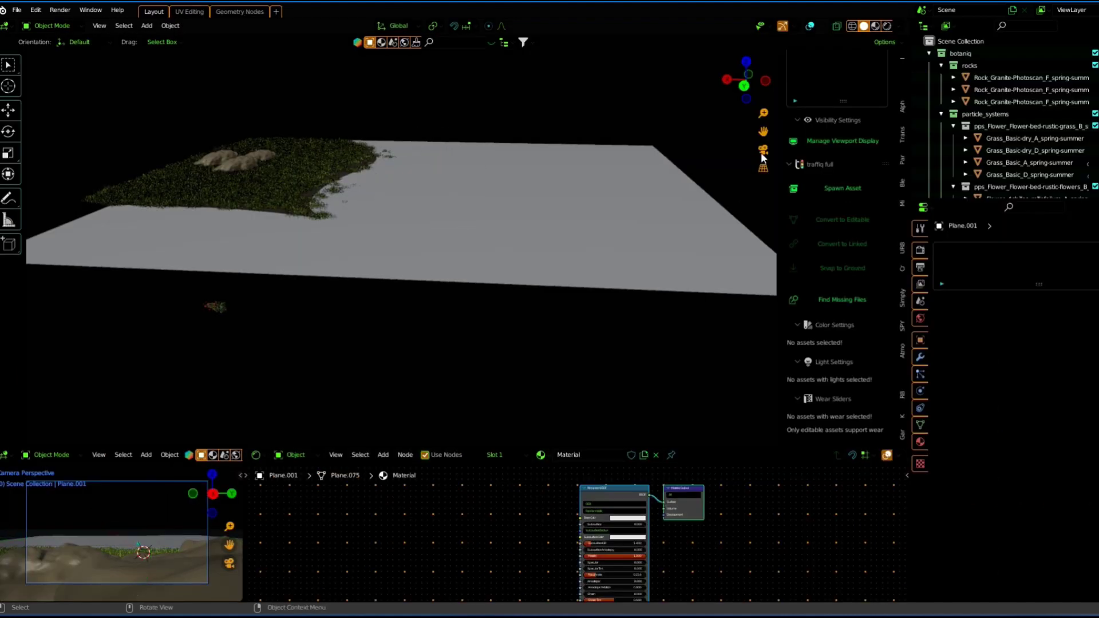
Look through the scene camera and apply the Sunset 20 Pro Lighting sky preset
click(762, 153)
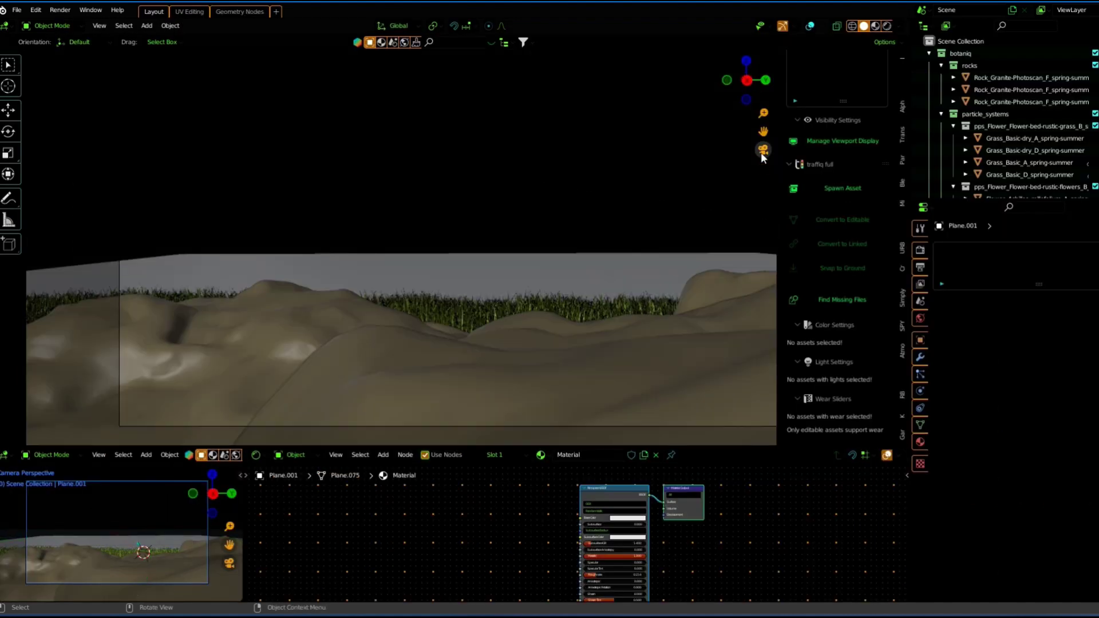
click(920, 442)
click(921, 319)
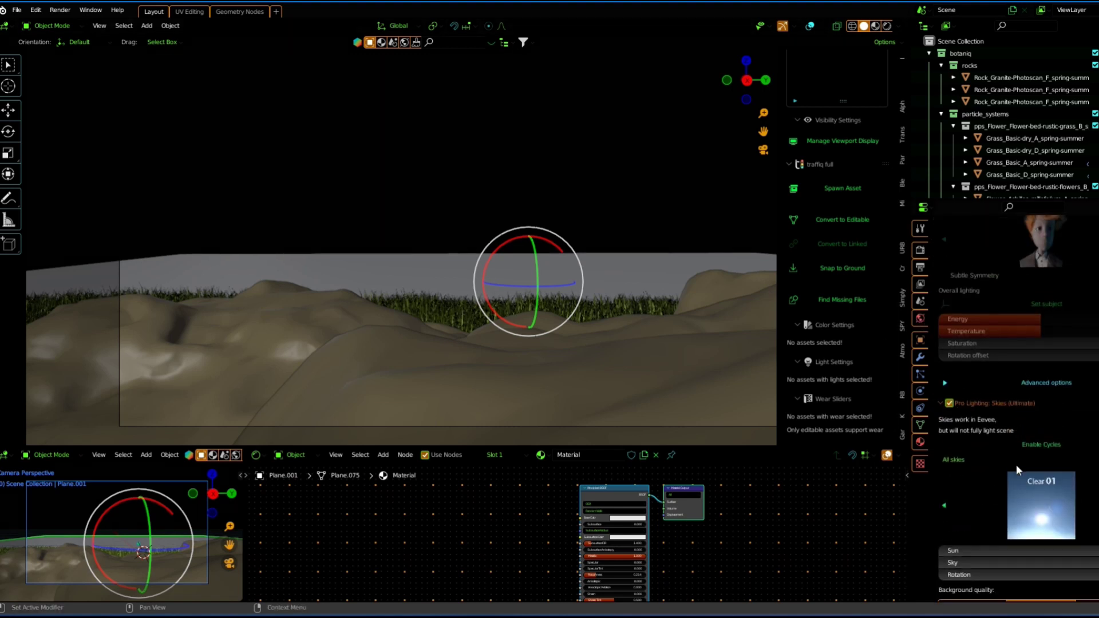
click(1048, 502)
click(802, 399)
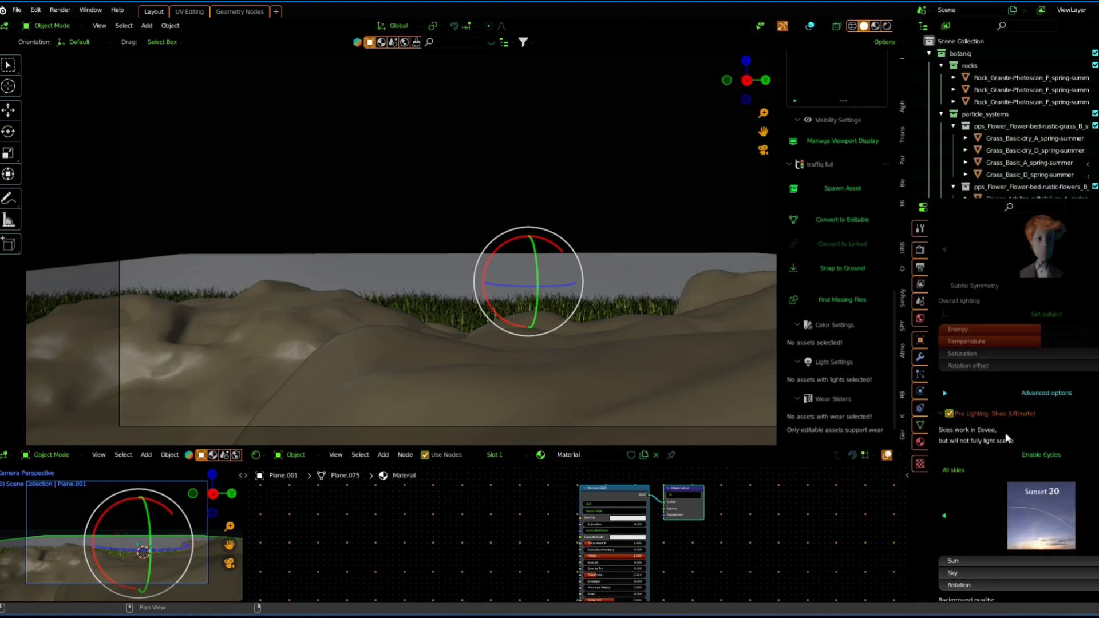
Switch the sky preset to Sunset 12 and show the Render properties
scroll(1028, 429, down, 2)
scroll(1040, 441, down, 2)
scroll(1038, 585, down, 4)
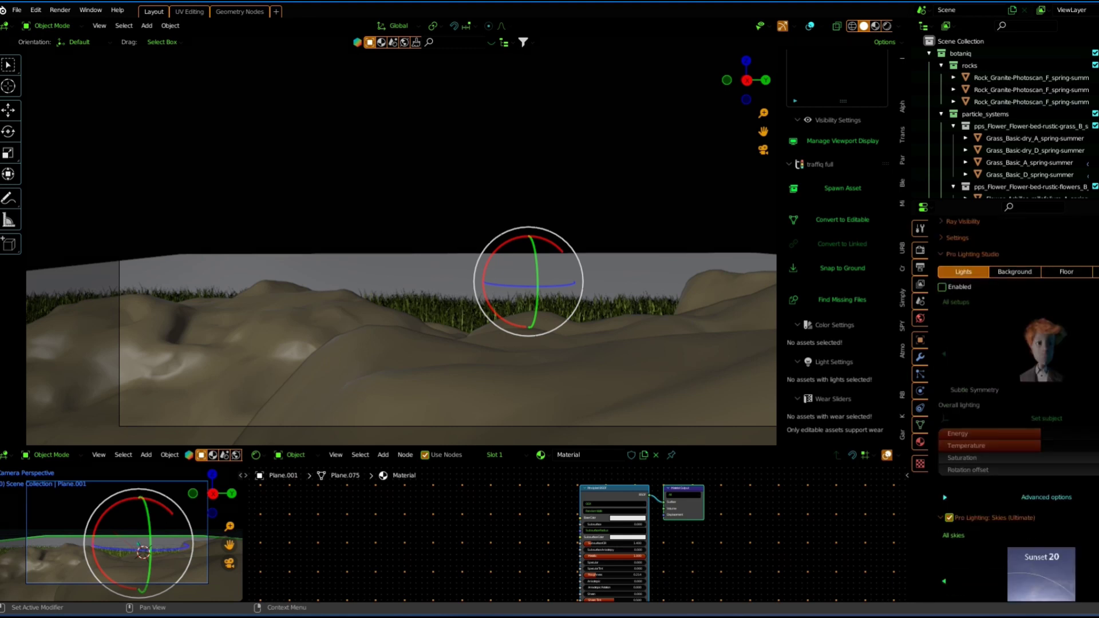
click(1041, 461)
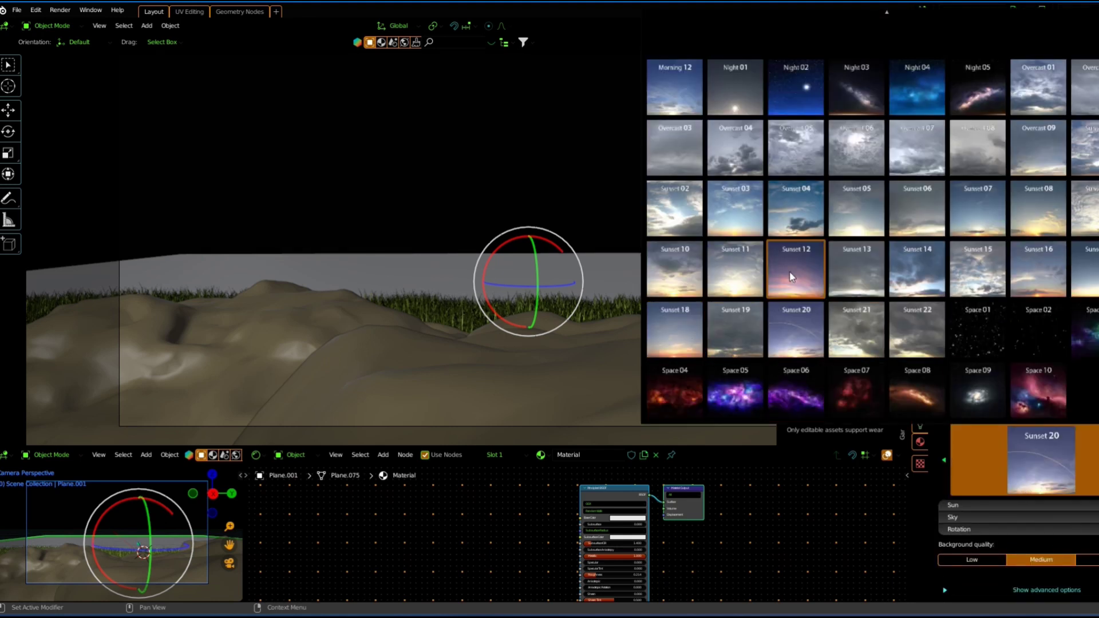
click(792, 277)
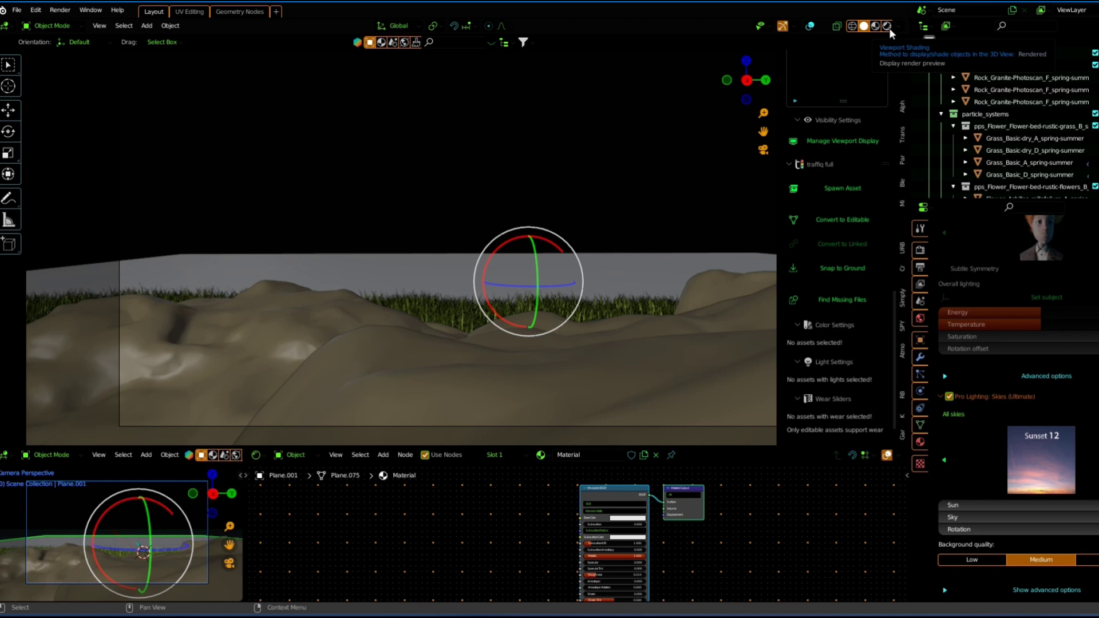
scroll(952, 212, up, 2)
click(920, 249)
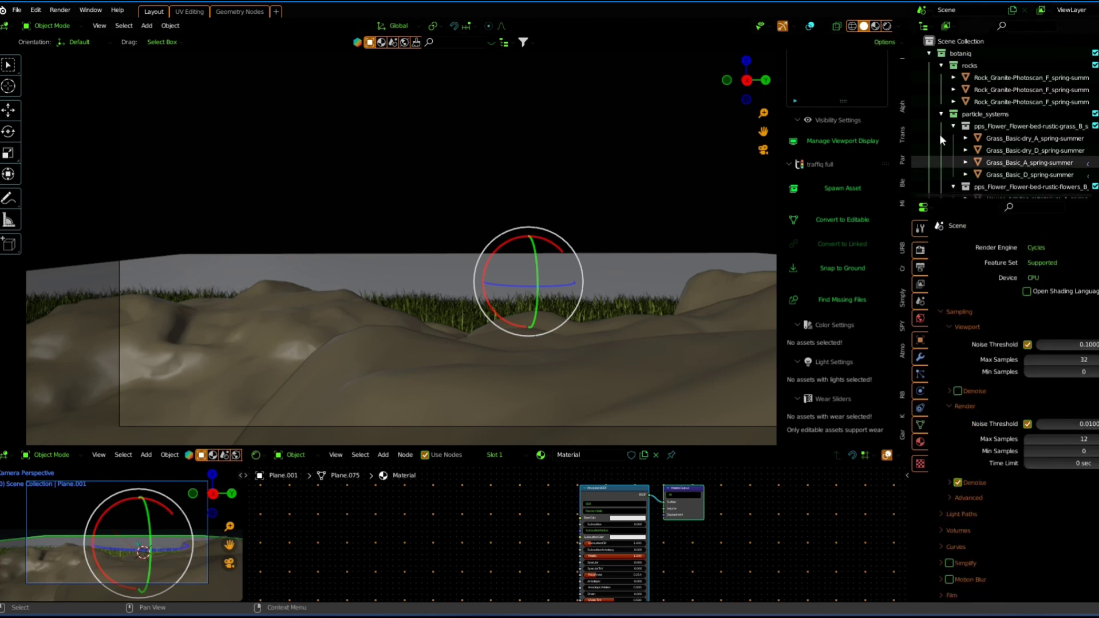
Switch to Rendered shading and bring the World's Pro Lighting sky node into view
click(886, 26)
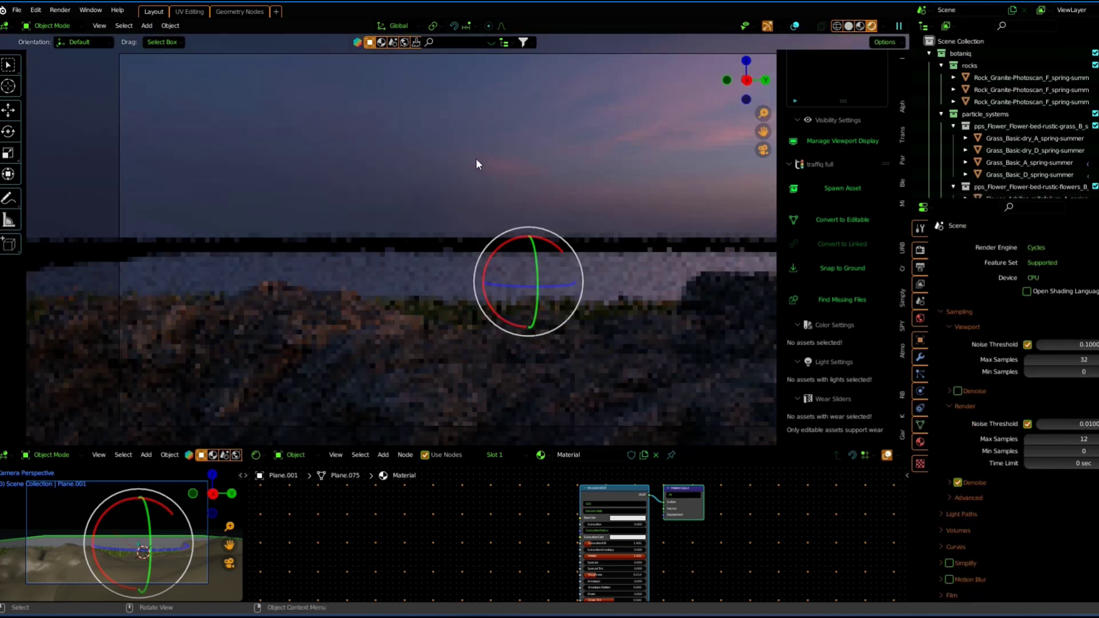
key(n)
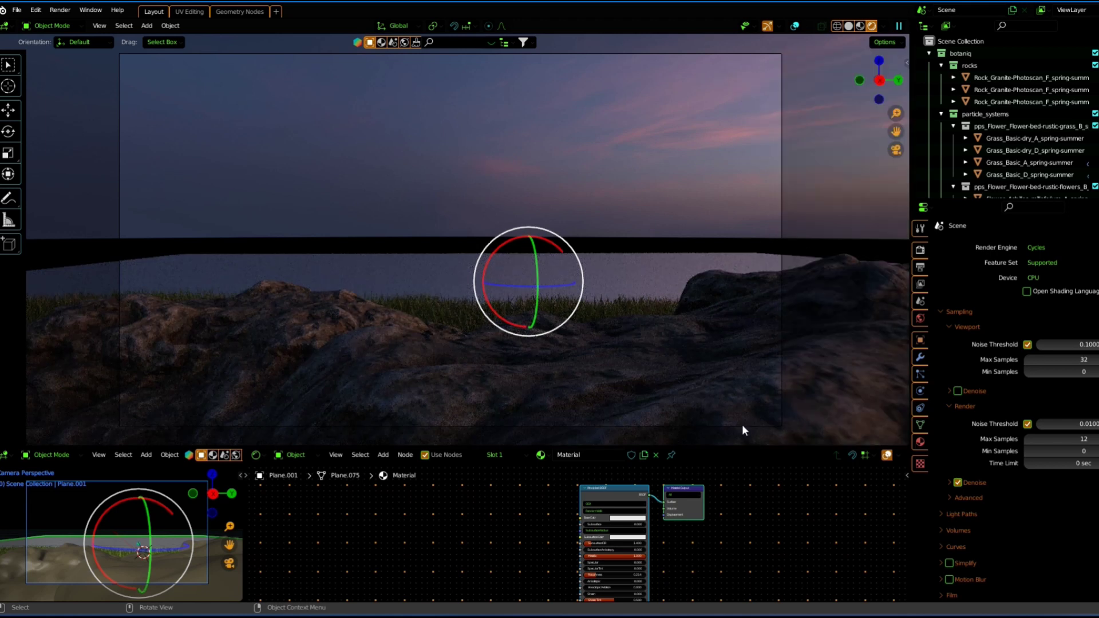
click(301, 482)
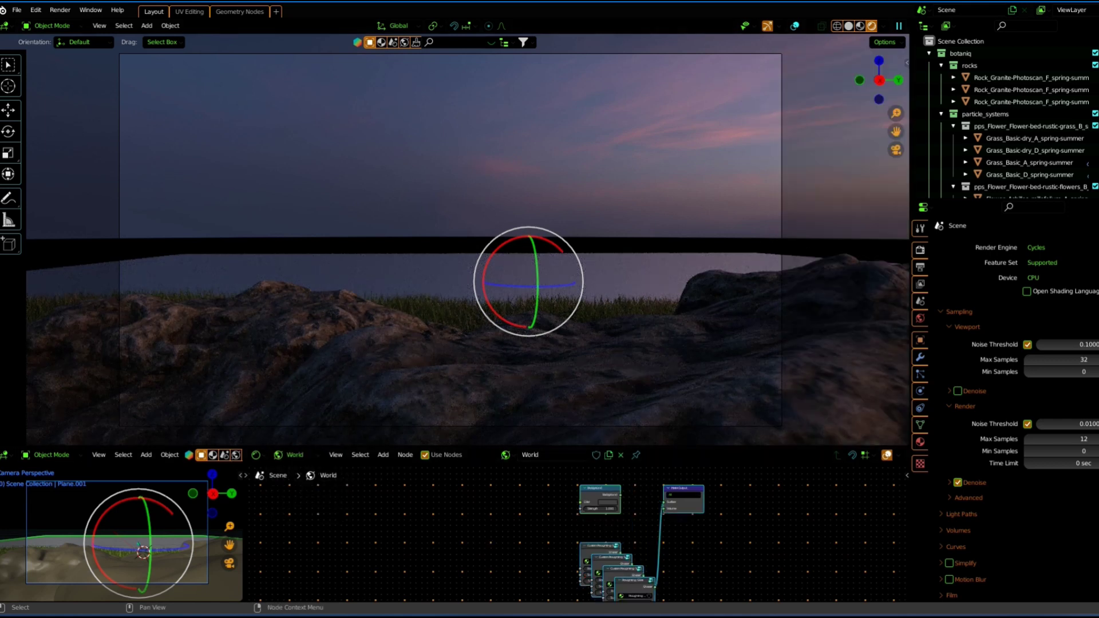
scroll(743, 560, up, 1)
middle_drag(743, 560, 764, 485)
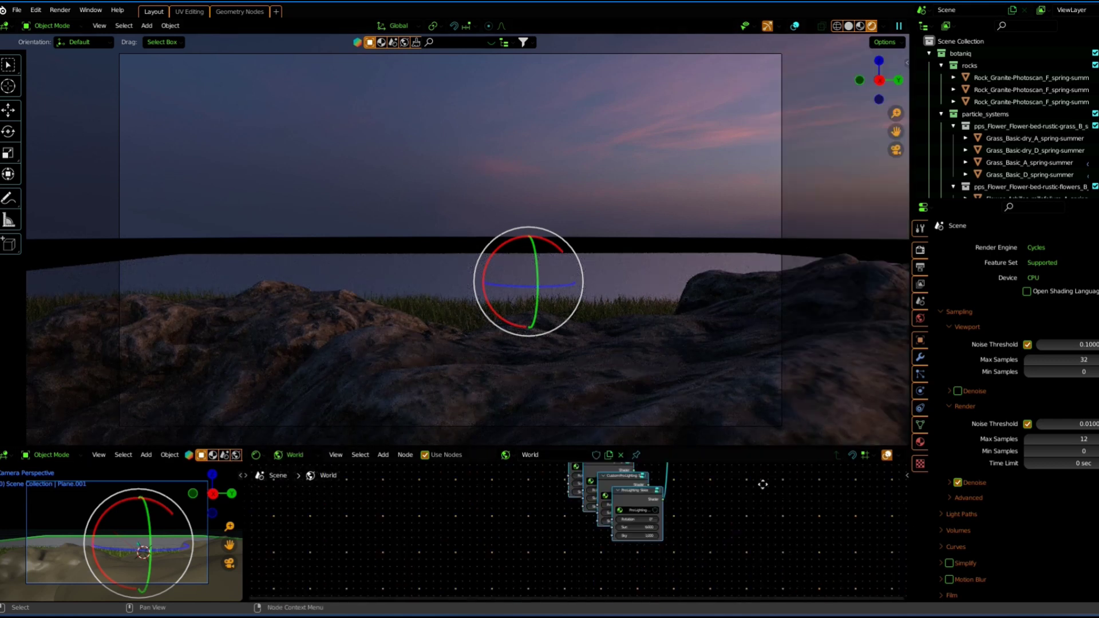
scroll(763, 485, up, 2)
Set the sky node's Sky strength to 3.3 and Rotation to -25.3
click(710, 537)
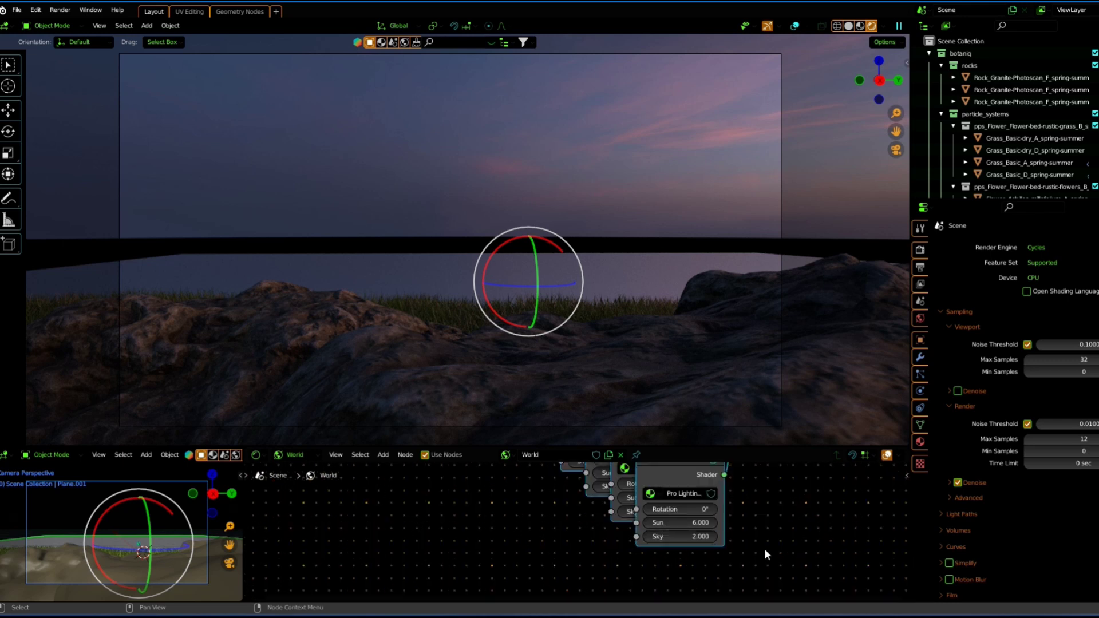
key(Return)
click(696, 523)
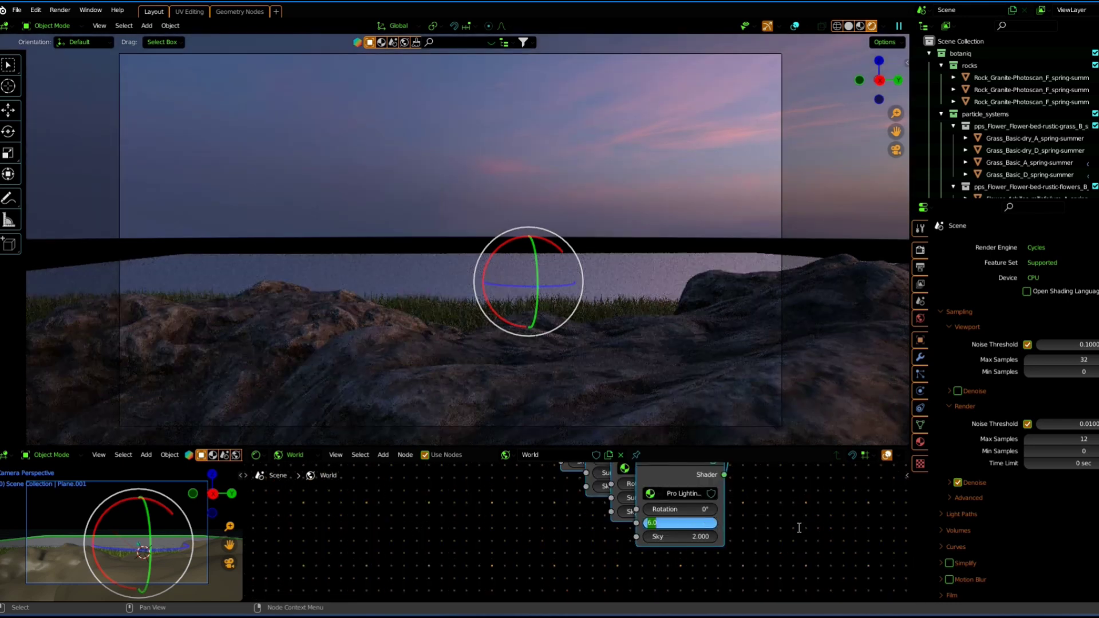
drag(681, 536, 831, 541)
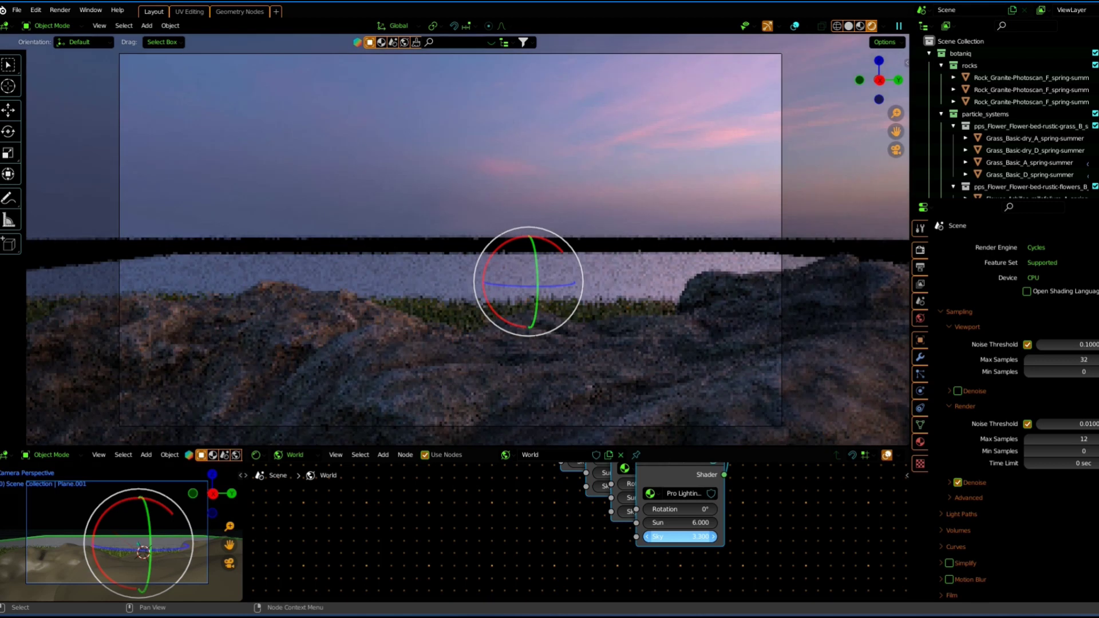
mouse_move(681, 509)
mouse_down()
mouse_move(715, 509)
mouse_move(682, 509)
mouse_up()
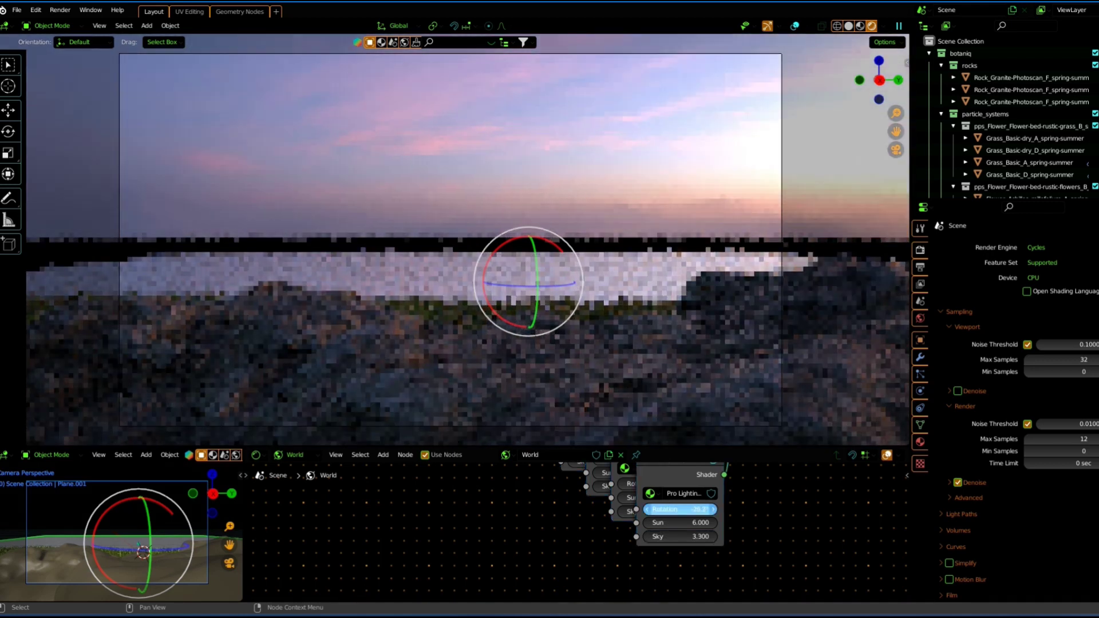
Scale the big metallic plane up about 3.6 times and inspect it from outside the camera
key(s)
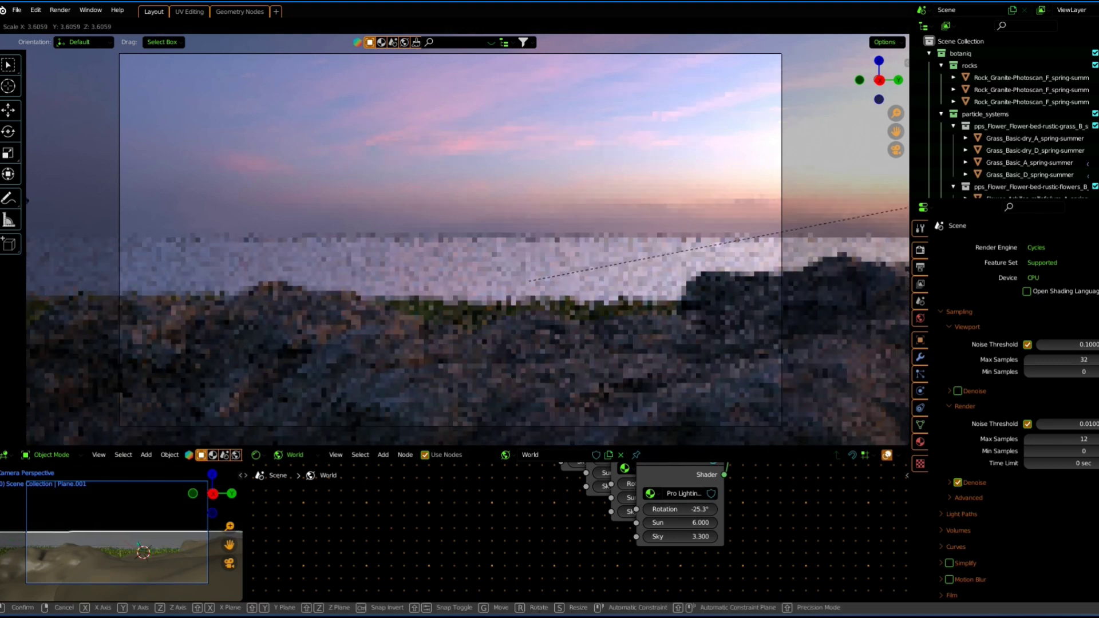
click(383, 179)
click(896, 149)
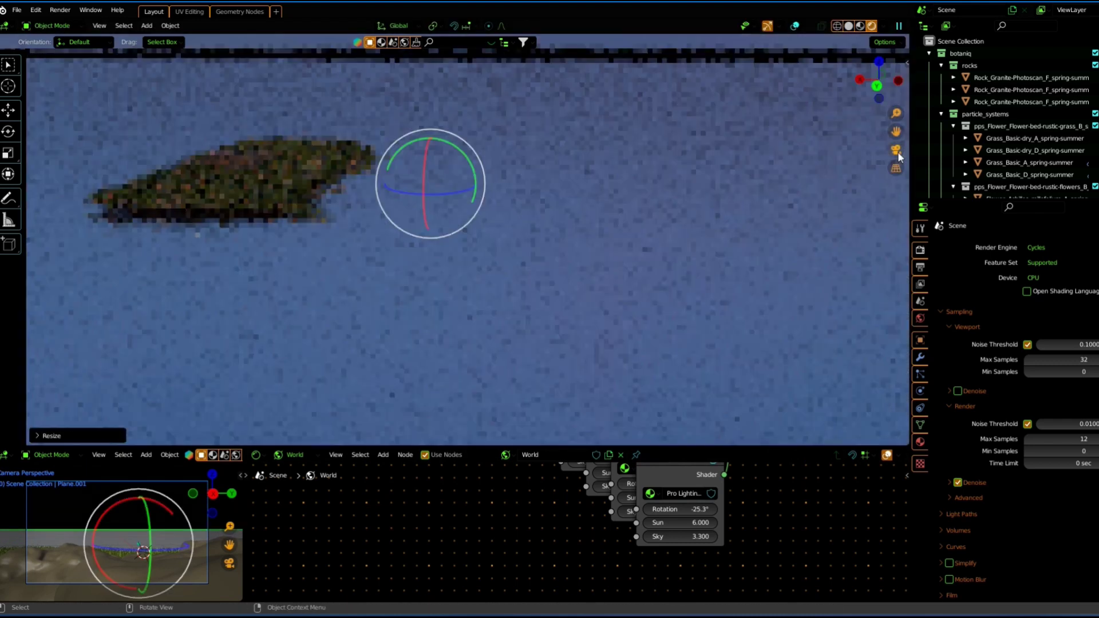
middle_drag(224, 324, 524, 345)
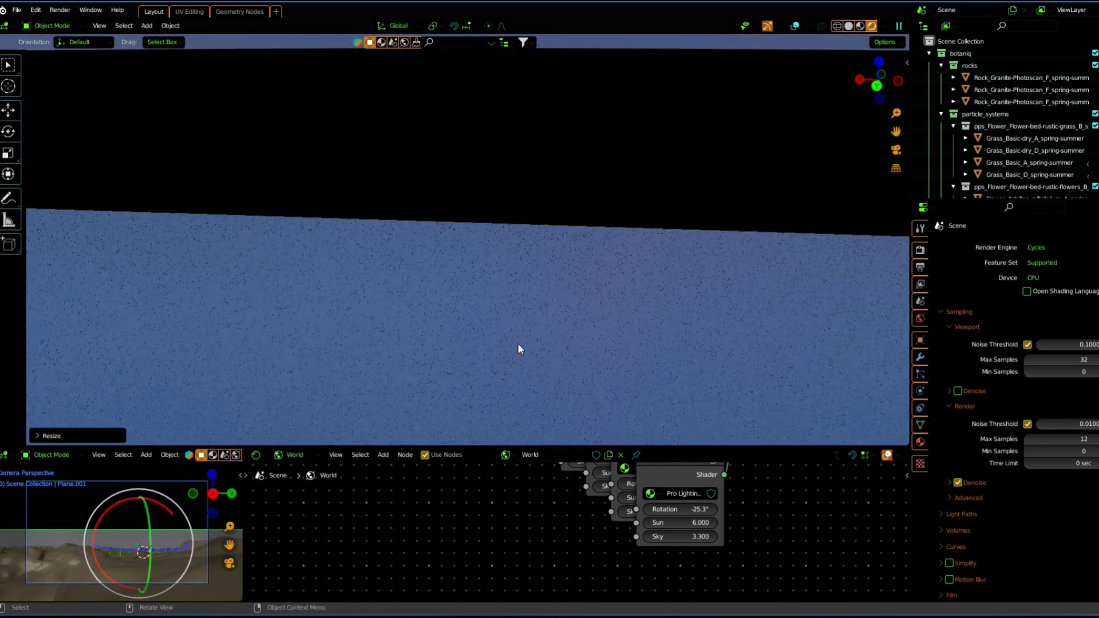
click(896, 149)
Select a rock and return to the camera view facing the sunset sky
click(635, 304)
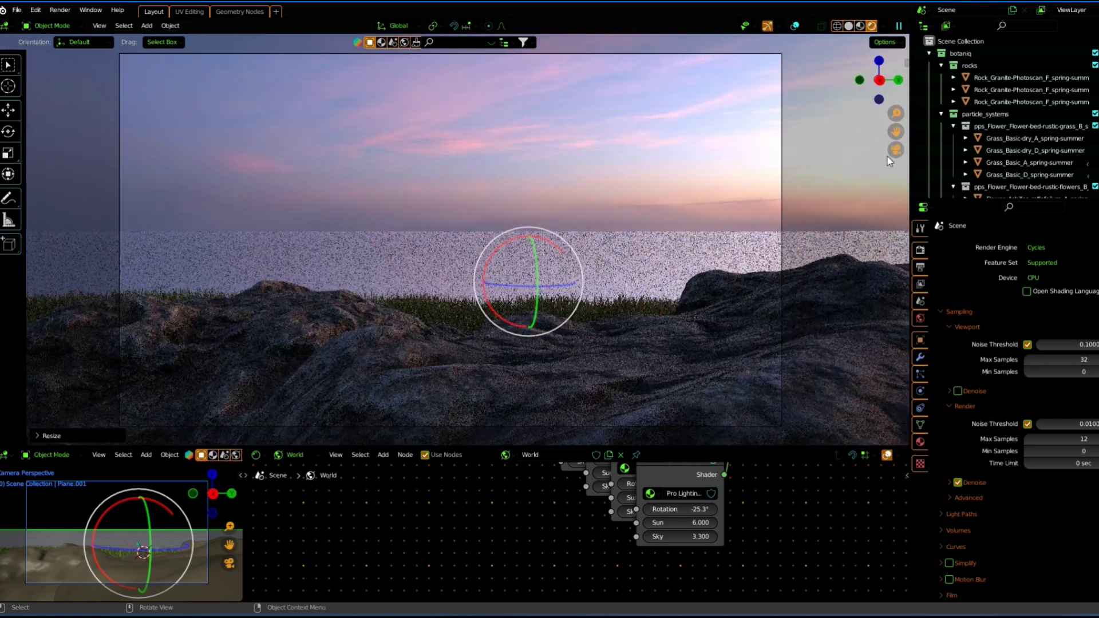
click(896, 150)
key(KP_0)
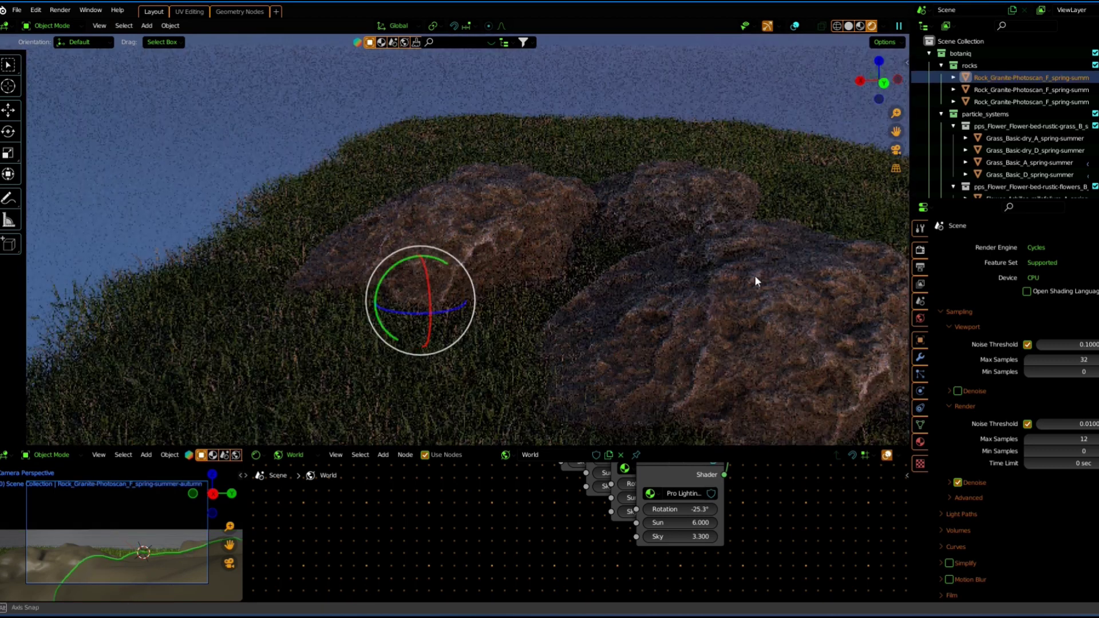
middle_drag(849, 273, 881, 273)
scroll(866, 277, up, 2)
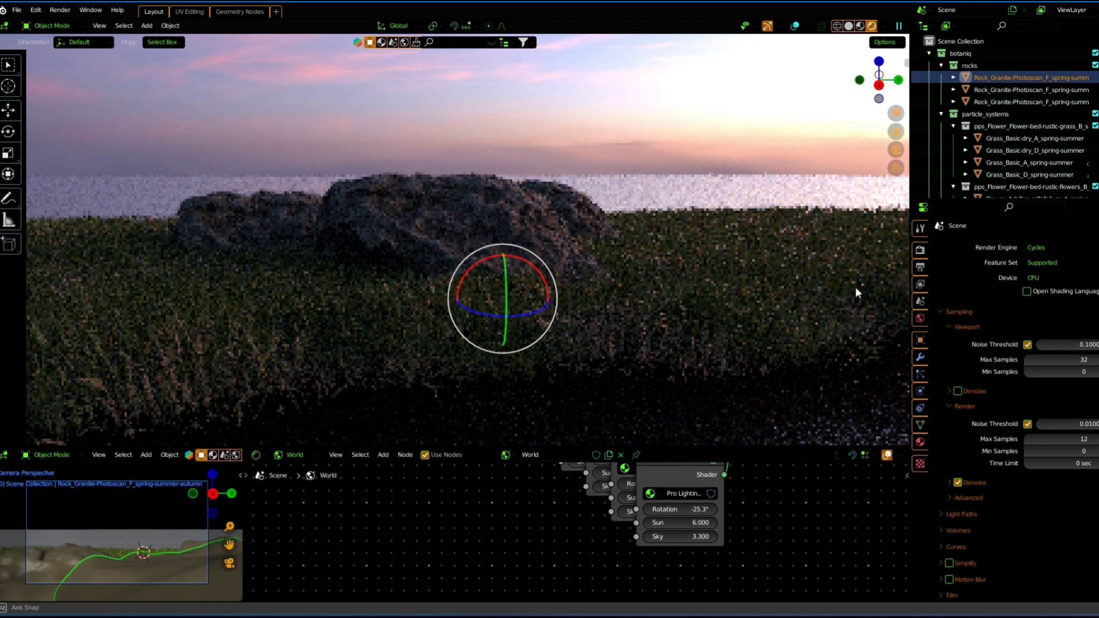
scroll(855, 287, up, 2)
click(896, 150)
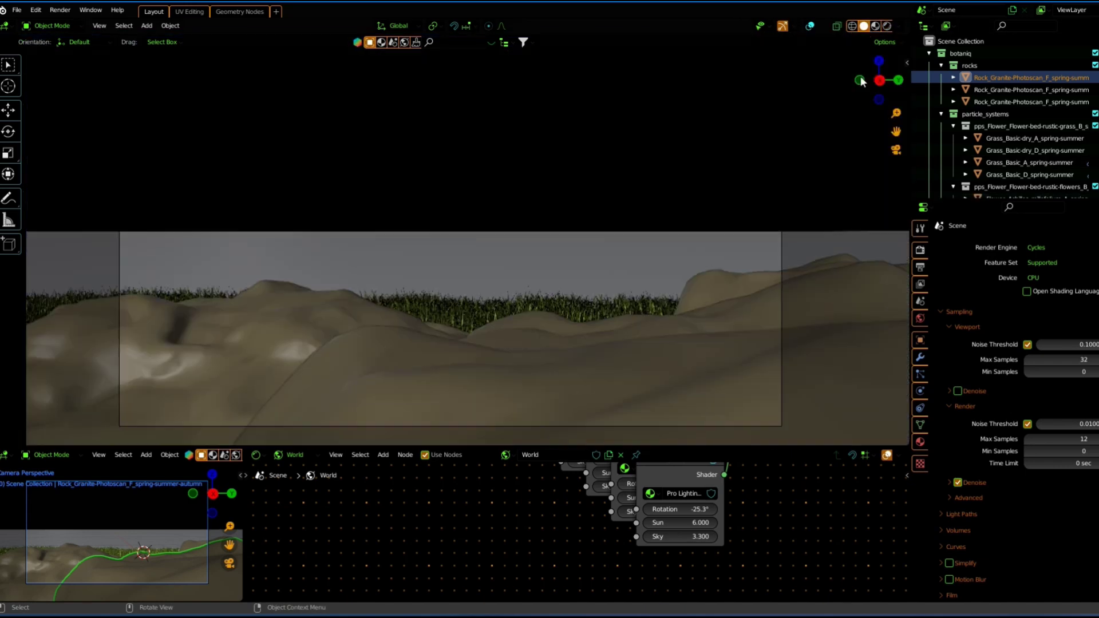
Stretch the ground plane wider along the X axis
mouse_move(901, 149)
middle_down()
mouse_move(764, 231)
mouse_move(640, 273)
mouse_move(697, 314)
mouse_move(579, 301)
middle_up()
click(579, 305)
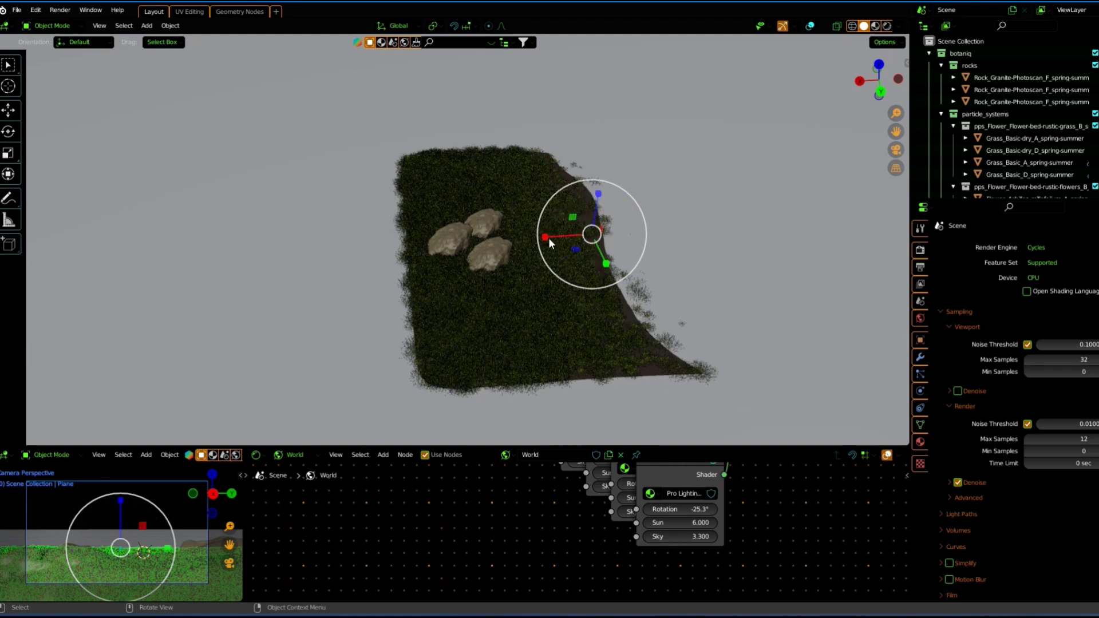
key(s)
key(x)
click(545, 266)
scroll(578, 283, up, 5)
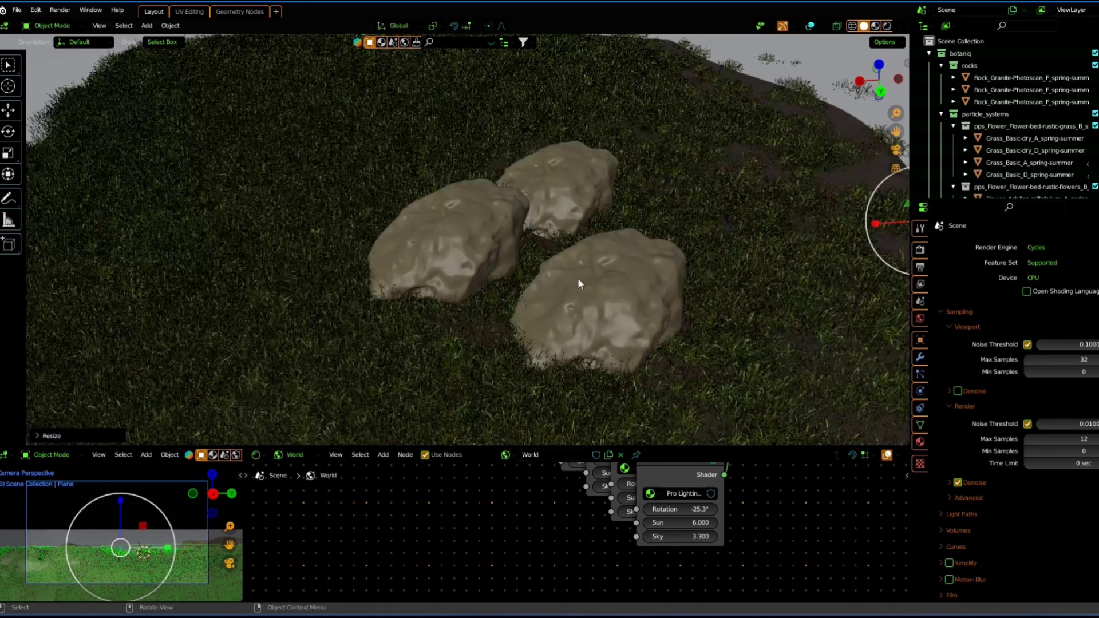
Tilt the grass plane slightly with a rotation
mouse_move(857, 241)
middle_down()
mouse_move(545, 162)
mouse_move(706, 172)
mouse_move(683, 150)
mouse_move(655, 166)
mouse_move(653, 187)
middle_up()
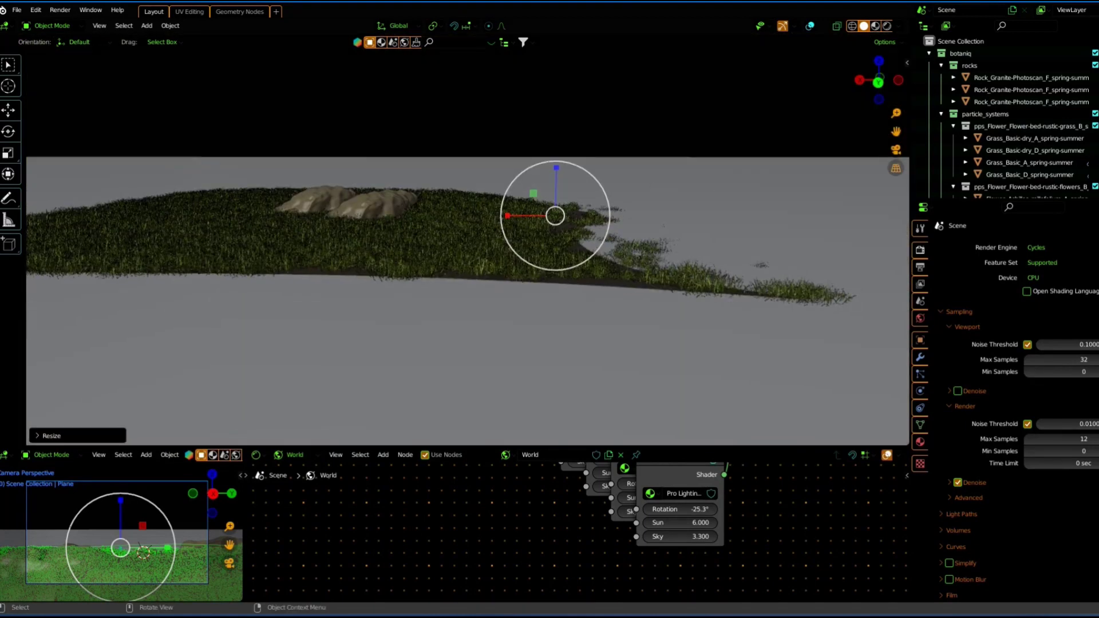
key(r)
click(708, 204)
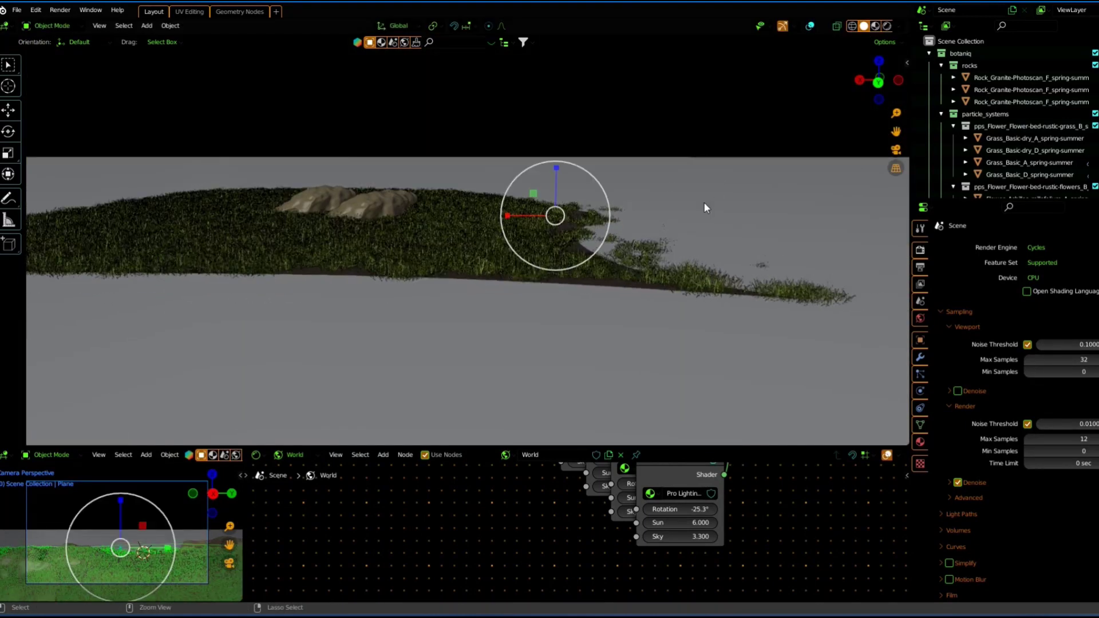
mouse_move(549, 177)
mouse_down()
mouse_move(537, 176)
mouse_move(679, 179)
mouse_up()
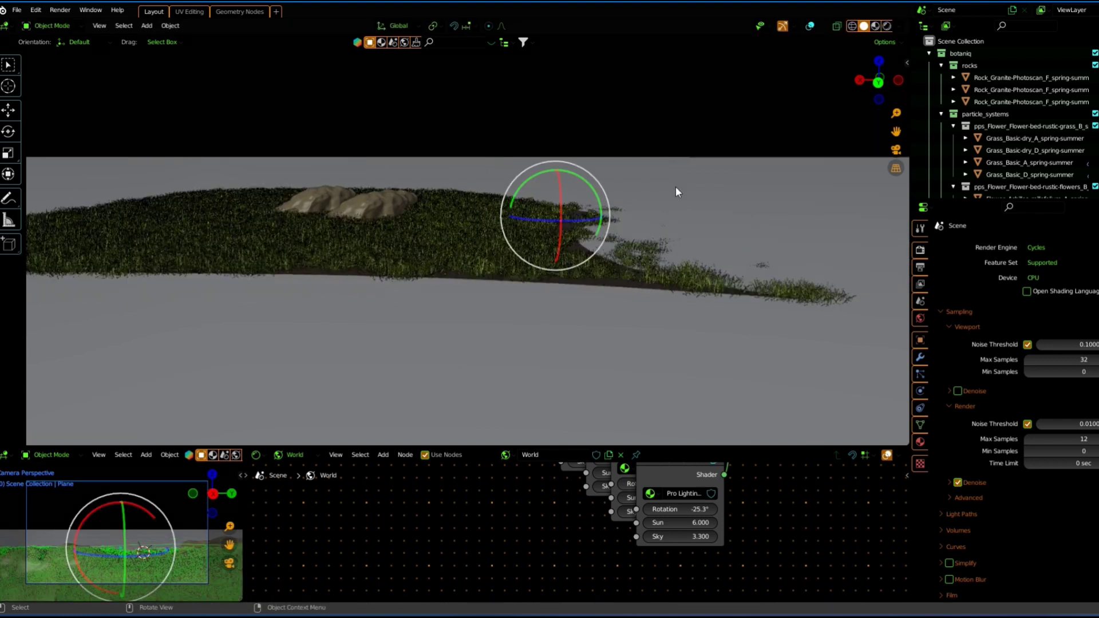
click(679, 179)
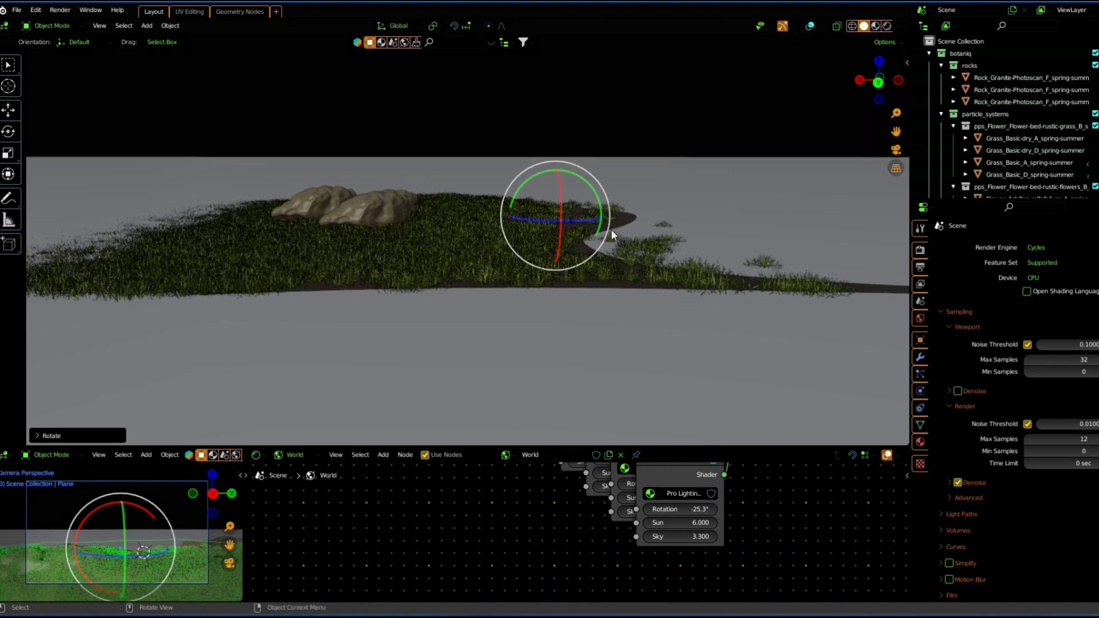
Nudge the grass plane into place and rotate it again to meet the shoreline
key(g)
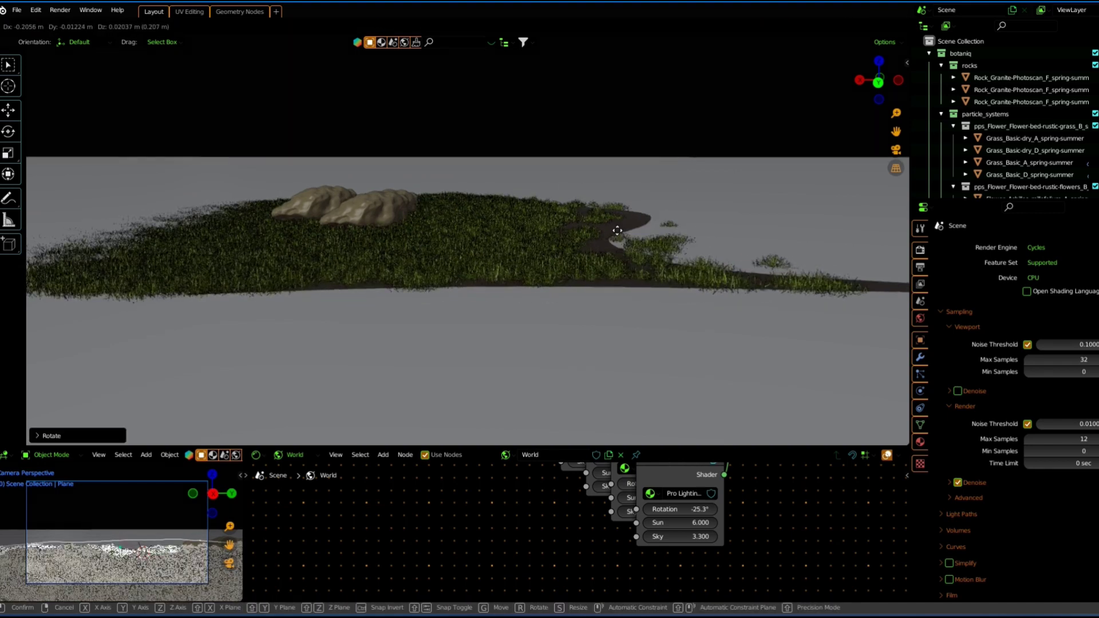
click(624, 229)
key(r)
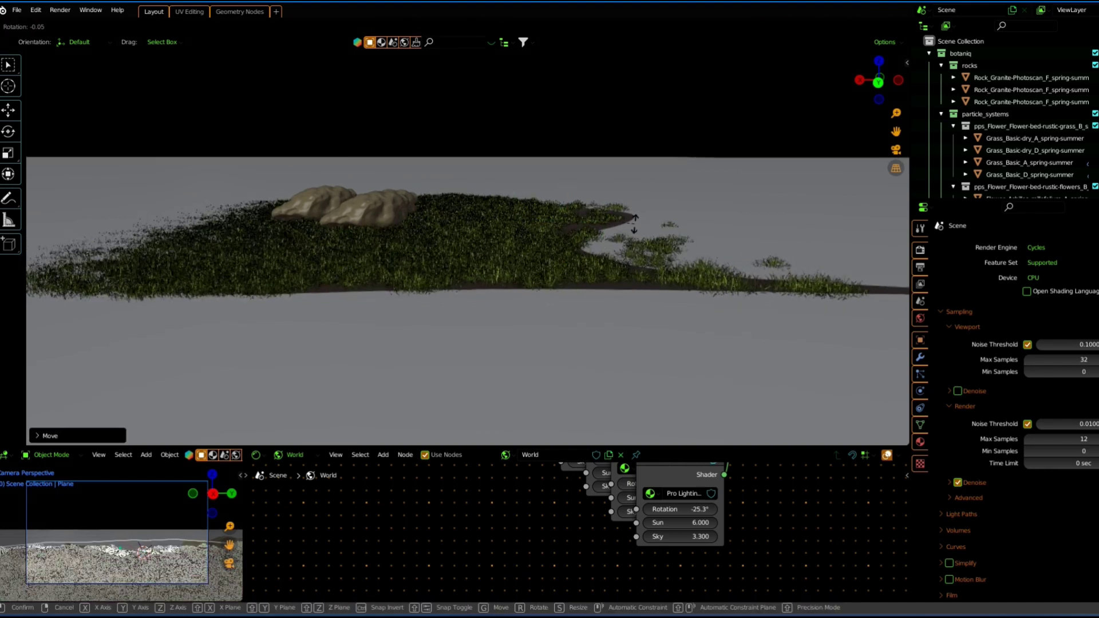
click(634, 222)
mouse_move(634, 222)
middle_down()
mouse_move(662, 298)
mouse_move(596, 265)
middle_up()
scroll(653, 286, up, 4)
Show the flowers and raise the grass Emission Number from 2929 to 6845
key(n)
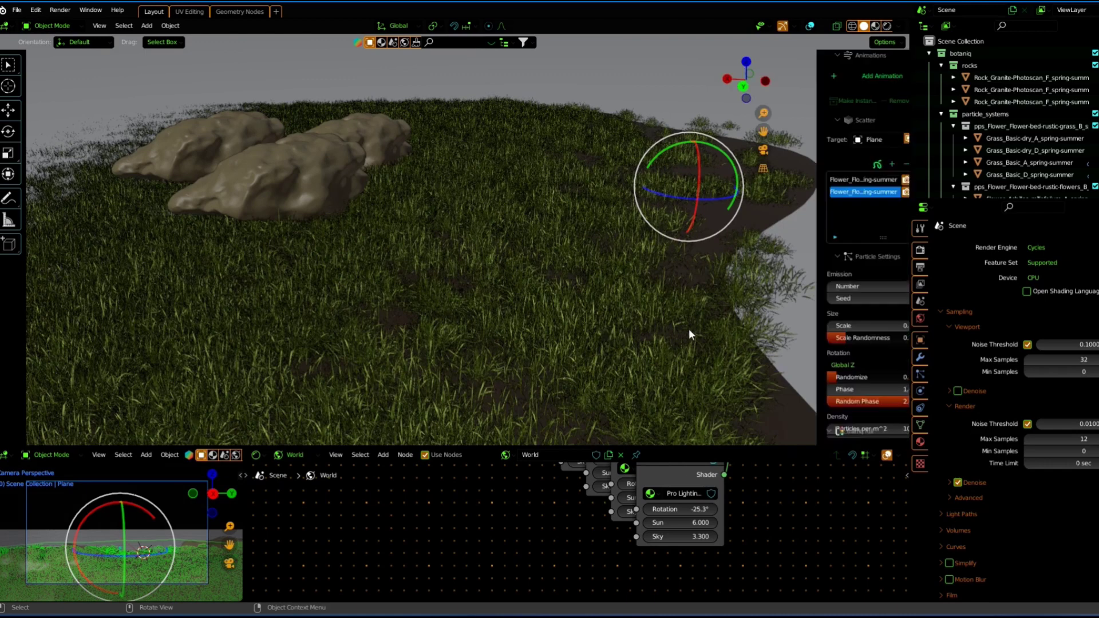
click(878, 192)
click(831, 181)
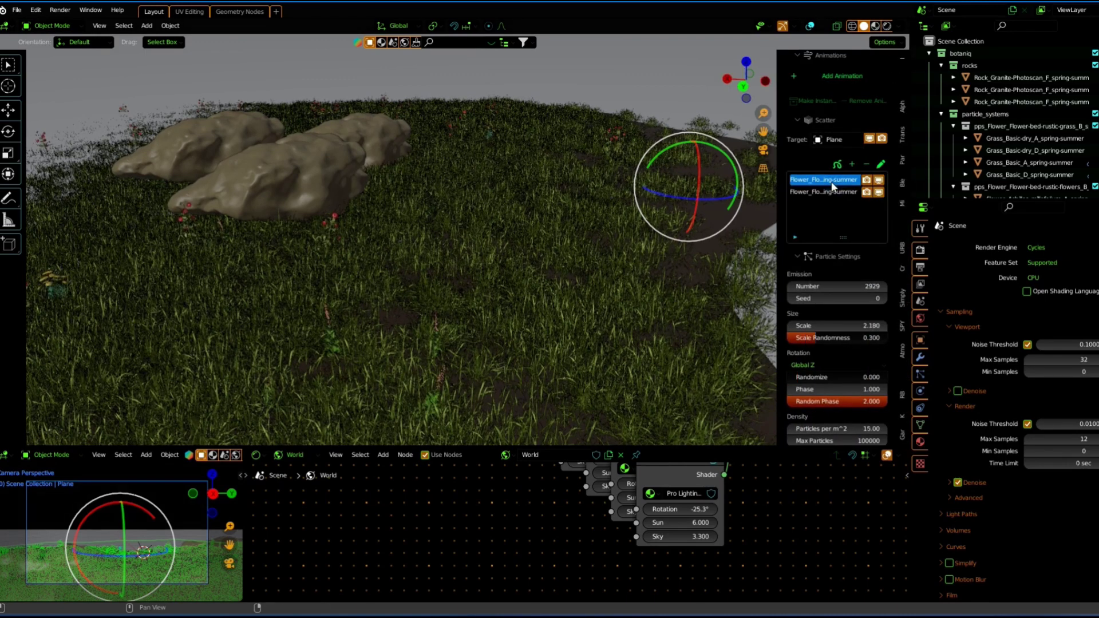
drag(838, 286, 832, 273)
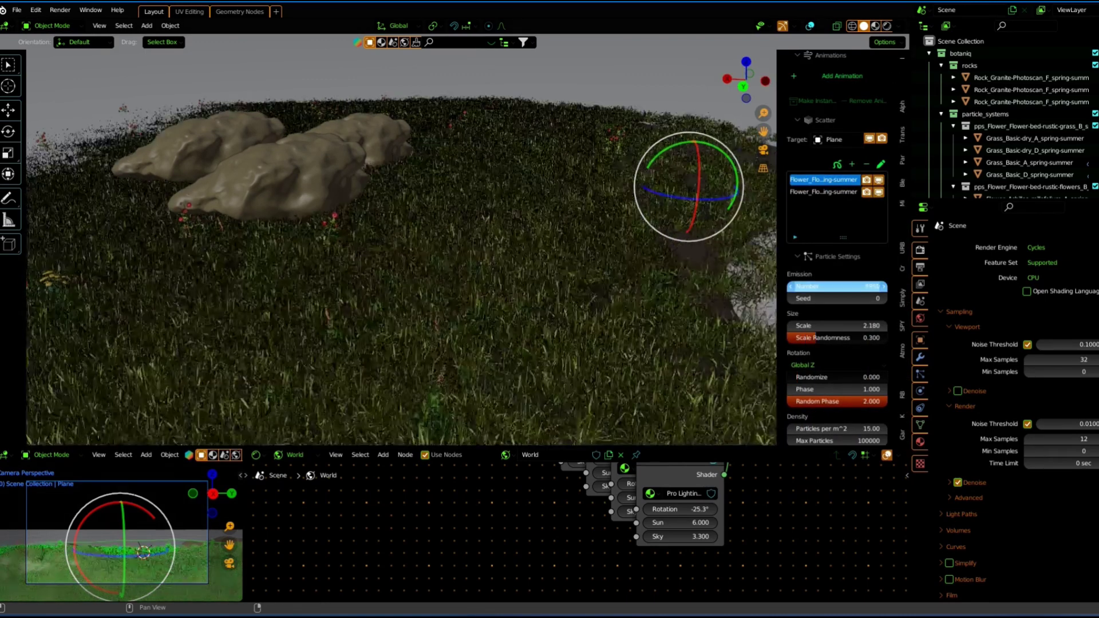
text(6845)
Check the denser grass through the camera and from a side view
click(767, 148)
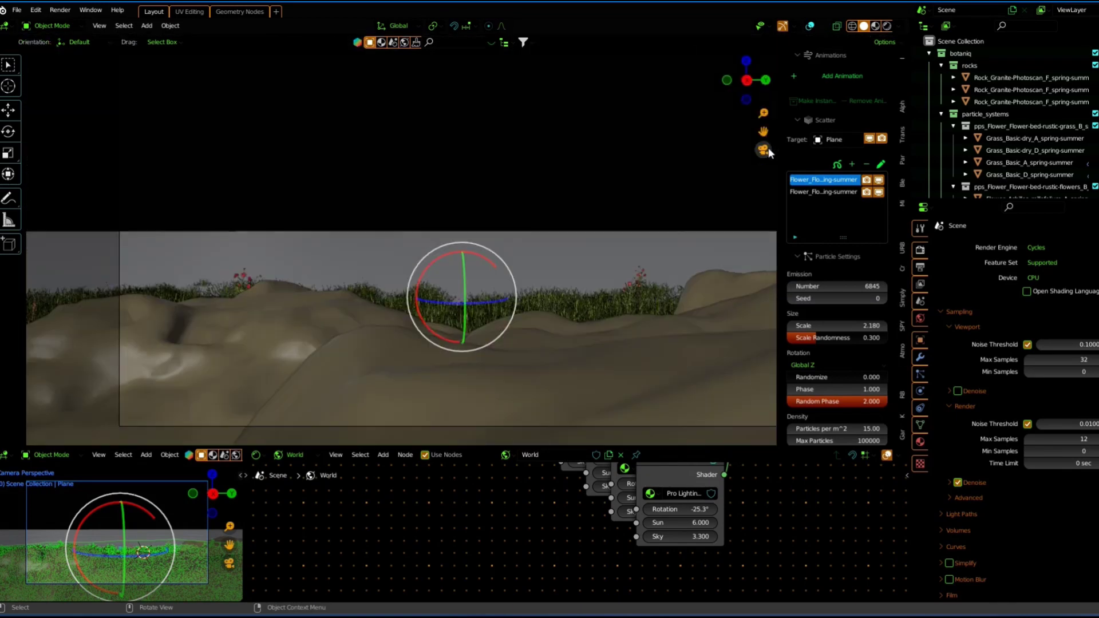
click(768, 148)
scroll(644, 241, down, 5)
middle_drag(655, 222, 843, 81)
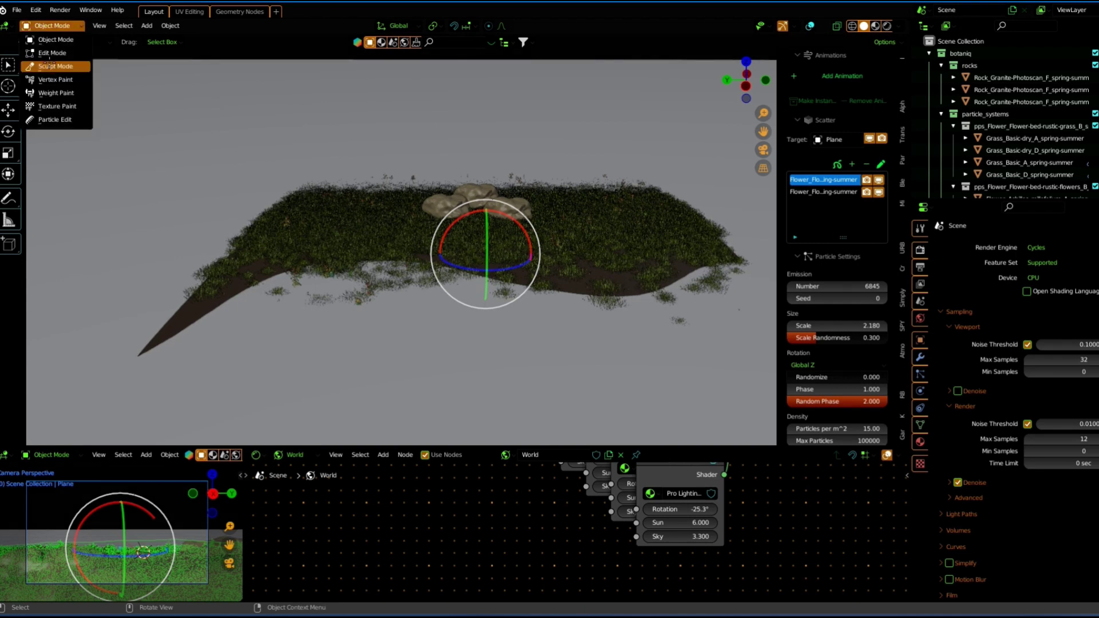
click(49, 65)
Turn on viewport overlays in Sculpt Mode, view the grassy plane widely, then return to Object Mode
click(813, 25)
mouse_move(338, 228)
middle_down()
mouse_move(299, 295)
mouse_move(289, 259)
middle_up()
click(810, 26)
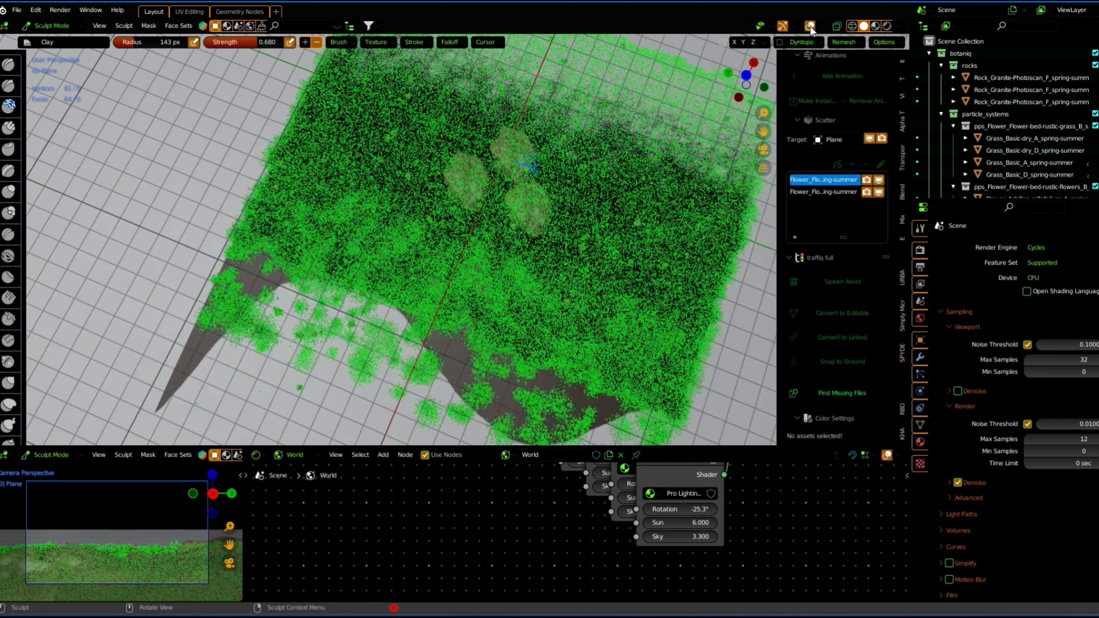
mouse_move(190, 343)
middle_down()
mouse_move(225, 243)
mouse_move(197, 231)
middle_up()
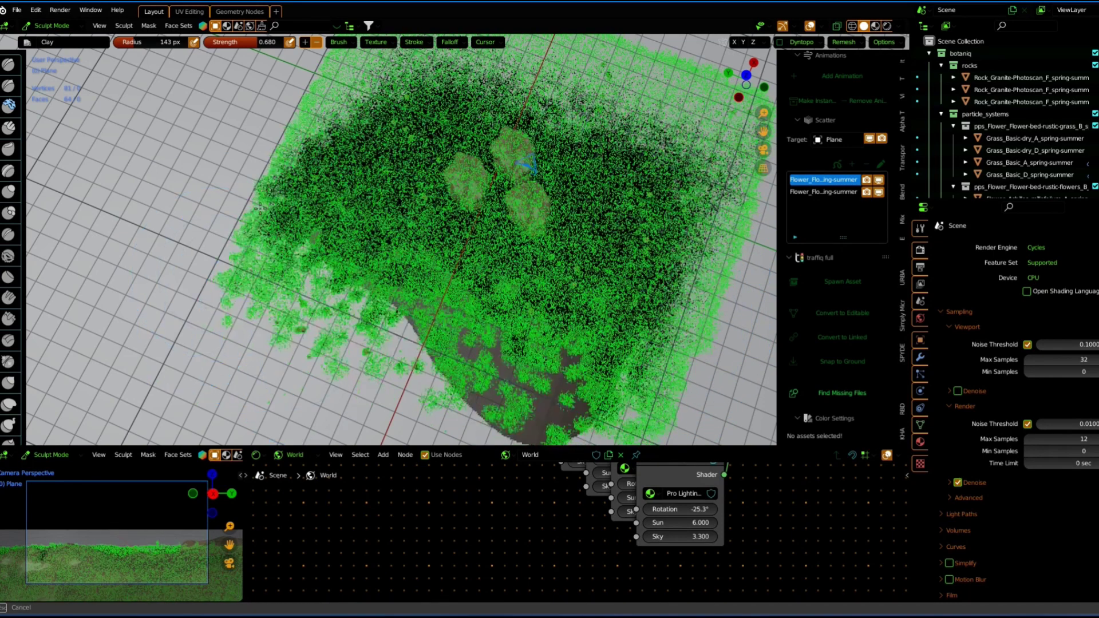
scroll(344, 229, down, 5)
mouse_move(343, 229)
middle_down()
mouse_move(353, 210)
mouse_move(399, 225)
middle_up()
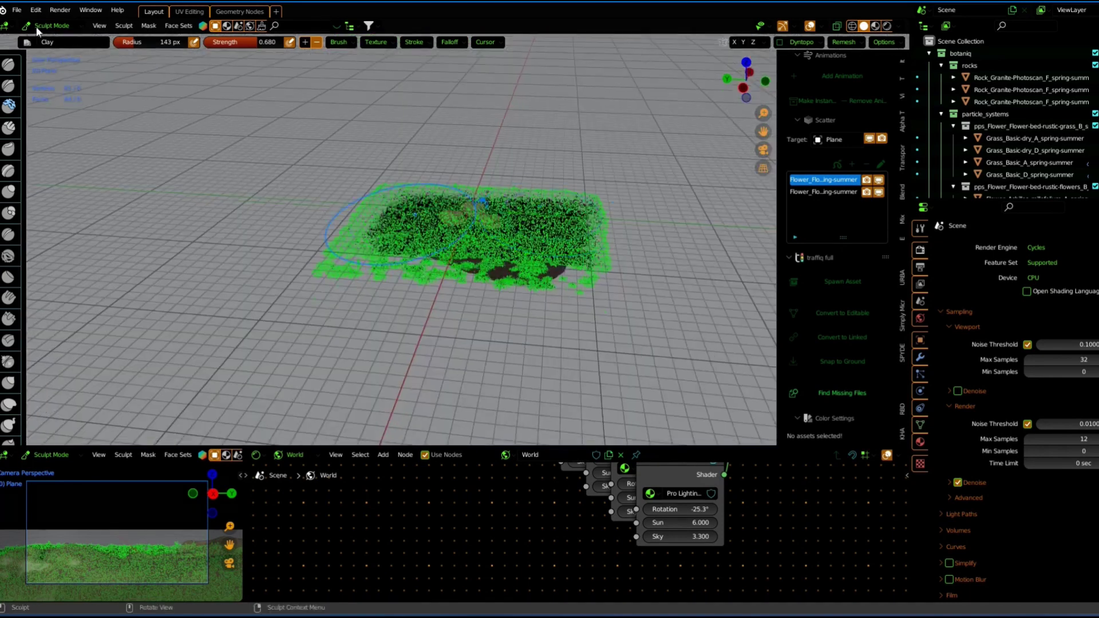
key(ctrl+Tab)
click(811, 26)
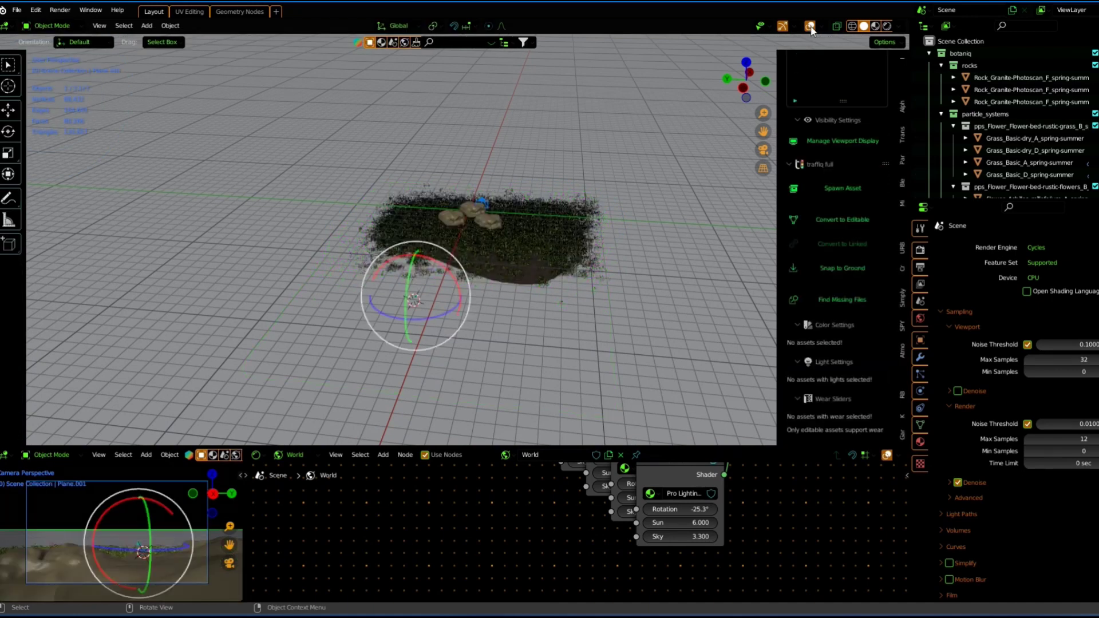
Select the grass plane and move it down and to the left
click(573, 249)
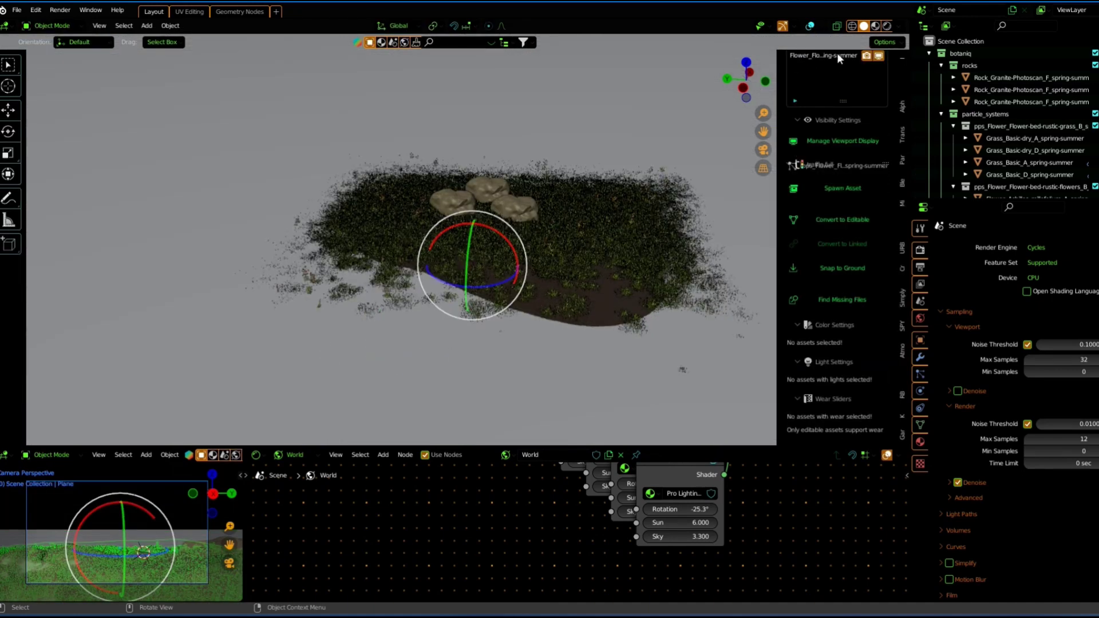
click(811, 27)
click(764, 150)
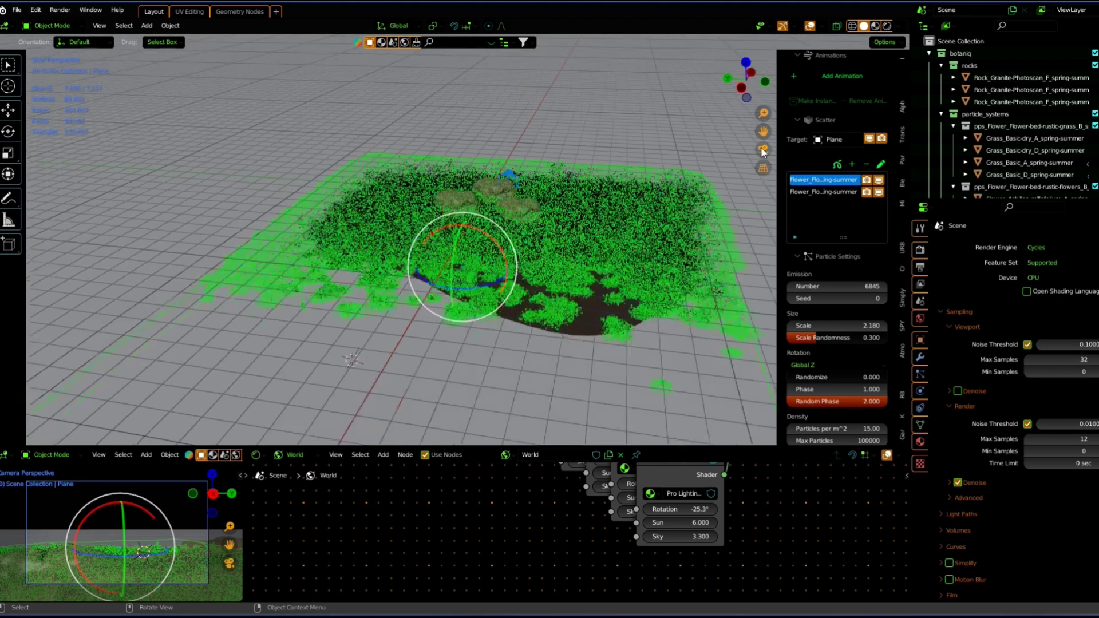
click(809, 26)
click(765, 150)
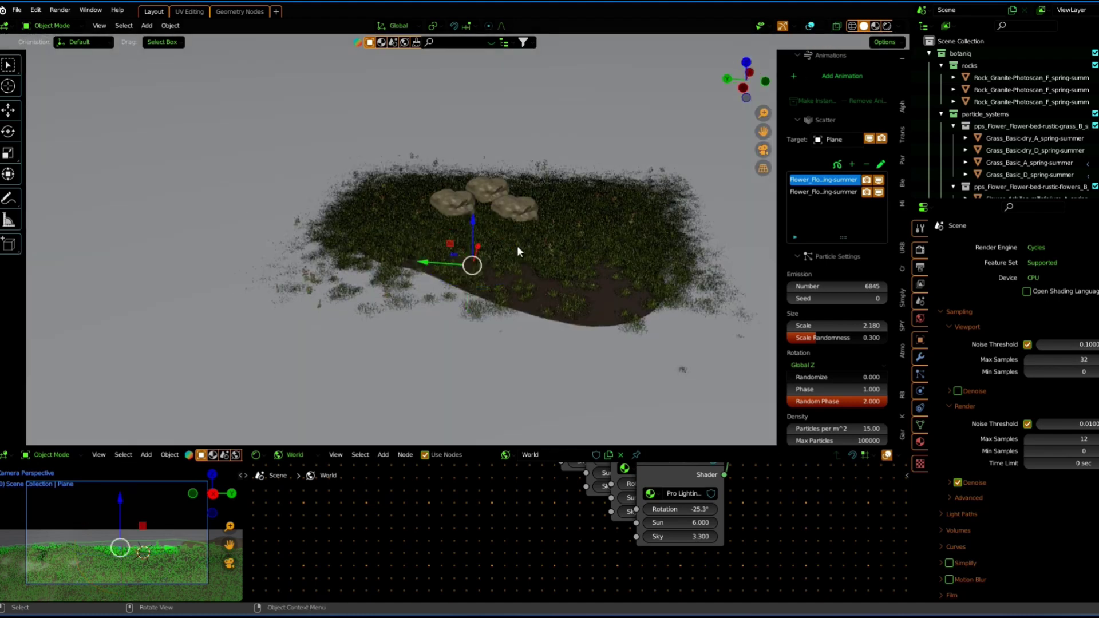
middle_drag(496, 276, 410, 285)
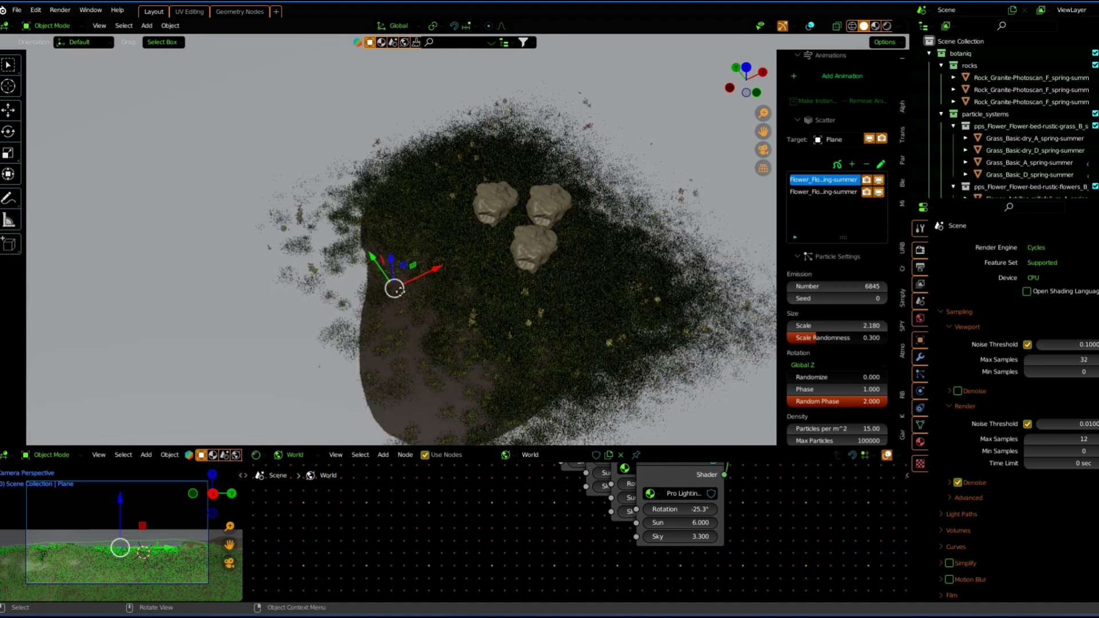
drag(410, 285, 371, 305)
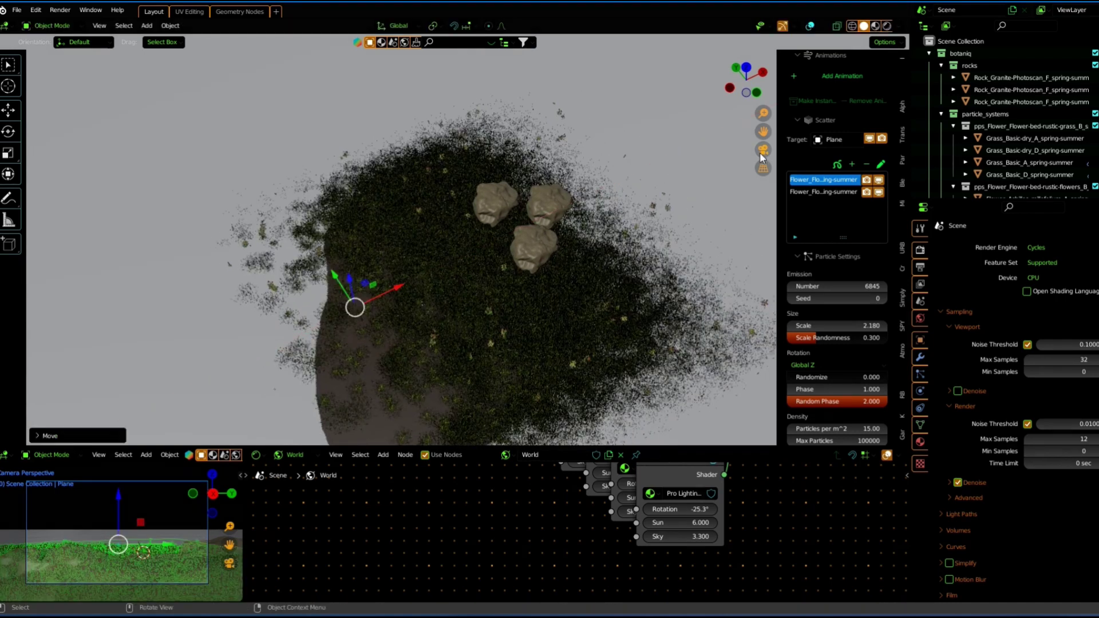
In Rendered camera view, walk the camera forward over the rocks toward the water
click(764, 150)
click(887, 26)
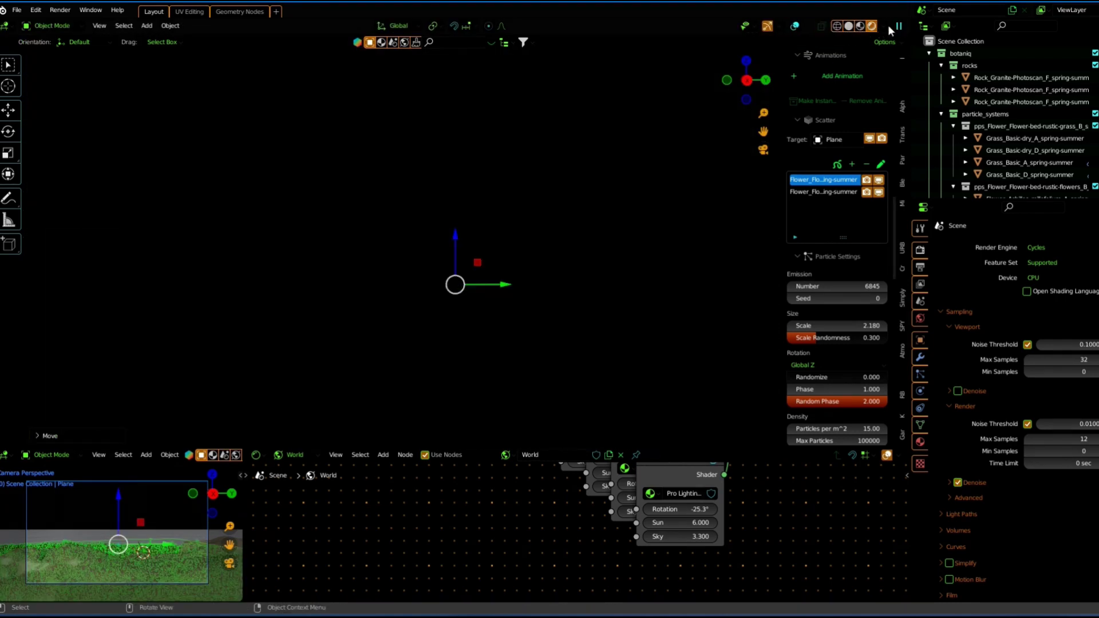
key(shift+grave)
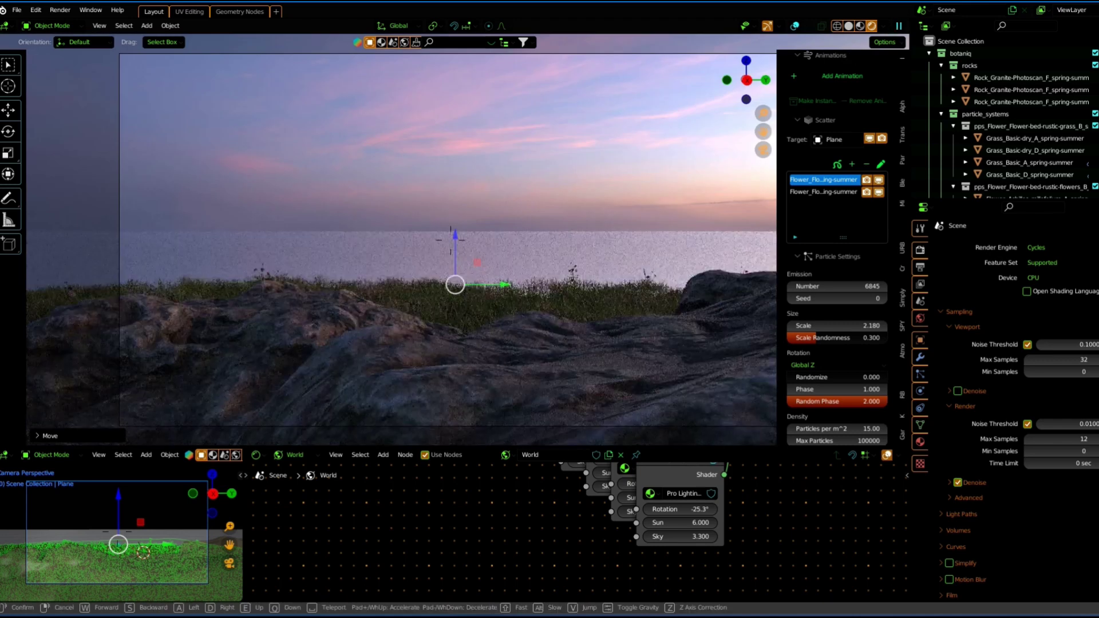
key(w)
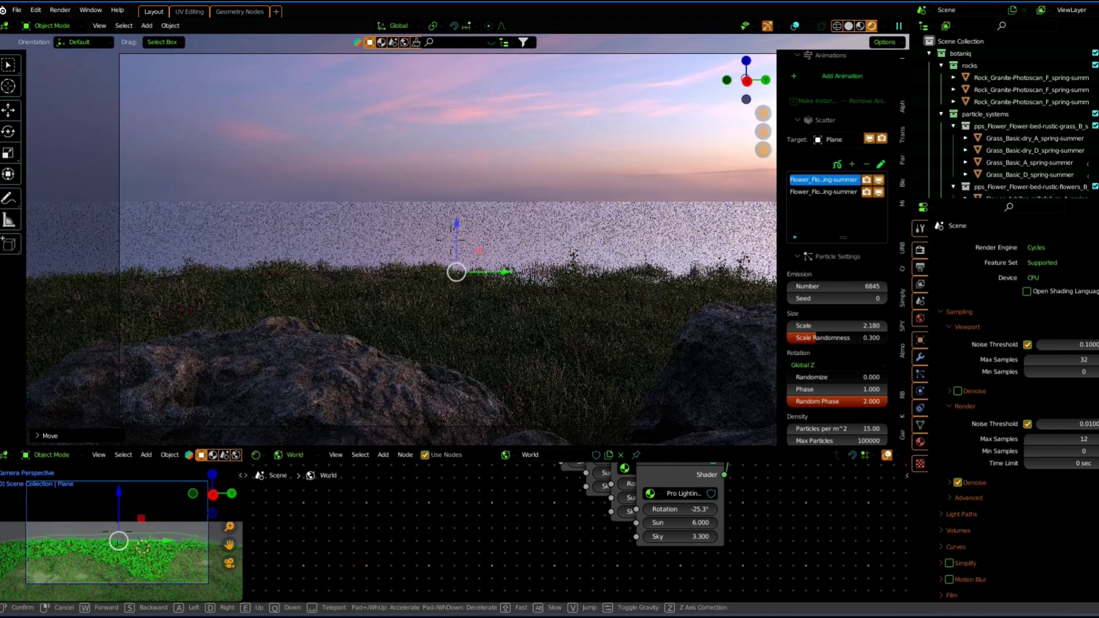
key(w)
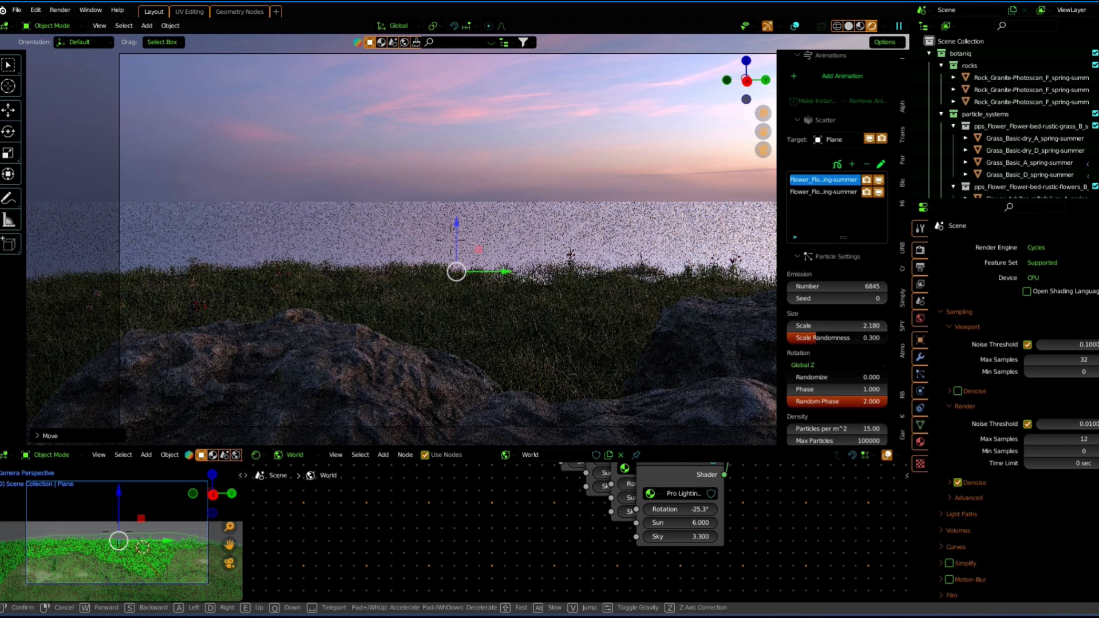
click(713, 197)
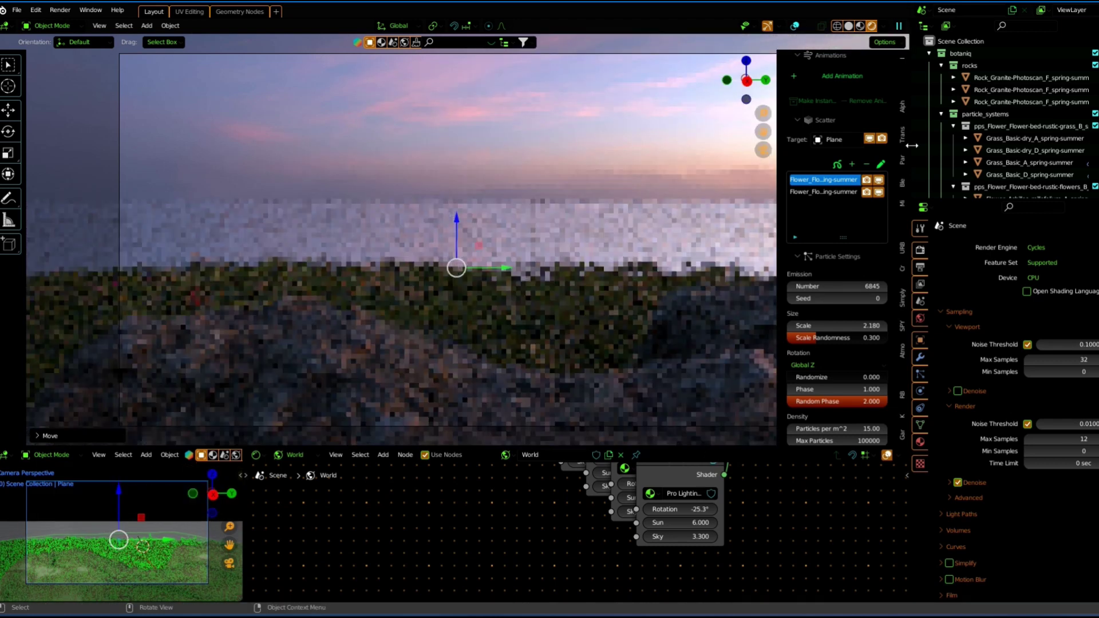
Return to Solid shading and hide both grass and flower particle systems
click(848, 26)
click(763, 150)
middle_drag(712, 185, 876, 311)
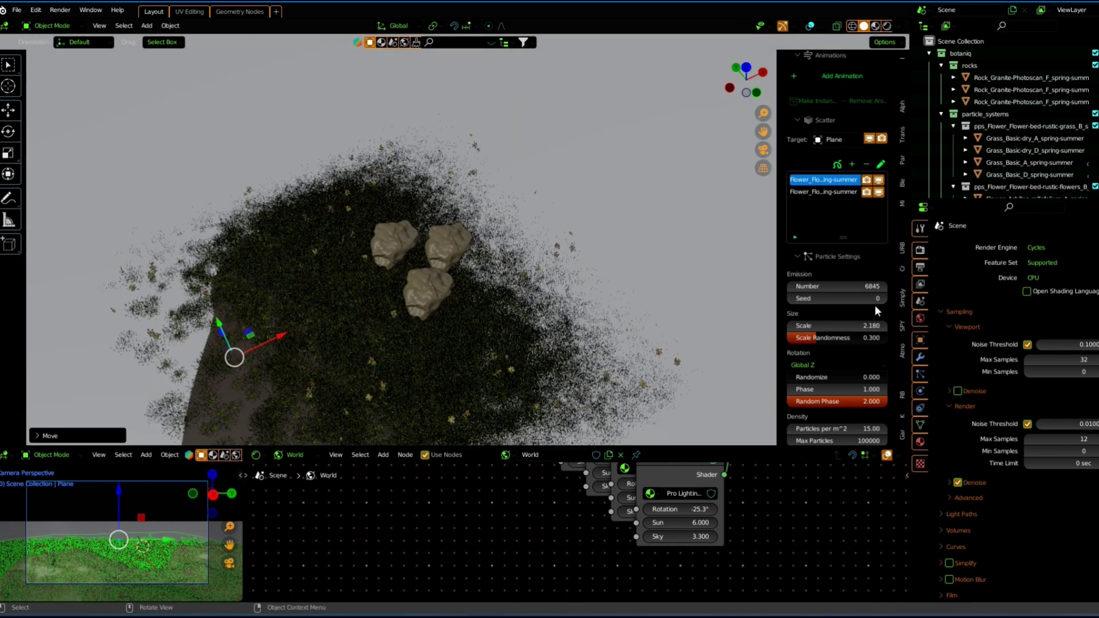
drag(879, 181, 878, 191)
scroll(475, 271, down, 3)
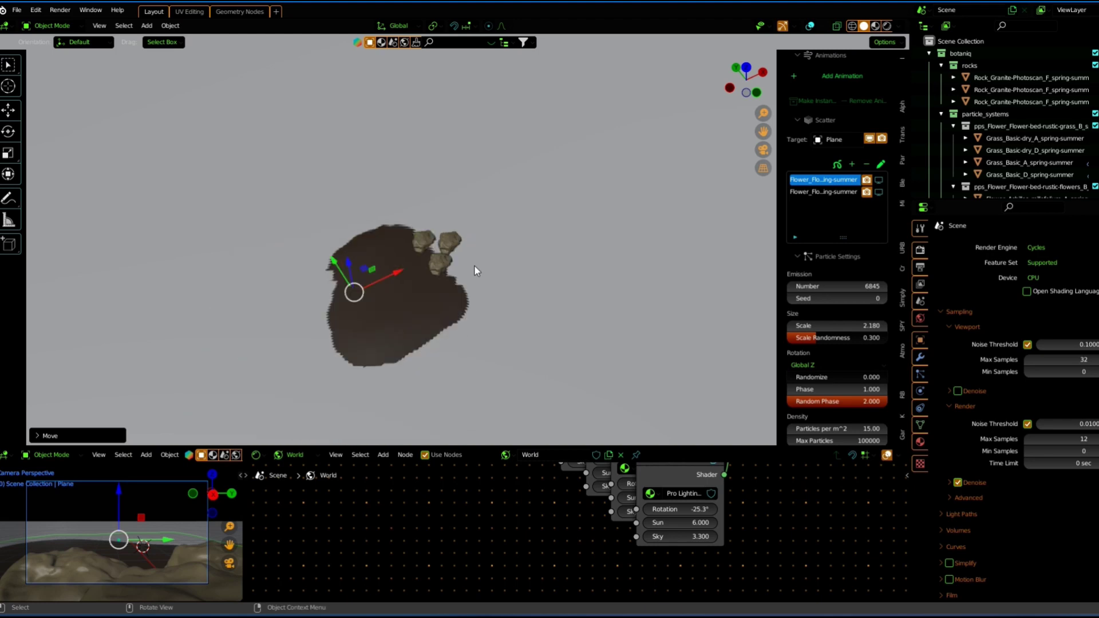
Turn overlays back on, select all objects, and scale everything down to about 0.18
click(810, 26)
mouse_move(679, 234)
middle_down()
mouse_move(627, 130)
mouse_move(550, 304)
mouse_move(256, 360)
mouse_move(349, 353)
mouse_move(315, 243)
mouse_move(482, 259)
mouse_move(531, 193)
middle_up()
key(a)
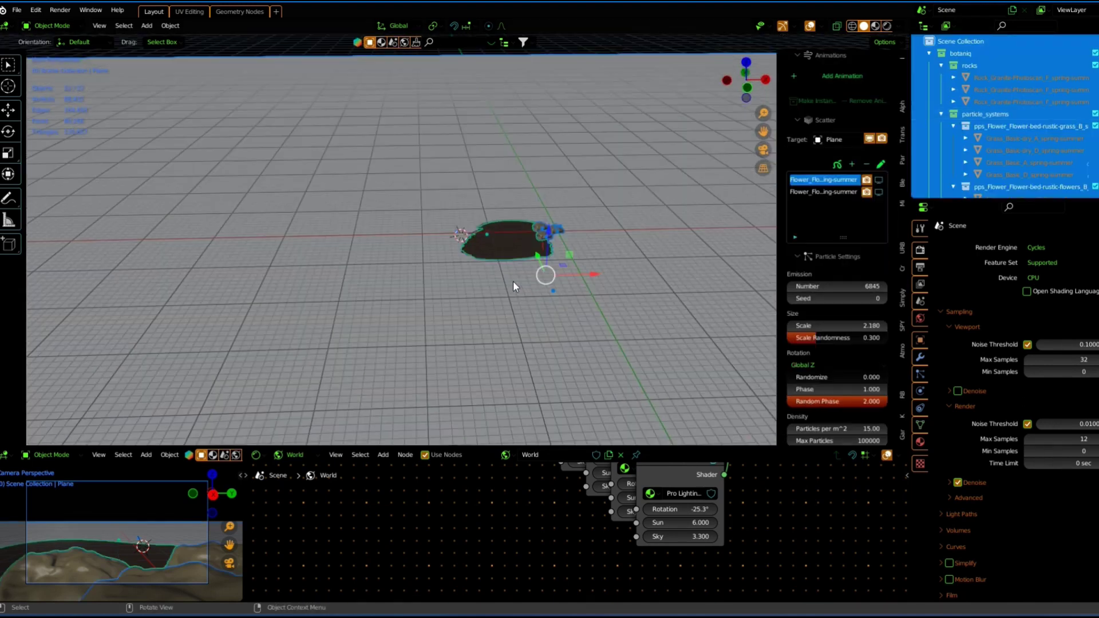
scroll(513, 280, down, 5)
scroll(521, 282, up, 2)
scroll(530, 280, up, 2)
key(s)
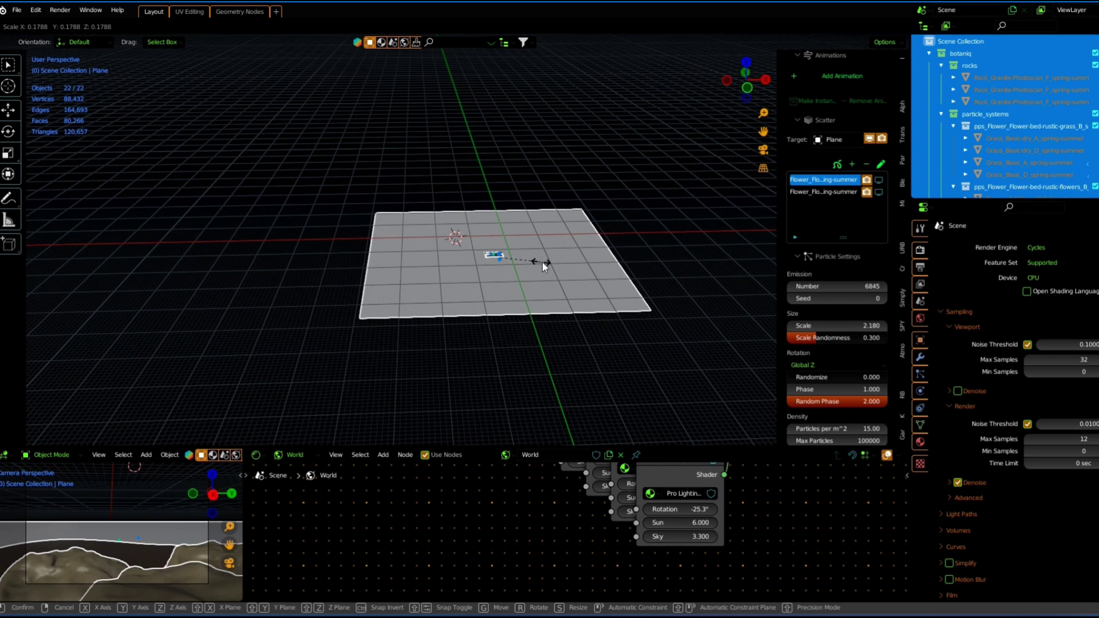
click(541, 262)
Zoom, pan, and orbit to a close view of the hill and its rocks
scroll(595, 235, up, 4)
scroll(583, 257, up, 5)
scroll(583, 256, up, 5)
scroll(583, 257, down, 2)
scroll(583, 257, up, 2)
click(763, 150)
middle_drag(761, 152, 554, 207)
middle_drag(703, 127, 532, 235)
mouse_move(767, 166)
middle_down()
mouse_move(586, 249)
mouse_move(502, 224)
mouse_move(585, 262)
middle_up()
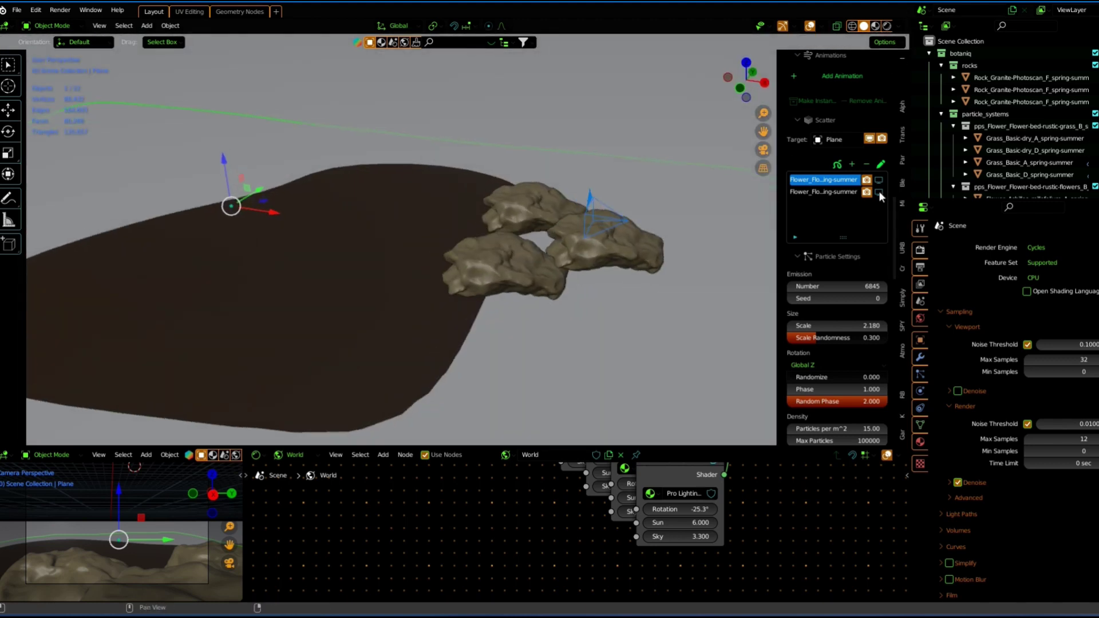
Show grass with overlays off, toggle flowers on and off, then enter Weight Paint mode
click(879, 180)
click(812, 27)
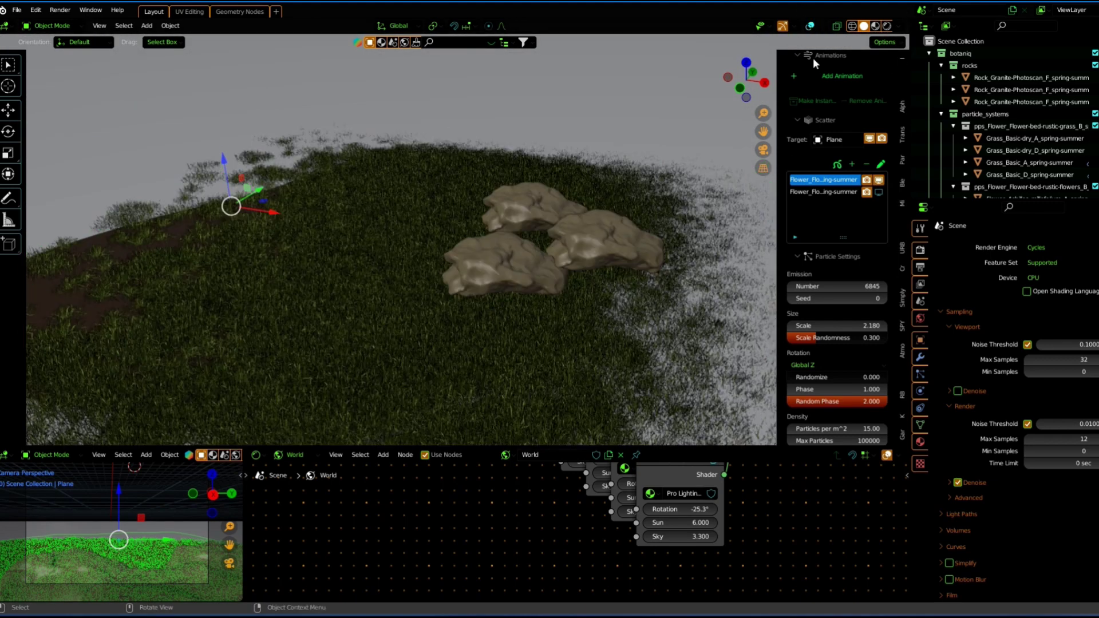
click(880, 192)
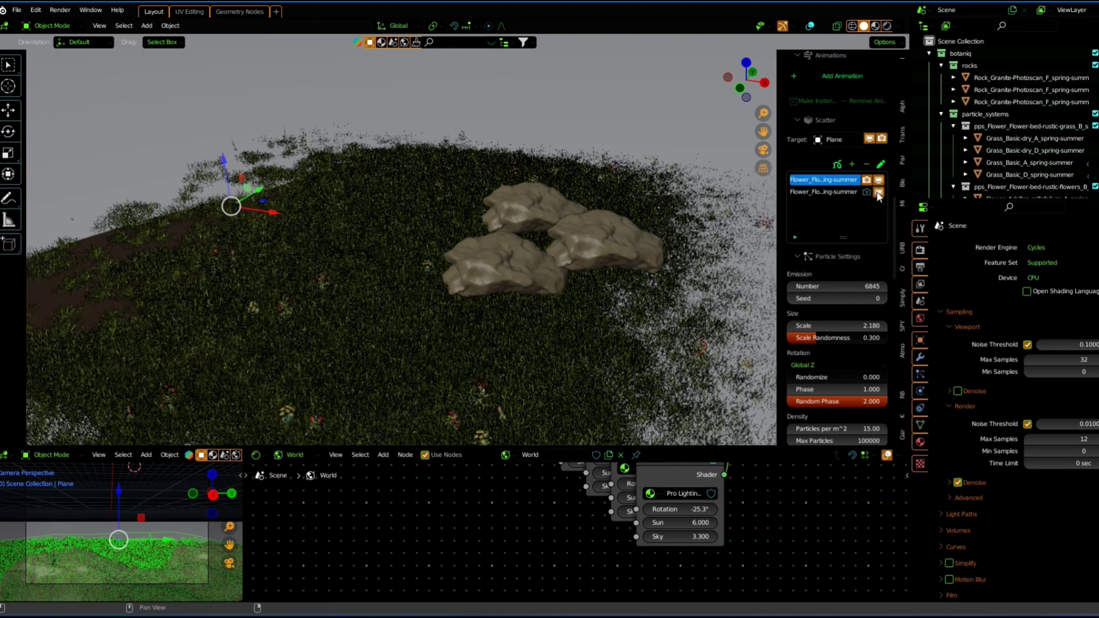
middle_drag(686, 287, 706, 314)
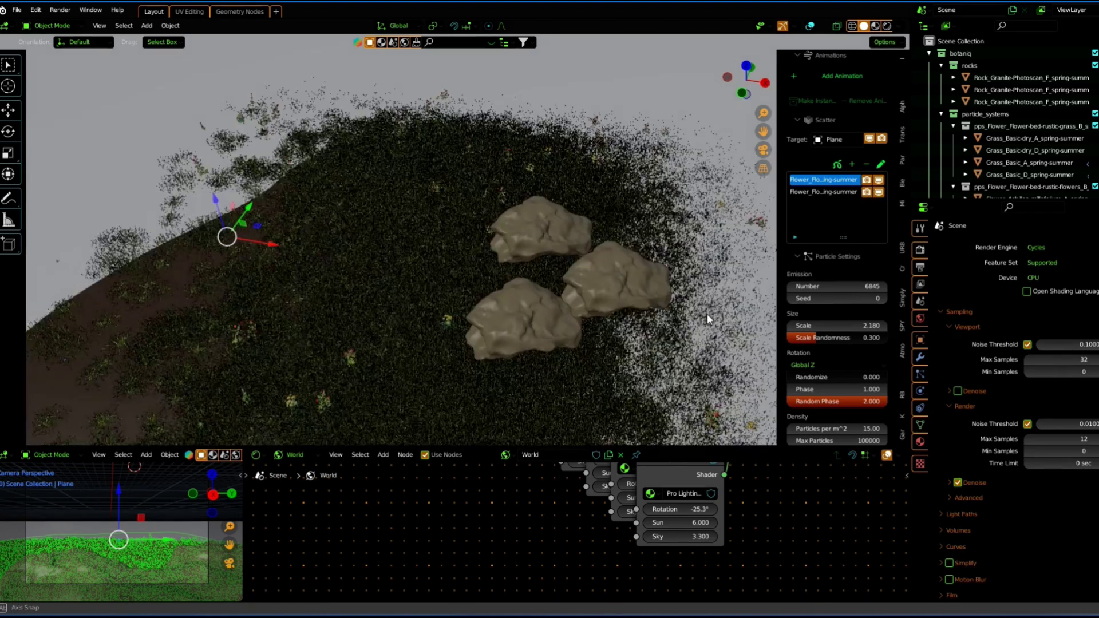
click(880, 191)
scroll(851, 294, down, 10)
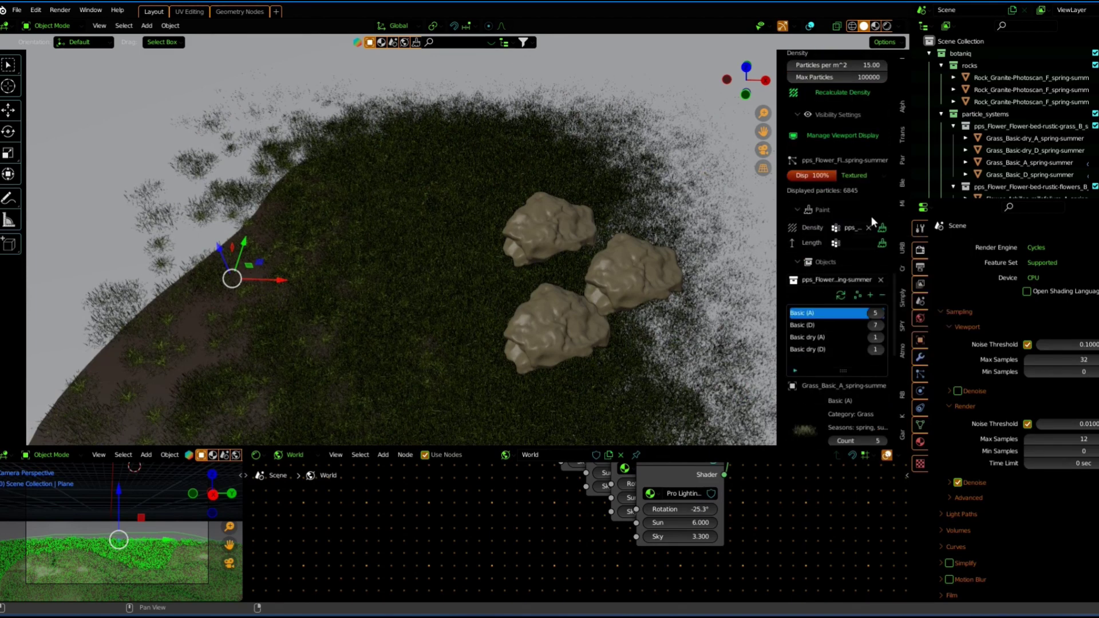
click(882, 228)
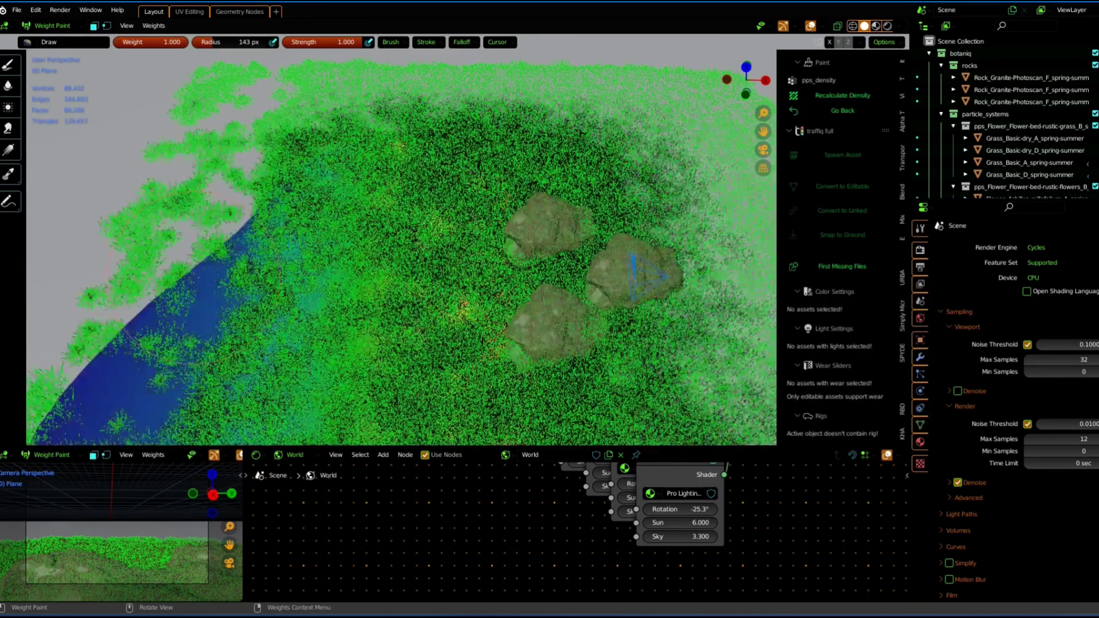
Paint the density weight so the grass spreads toward the lower right of the terrain
middle_drag(343, 321, 351, 271)
scroll(463, 155, down, 10)
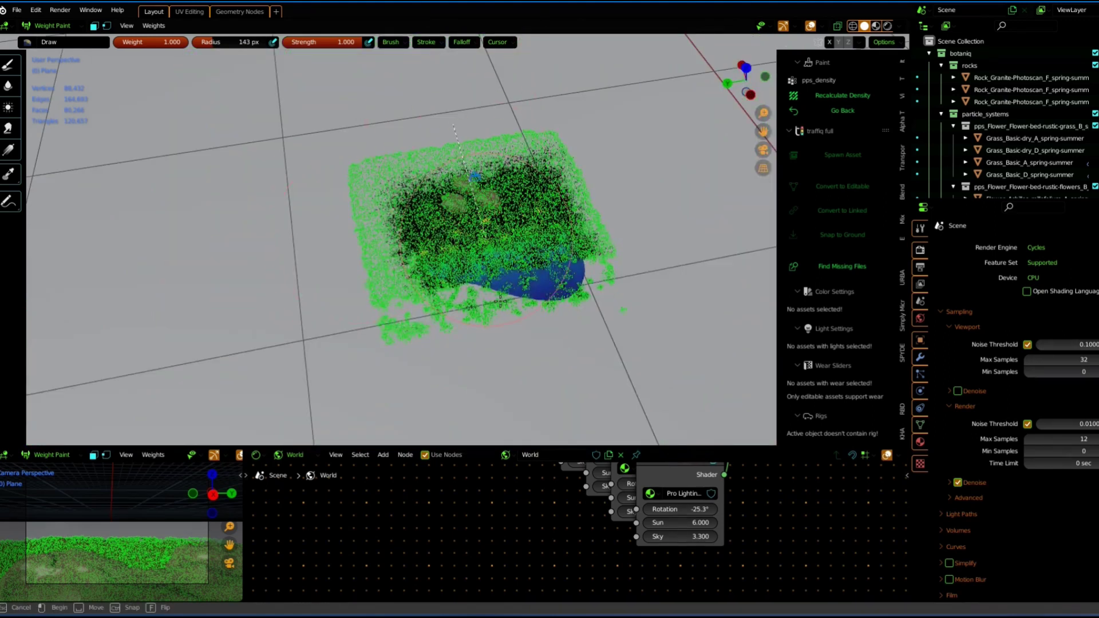
mouse_move(504, 334)
mouse_down()
mouse_move(504, 365)
mouse_move(528, 405)
mouse_move(541, 392)
mouse_up()
drag(539, 172, 541, 290)
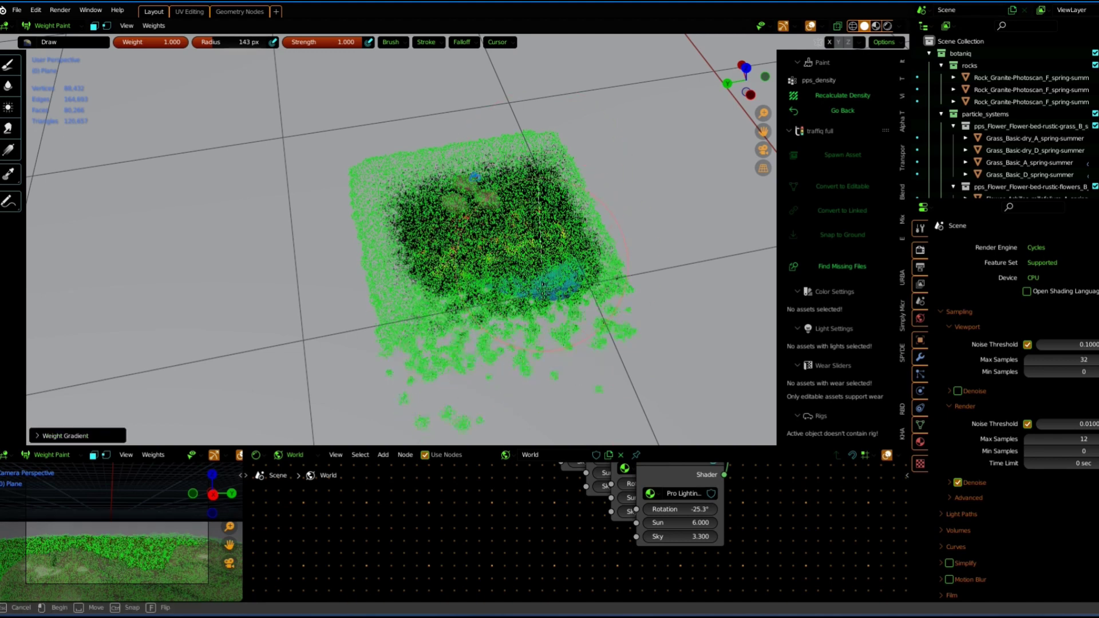
With overlays hidden, draw a weight gradient fading the grass toward the near edge
click(810, 28)
scroll(453, 301, up, 2)
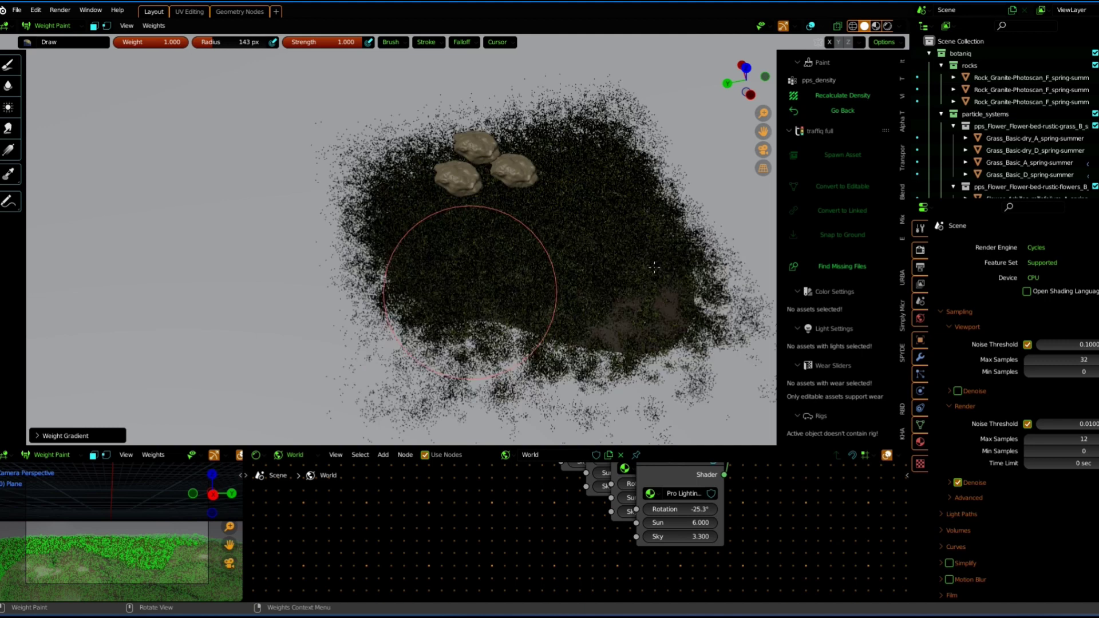
scroll(699, 269, up, 1)
drag(689, 246, 662, 393)
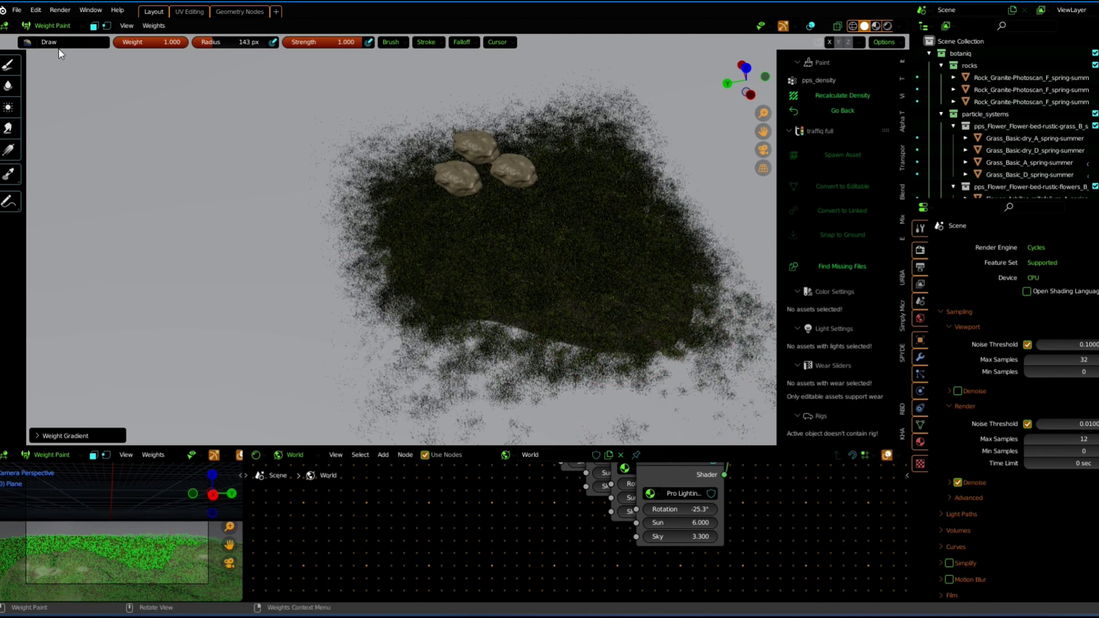
Return to Object Mode and hide the grass particle system in the viewport
click(50, 25)
click(50, 36)
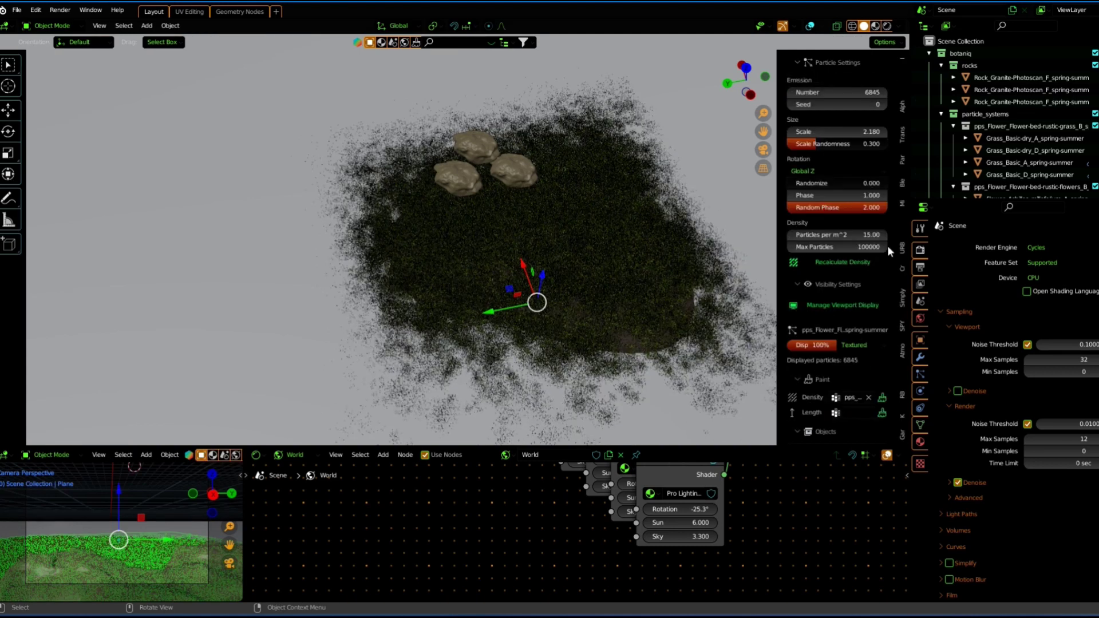
scroll(867, 305, up, 6)
scroll(884, 246, up, 2)
click(879, 179)
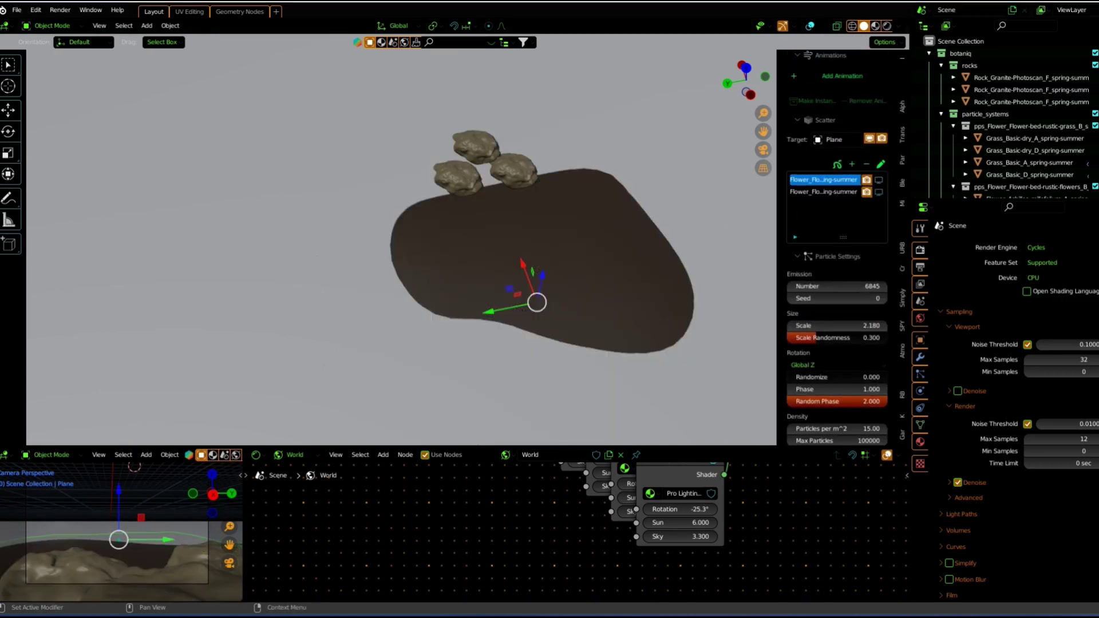
mouse_move(576, 181)
middle_down()
mouse_move(436, 158)
mouse_move(449, 273)
mouse_move(445, 215)
mouse_move(502, 242)
mouse_move(600, 170)
mouse_move(550, 250)
mouse_move(412, 246)
mouse_move(454, 280)
mouse_move(379, 298)
mouse_move(366, 289)
middle_up()
scroll(836, 258, down, 5)
Start an Images as Planes import from the Shift+A Image menu
click(17, 10)
key(shift+a)
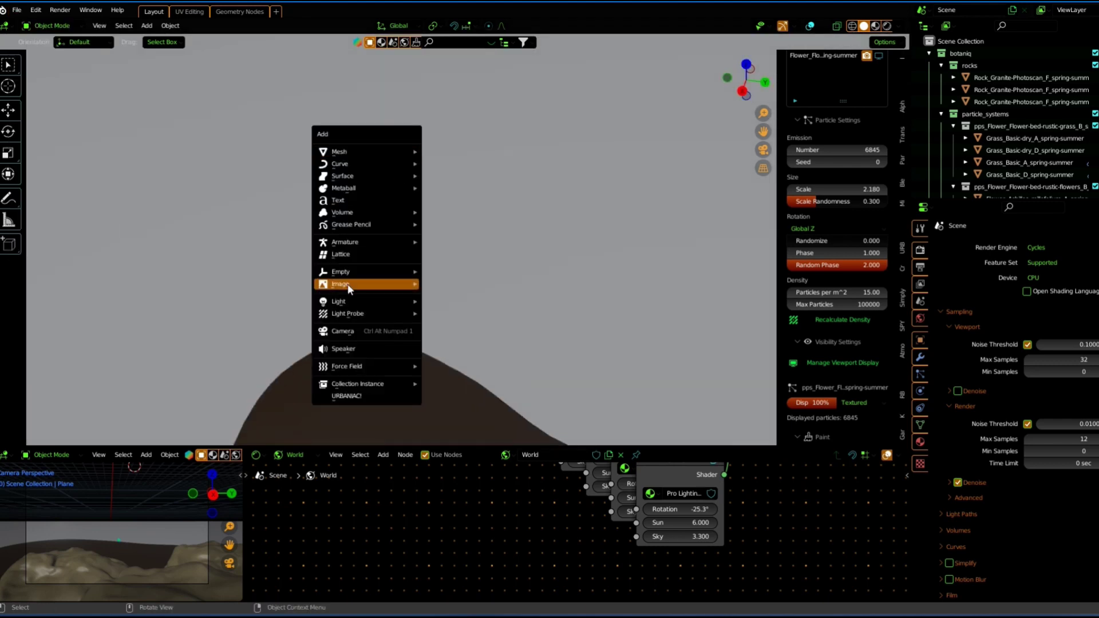
click(447, 309)
click(291, 266)
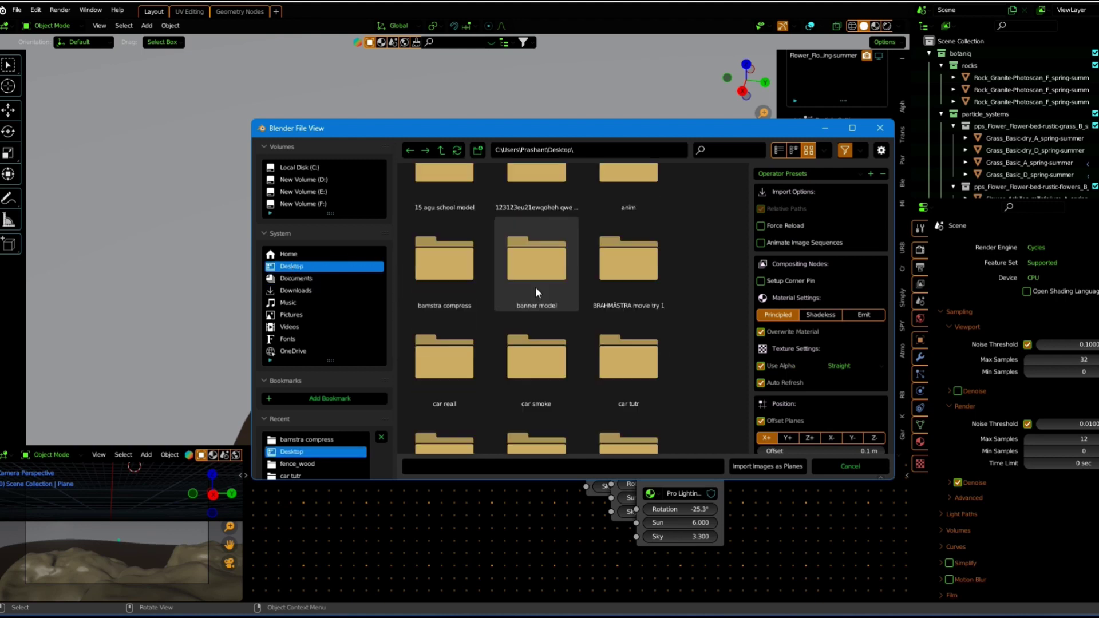
scroll(492, 286, down, 3)
scroll(492, 286, down, 2)
scroll(492, 286, down, 5)
scroll(493, 285, down, 3)
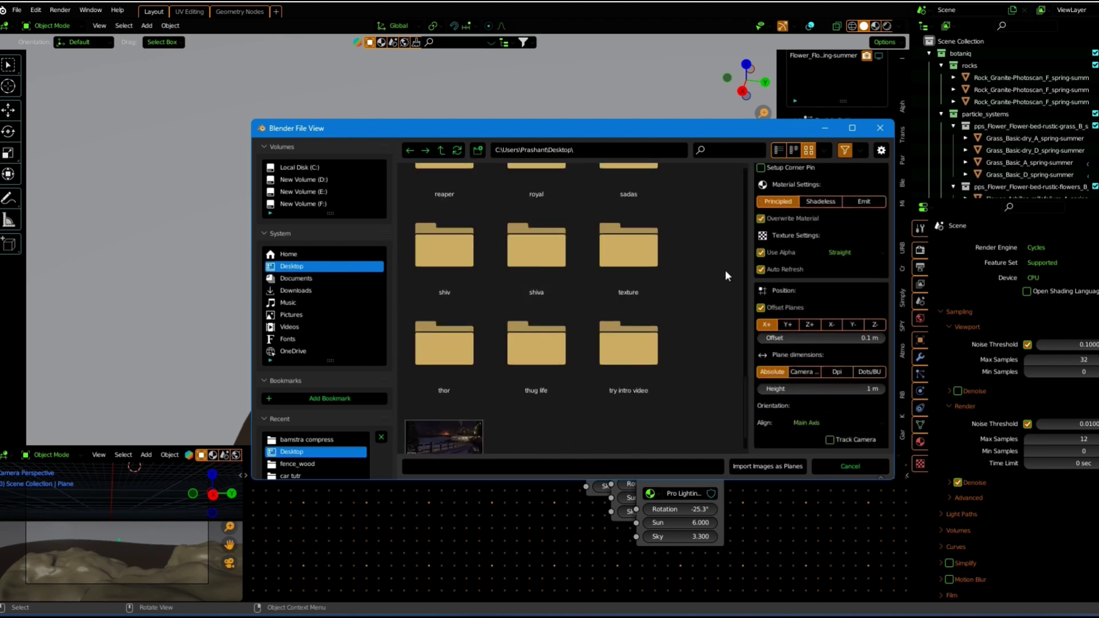
Import pngwing.com.png from the Downloads folder as an image plane
click(296, 290)
scroll(599, 353, down, 3)
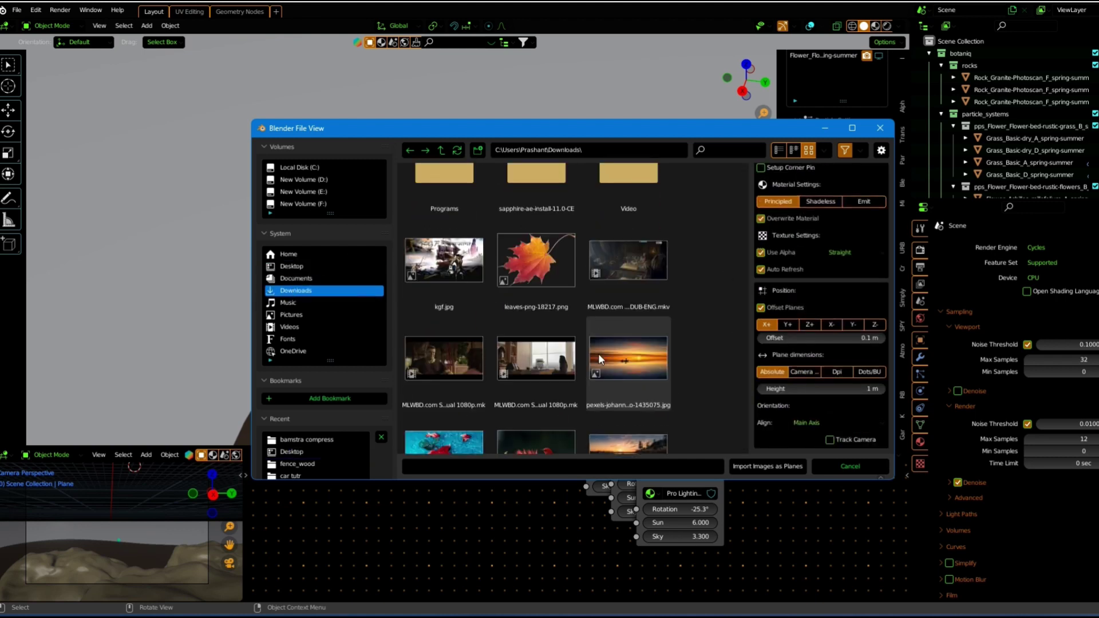
scroll(600, 360, down, 3)
click(565, 314)
click(767, 466)
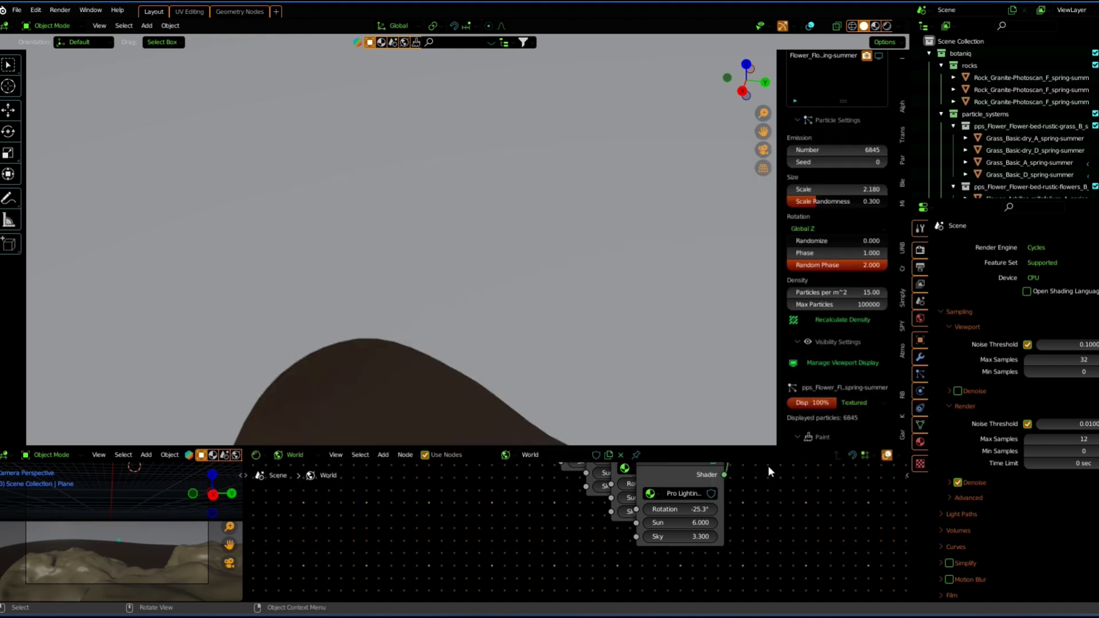
scroll(579, 298, down, 4)
scroll(525, 236, down, 2)
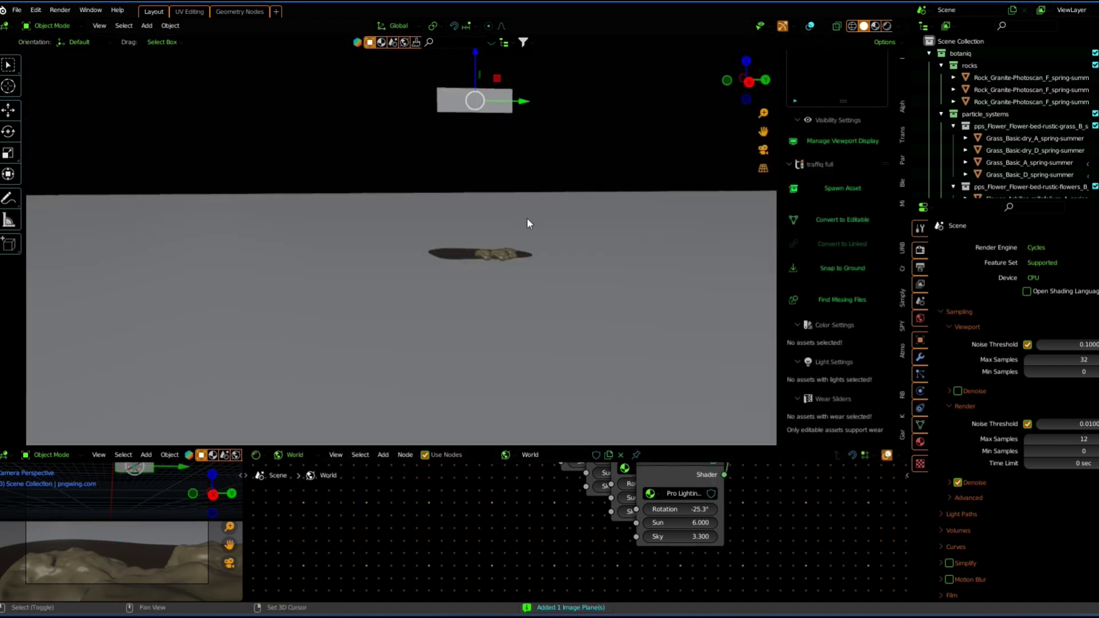
Snap the image plane to the 3D cursor, enlarge it, and move it up-right in view
key(shift+s)
click(763, 149)
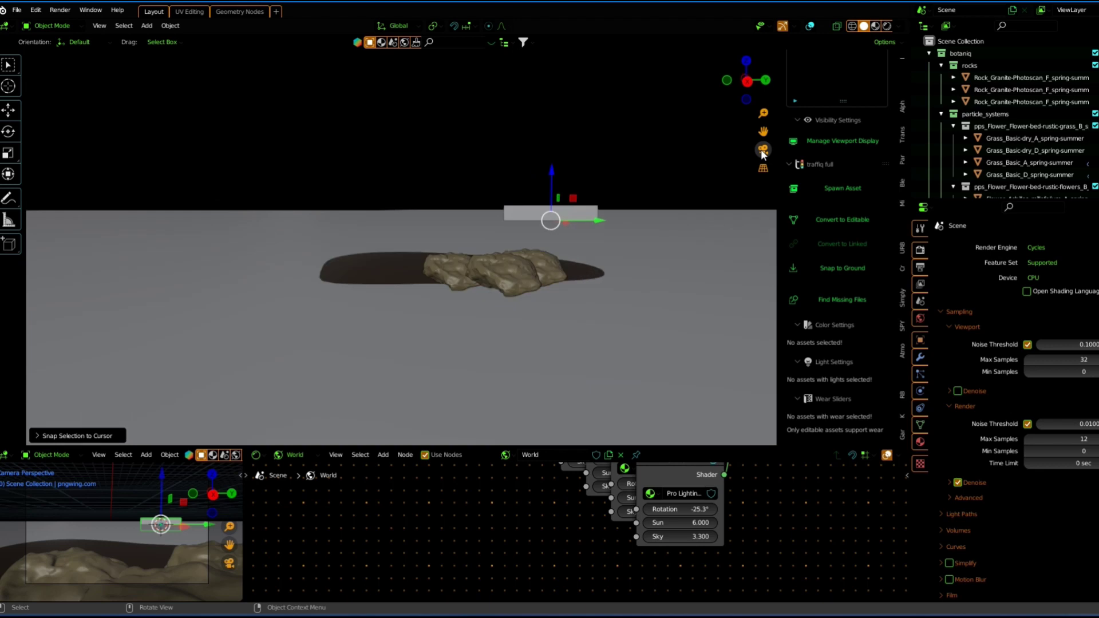
key(s)
click(730, 257)
key(n)
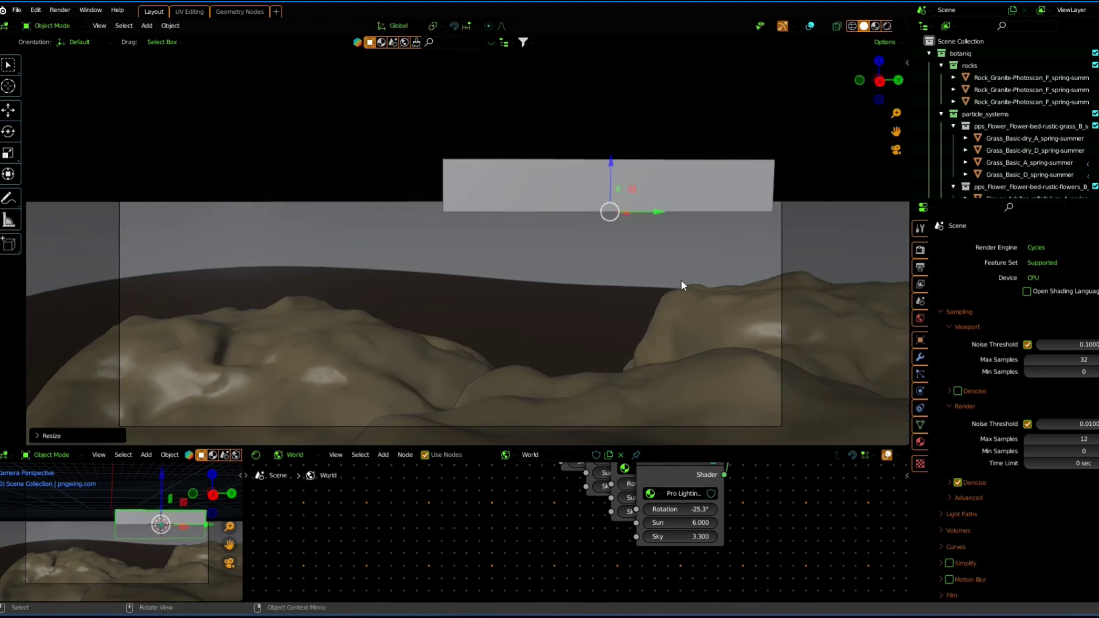
key(g)
click(901, 50)
In Rendered shading, reposition and tilt the island cutout onto the horizon
click(888, 25)
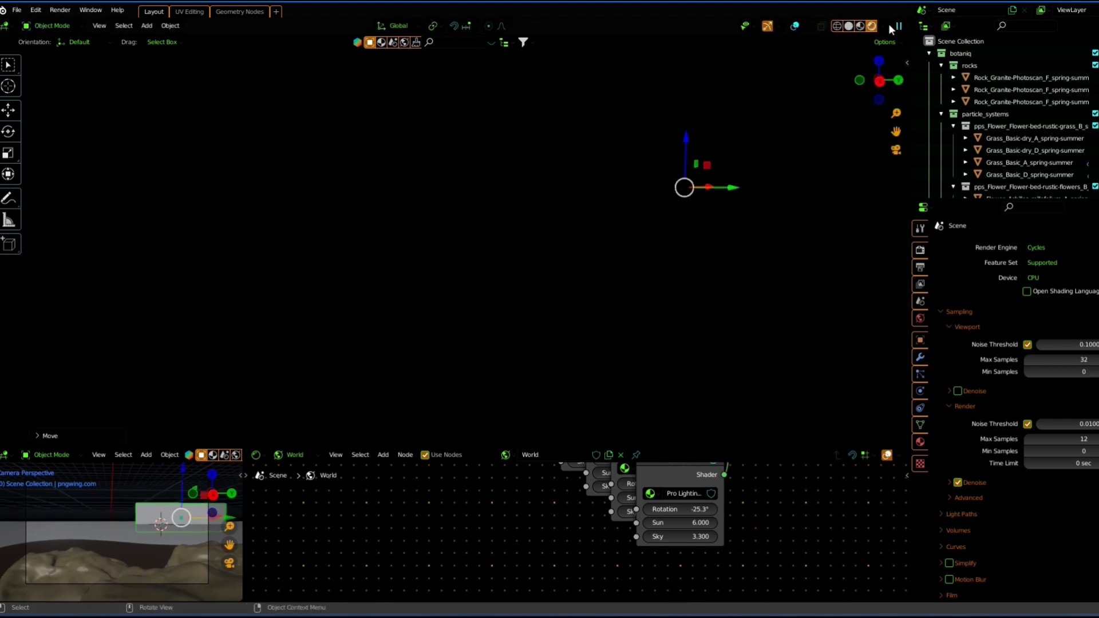
key(g)
click(823, 220)
key(r)
click(866, 207)
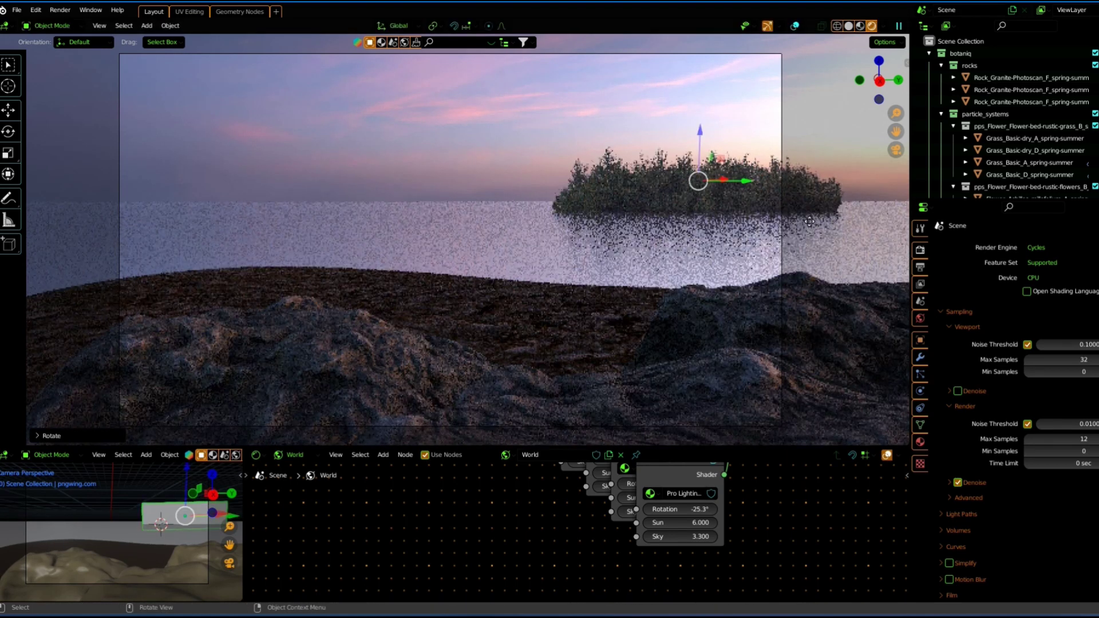
Duplicate the island cutout, placing and rotating the copy on the left
key(shift+d)
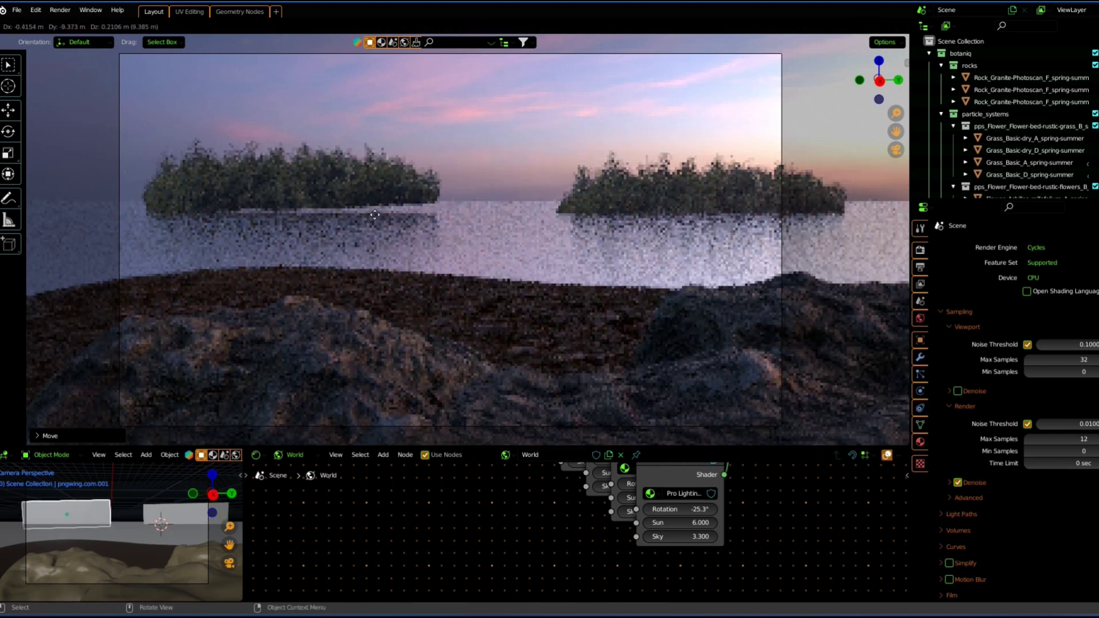
click(359, 222)
key(r)
click(445, 216)
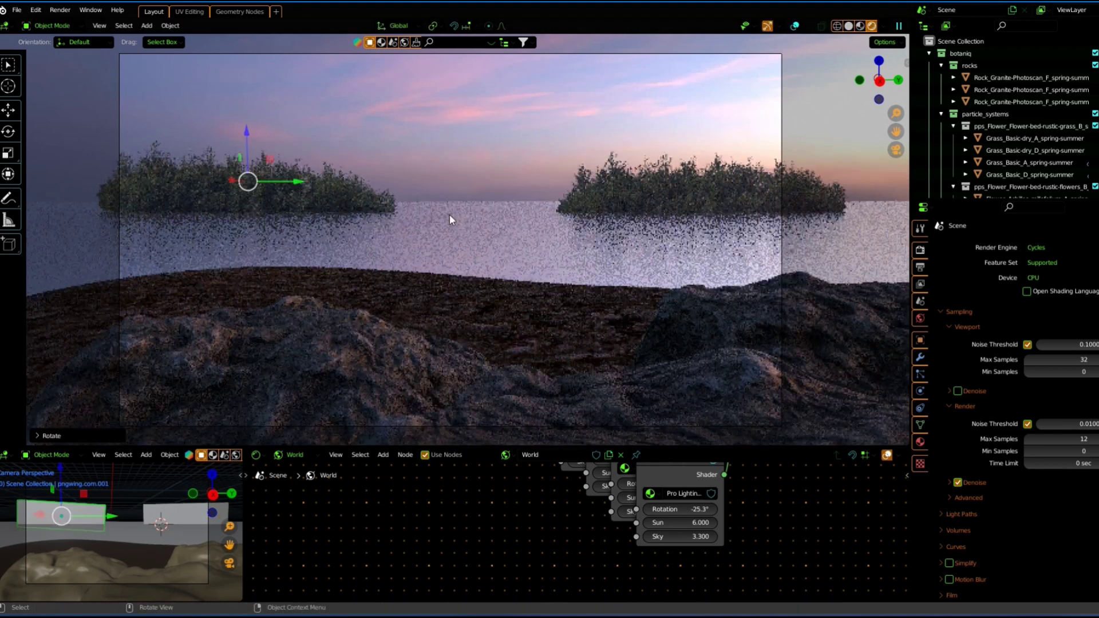
Check the islands from below, undo a change, and enlarge the plane in camera view
click(896, 150)
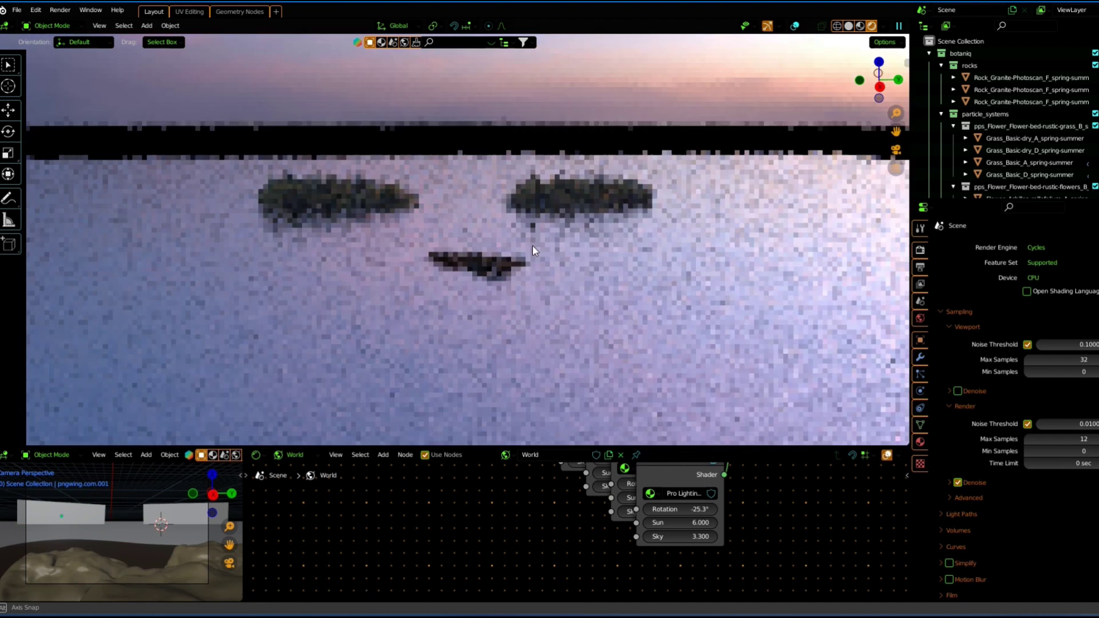
middle_drag(532, 245, 645, 201)
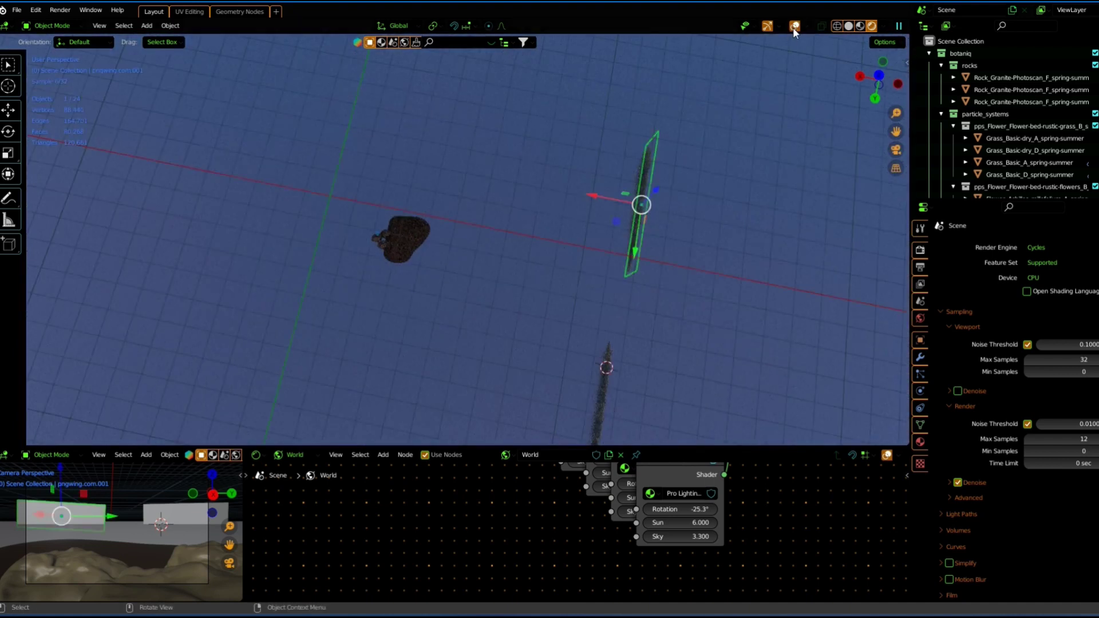
key(ctrl+z)
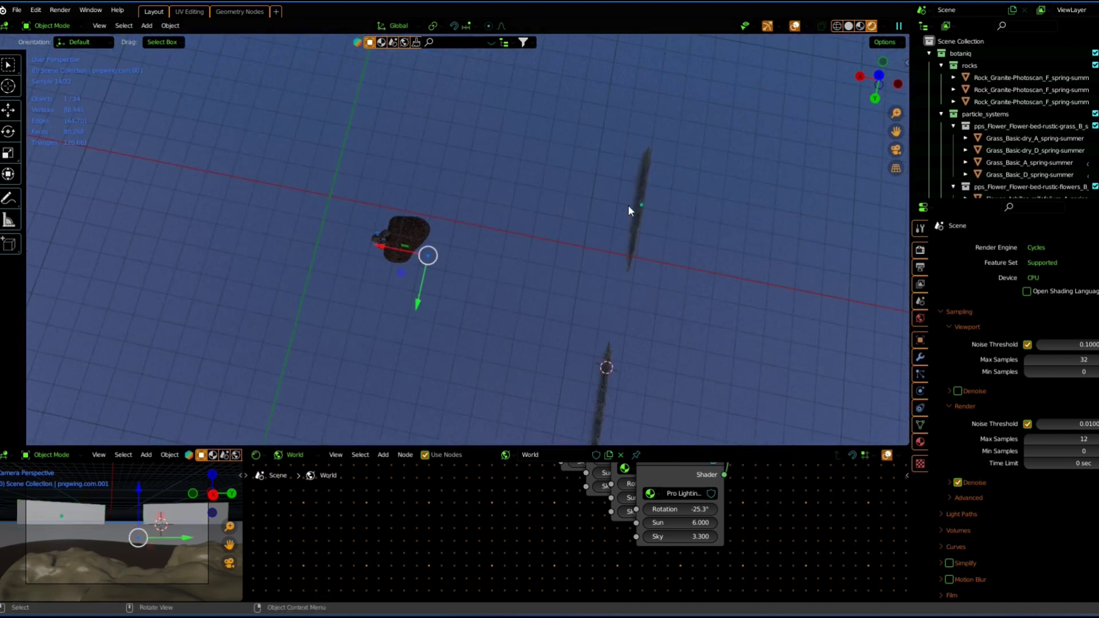
drag(638, 211, 641, 211)
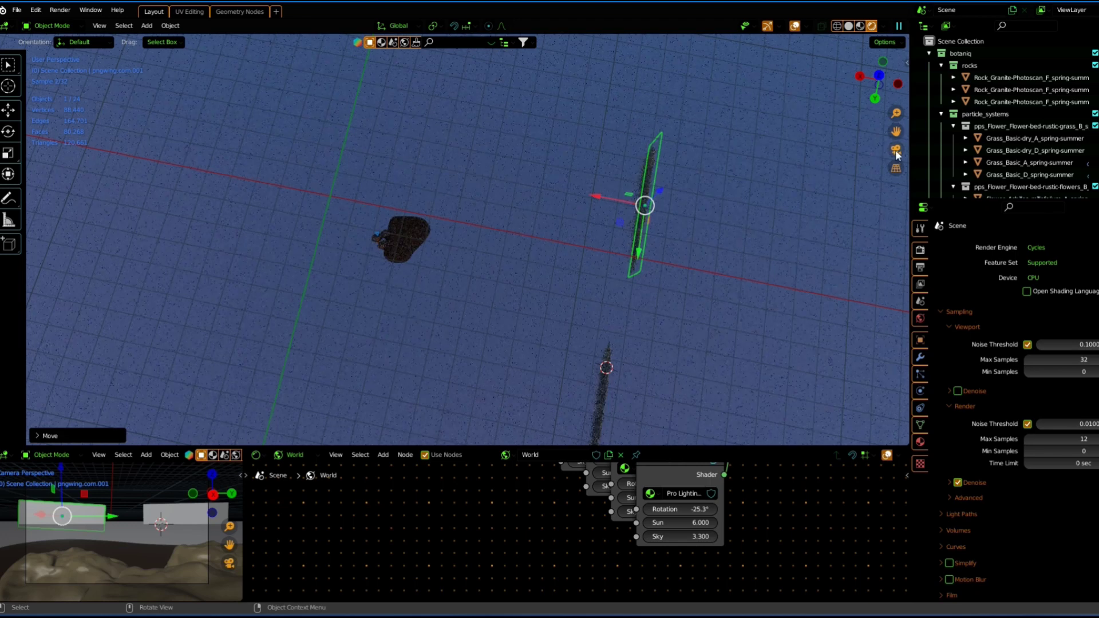
click(897, 154)
key(s)
click(418, 184)
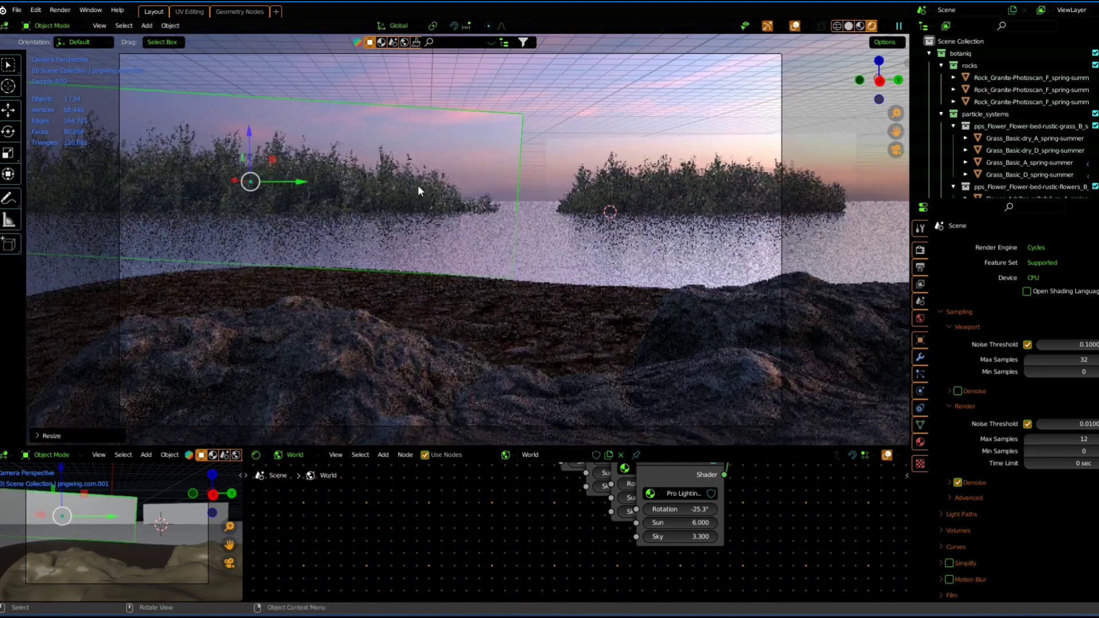
Reposition, enlarge and tilt the tree-cutout plane toward the camera
middle_drag(419, 188, 568, 203)
key(g)
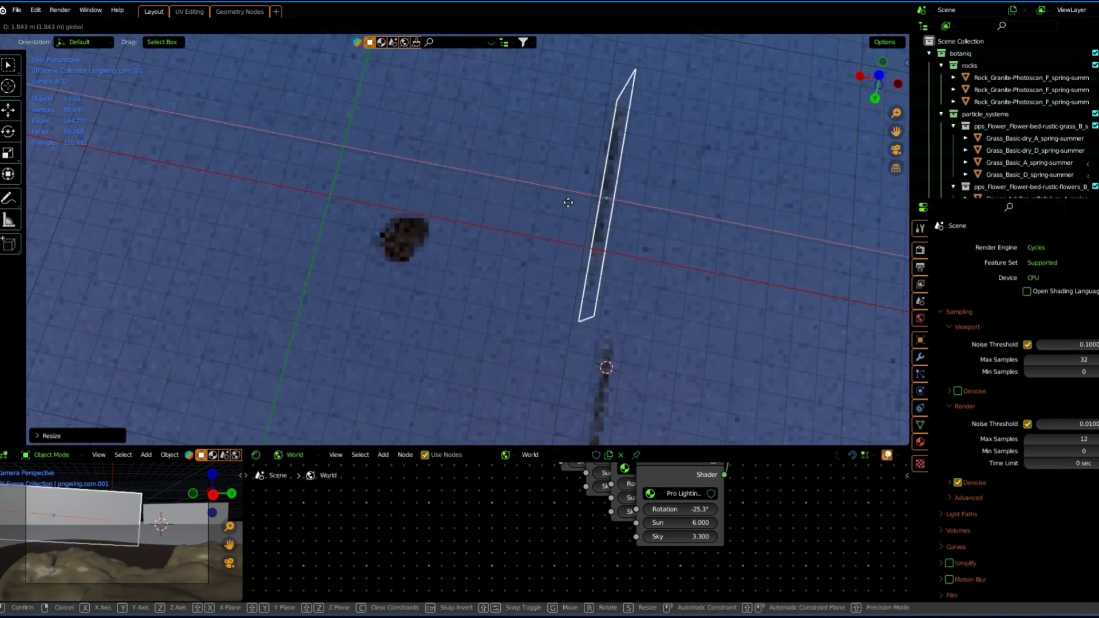
click(844, 224)
click(898, 150)
key(s)
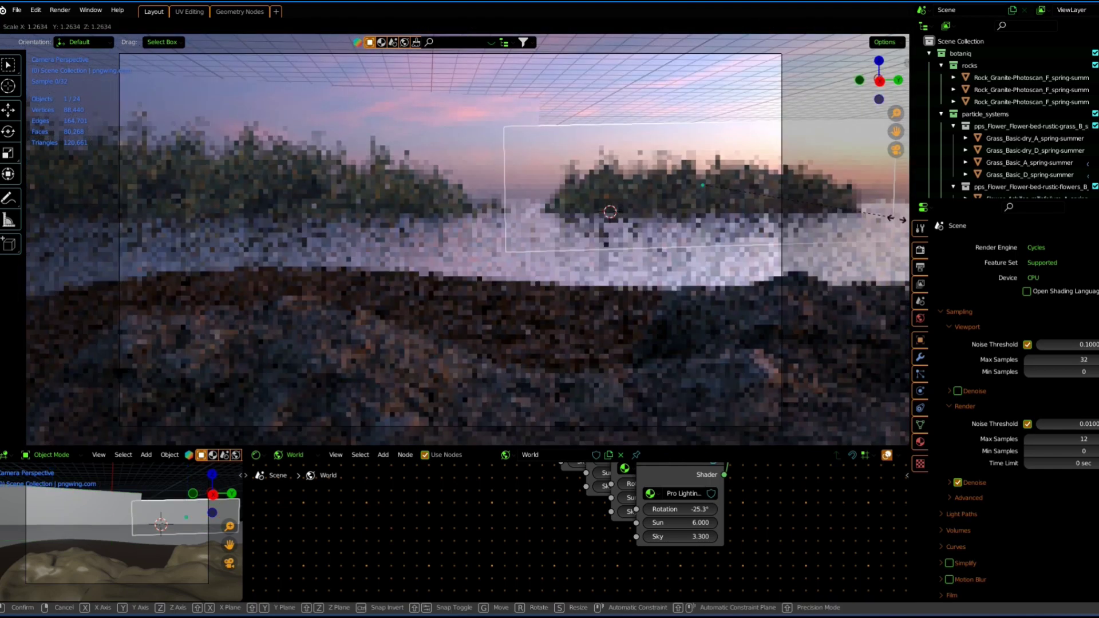
click(872, 201)
key(r)
click(869, 207)
Select the tree-cutout plane and rotate it slightly, then return to camera view
middle_drag(869, 207, 875, 186)
click(604, 371)
key(r)
click(830, 229)
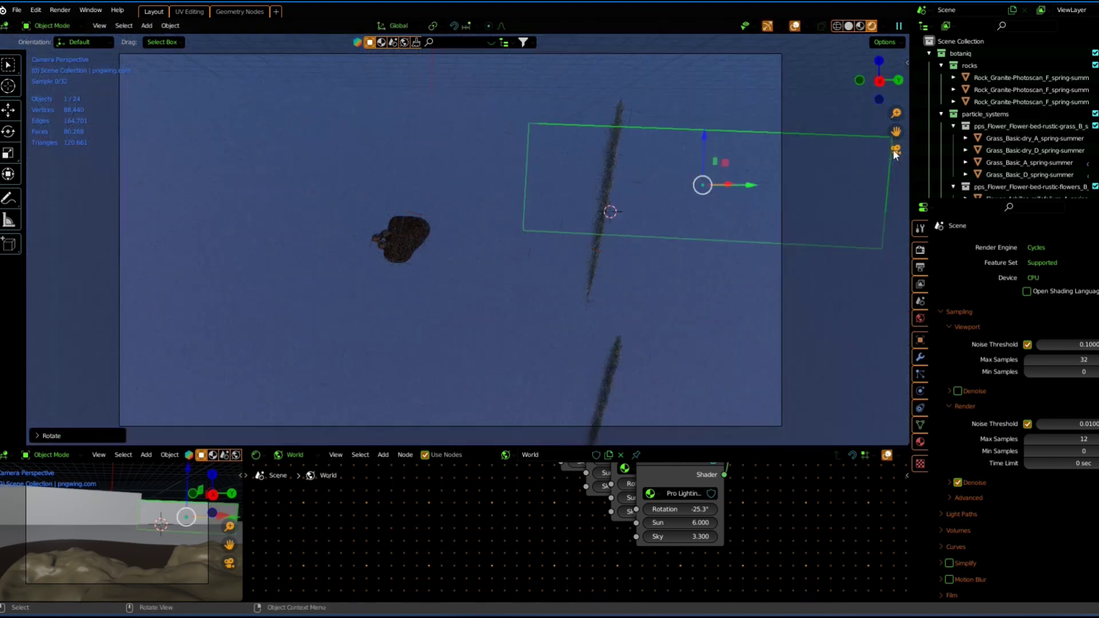
click(896, 150)
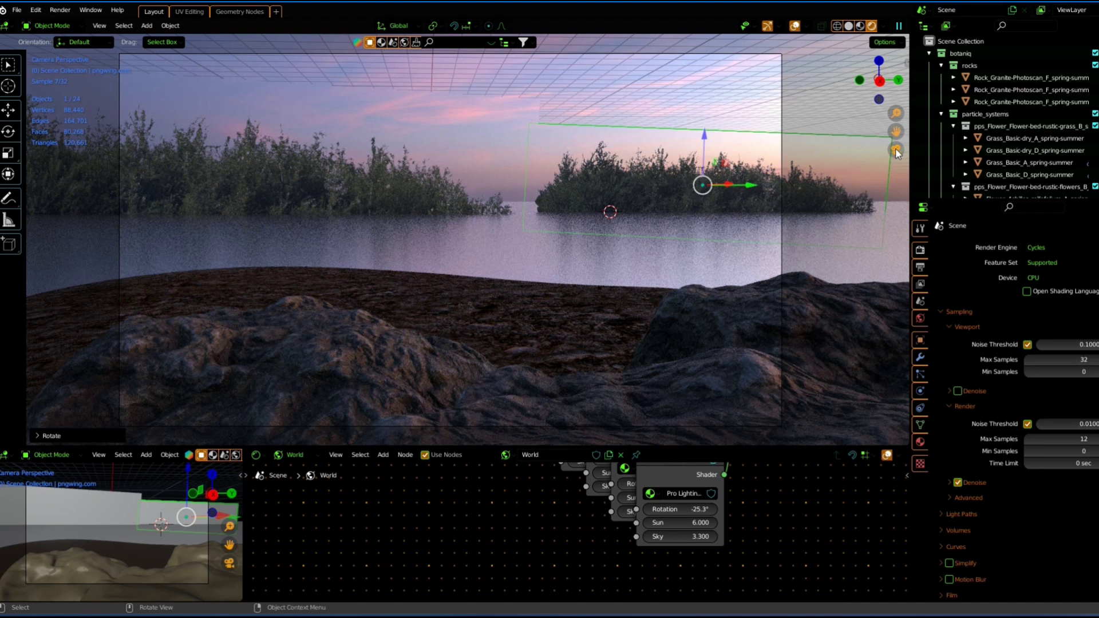
Duplicate the tree-cutout plane, resize the copy, and move the planes along Z
key(shift+s)
key(shift+d)
key(s)
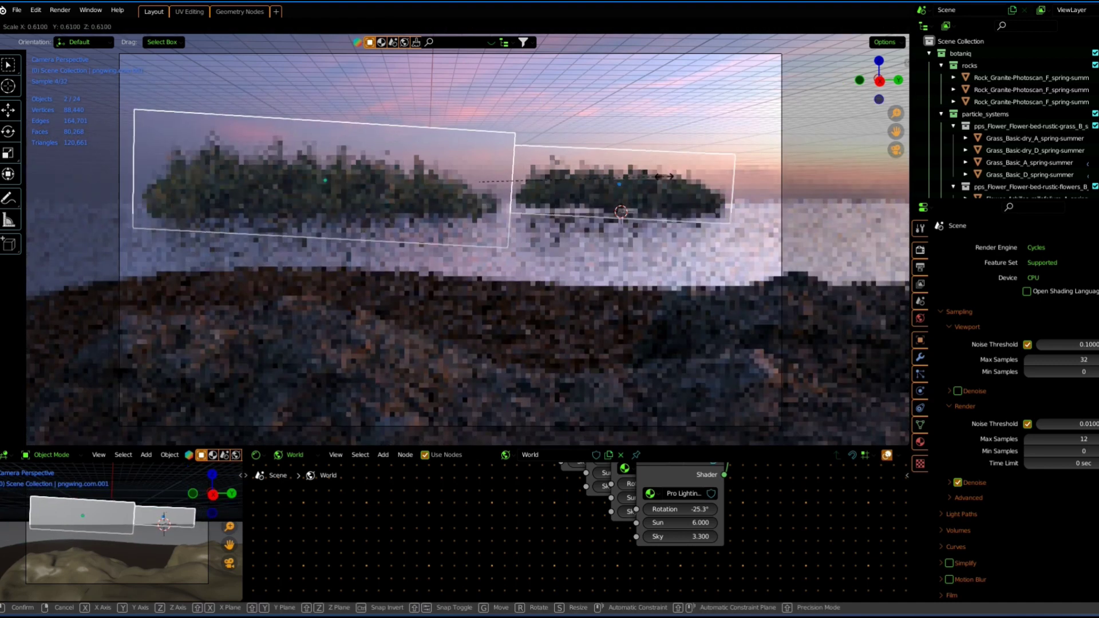
key(Return)
key(g)
key(z)
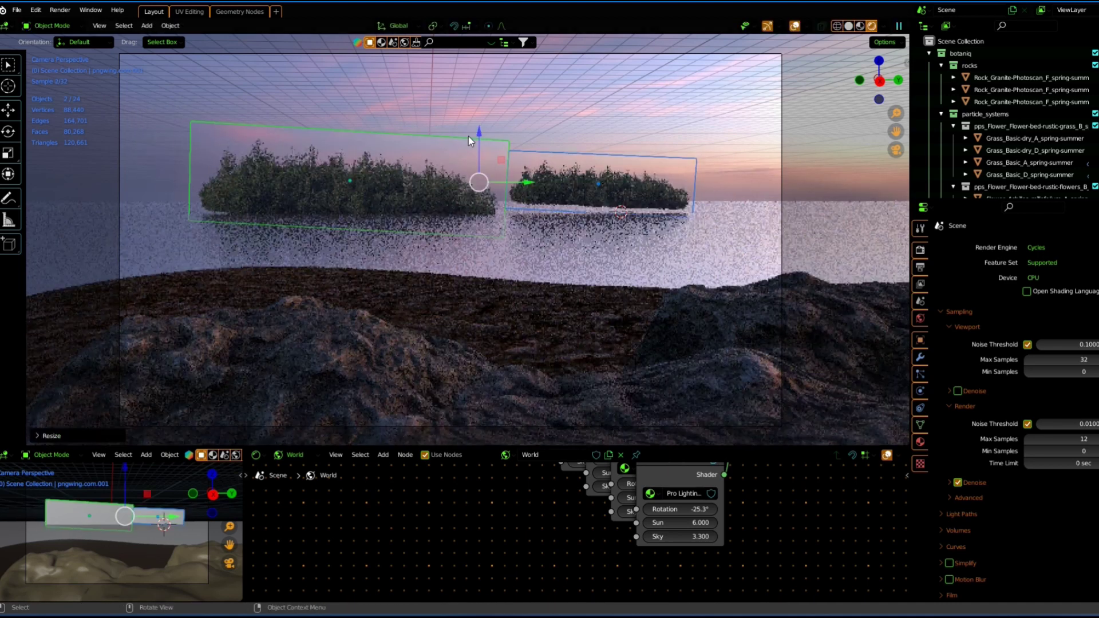
click(480, 156)
Move the right island along Y and reposition the left island separately
click(617, 189)
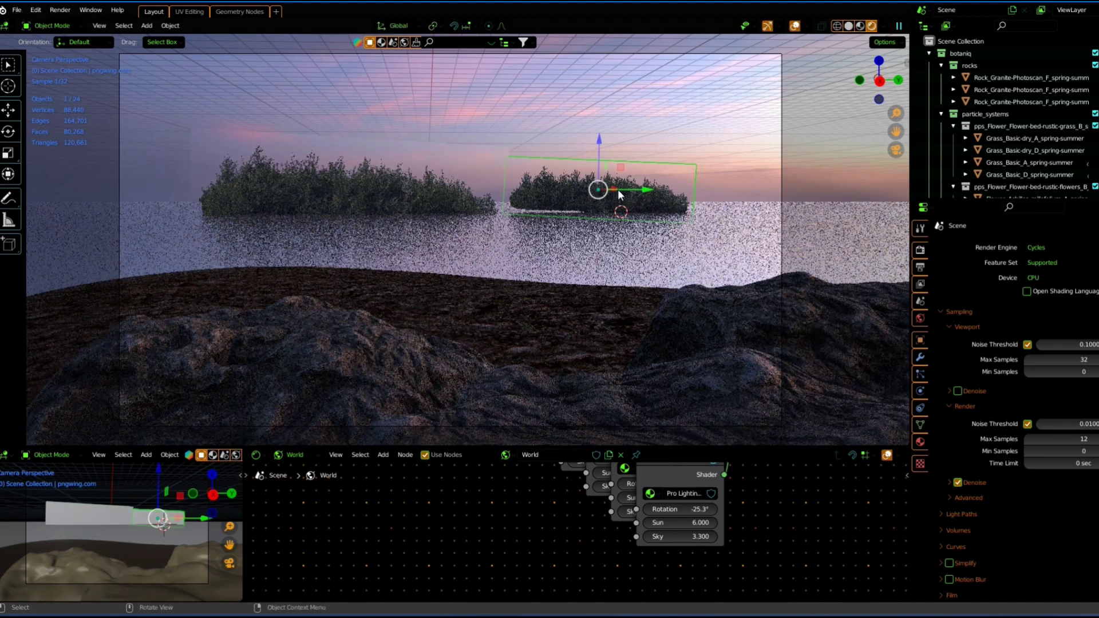
key(g)
key(y)
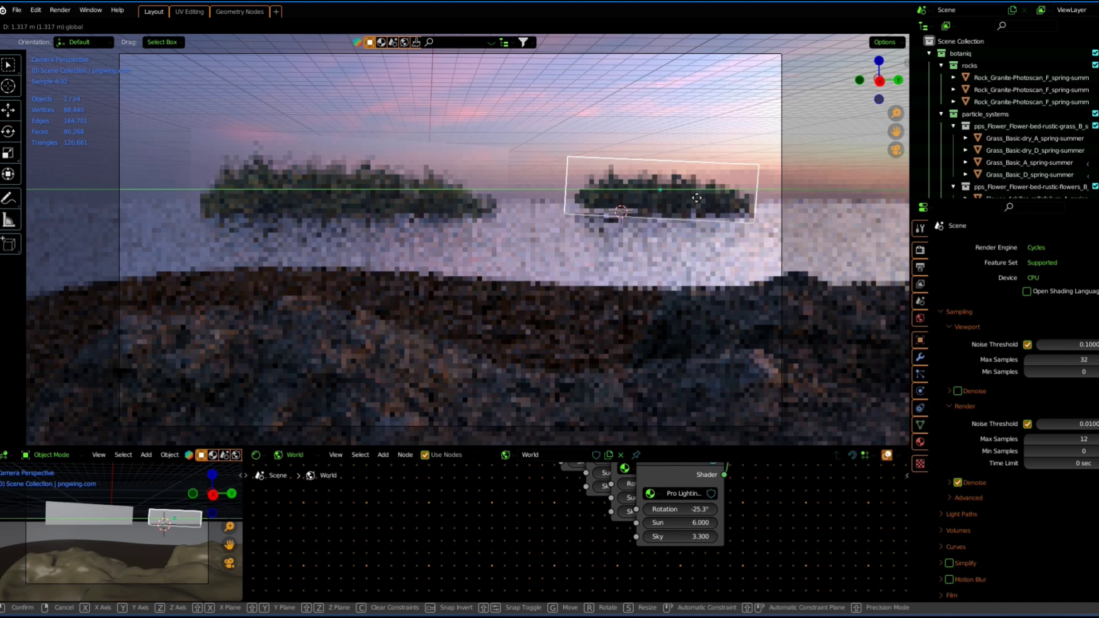
click(695, 194)
click(469, 202)
key(g)
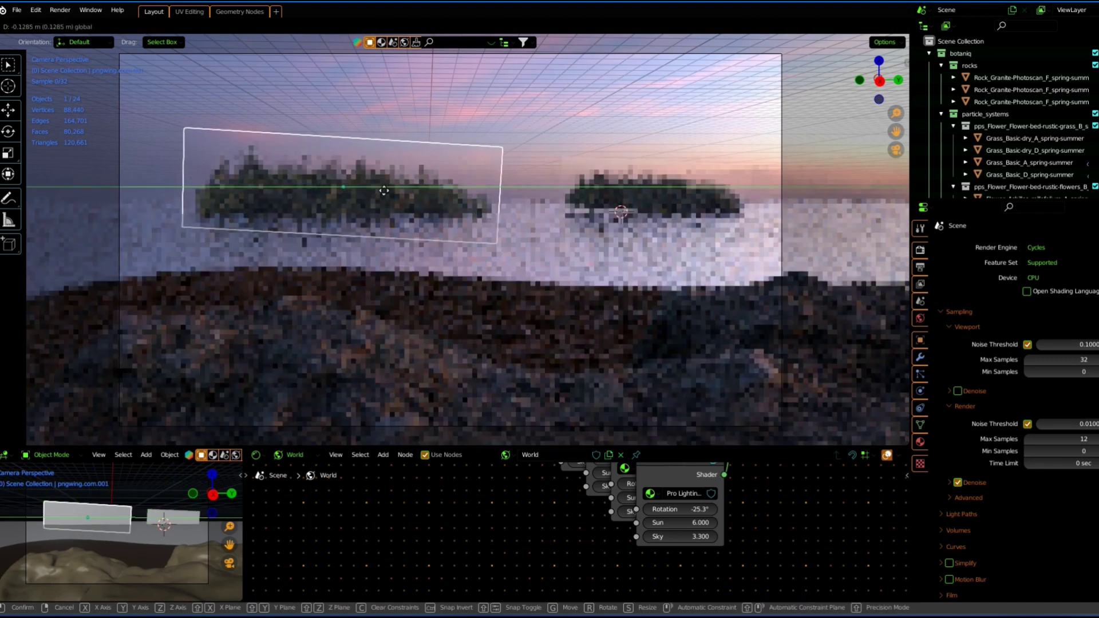
key(Return)
click(896, 150)
key(shift+a)
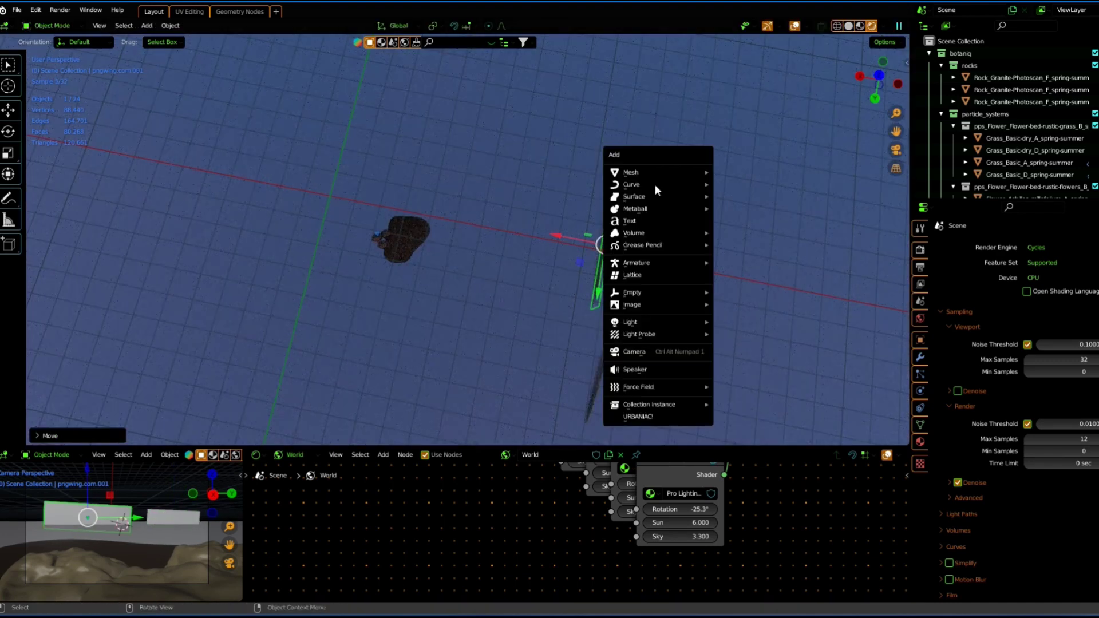
Add a cube, scale it up, and move it over the lake and islands
click(740, 194)
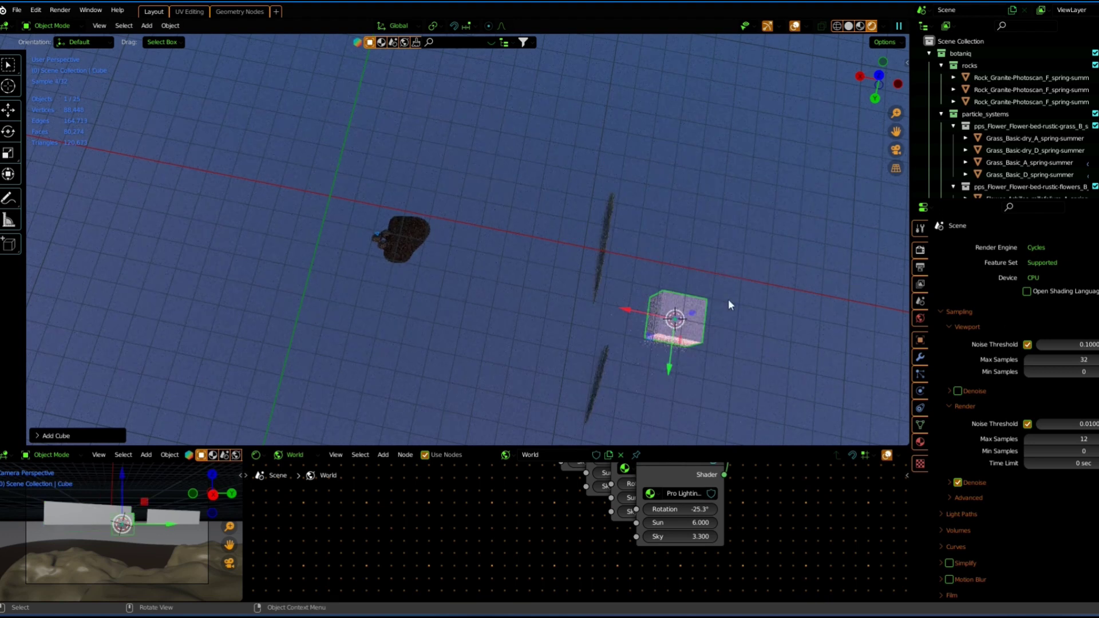
key(s)
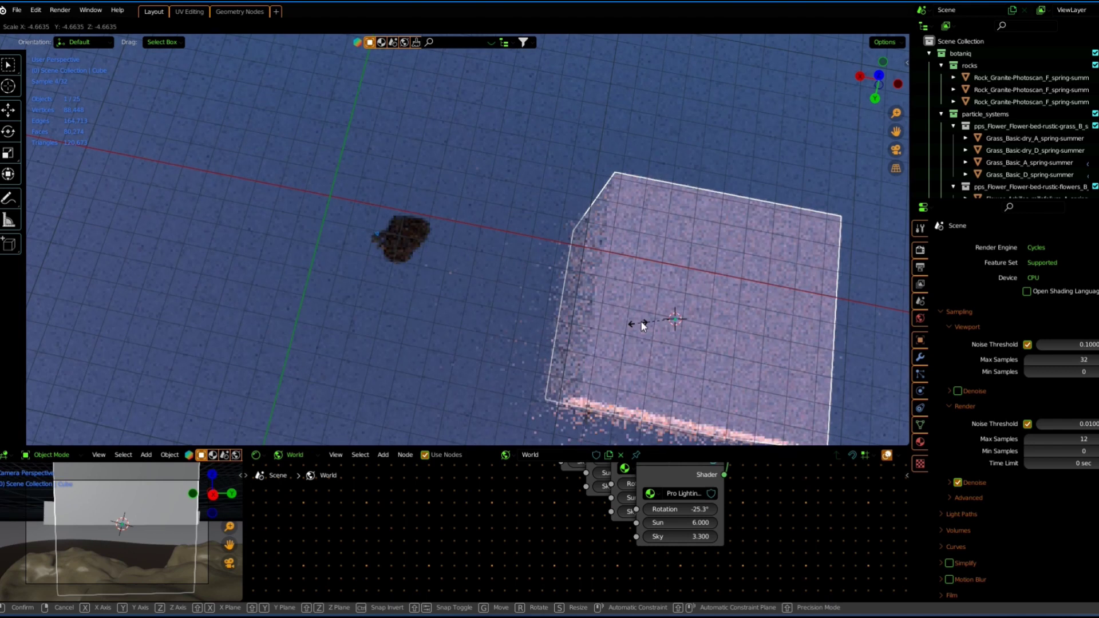
click(726, 308)
middle_drag(726, 308, 578, 116)
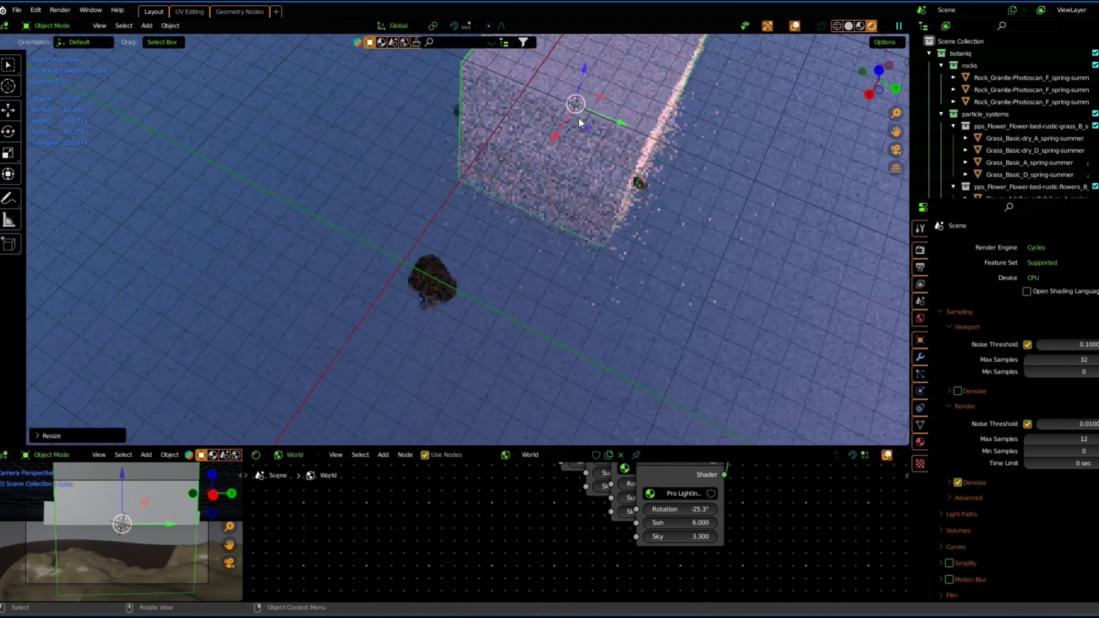
key(g)
click(605, 126)
drag(604, 126, 612, 105)
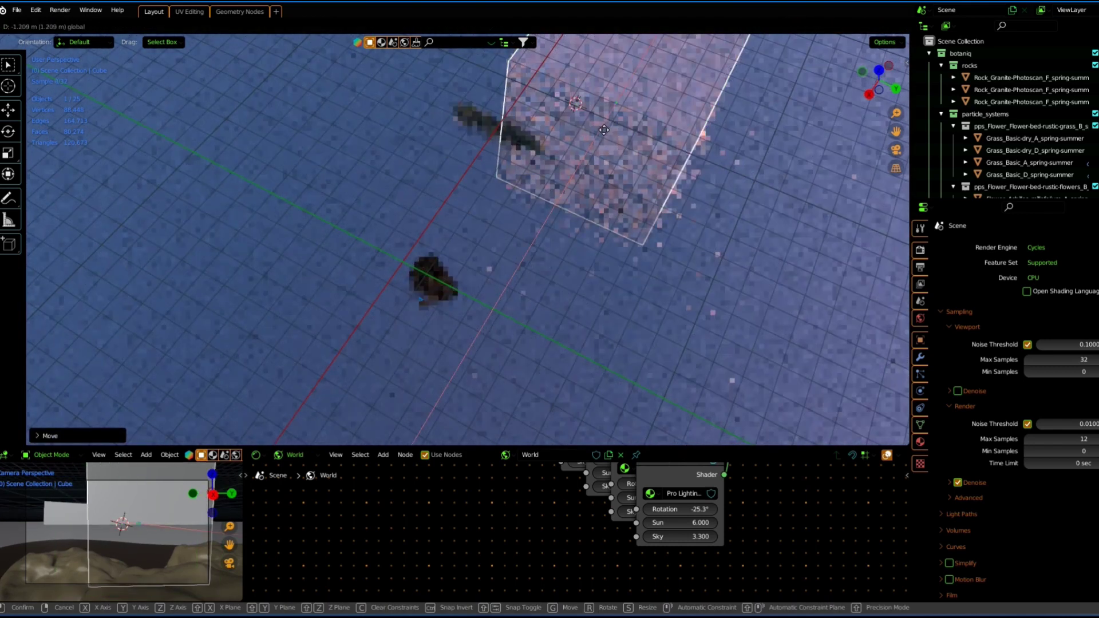
Enlarge the cube to enclose the camera view and switch the Shader Editor to its Object material
key(s)
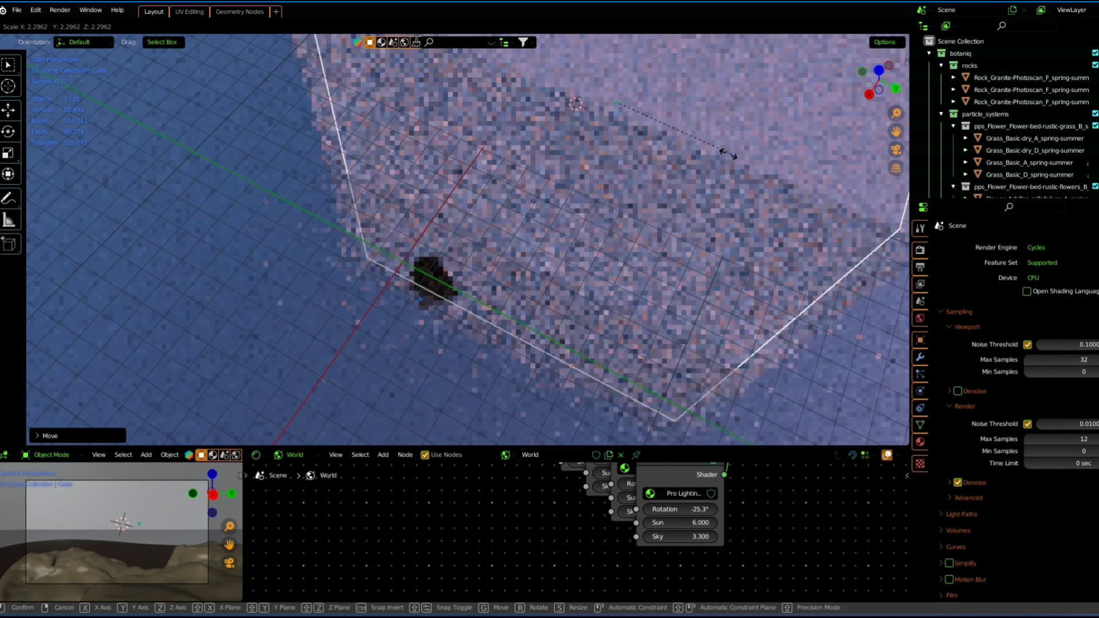
key(Escape)
key(s)
click(896, 150)
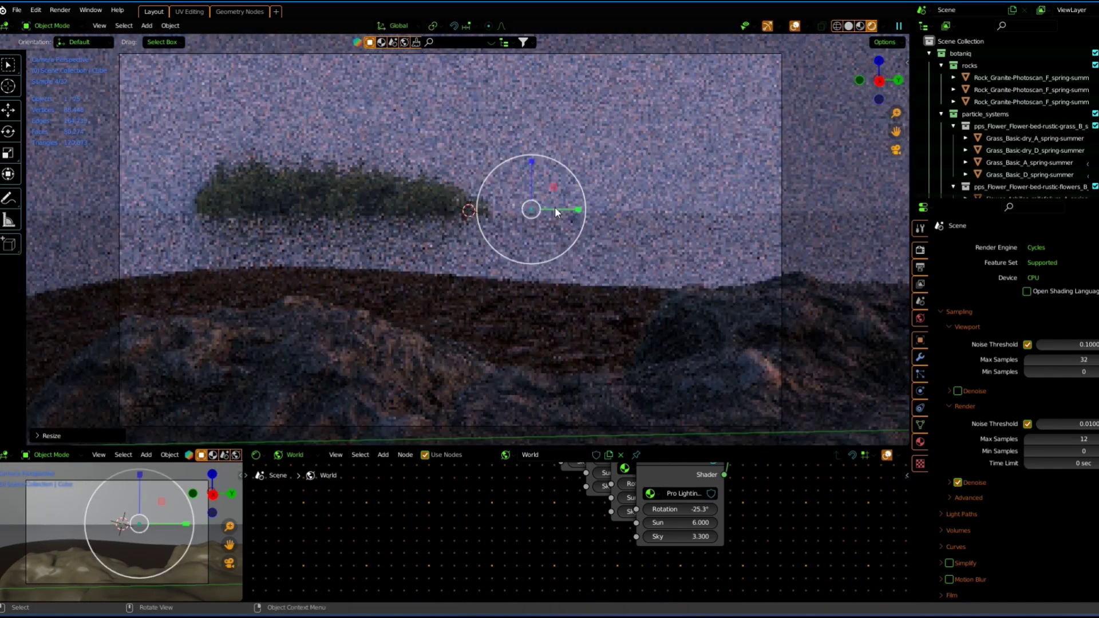
key(s)
click(608, 414)
click(295, 455)
click(295, 442)
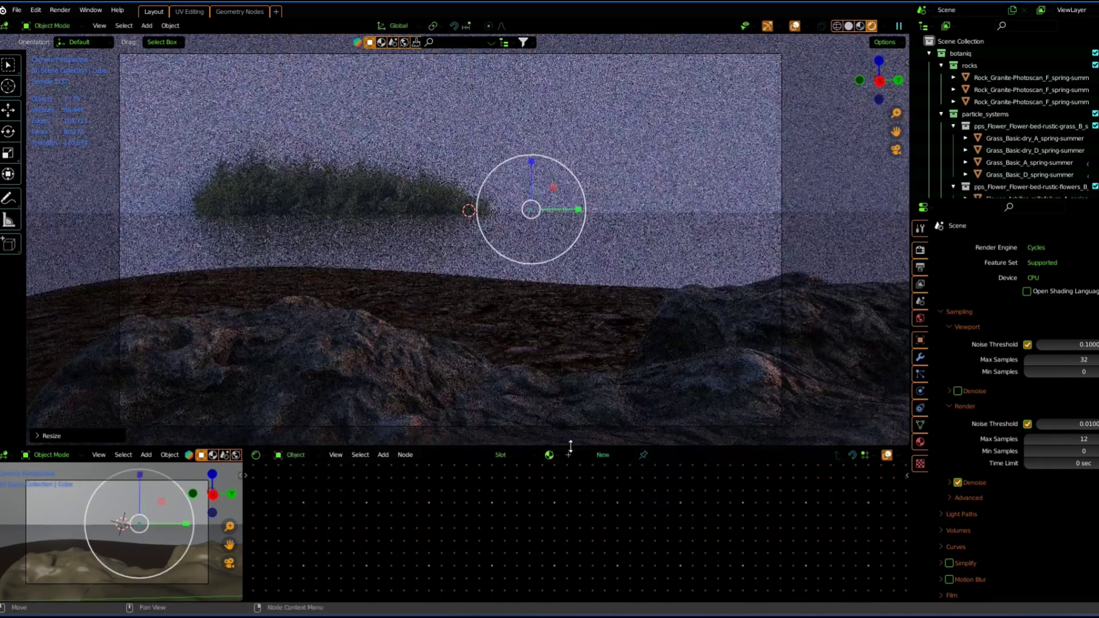
Replace the fog's Principled BSDF with a Principled Volume at density 0.020 and emission 0.010
key(ctrl+space)
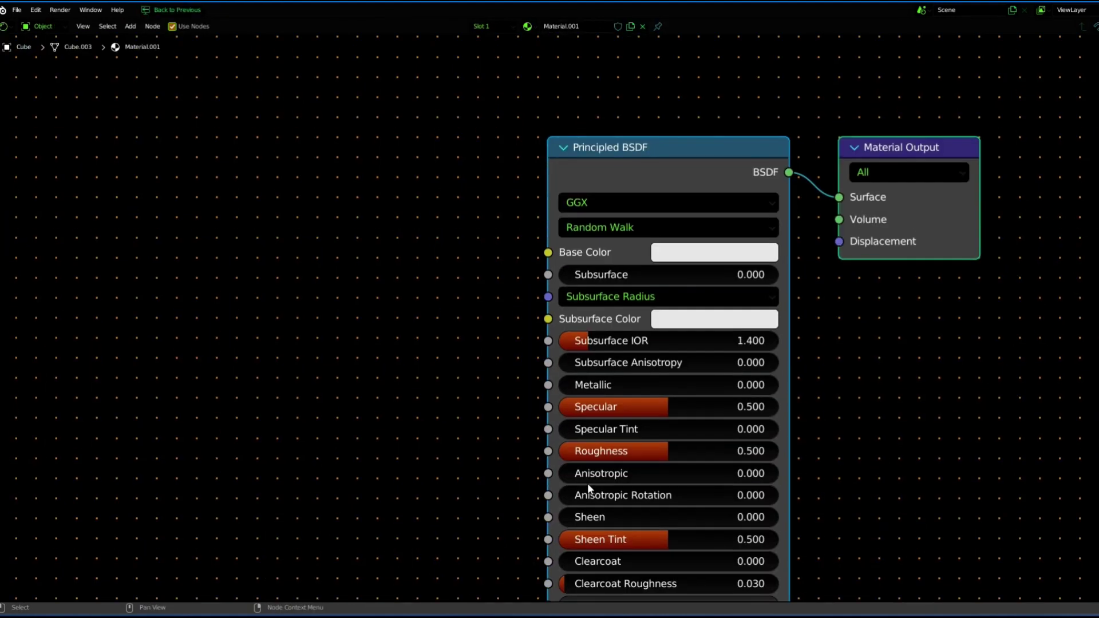
key(x)
key(shift+a)
text(volume)
key(Return)
click(421, 133)
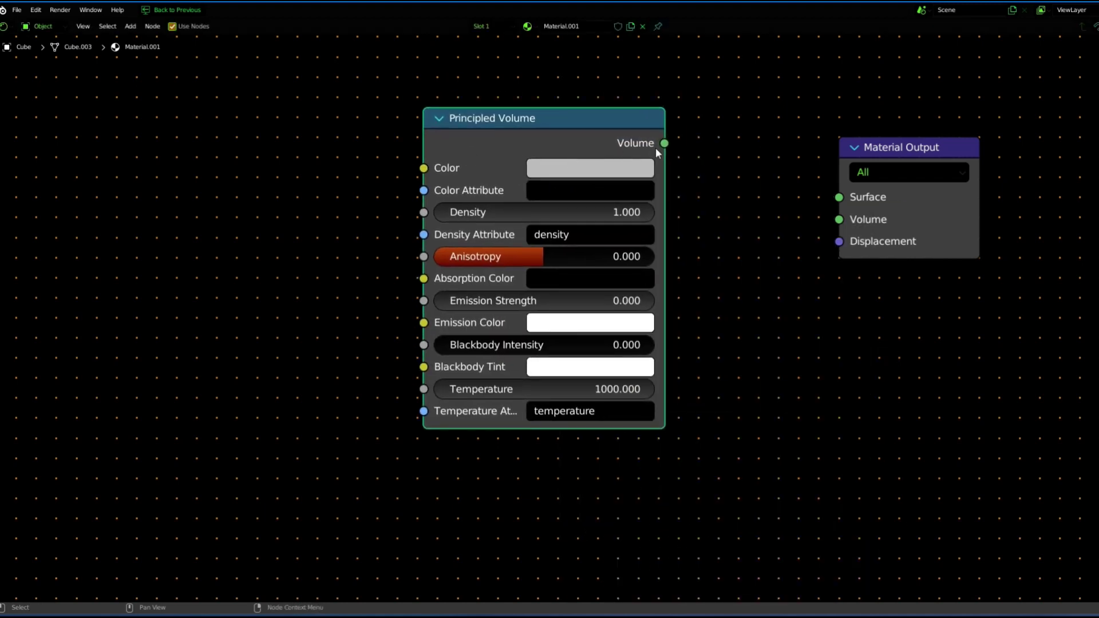
drag(849, 221, 846, 221)
scroll(801, 226, up, 2)
click(601, 178)
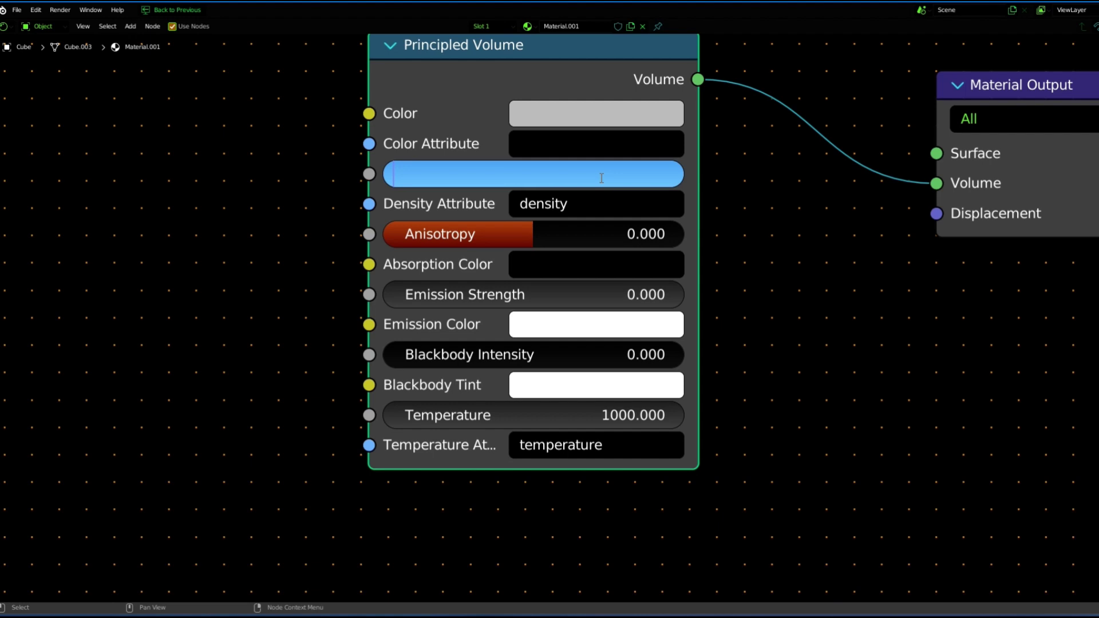
text(0.02)
key(Return)
click(568, 297)
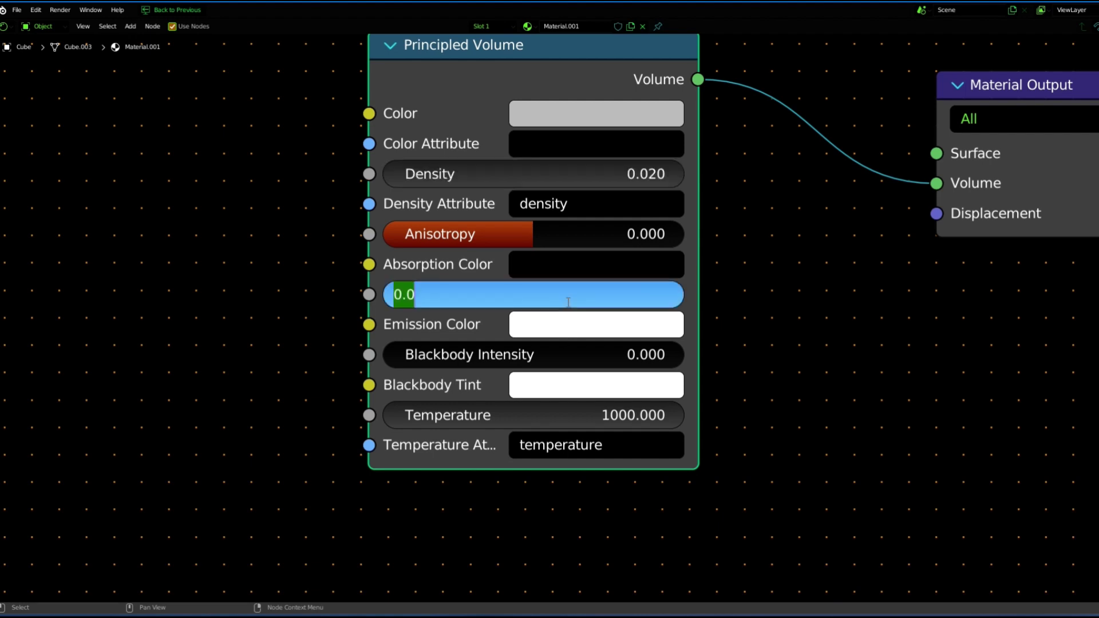
key(Return)
Try stronger fog emission, setting Emission Strength to 0.05 and then 0.03
key(ctrl+space)
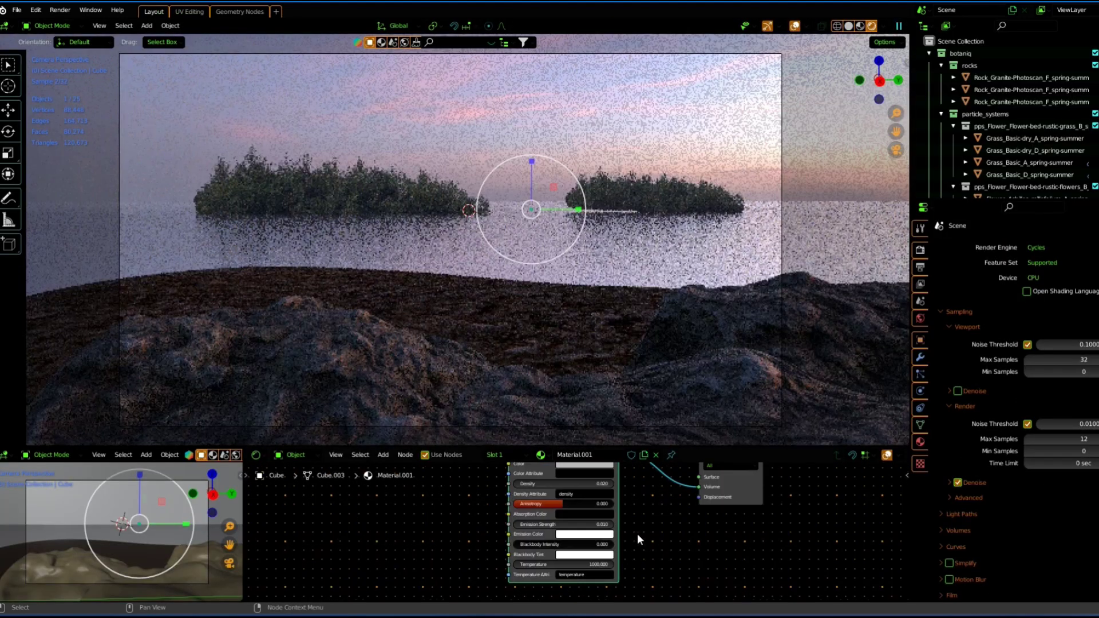
scroll(616, 509, up, 2)
mouse_move(567, 533)
mouse_down()
mouse_move(606, 533)
mouse_move(613, 488)
mouse_move(652, 487)
mouse_move(615, 487)
mouse_up()
key(Escape)
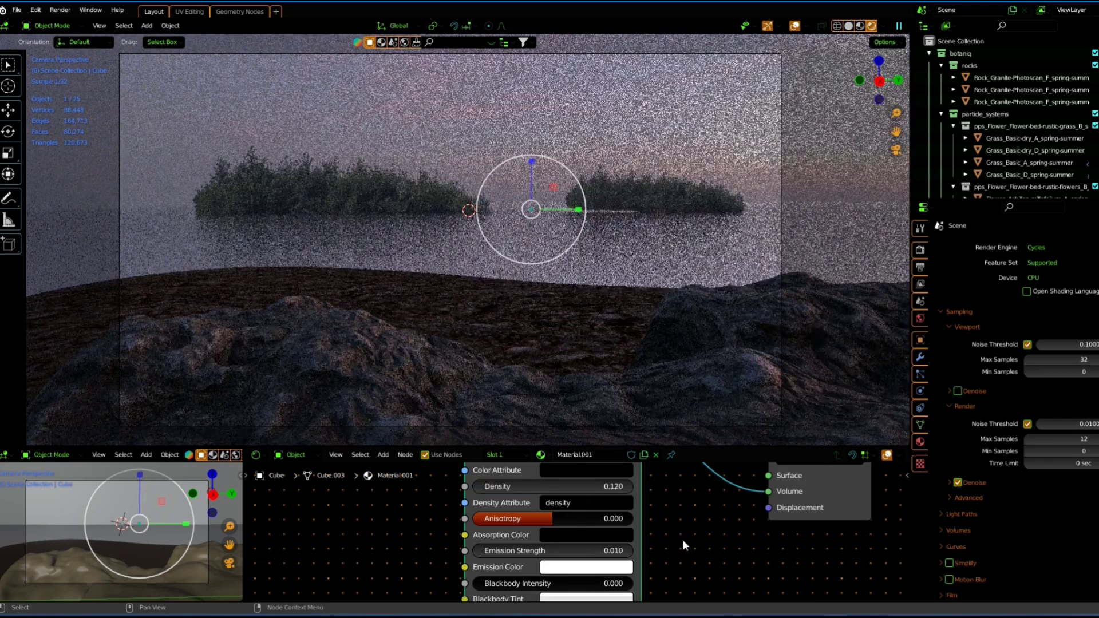
scroll(683, 542, up, 1)
mouse_move(618, 486)
mouse_down()
mouse_move(596, 487)
mouse_move(643, 486)
mouse_up()
click(643, 488)
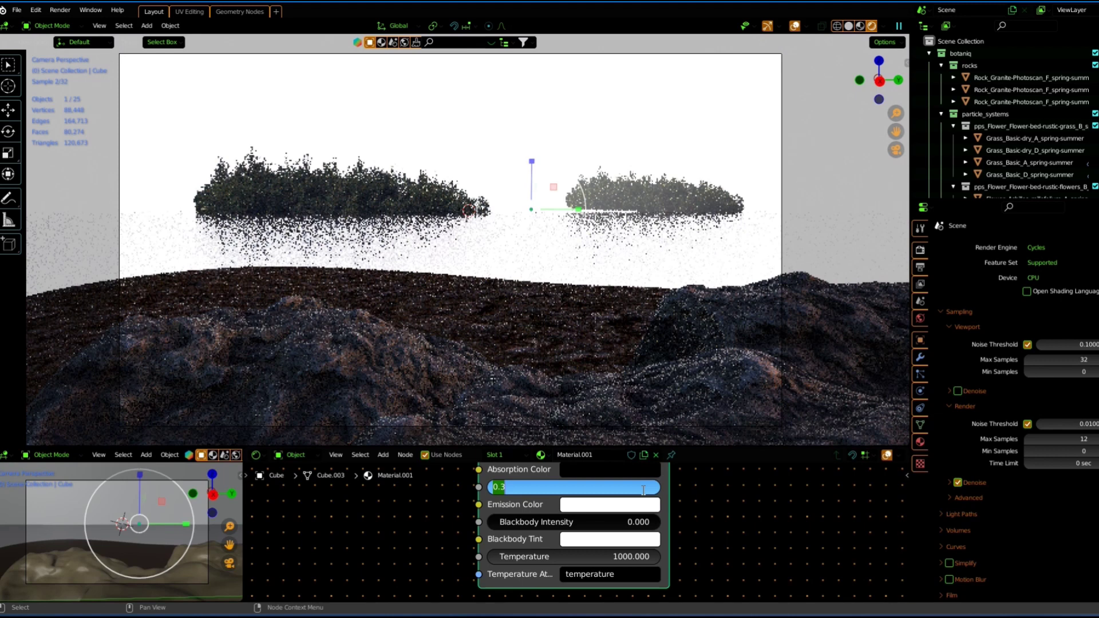
text(0.05)
key(Return)
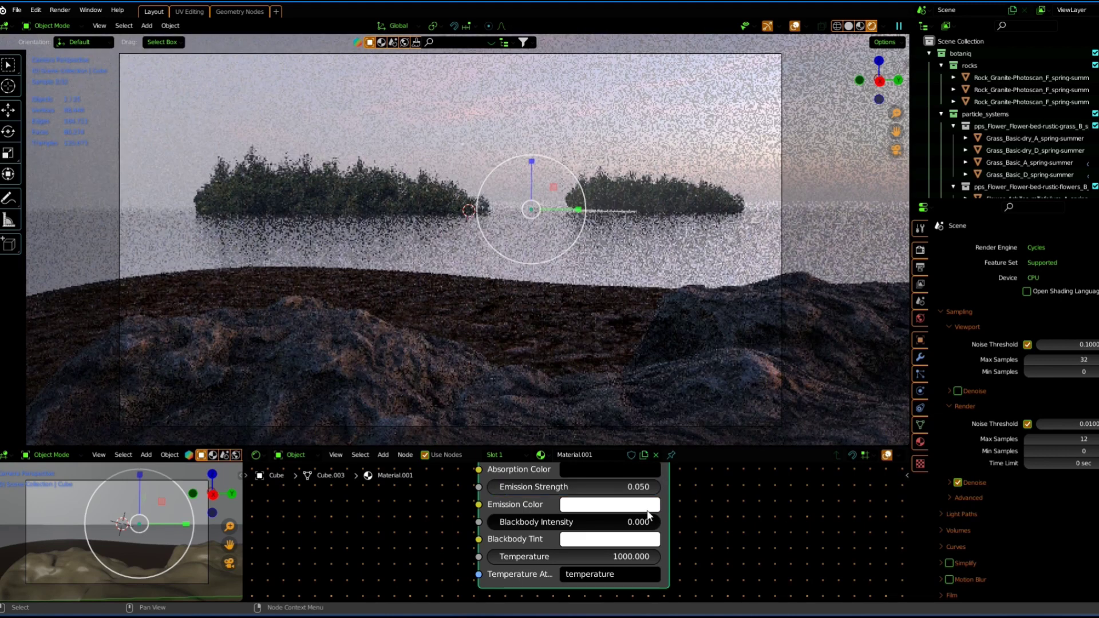
click(621, 487)
text(0.03)
key(Return)
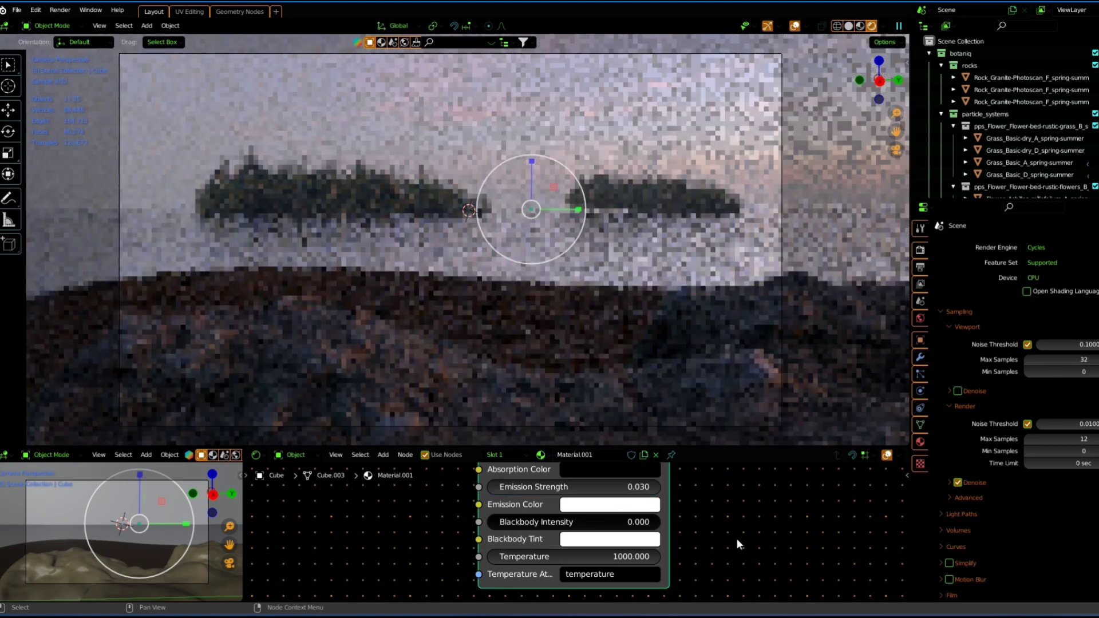
Hide viewport overlays and enlarge the fog cube from an overhead view
click(795, 26)
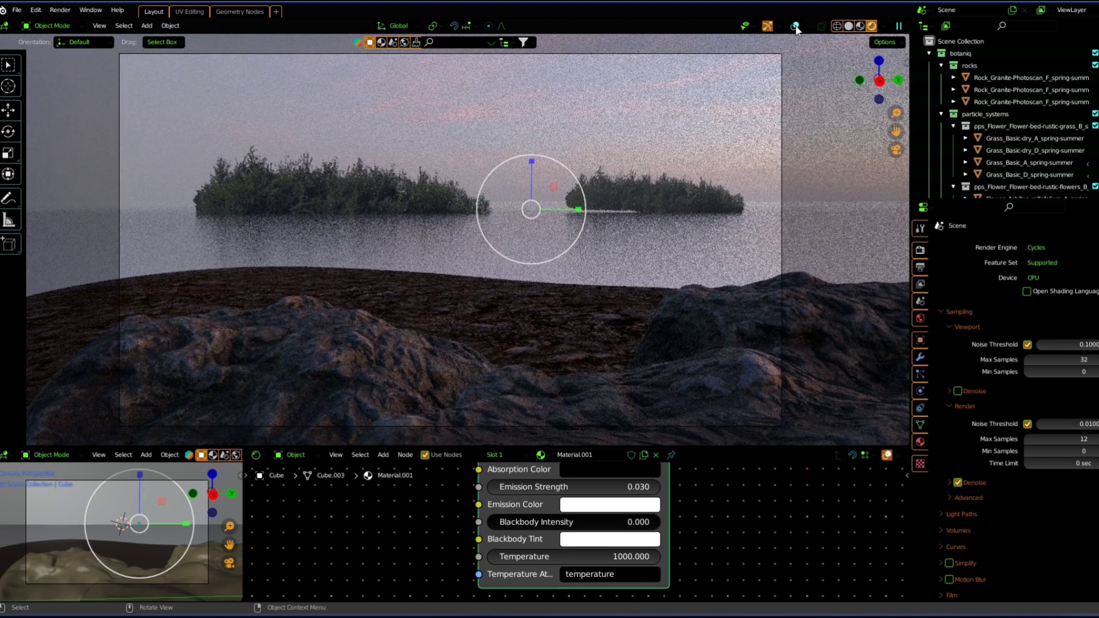
click(896, 149)
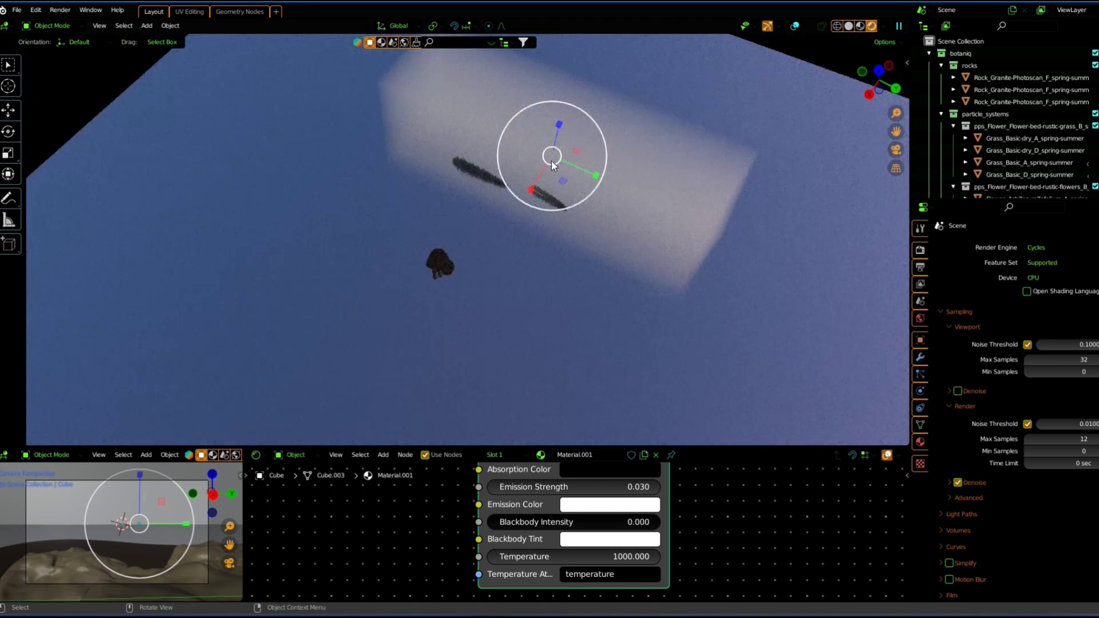
key(s)
click(418, 372)
click(896, 149)
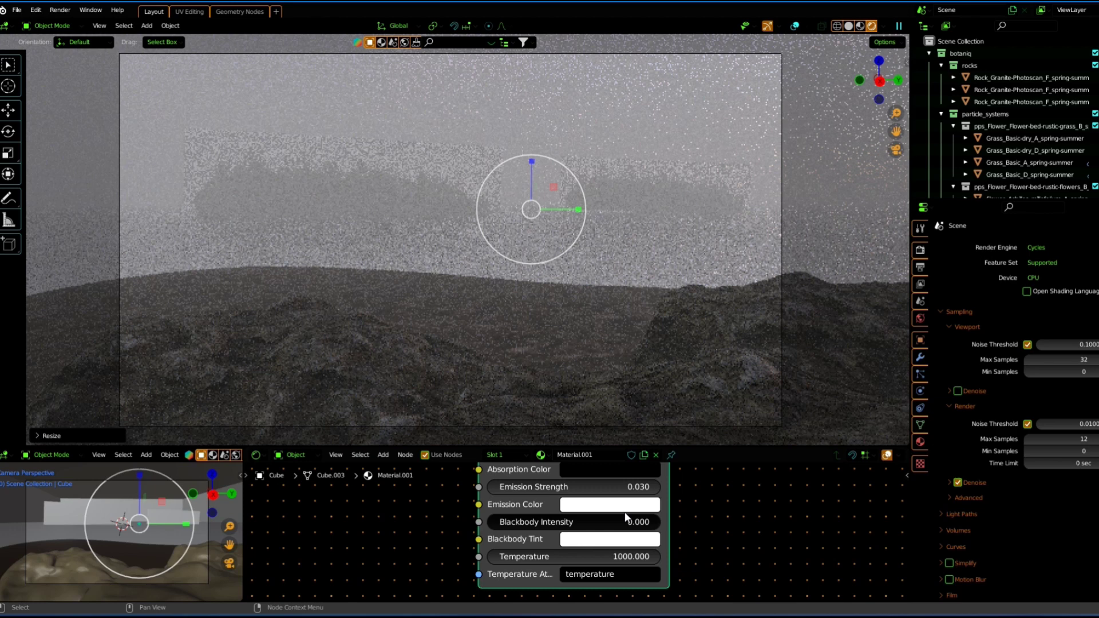
Set the Principled Volume fog density to 0.040
middle_drag(677, 506, 658, 585)
mouse_move(573, 496)
mouse_down()
mouse_move(538, 495)
mouse_move(632, 496)
mouse_up()
click(628, 496)
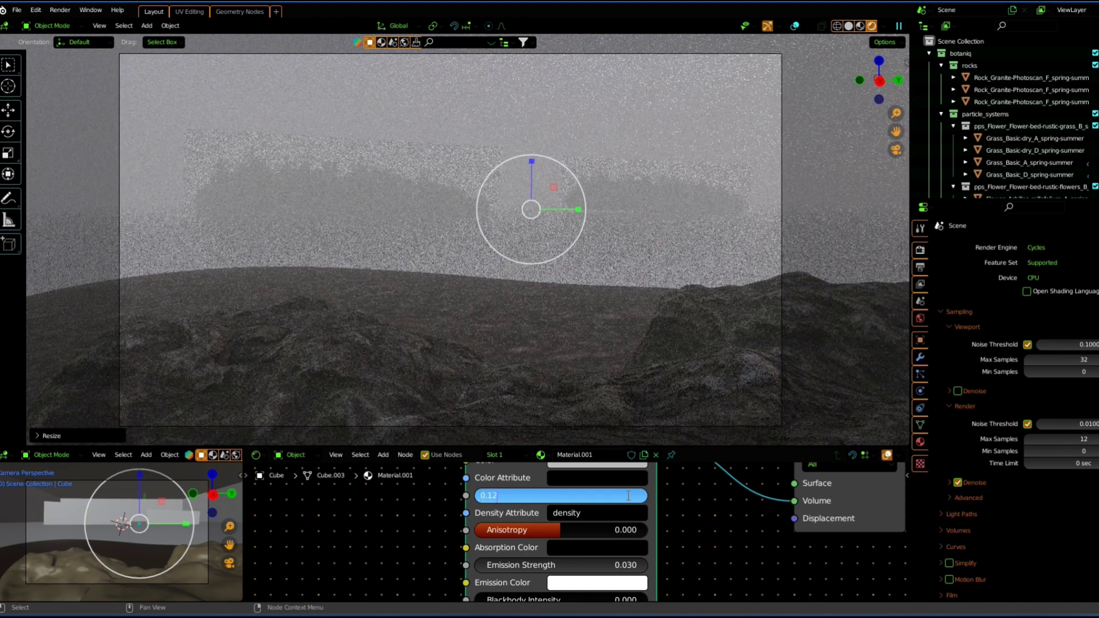
text(0.04)
key(Return)
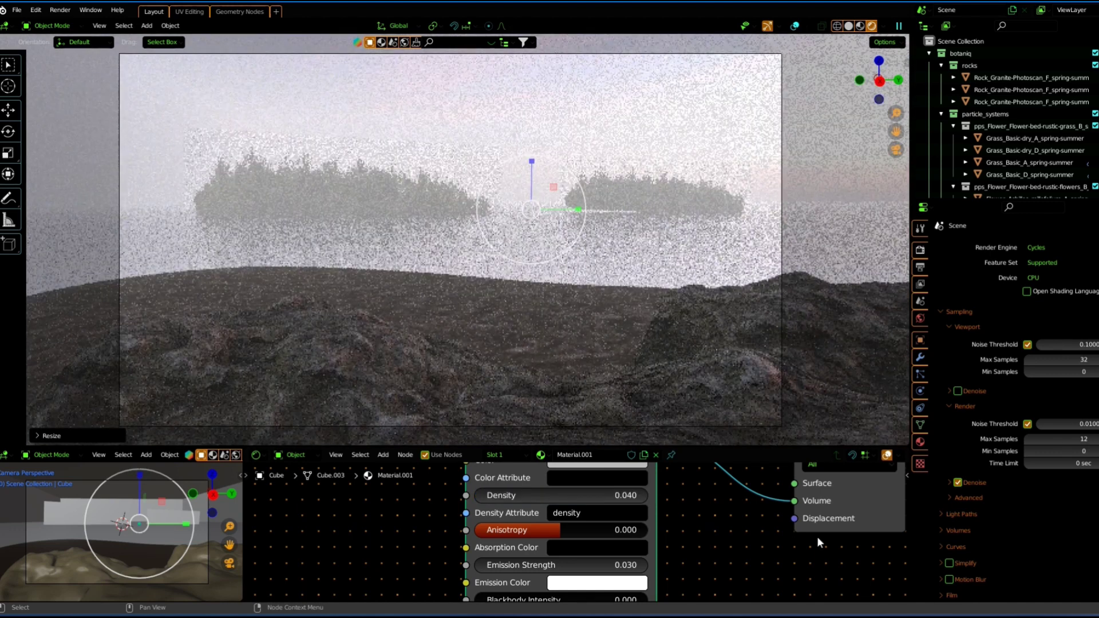
Lower the fog's Emission Strength to 0.007
middle_drag(816, 537, 712, 523)
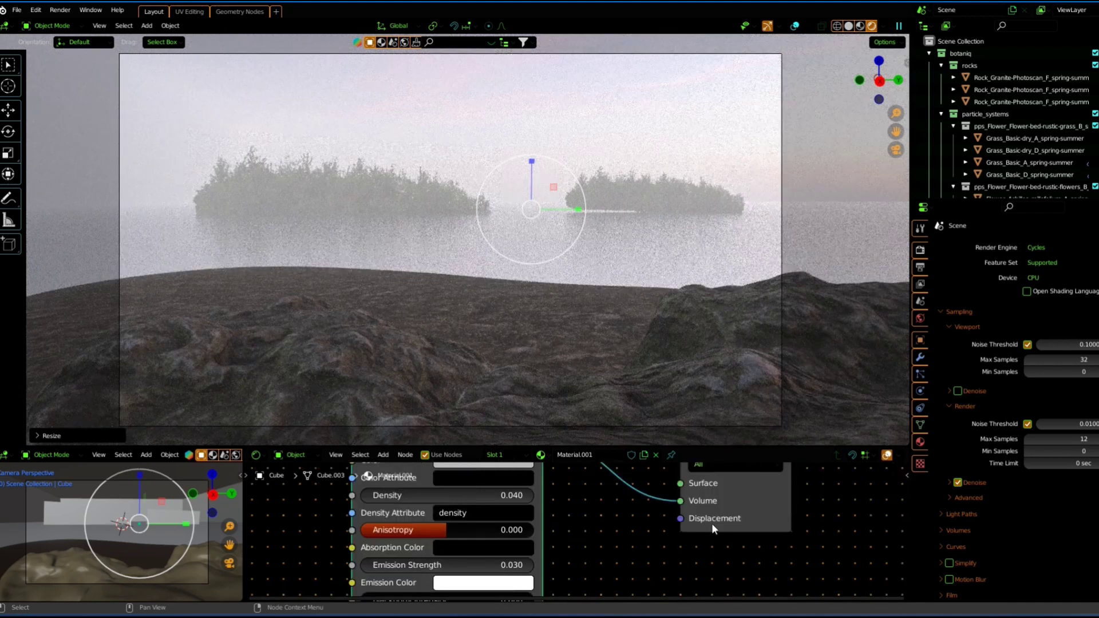
middle_drag(493, 562, 549, 488)
double_click(550, 488)
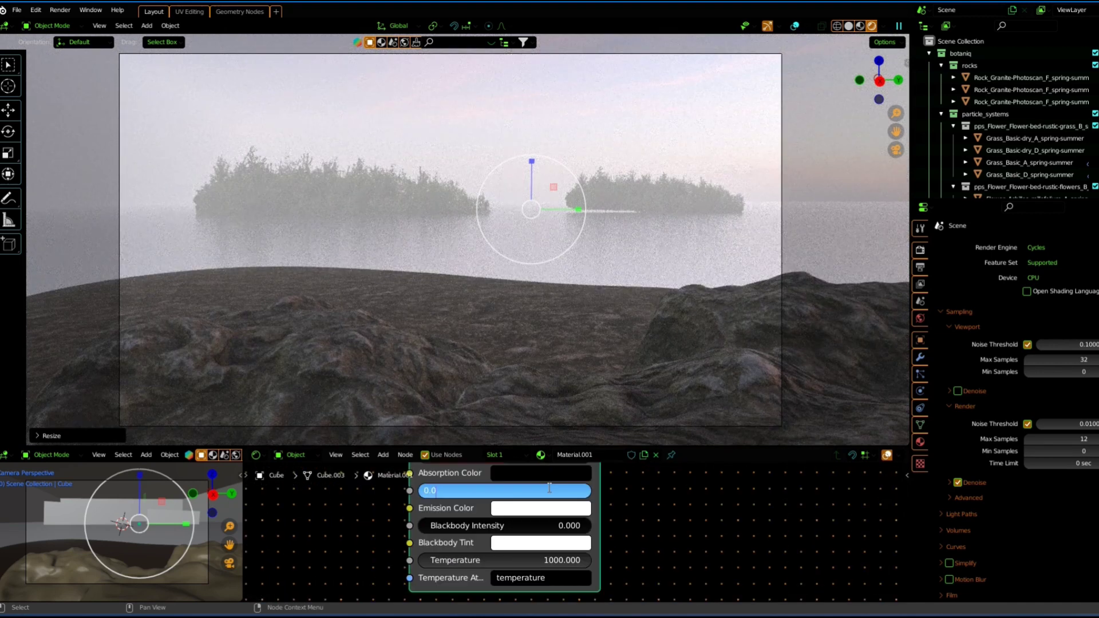
text(07)
key(Return)
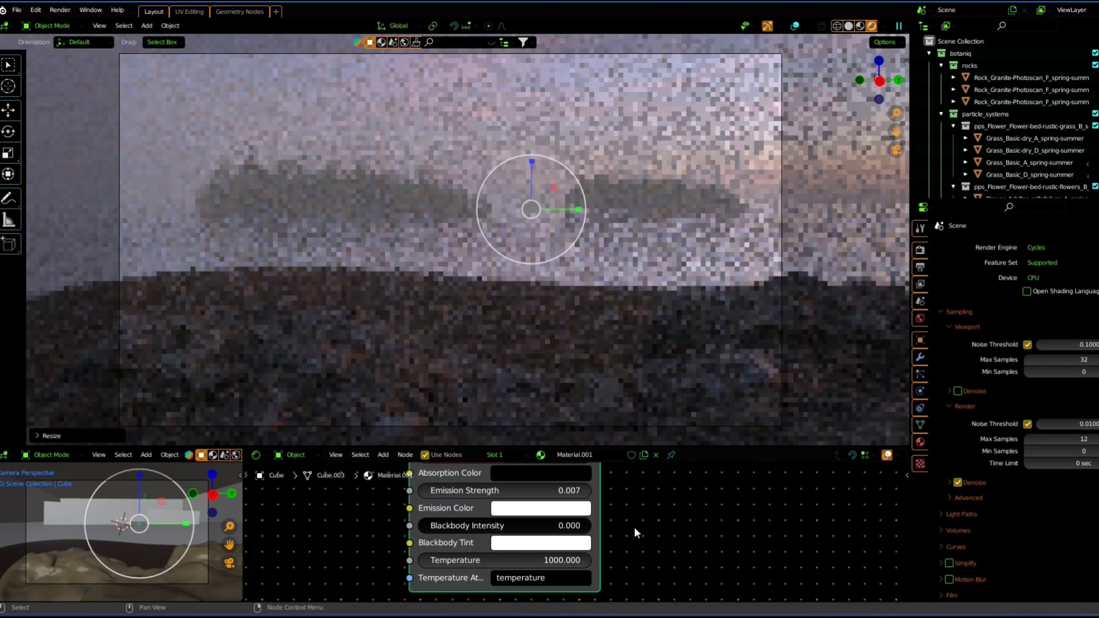
Scale the fog box along the X axis only, then return to the camera view
middle_drag(595, 264, 524, 185)
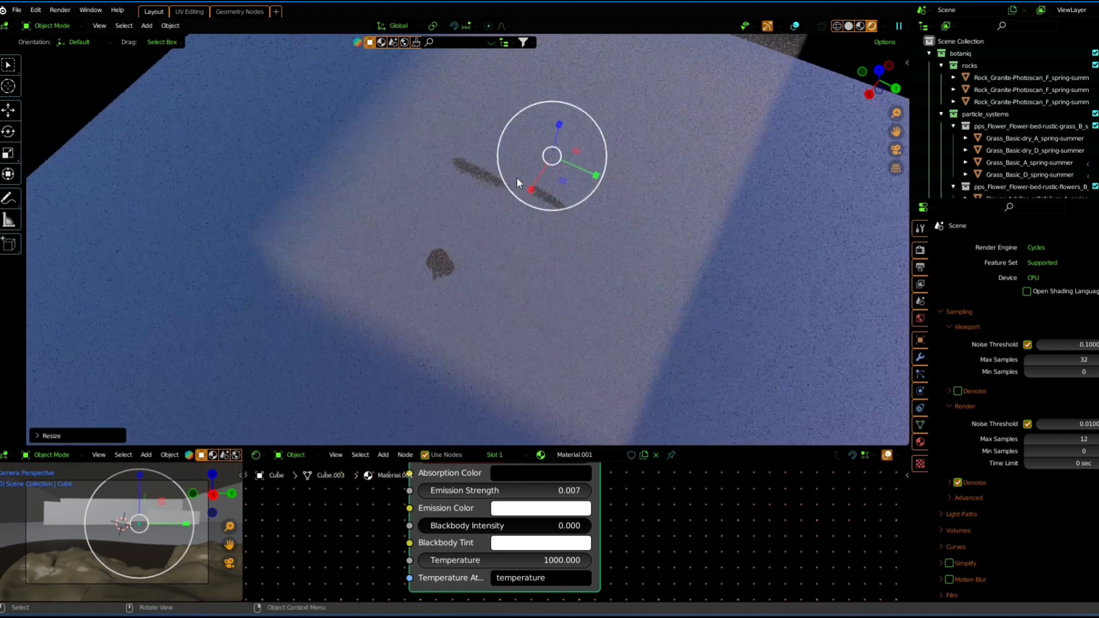
key(s)
key(x)
click(554, 171)
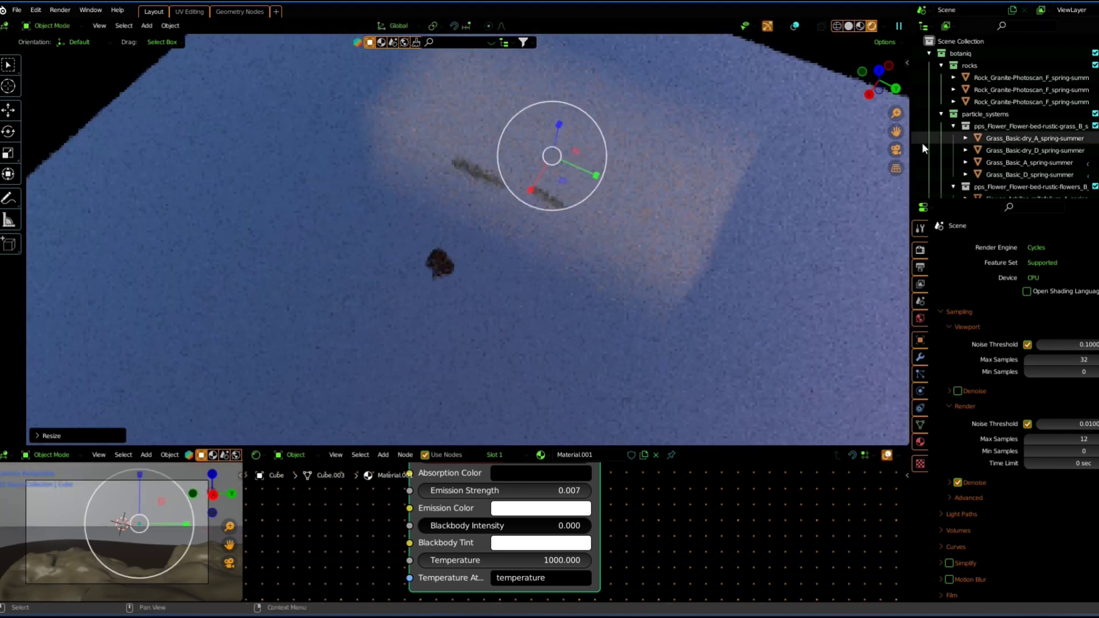
key(KP_0)
drag(504, 490, 516, 491)
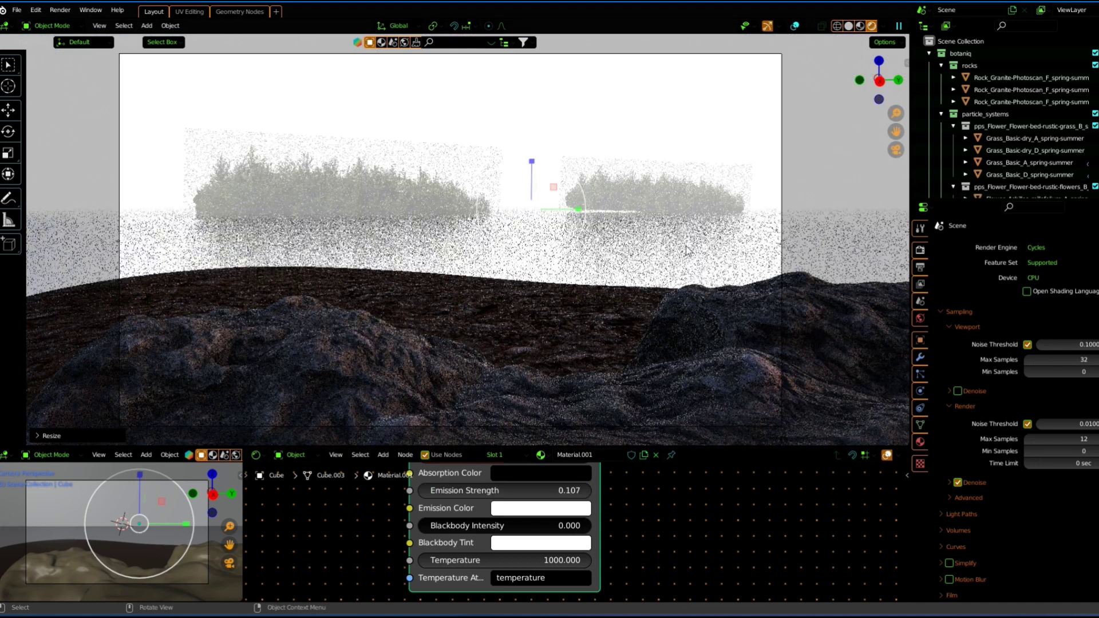
Try fog emission strengths of 0.07 and 0.02, settling on 0.03
click(896, 150)
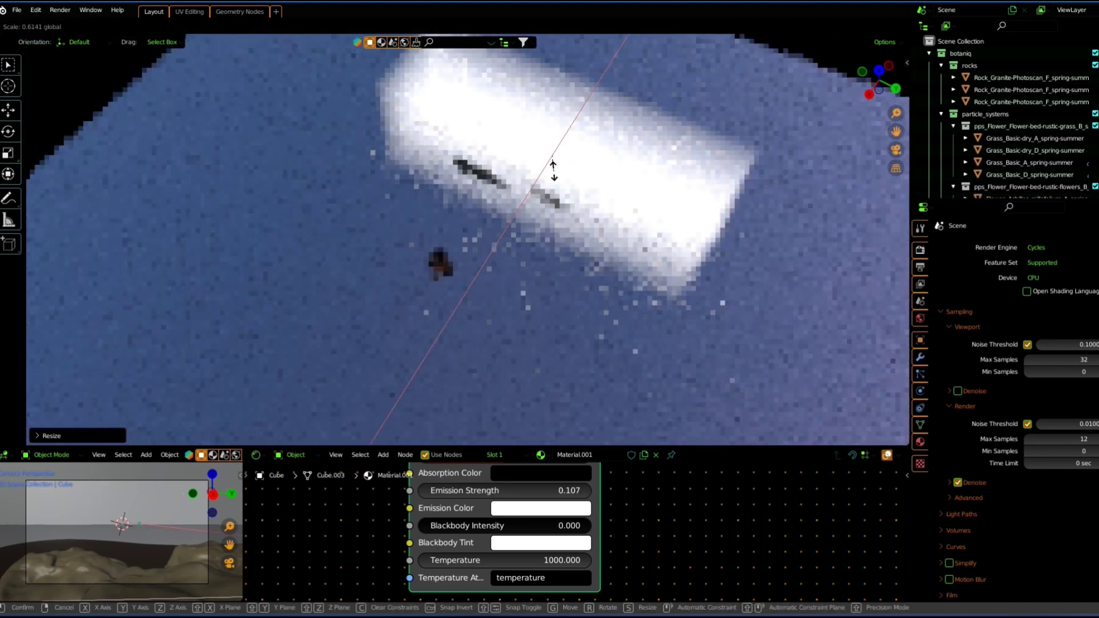
click(897, 150)
click(552, 479)
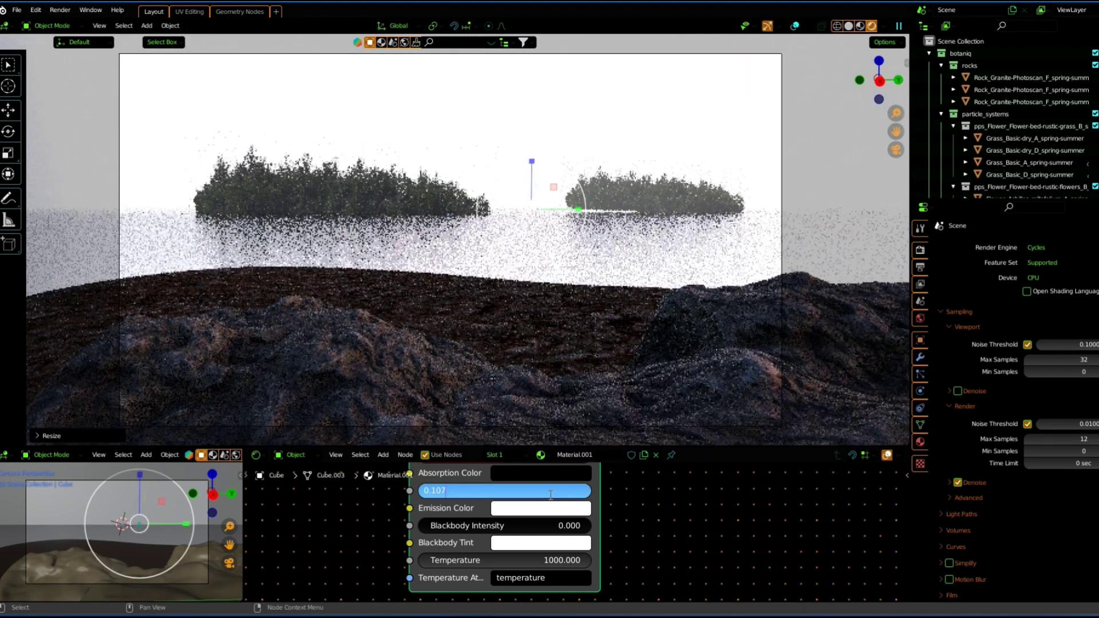
text(0.07)
key(Return)
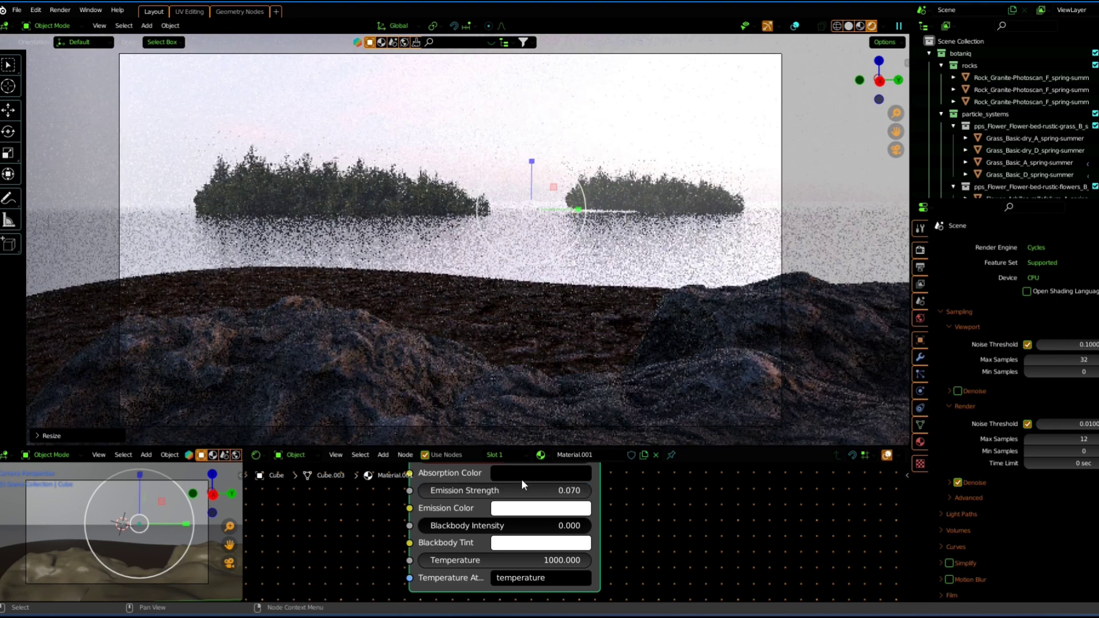
click(521, 490)
text(0.02)
key(Return)
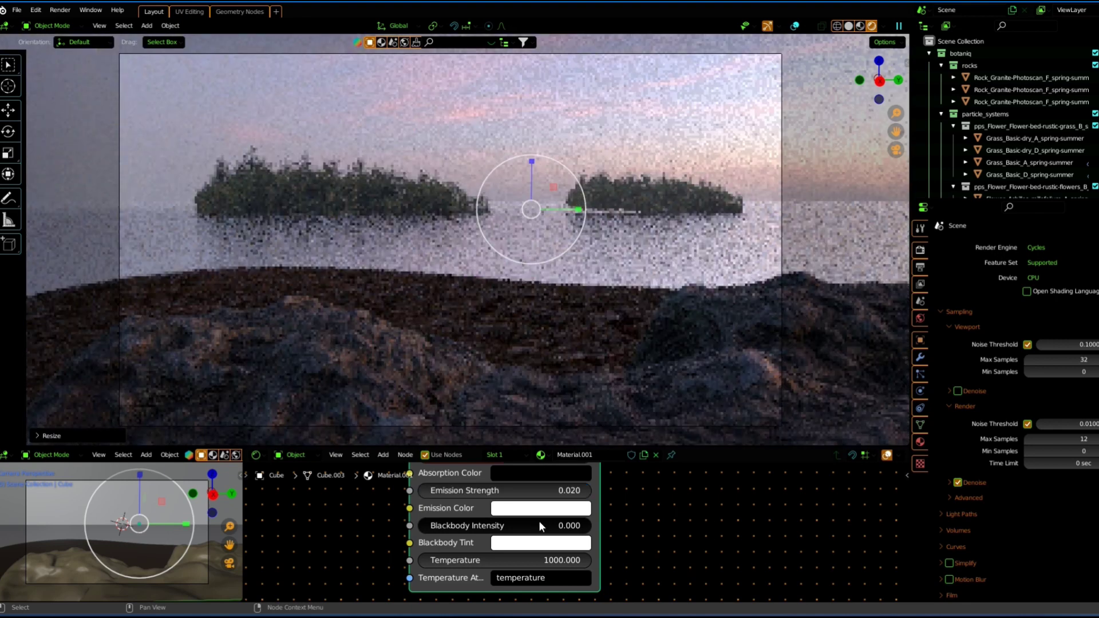
click(522, 491)
key(Return)
click(522, 490)
text(0.03)
key(Return)
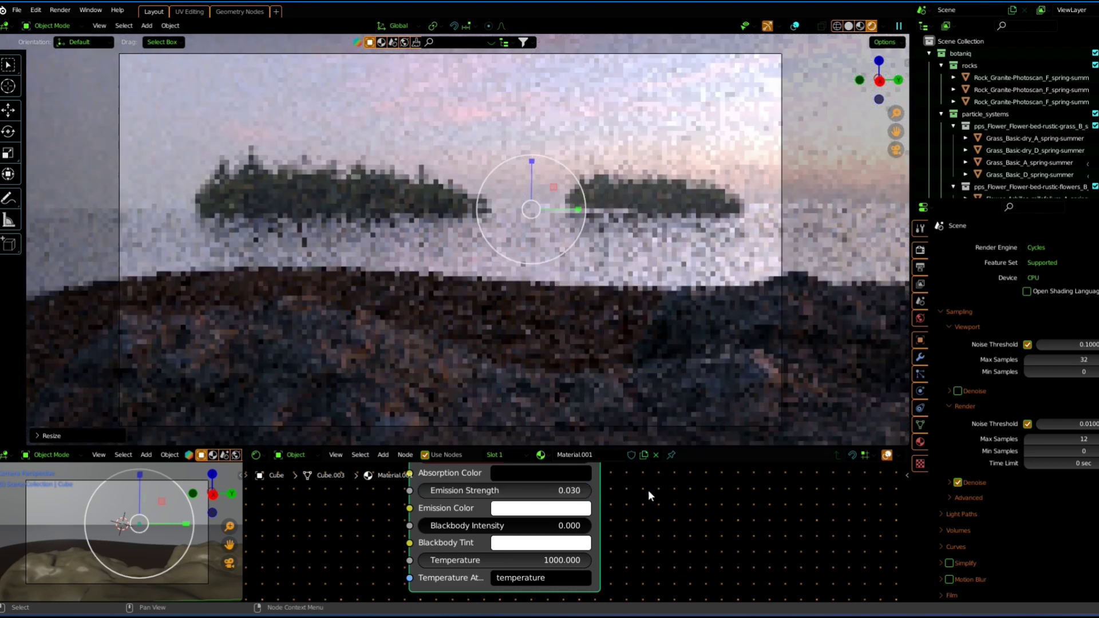
scroll(490, 511, down, 2)
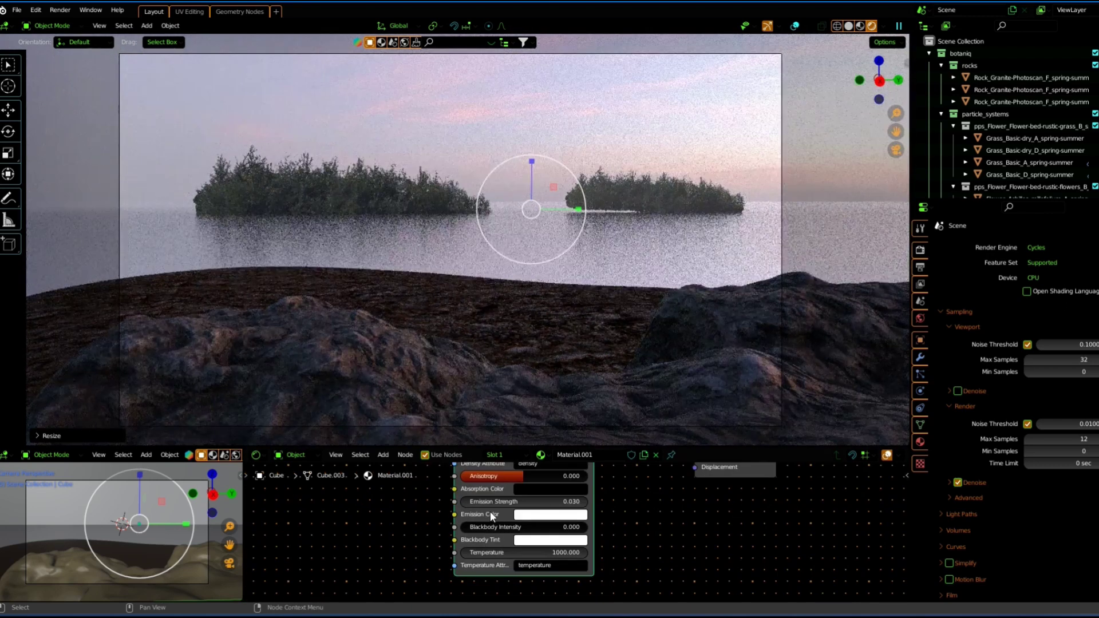
Add a Gradient Texture node and a ColorRamp node in the maximized node editor
key(ctrl+space)
scroll(569, 226, up, 2)
key(shift+a)
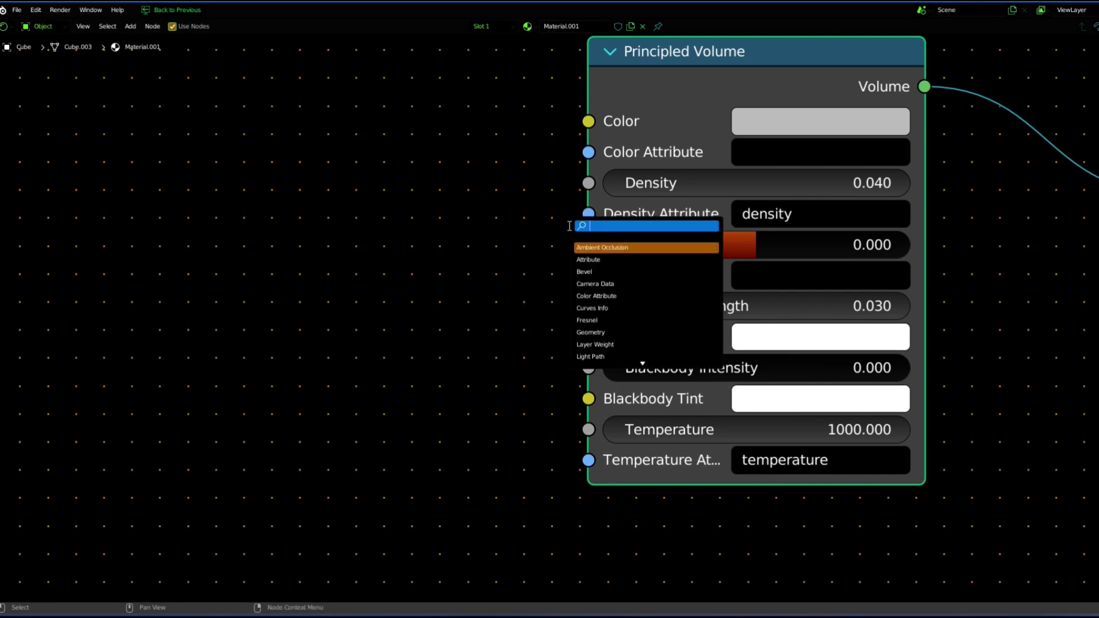
key(Down)
key(Down)
key(Return)
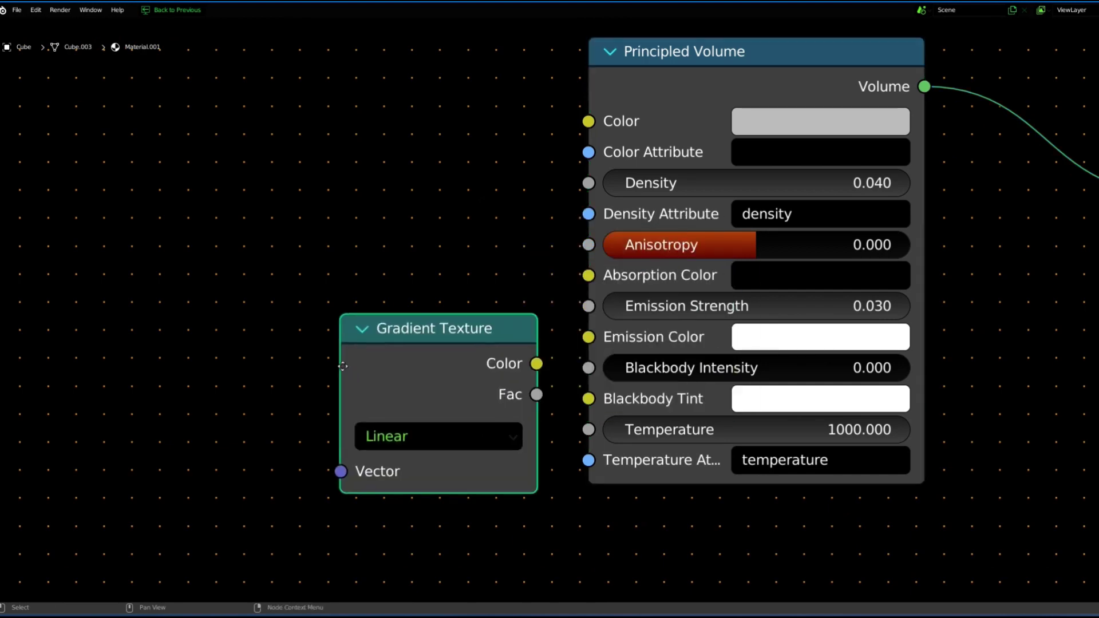
click(297, 240)
key(shift+a)
text(co)
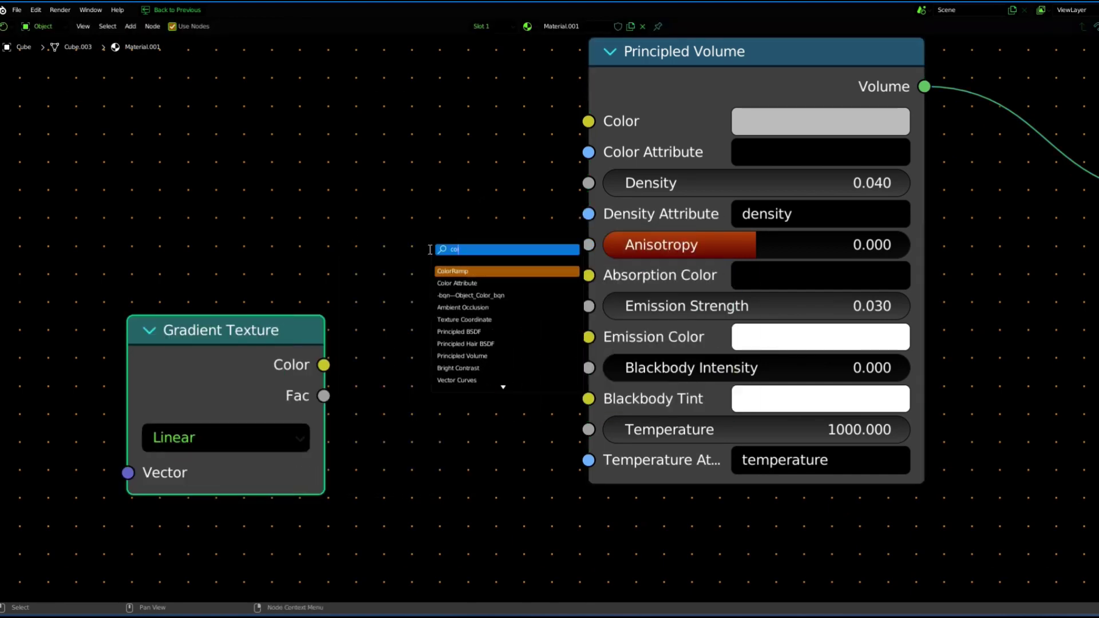
key(Return)
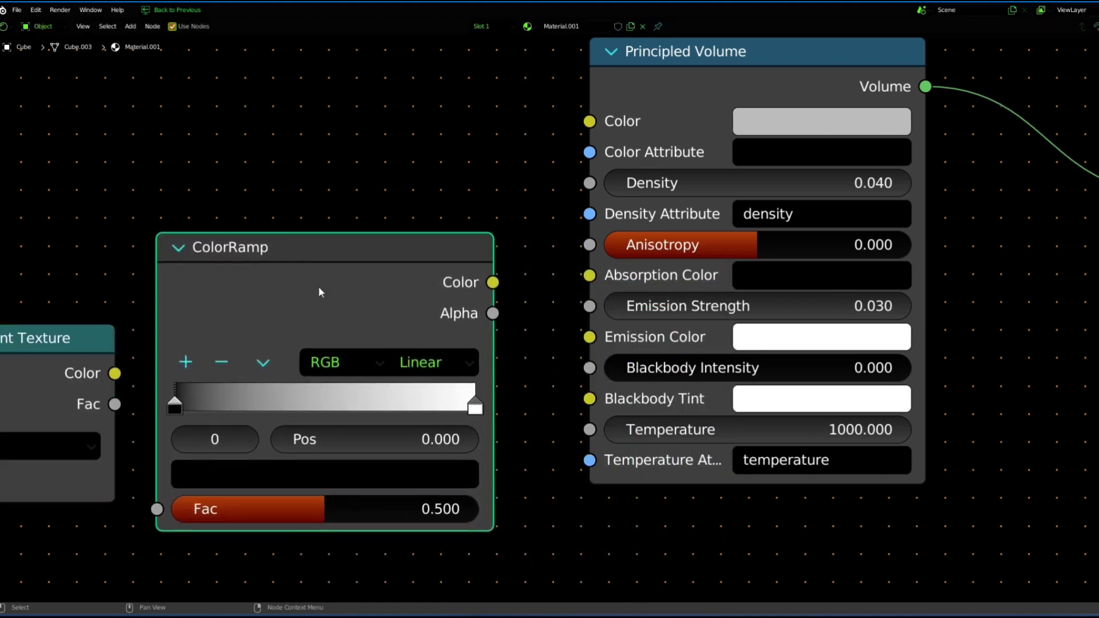
Link Gradient Color to ColorRamp Fac and ColorRamp Color to Emission Color, then adjust the black stop
drag(114, 375, 157, 510)
drag(493, 282, 590, 337)
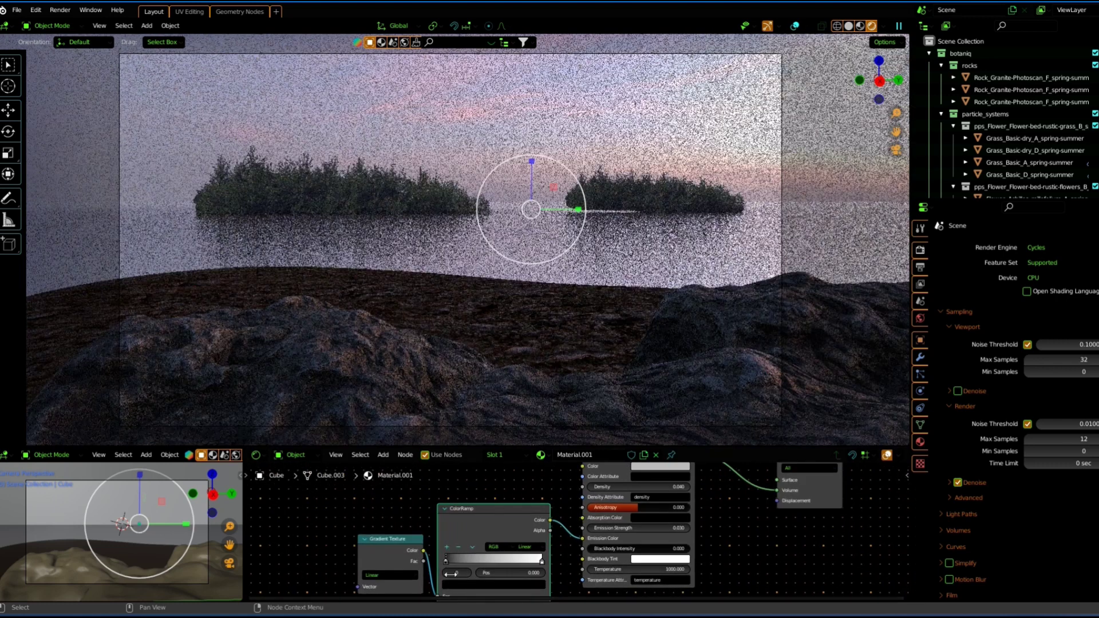
drag(447, 558, 463, 557)
mouse_move(630, 372)
middle_down()
mouse_move(746, 271)
mouse_move(553, 184)
mouse_move(671, 182)
middle_up()
drag(463, 559, 462, 564)
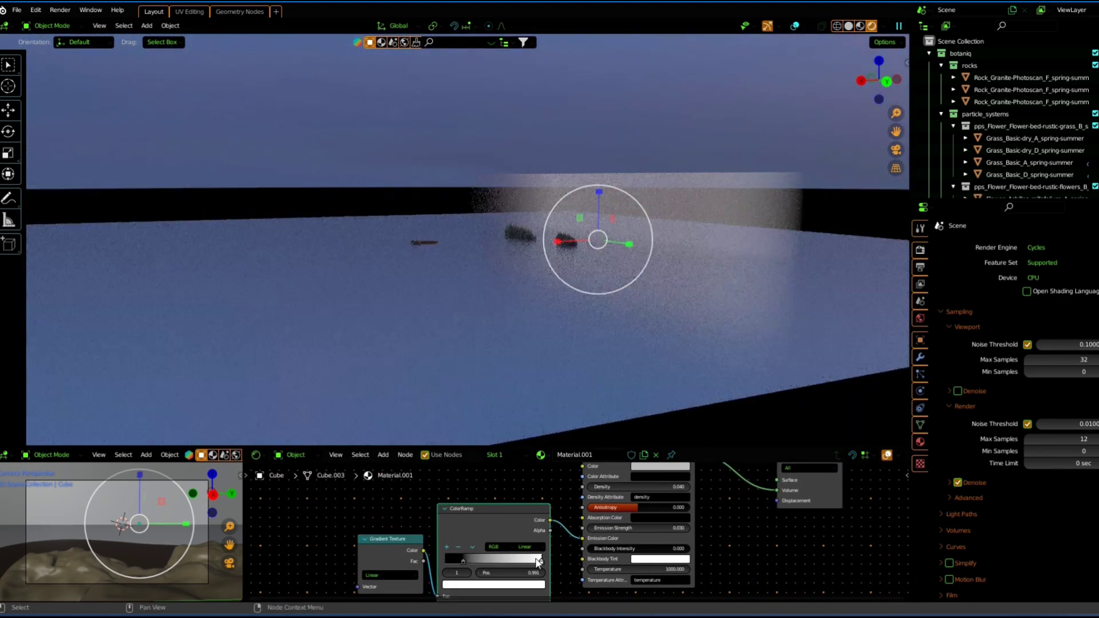
Make the gradient a Quadratic Sphere and reposition the ColorRamp's black and white stops
drag(542, 559, 532, 559)
scroll(383, 529, up, 2)
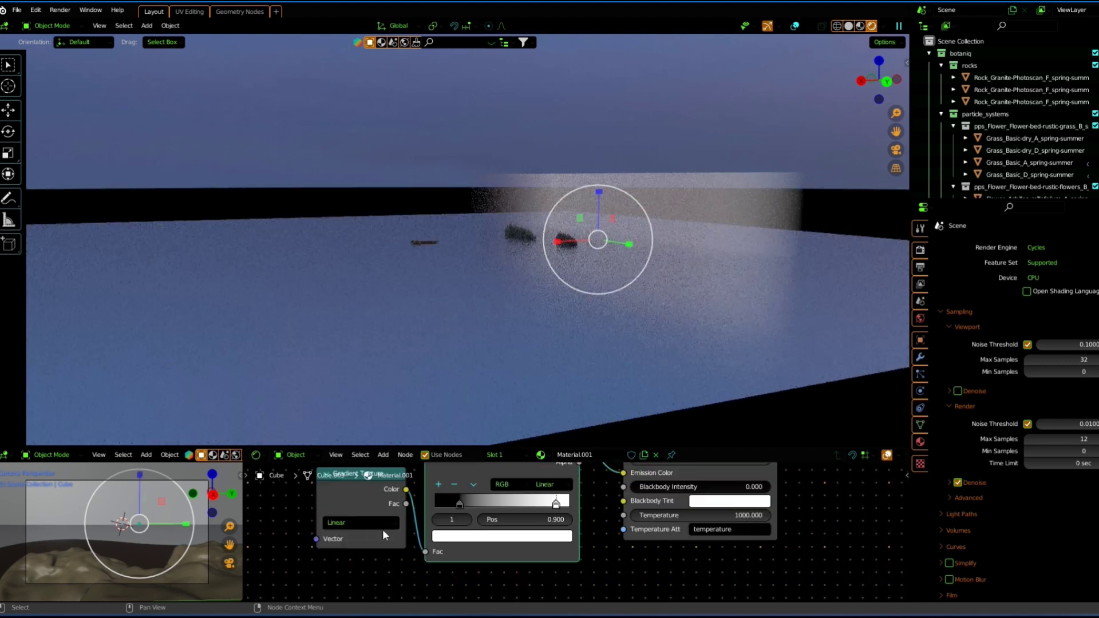
click(382, 523)
click(357, 438)
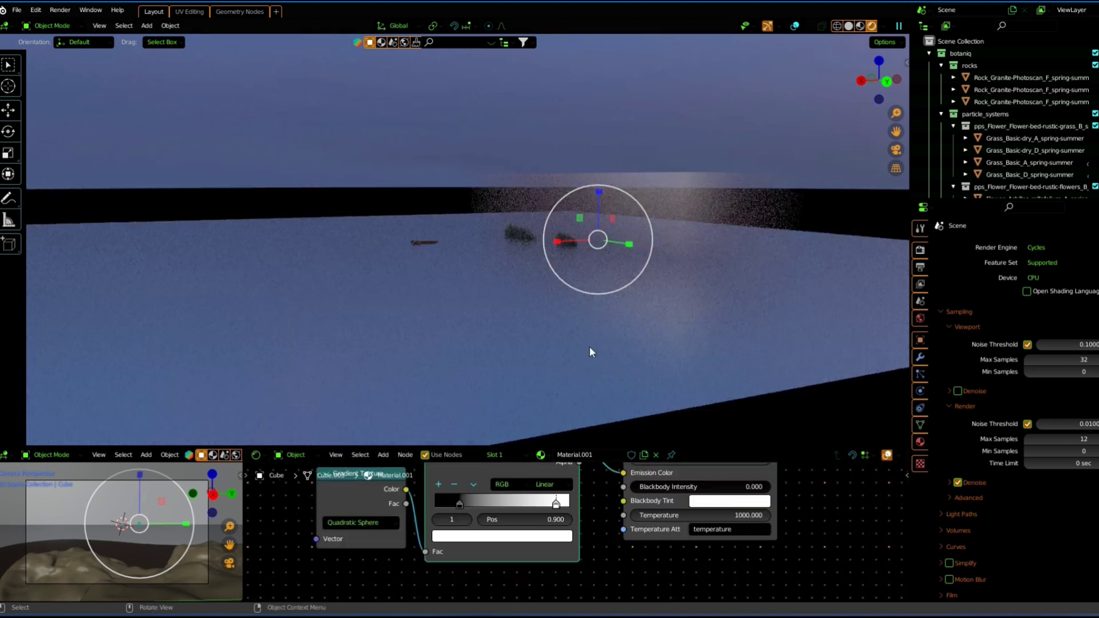
click(891, 151)
click(891, 151)
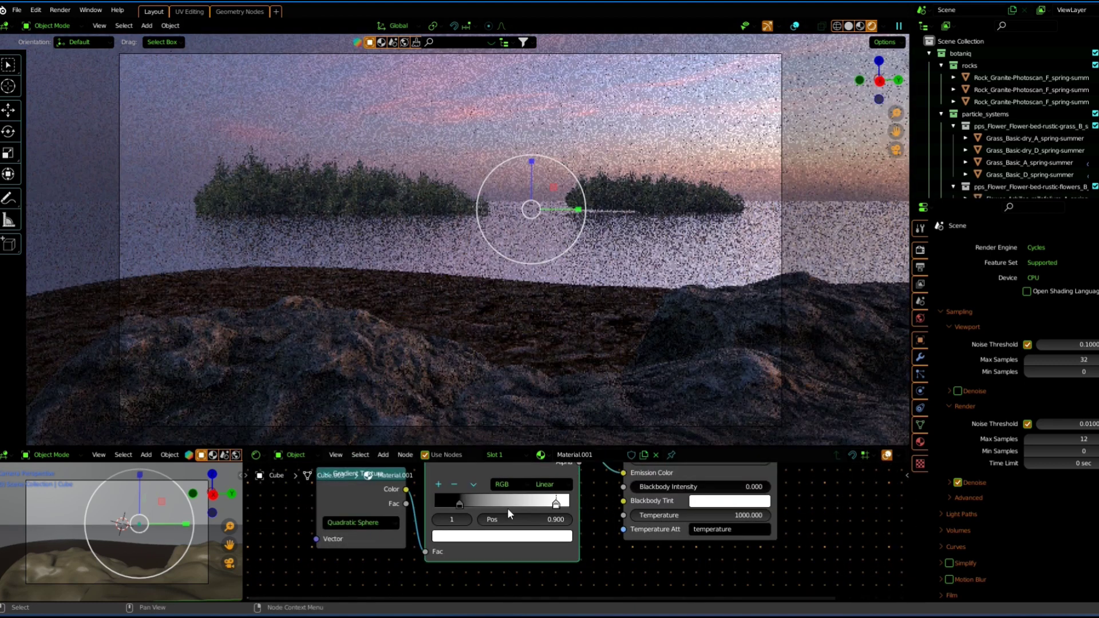
drag(460, 504, 435, 504)
click(896, 150)
mouse_move(556, 504)
mouse_down()
mouse_move(512, 511)
mouse_move(496, 539)
mouse_up()
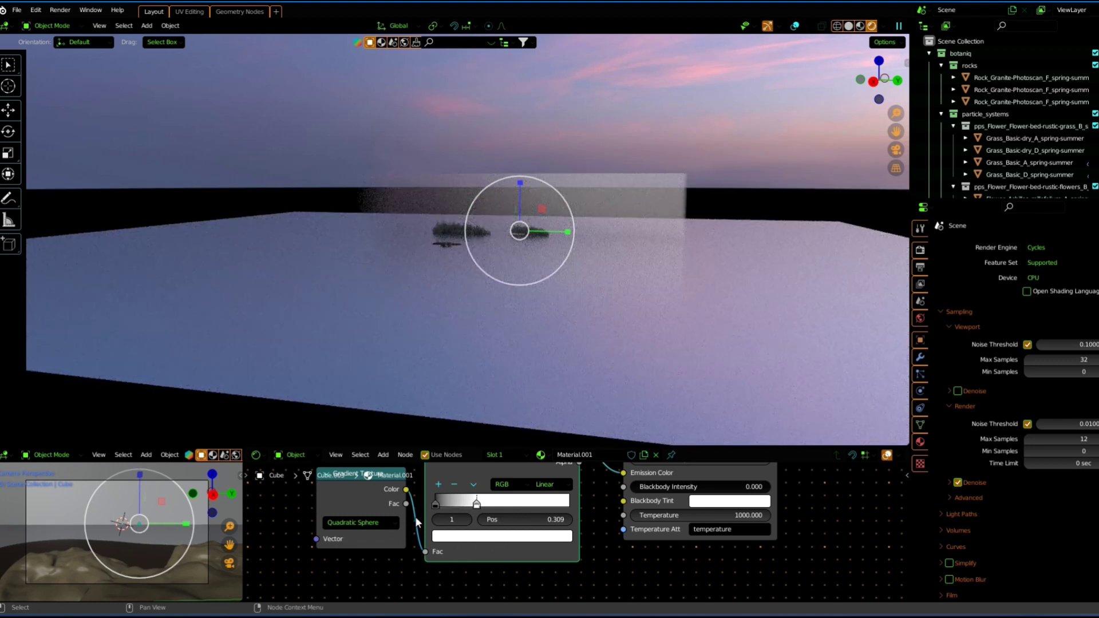
Rotate the gradient mapping about -30.6° around Z and stretch its Z scale
middle_drag(576, 503, 659, 520)
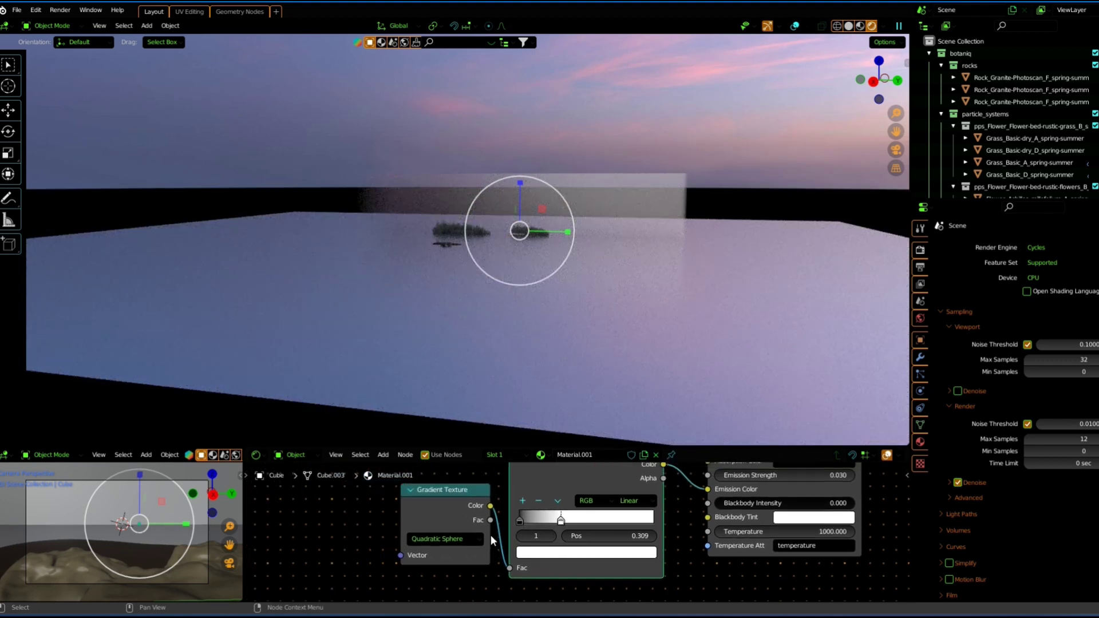
scroll(423, 507, up, 2)
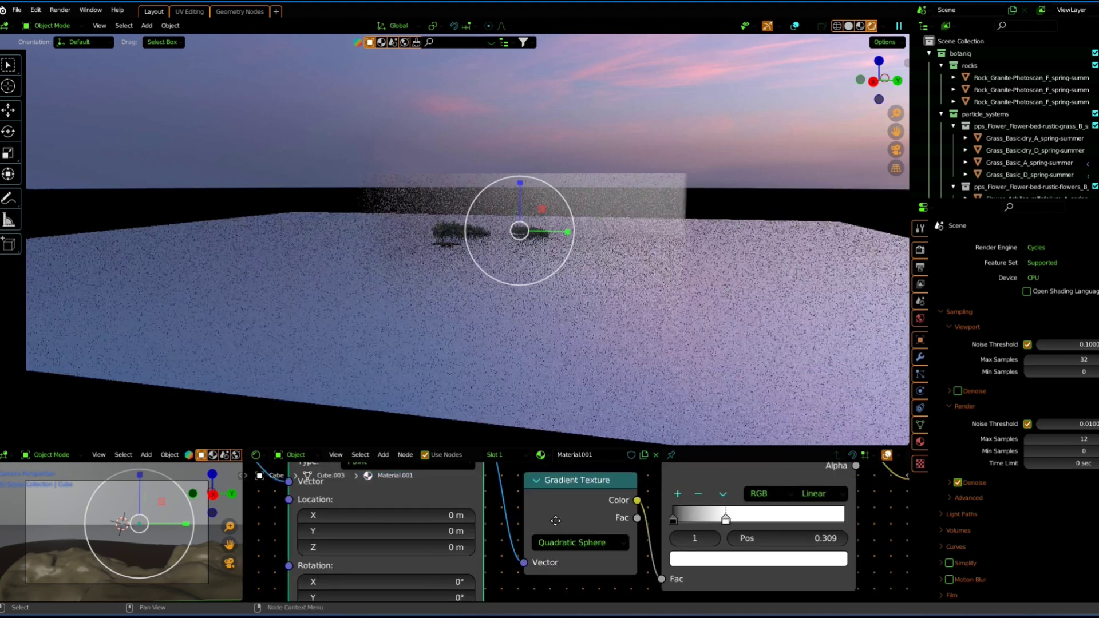
scroll(466, 510, up, 2)
drag(467, 547, 424, 547)
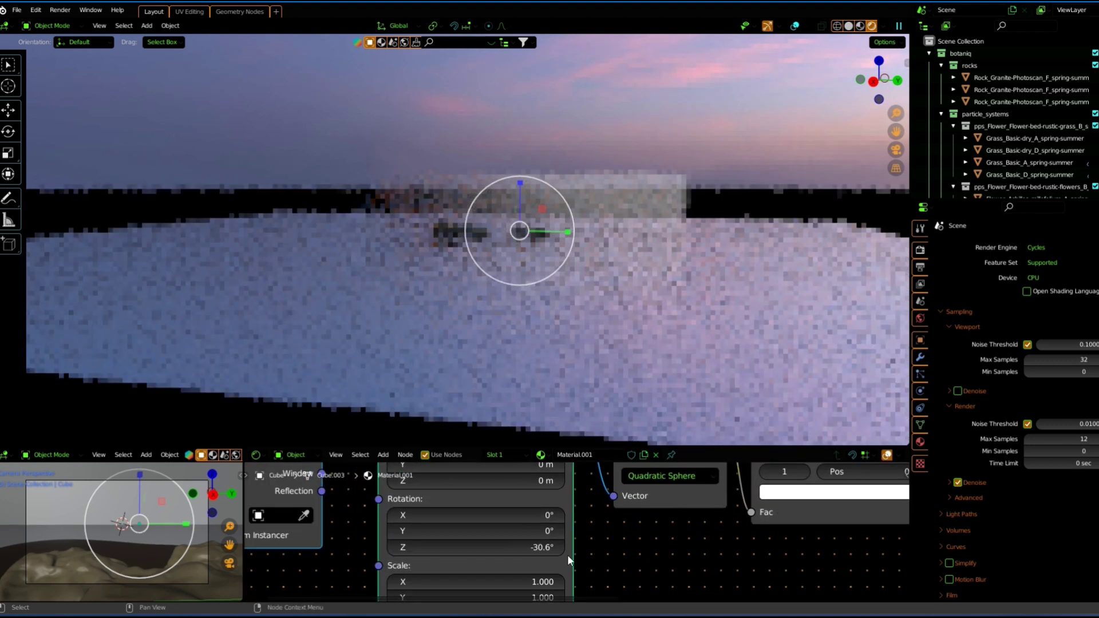
mouse_move(545, 539)
mouse_down()
mouse_move(595, 532)
mouse_move(567, 532)
mouse_up()
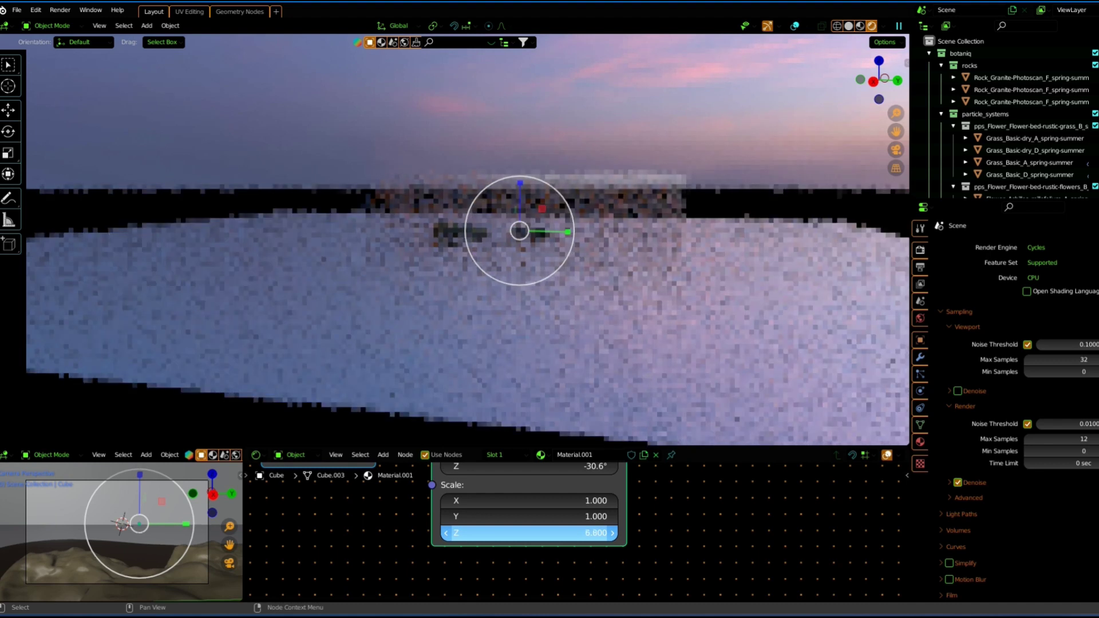
drag(668, 481, 703, 480)
drag(541, 552, 559, 553)
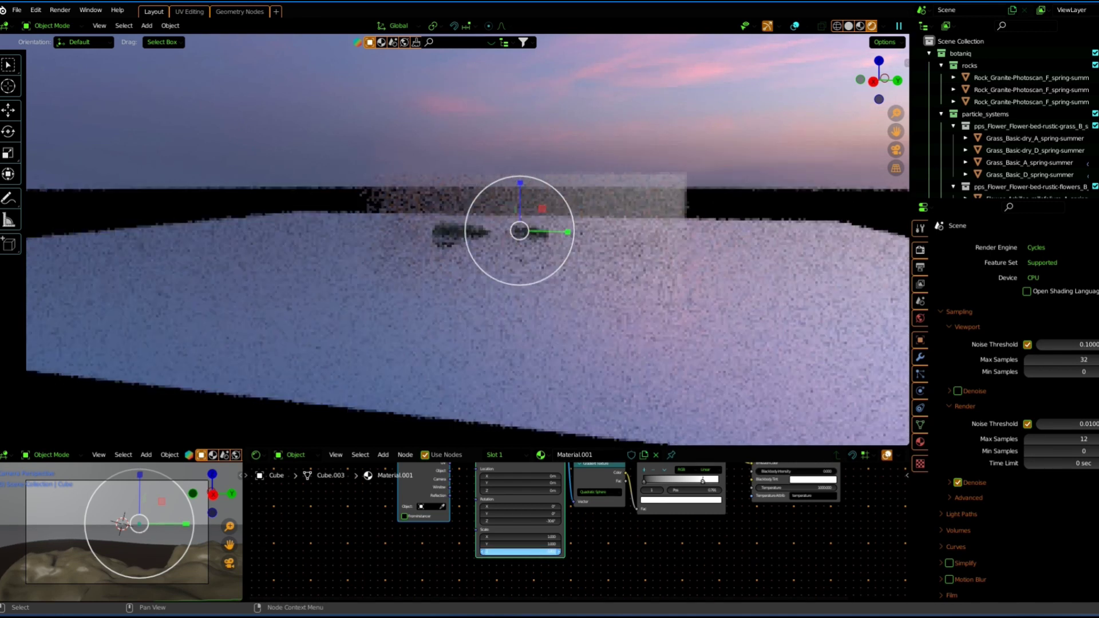
drag(521, 552, 688, 535)
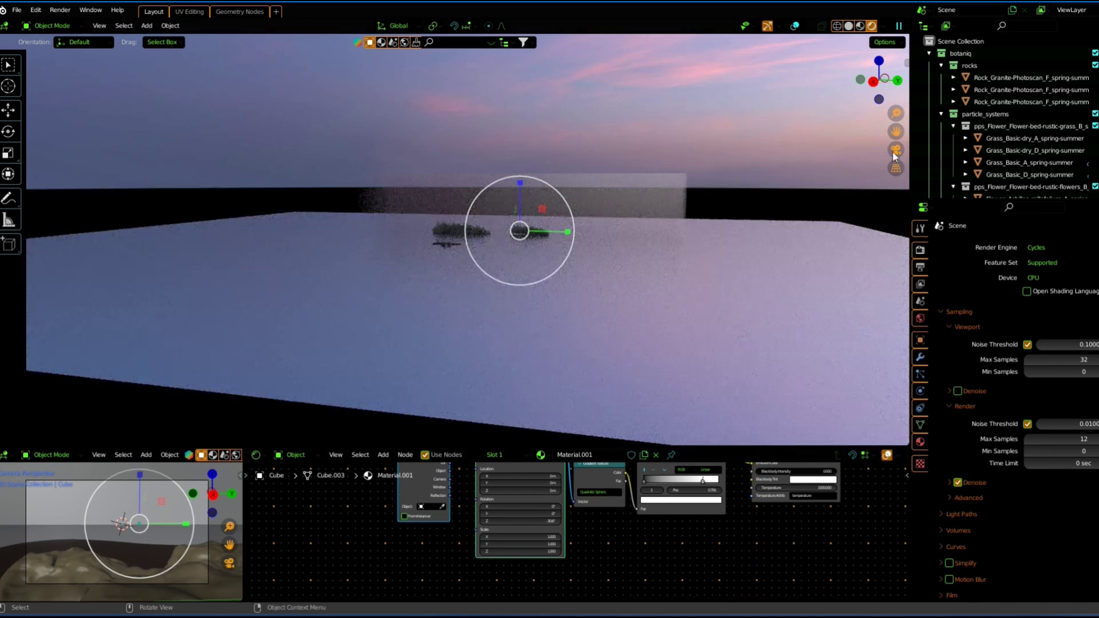
Raise the fog's emission strength to 0.230 while viewing through the camera
click(894, 150)
scroll(743, 493, up, 2)
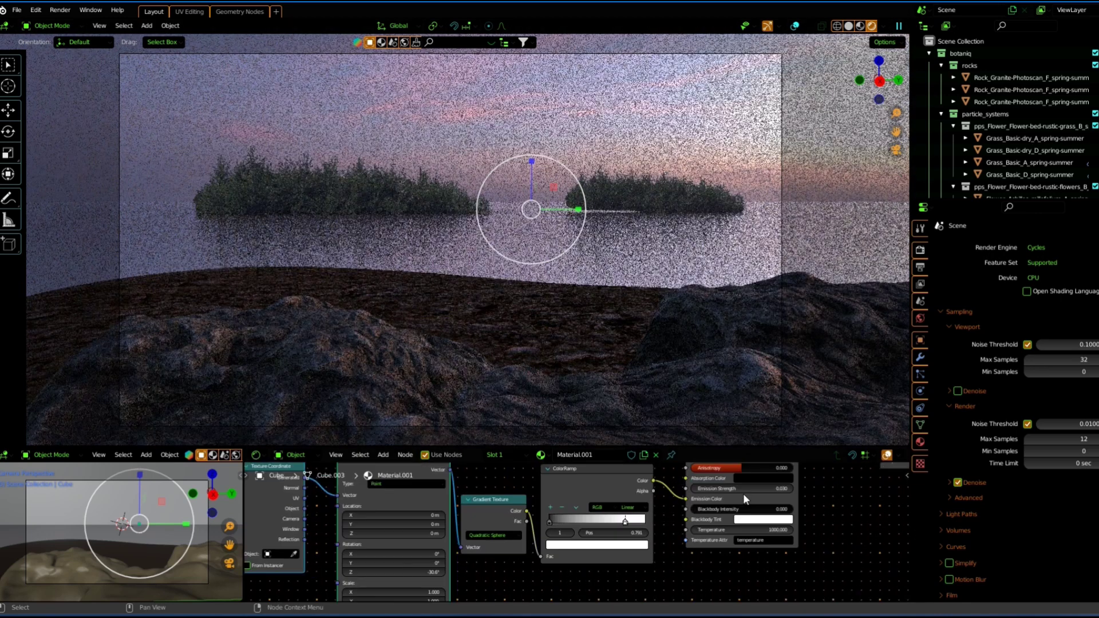
click(789, 489)
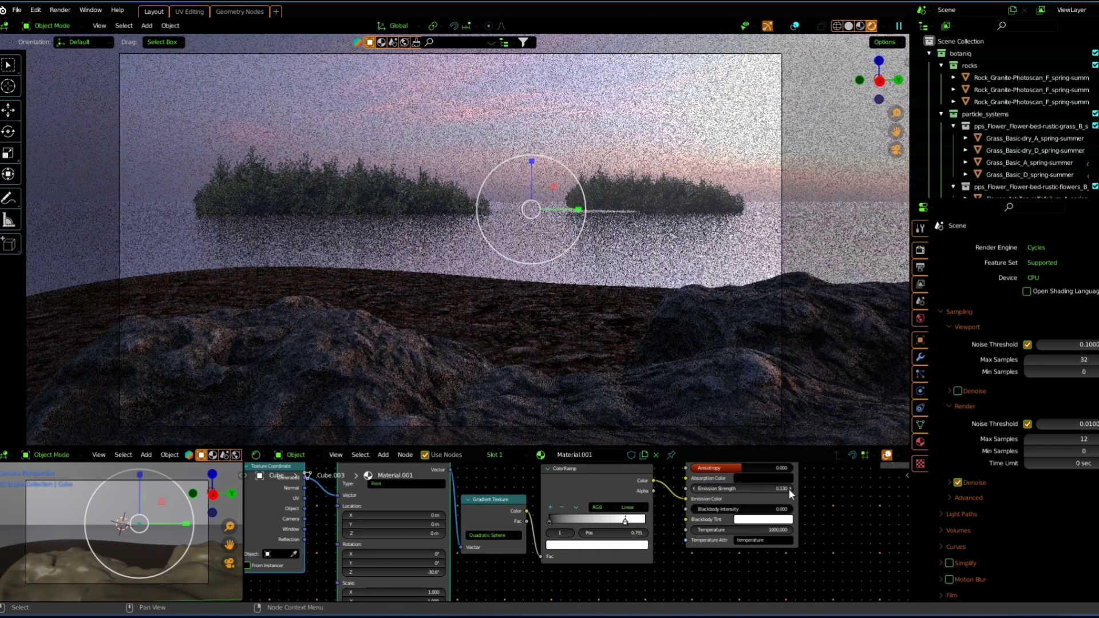
scroll(789, 489, up, 2)
Select the ColorRamp's black stop and rotate the gradient mapping to -119° around Z
click(895, 150)
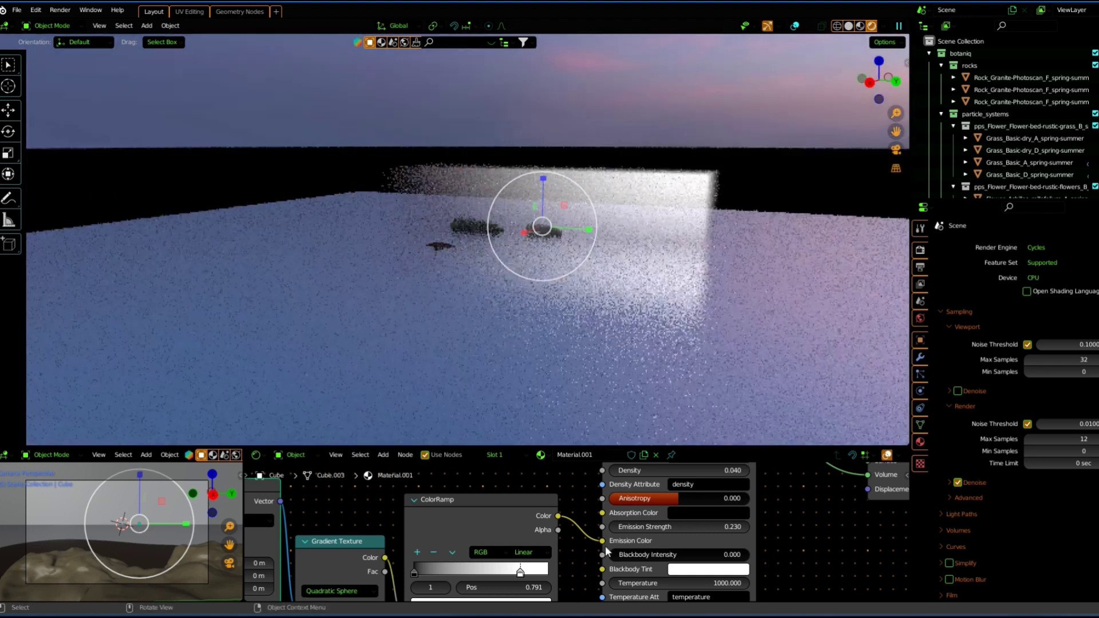
middle_drag(491, 541, 654, 494)
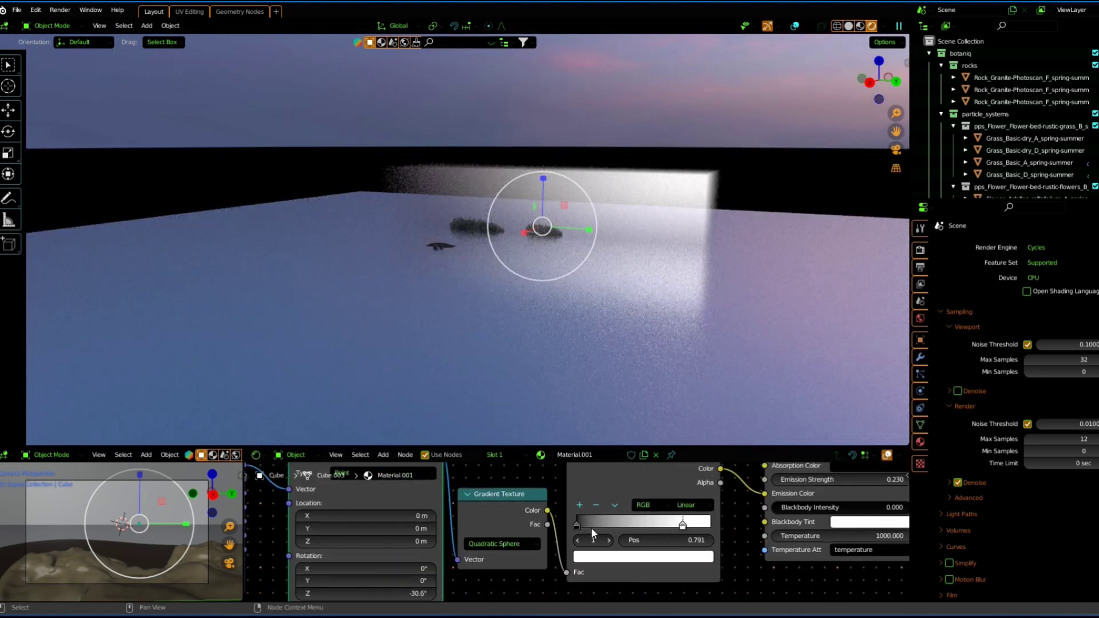
click(577, 522)
mouse_move(603, 525)
middle_down()
mouse_move(567, 520)
mouse_move(573, 512)
middle_up()
drag(574, 500, 595, 499)
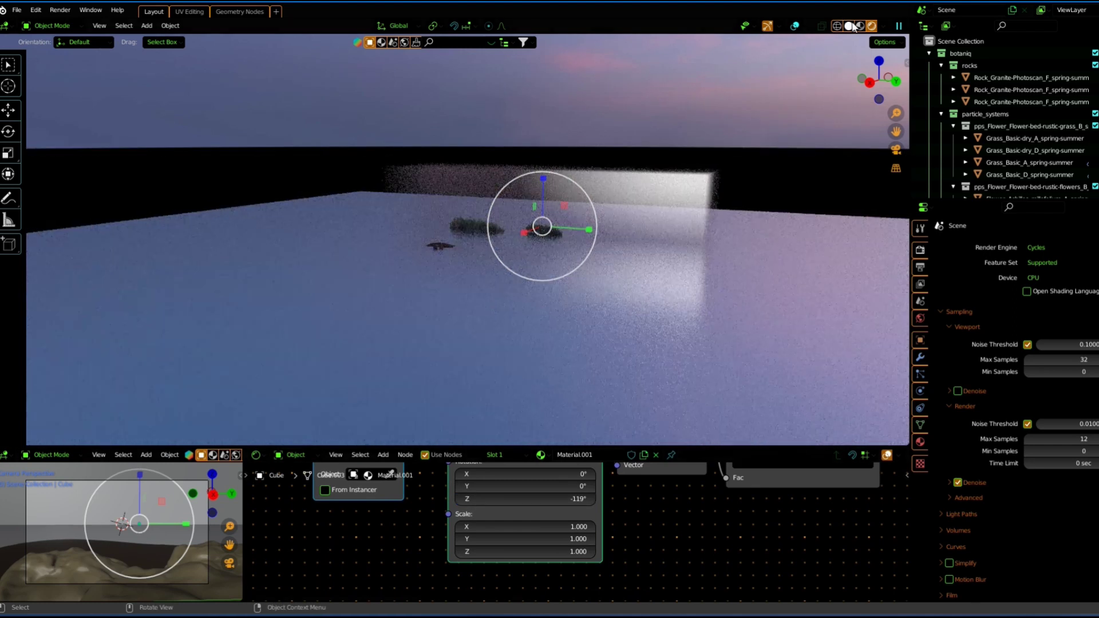
click(848, 25)
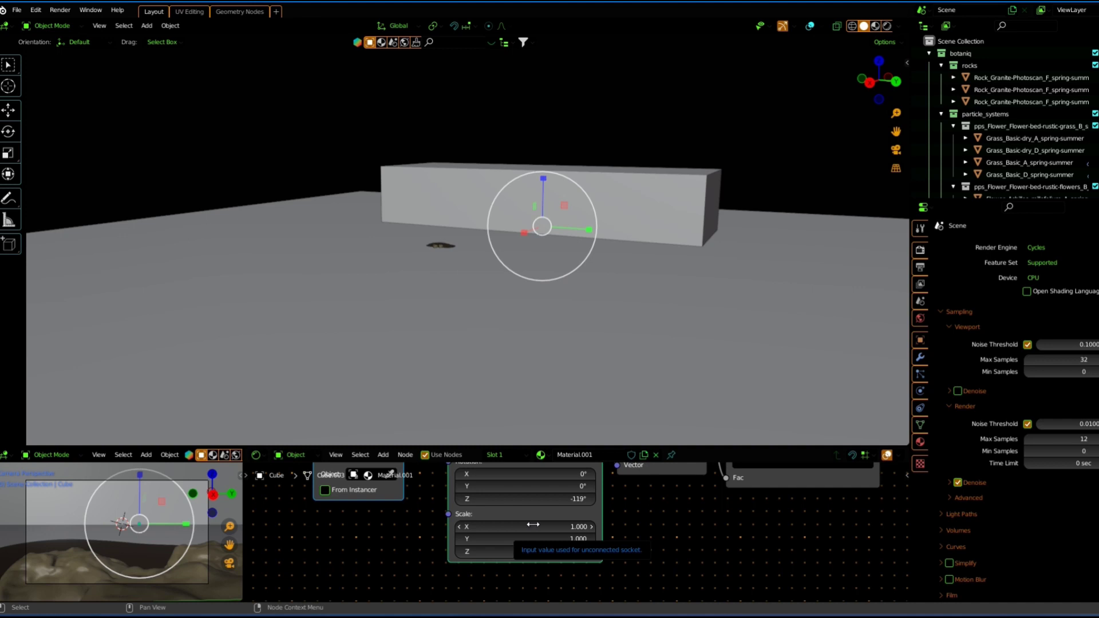
click(887, 26)
scroll(515, 516, up, 2)
drag(511, 557, 671, 571)
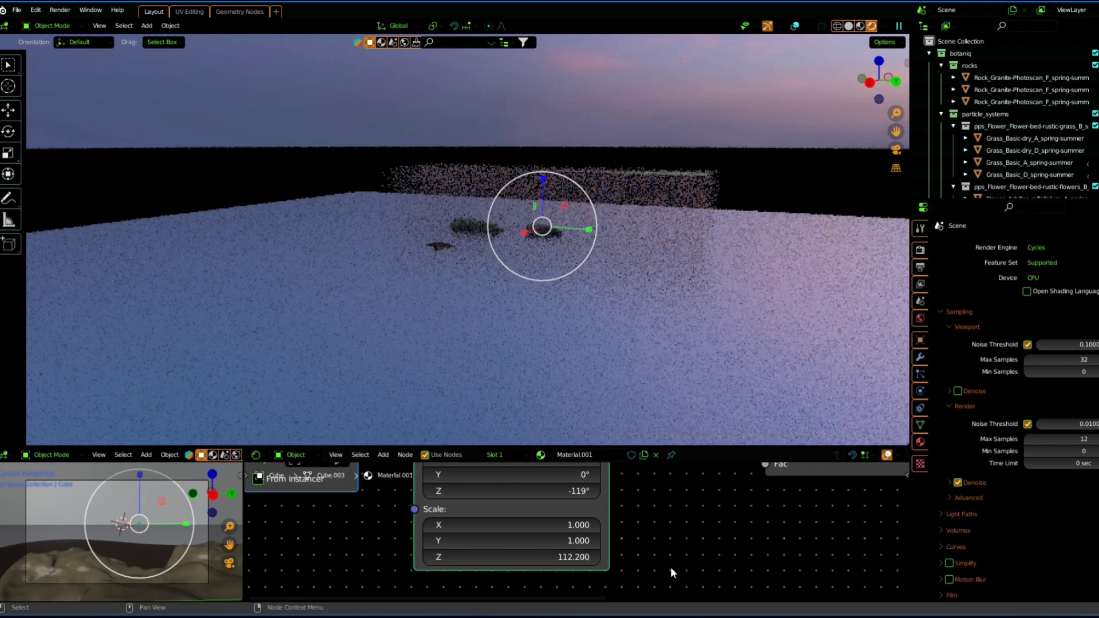
Experiment with the ramp stop position, a 154° Z rotation and an X tilt of the mapping
scroll(668, 556, down, 3)
mouse_move(638, 517)
mouse_down()
mouse_move(716, 511)
mouse_move(638, 511)
mouse_up()
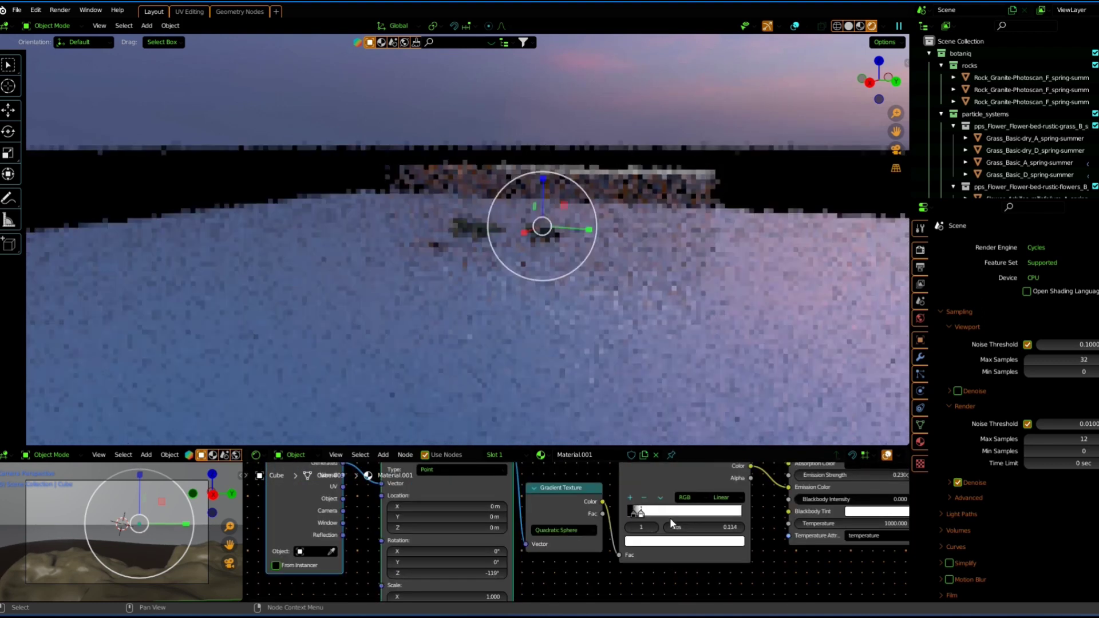
drag(640, 511, 632, 511)
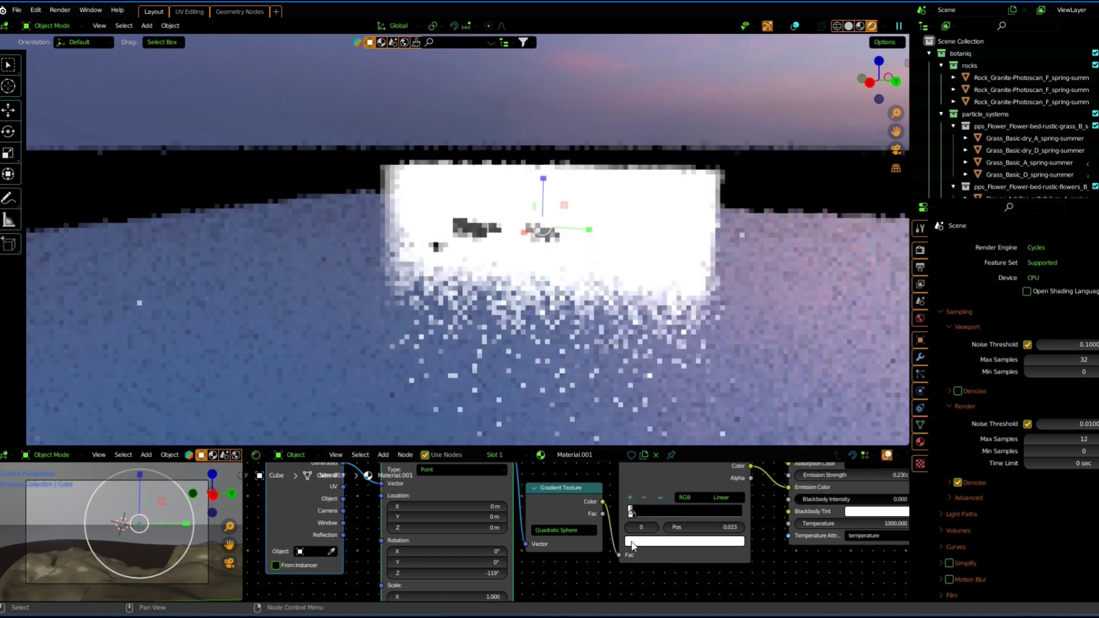
middle_drag(633, 547, 764, 471)
drag(575, 538, 657, 541)
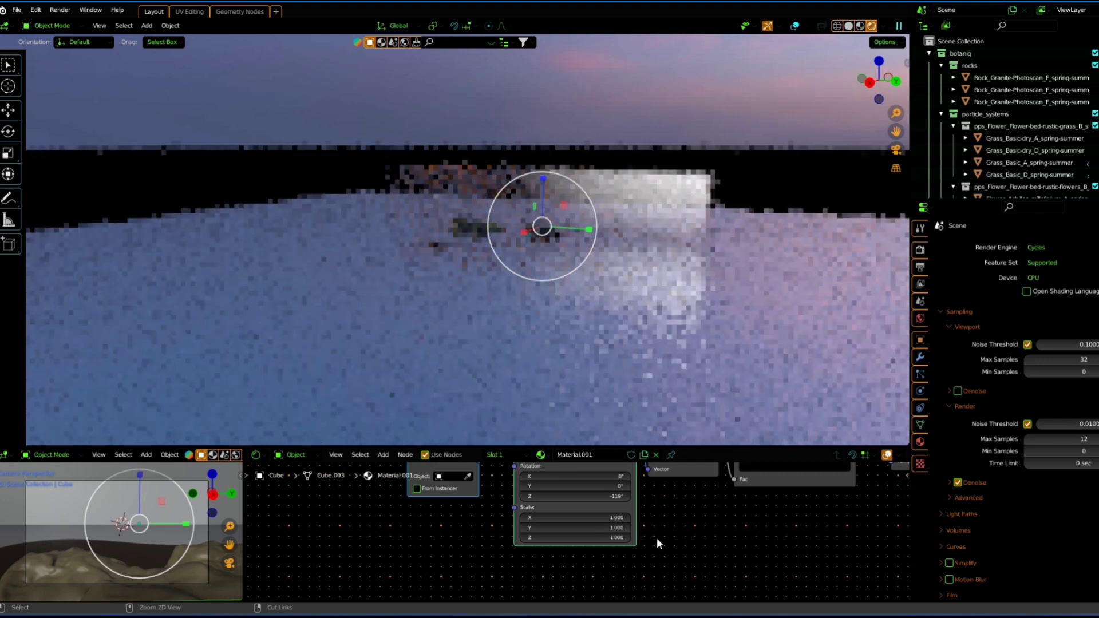
drag(606, 496, 609, 497)
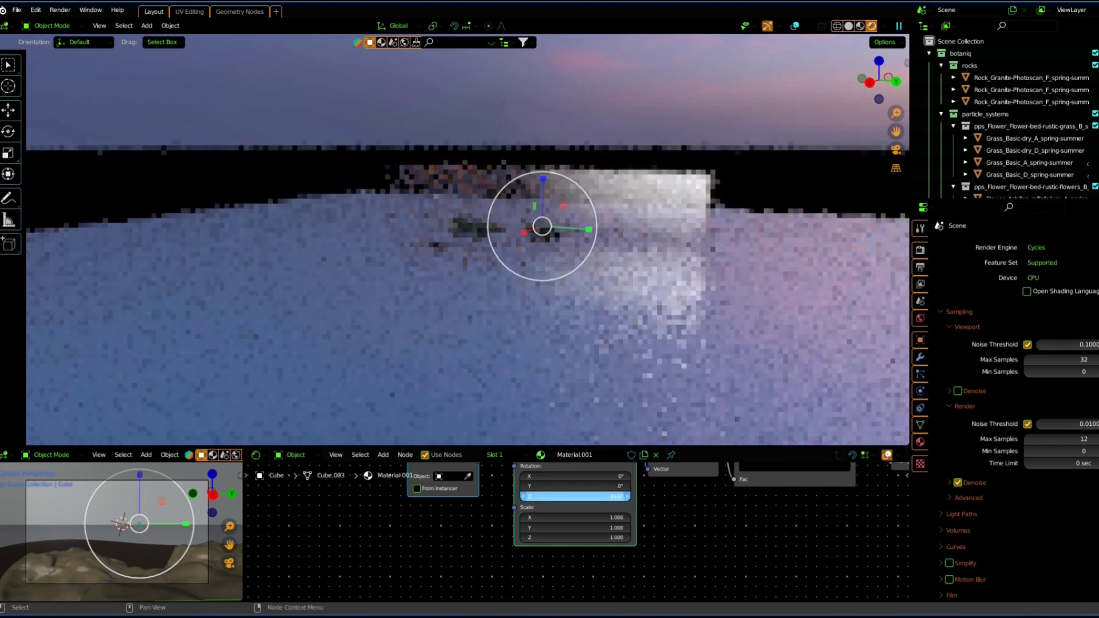
drag(609, 496, 629, 496)
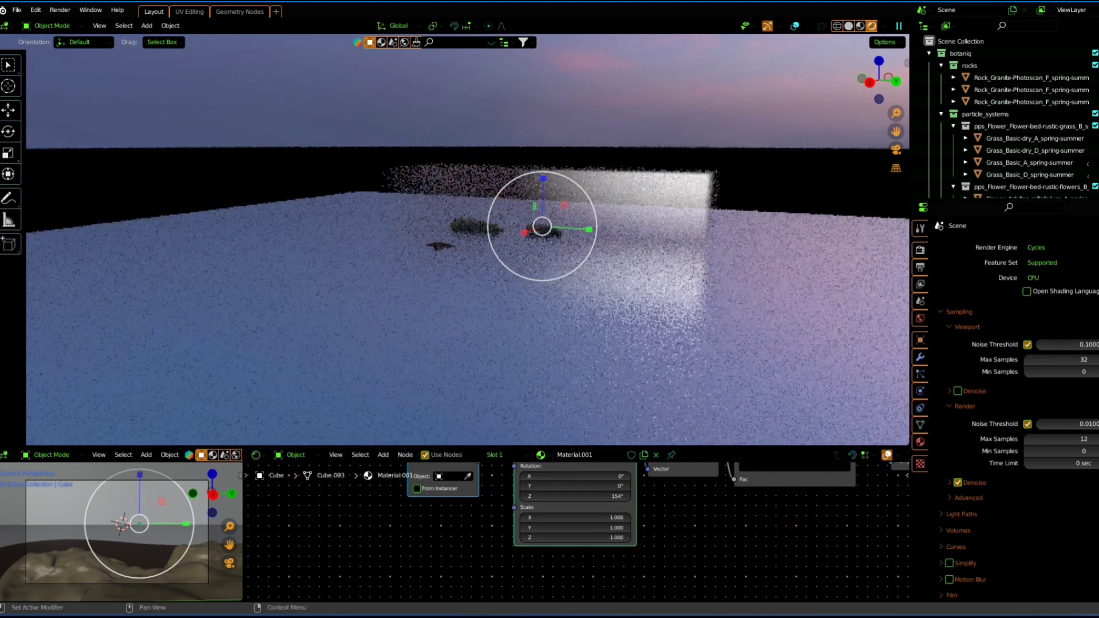
scroll(527, 533, up, 2)
mouse_move(516, 533)
mouse_down()
mouse_move(549, 533)
mouse_move(515, 533)
mouse_up()
drag(584, 562, 584, 554)
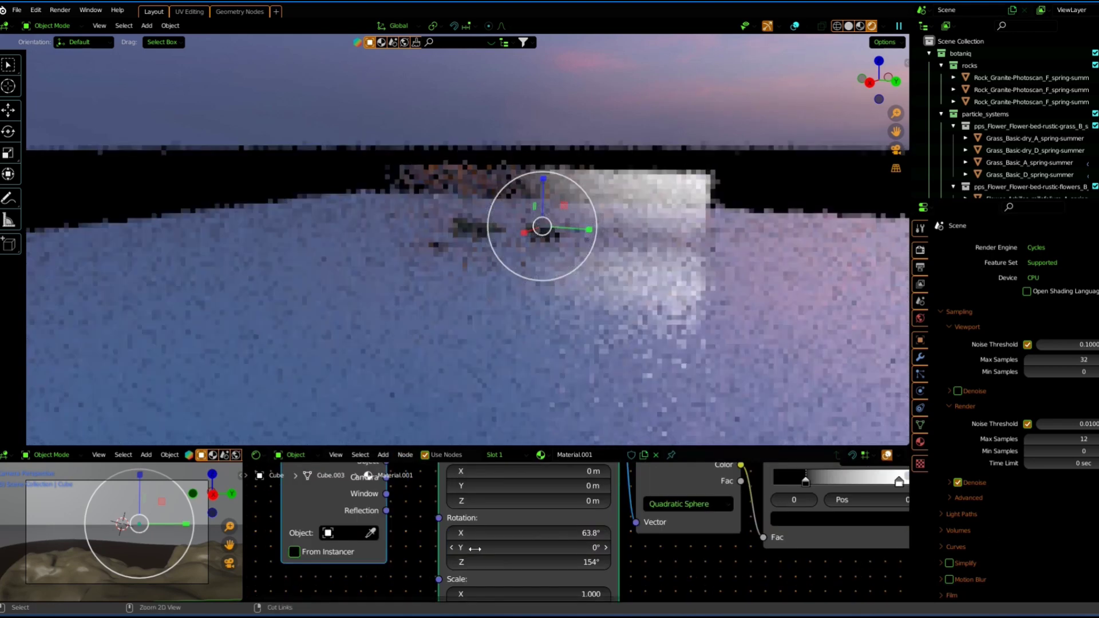
Undo the gradient edits, redo to restore the Mapping nodes, and set a ramp stop to 0.300
key(ctrl+z)
key(ctrl+z)
key(ctrl+z)
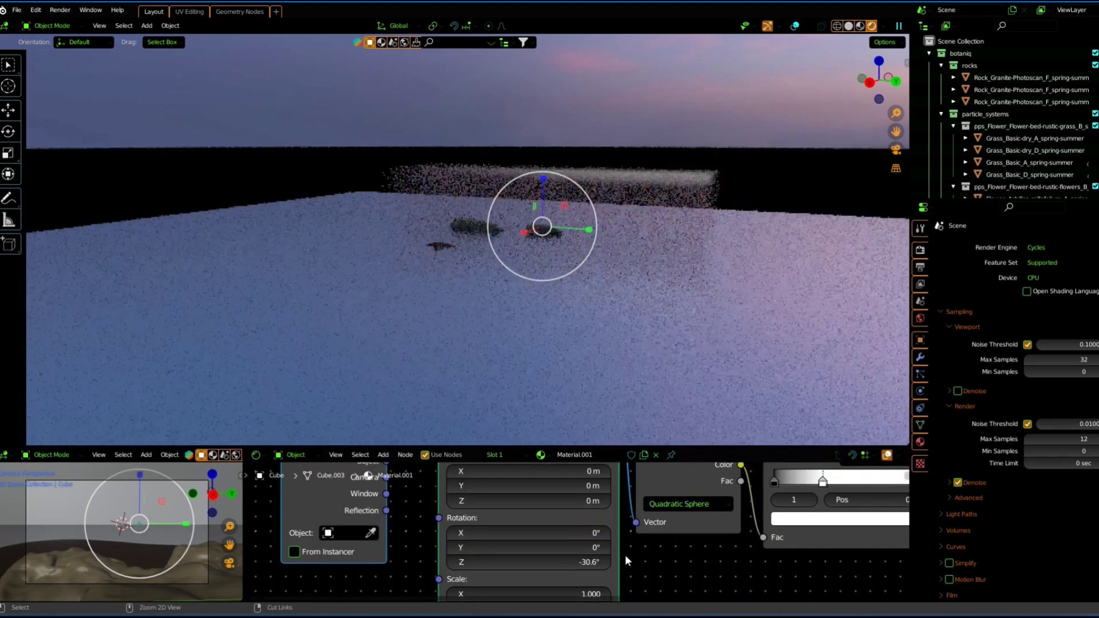
key(ctrl+z)
key(ctrl+z)
key(ctrl+shift+z)
key(ctrl+shift+z)
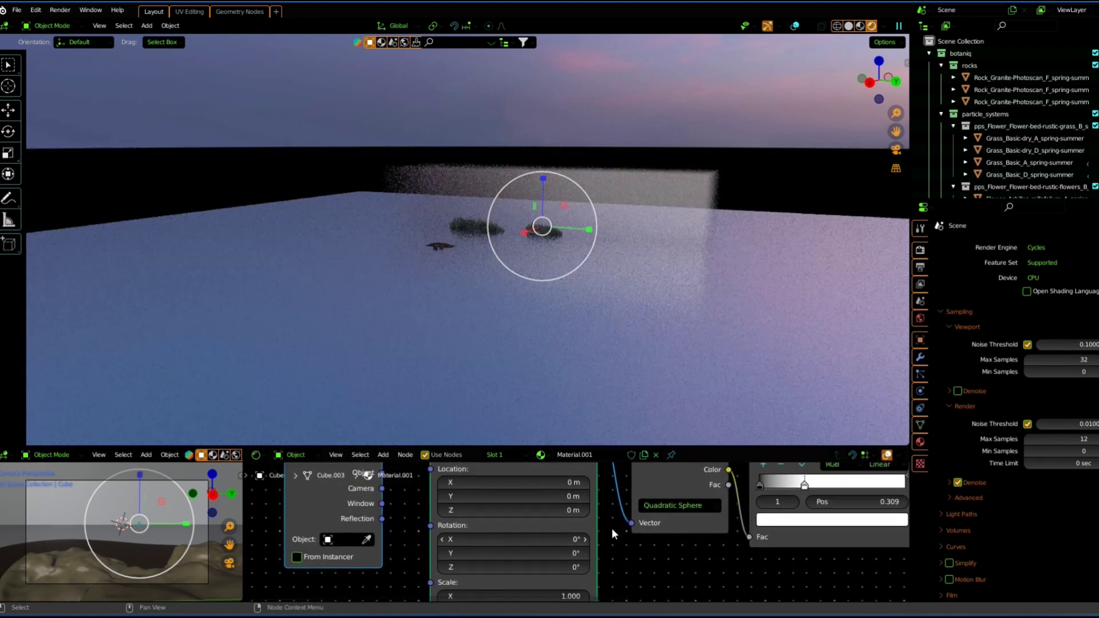
middle_drag(742, 511, 595, 505)
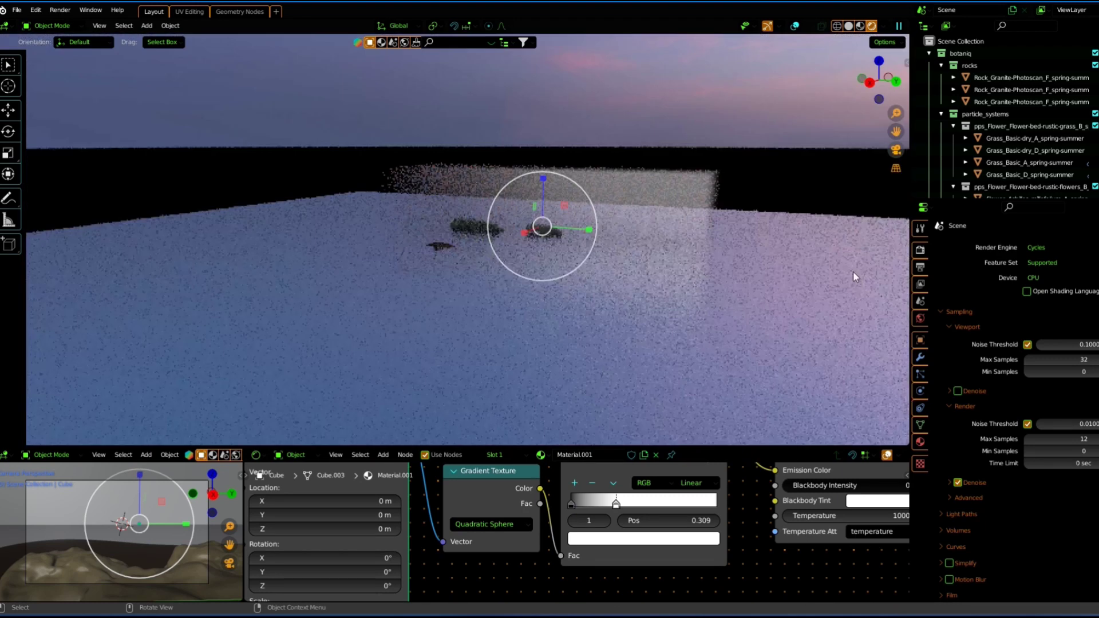
drag(618, 506, 615, 506)
Colour the ramp's white stop orange and lighten the black stop, then view through the camera
key(ctrl+space)
scroll(717, 366, down, 2)
click(650, 327)
click(614, 172)
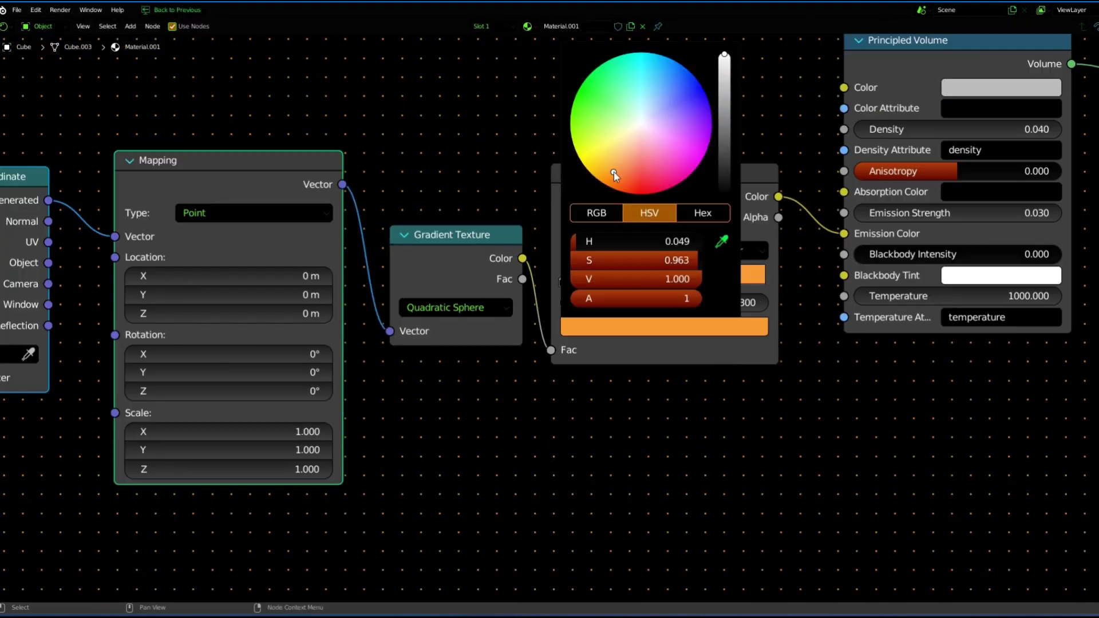
click(565, 280)
click(608, 327)
scroll(619, 117, up, 10)
scroll(619, 117, up, 10)
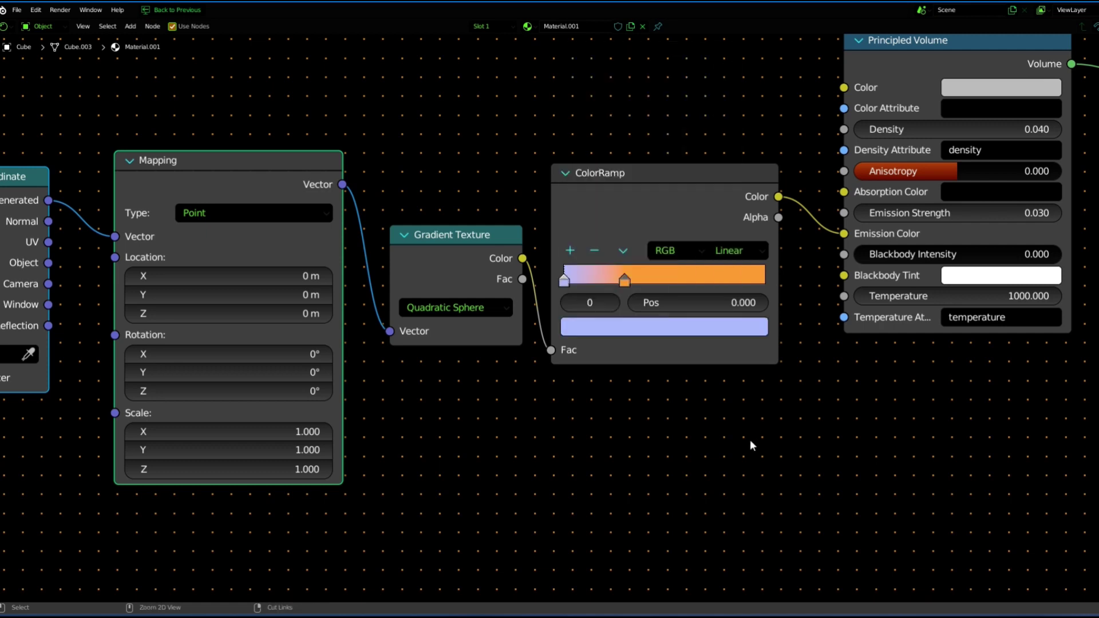
key(ctrl+space)
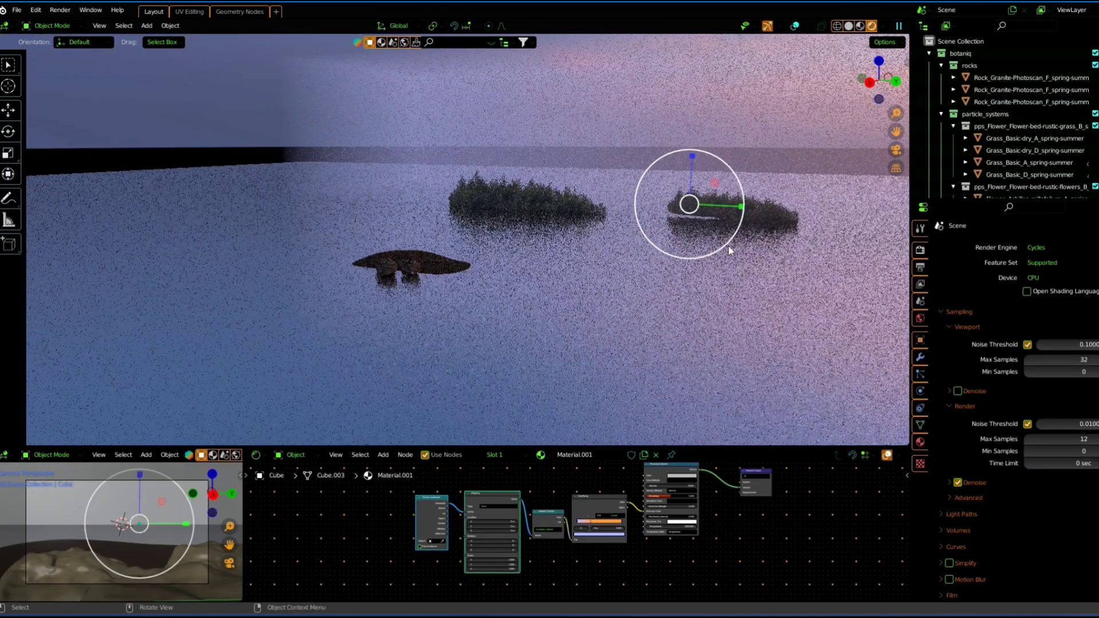
click(896, 150)
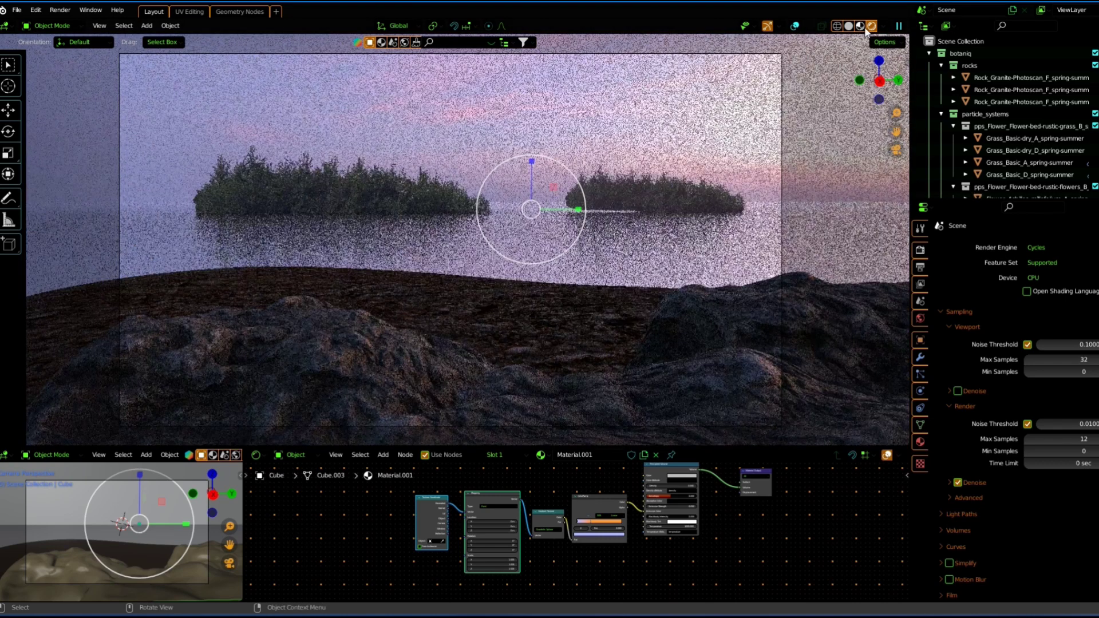
scroll(667, 537, up, 2)
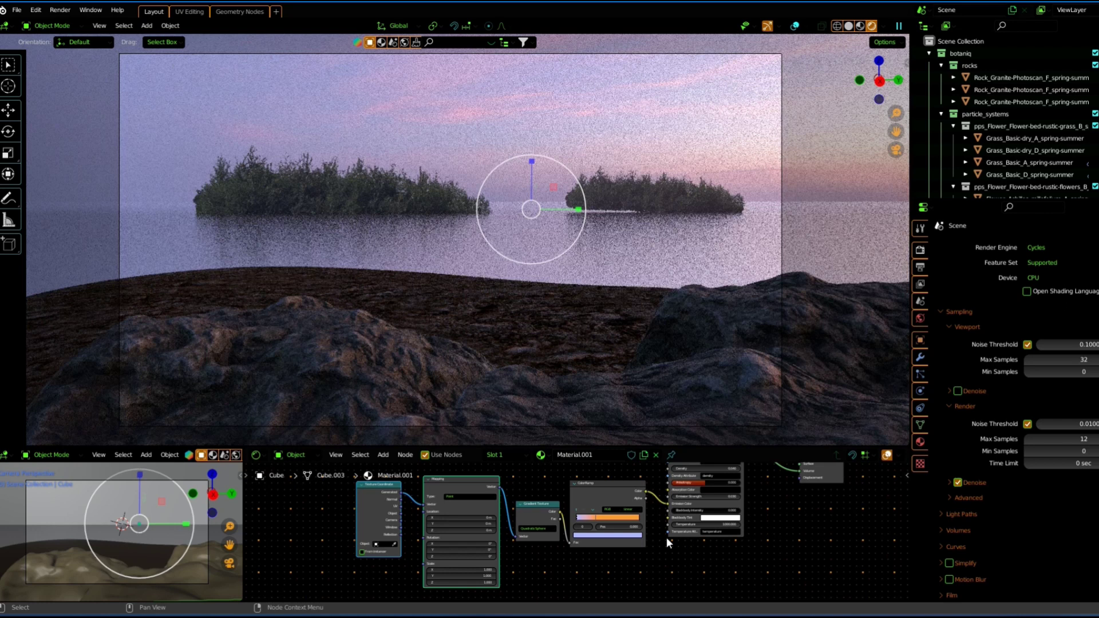
scroll(666, 537, up, 3)
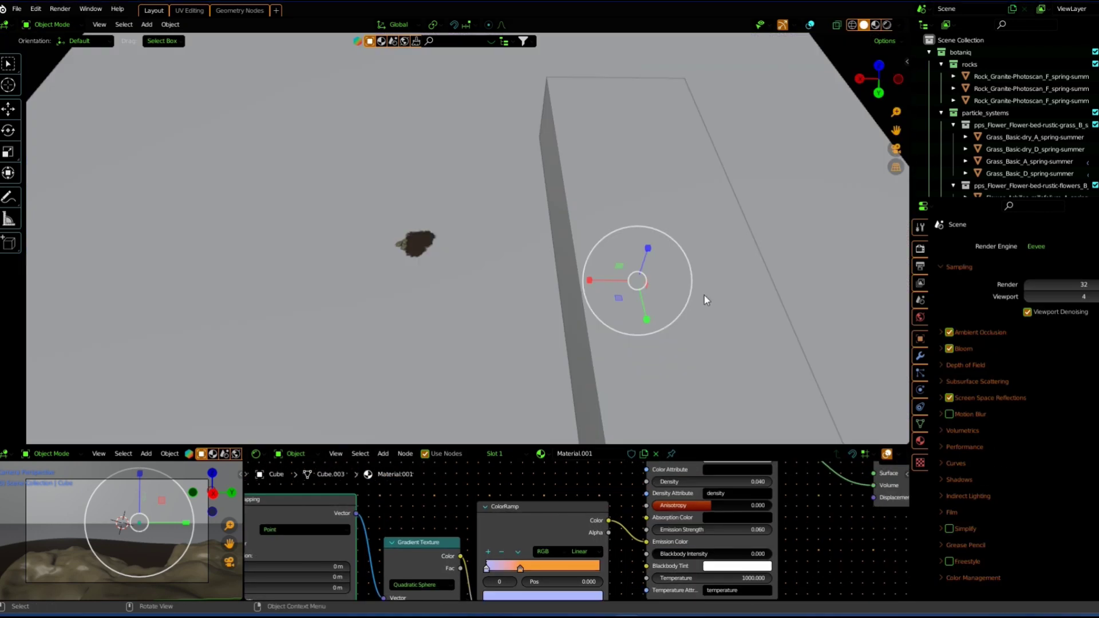
Delete the fog box and add a mesh plane near the islands
key(Delete)
key(shift+a)
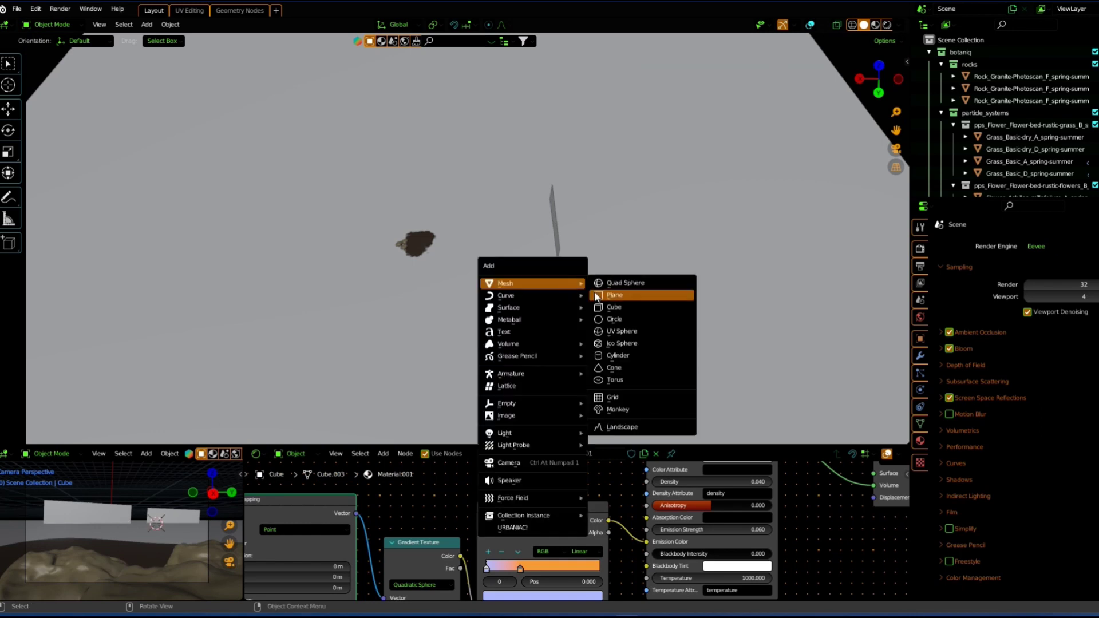
click(596, 295)
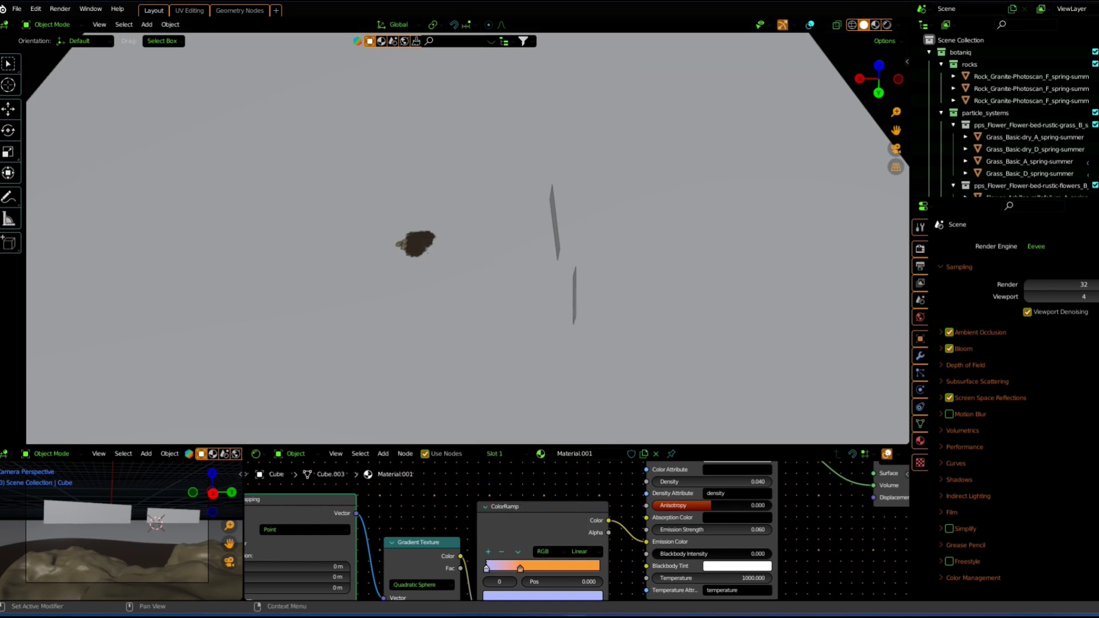
mouse_move(516, 146)
middle_down()
mouse_move(537, 135)
mouse_move(600, 290)
middle_up()
key(shift+a)
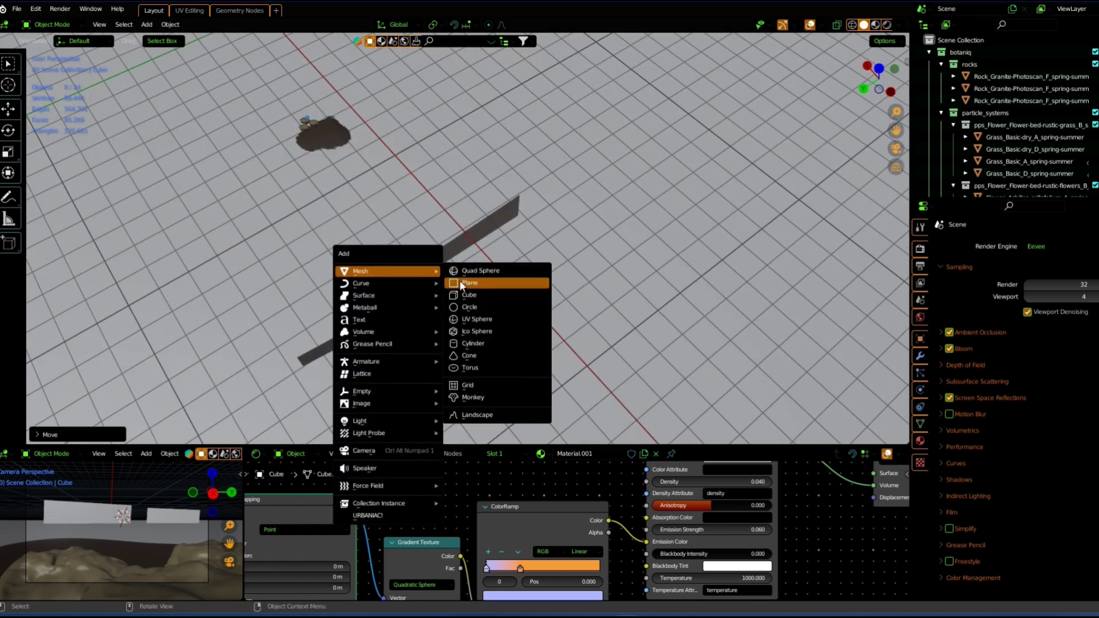
click(459, 281)
Rotate the plane 99° around Y and scale it into a large upright wall
key(r)
text(y99)
key(Return)
key(s)
click(167, 188)
click(896, 149)
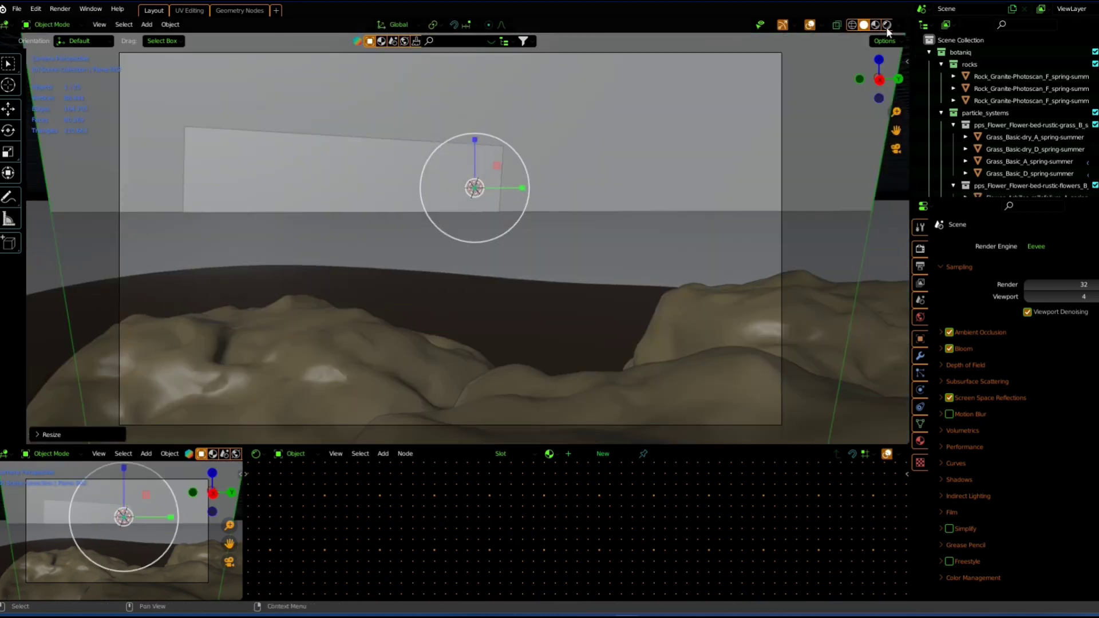
Give the plane a new emission material at strength 5.2 with brighter colour, then delete it
click(600, 454)
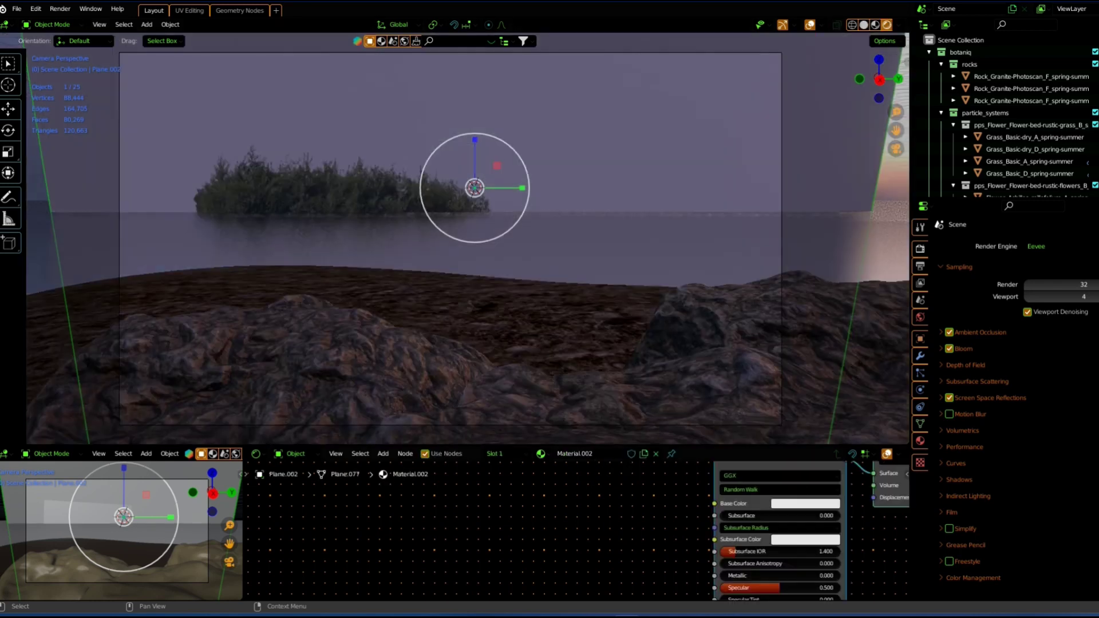
middle_drag(847, 572, 715, 529)
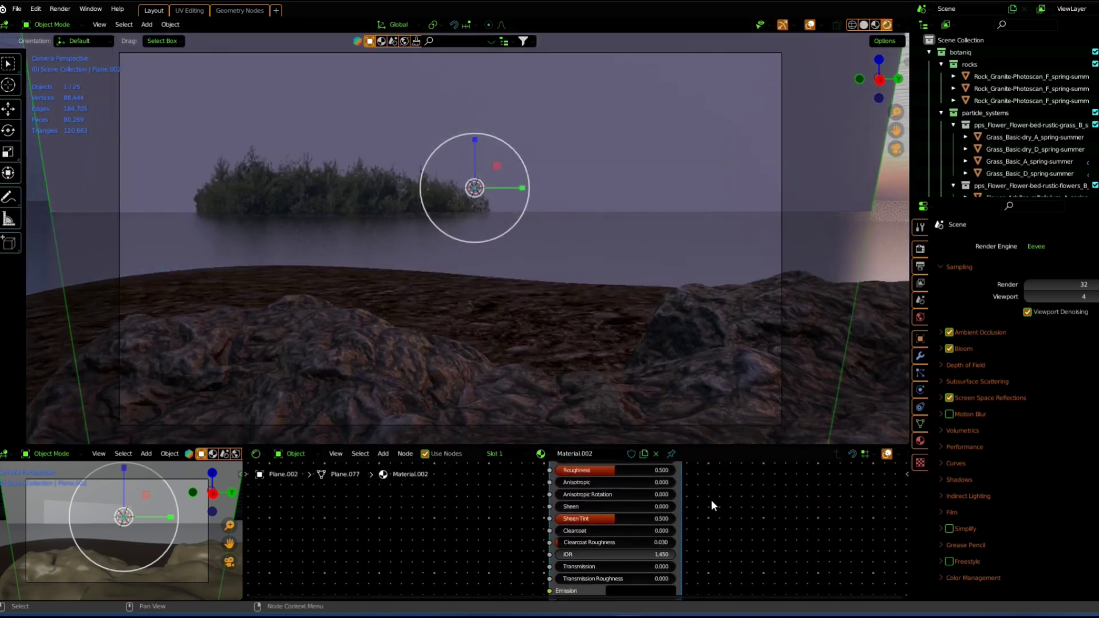
scroll(596, 538, up, 1)
click(578, 519)
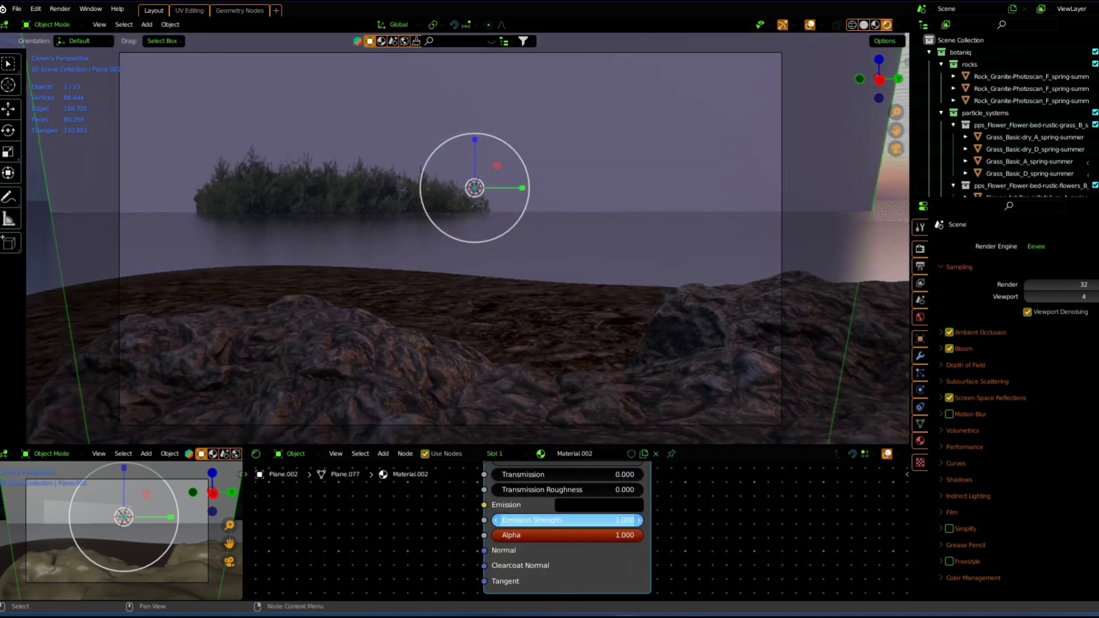
drag(578, 520, 655, 530)
click(616, 506)
drag(610, 470, 629, 470)
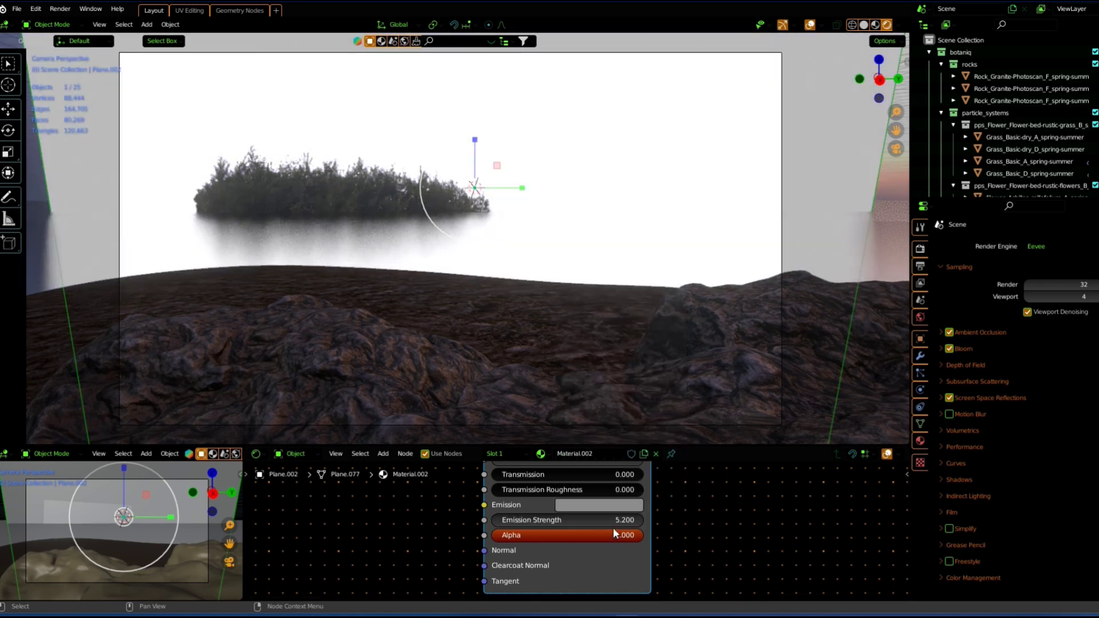
key(Delete)
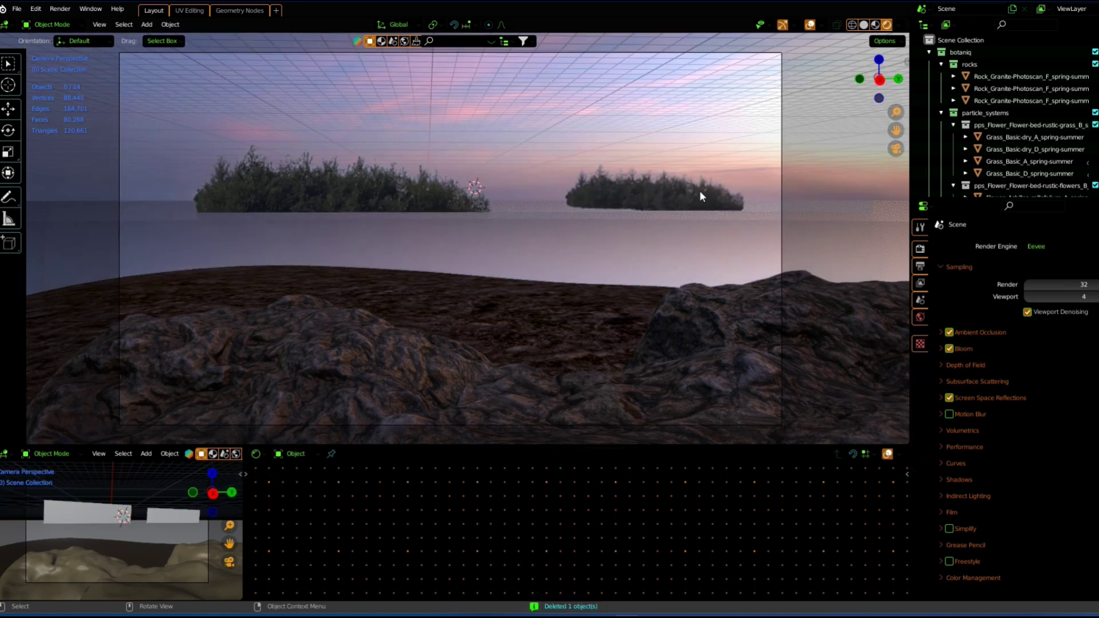
key(super+h)
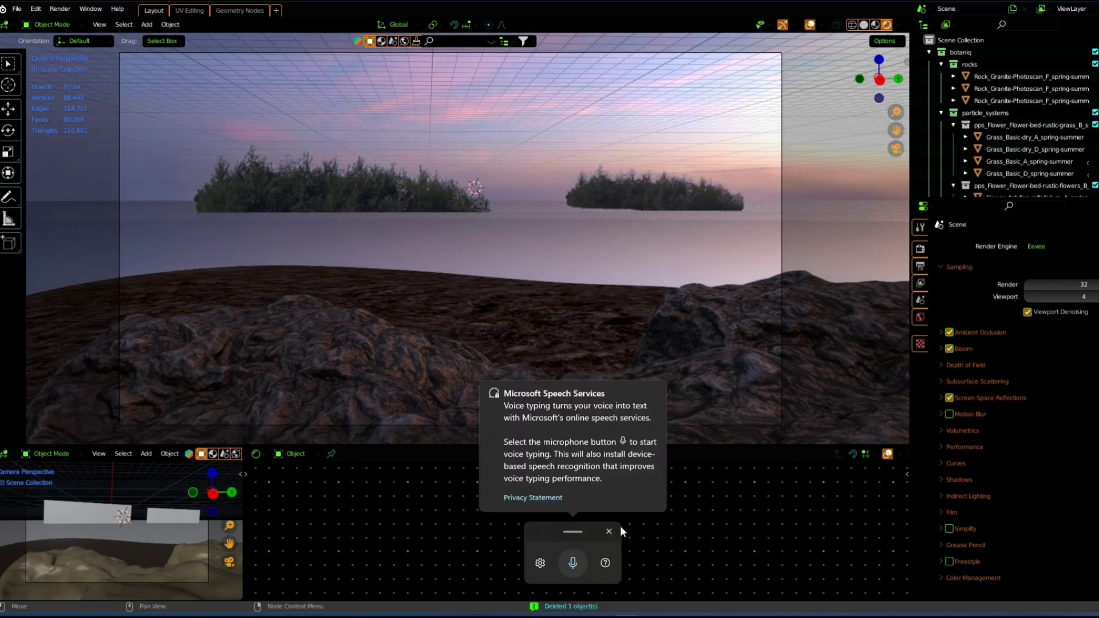
Dismiss the voice typing popup and hide the viewport overlays
click(609, 531)
key(ctrl+v)
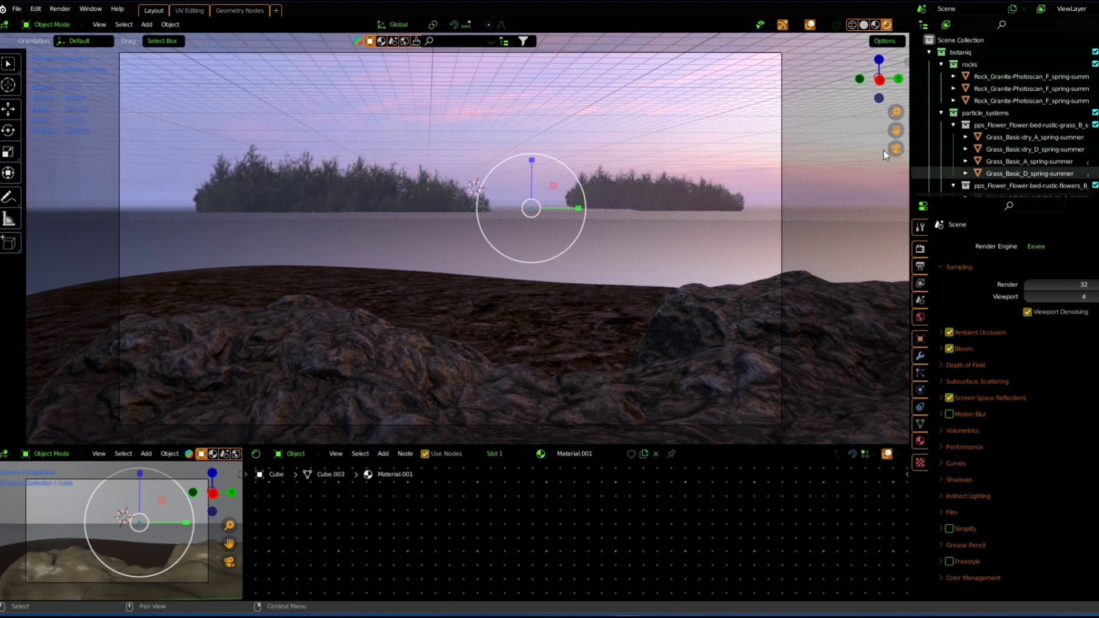
click(812, 25)
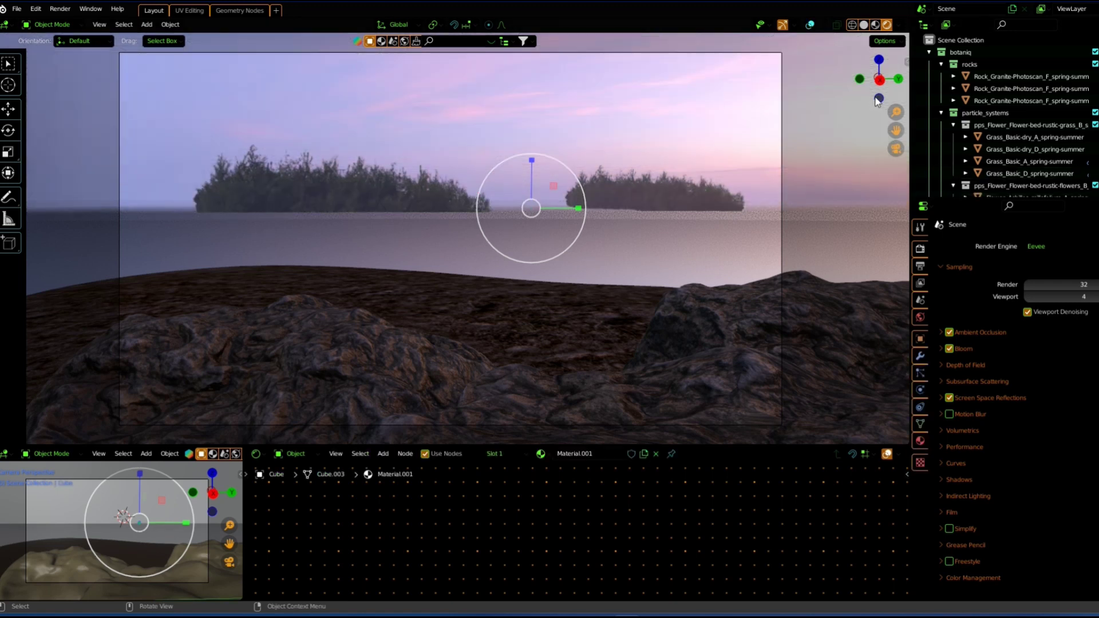
Set the render engine to Cycles and return the viewport to Solid shading
click(1039, 247)
click(1049, 283)
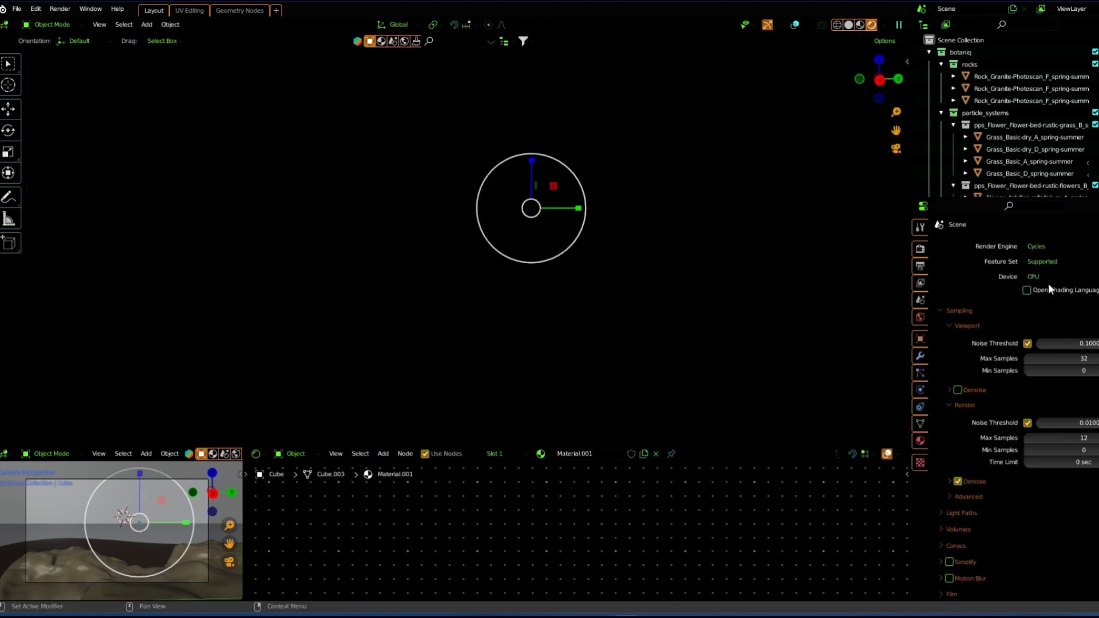
click(1038, 246)
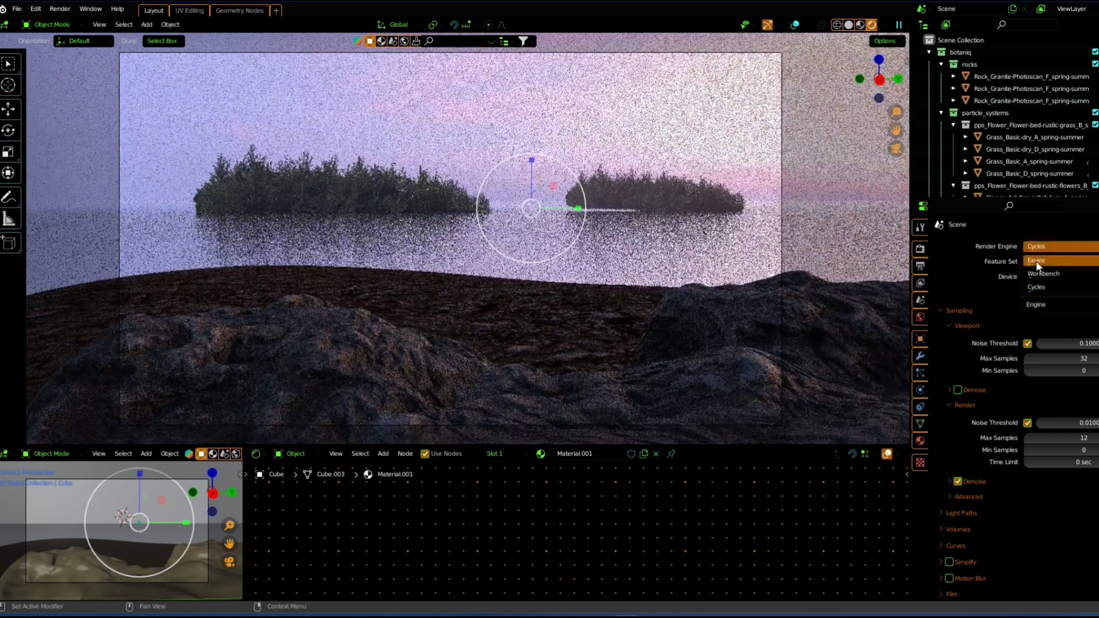
click(1038, 248)
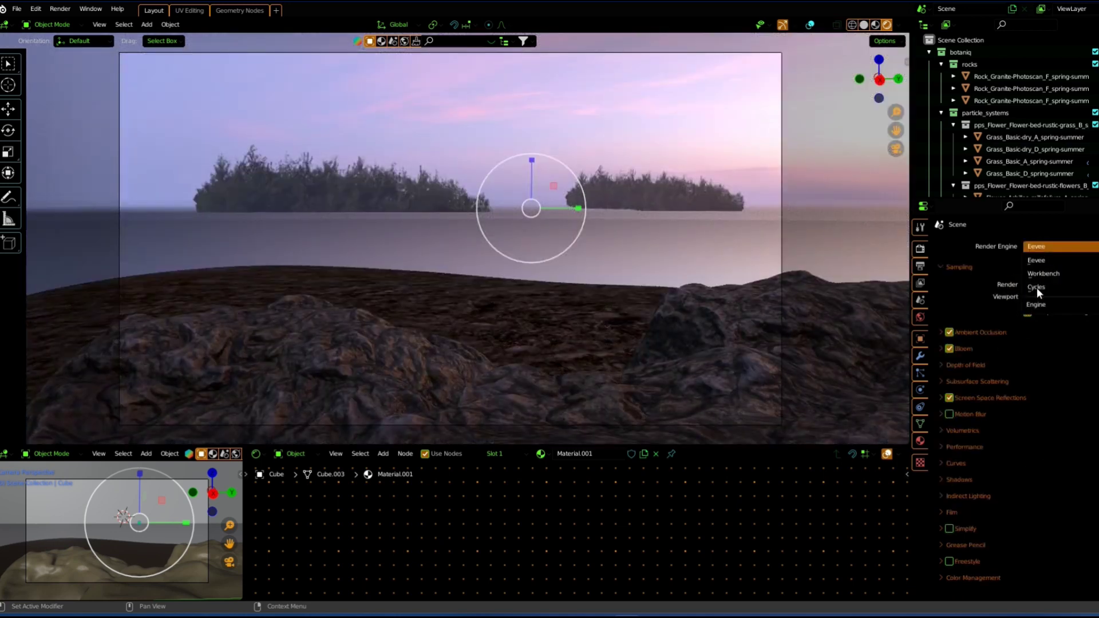
click(1036, 287)
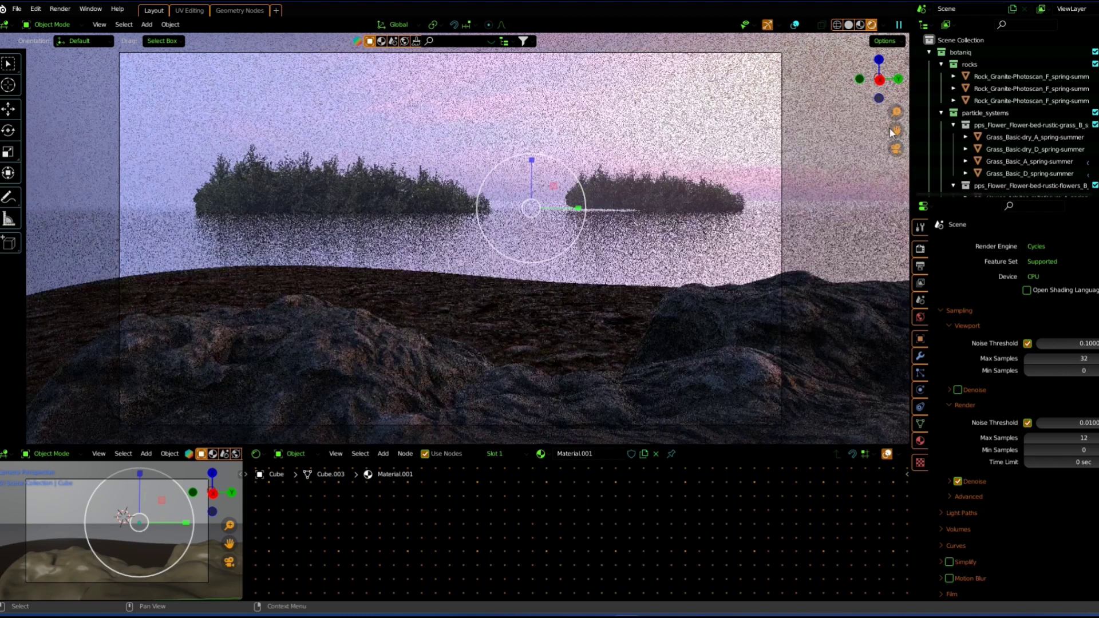
click(848, 24)
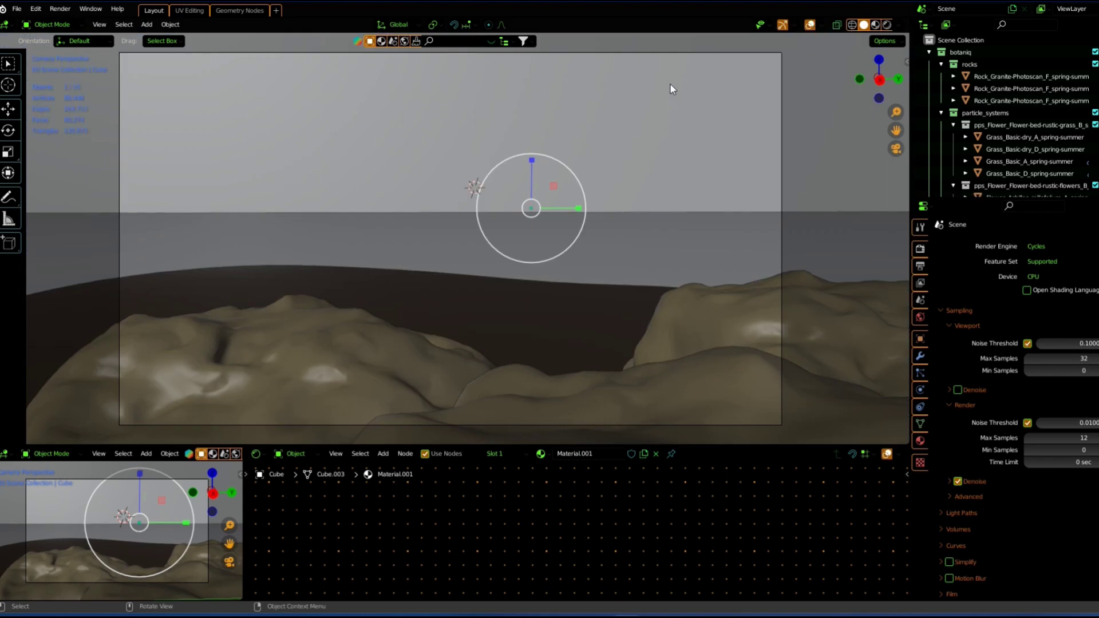
Hide the grey backdrop, then rescale the left grass cutout and shift it further left
key(h)
click(455, 169)
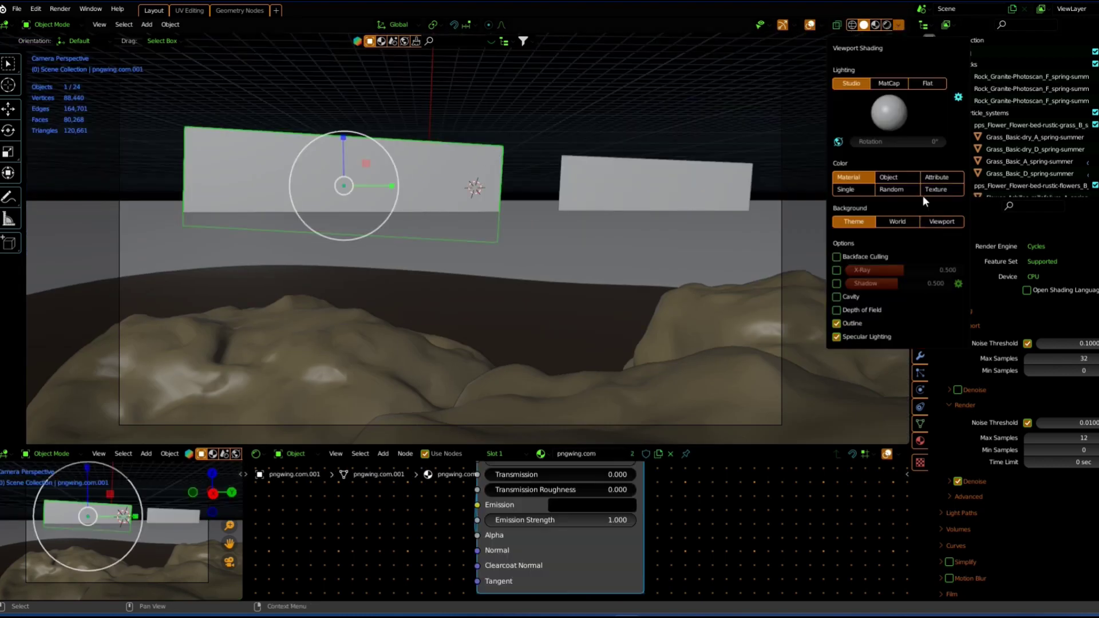
click(875, 25)
key(s)
click(401, 171)
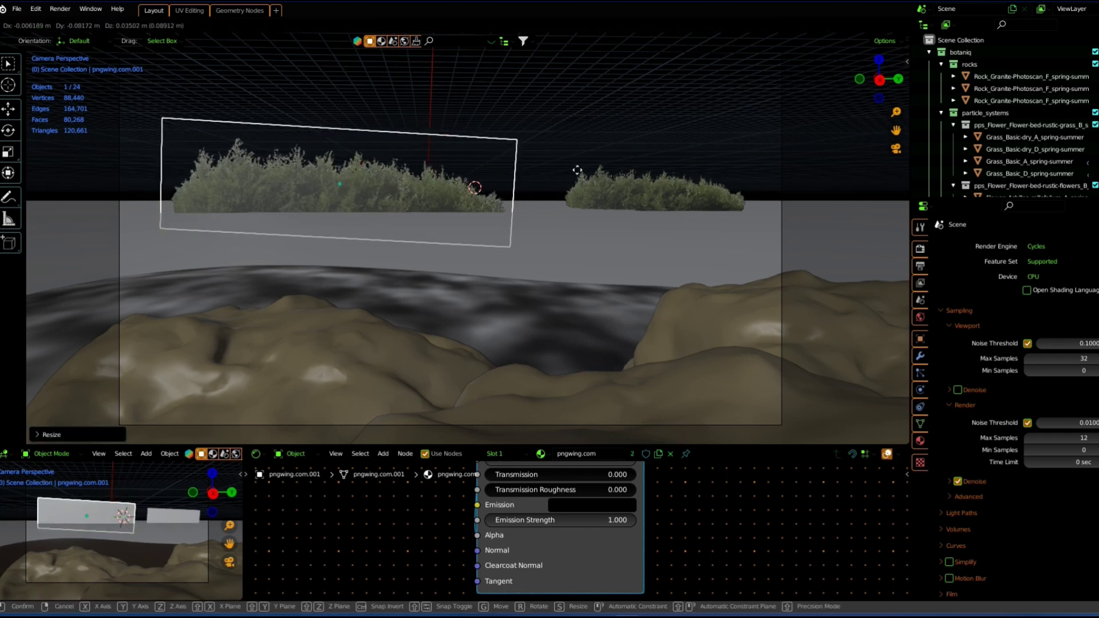
key(g)
click(530, 173)
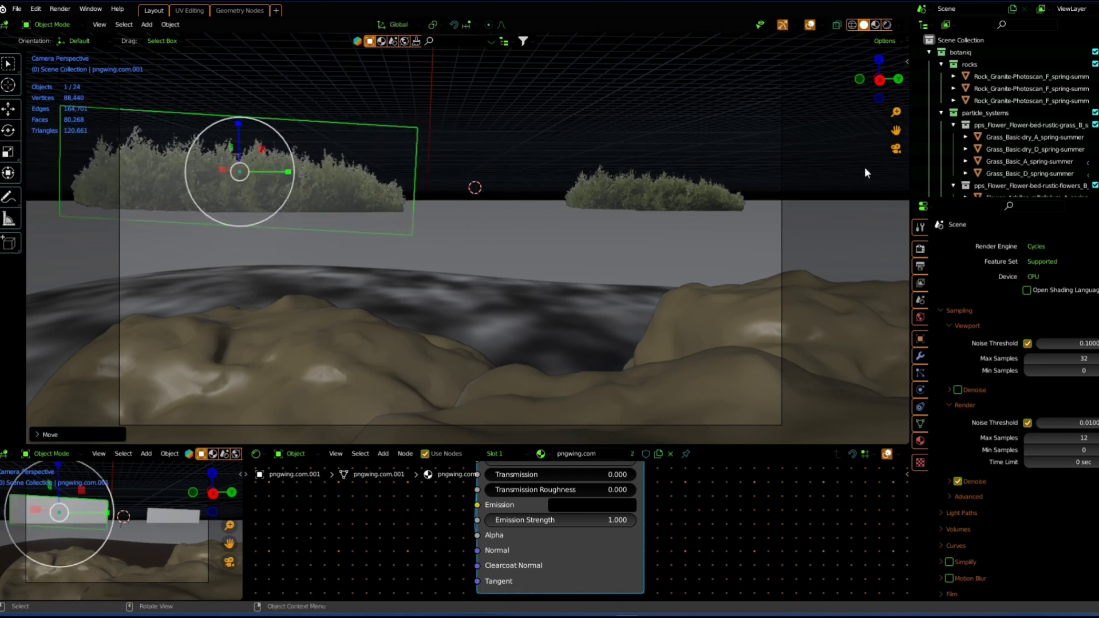
Enlarge the other grass cutout plane and shift it to the right
mouse_move(530, 173)
middle_down()
mouse_move(636, 244)
mouse_move(553, 334)
middle_up()
click(554, 333)
key(s)
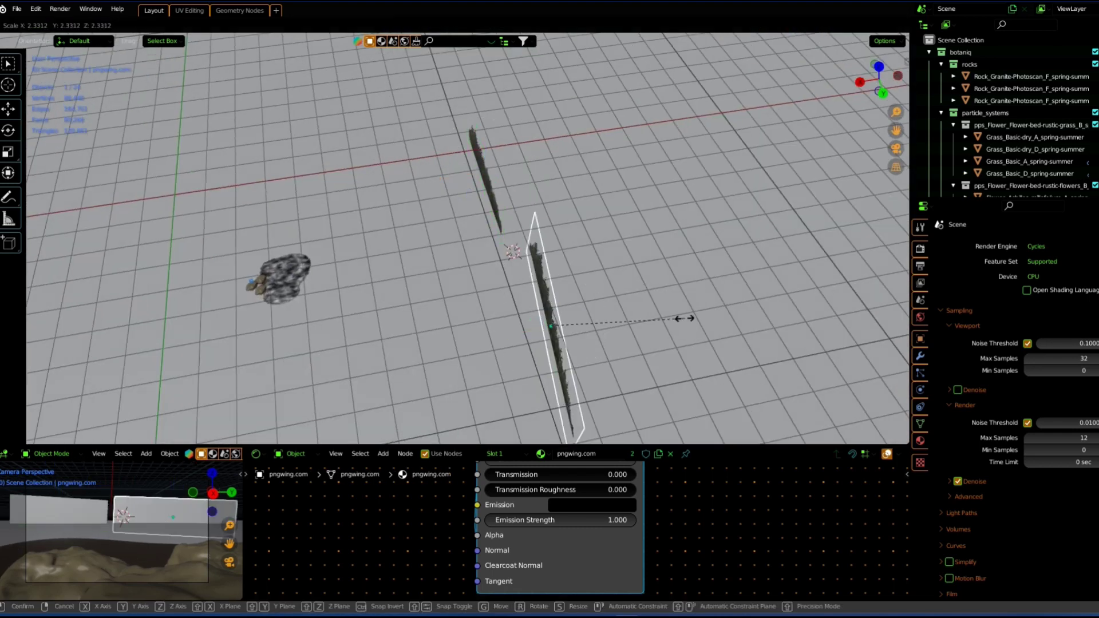
click(401, 395)
scroll(231, 454, down, 3)
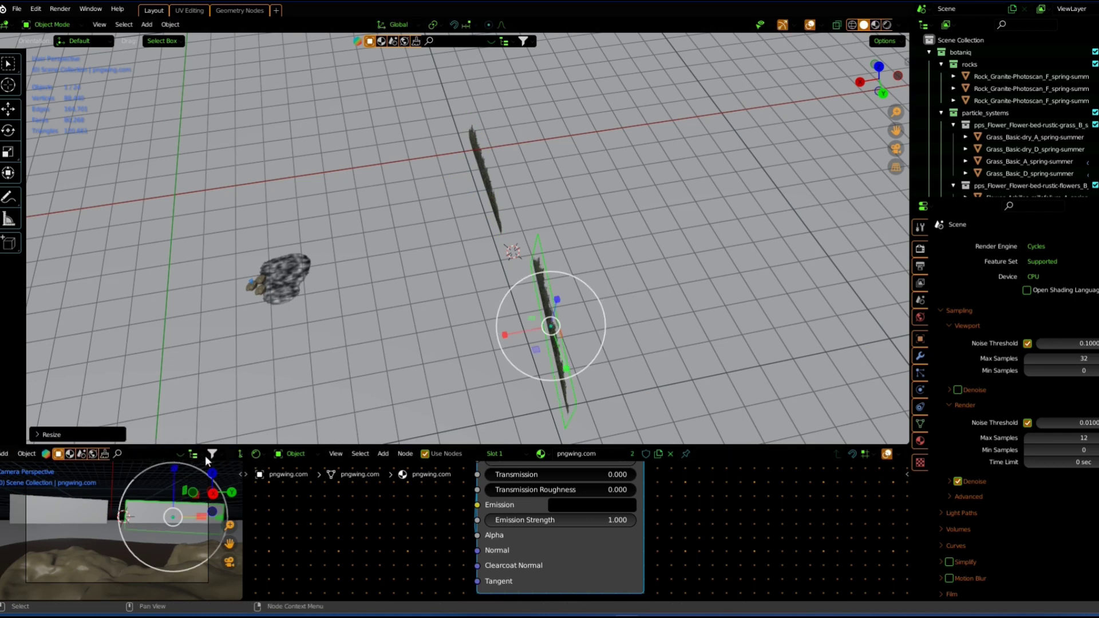
scroll(217, 475, down, 2)
scroll(213, 458, down, 2)
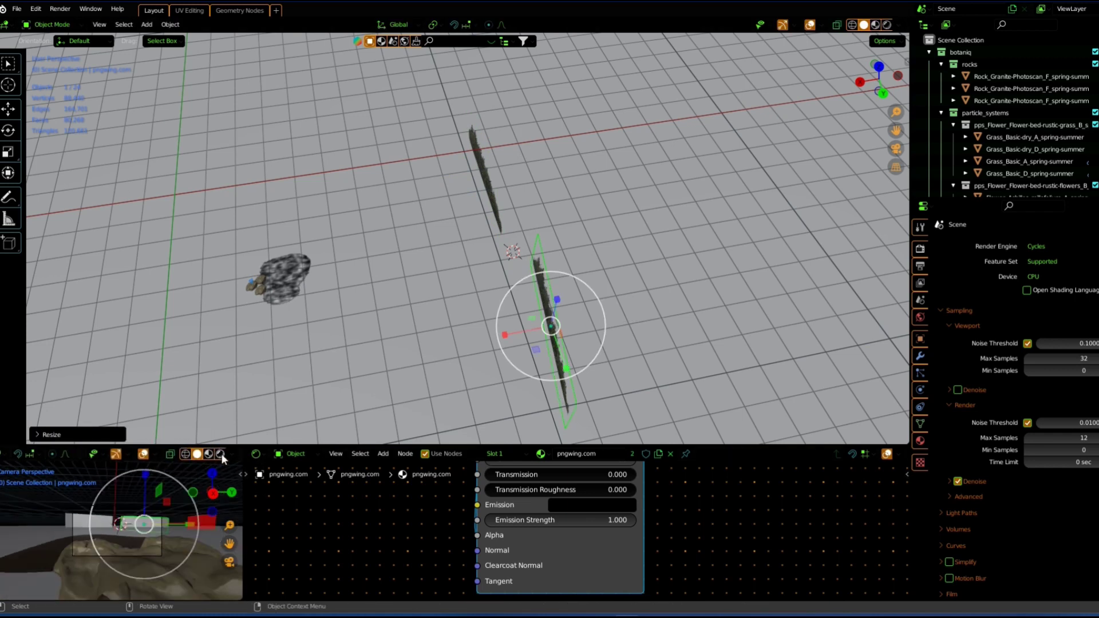
click(230, 454)
middle_drag(168, 558, 169, 461)
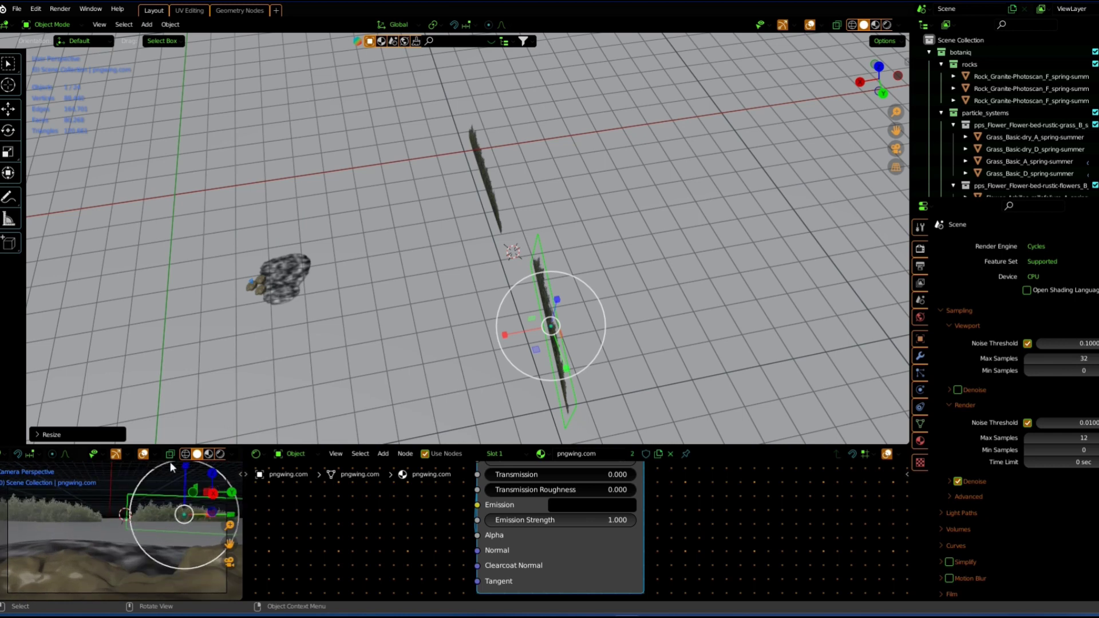
click(9, 109)
drag(551, 326, 616, 313)
Duplicate the grass cutout and fit the copy into the camera view by scaling, moving and rotating
key(shift+d)
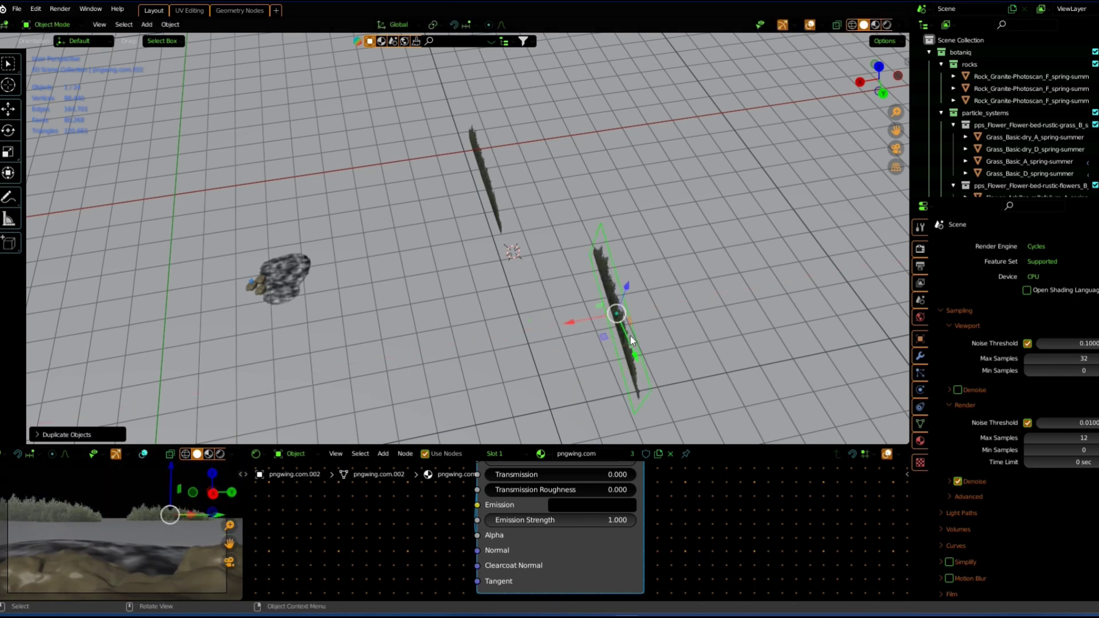
click(646, 215)
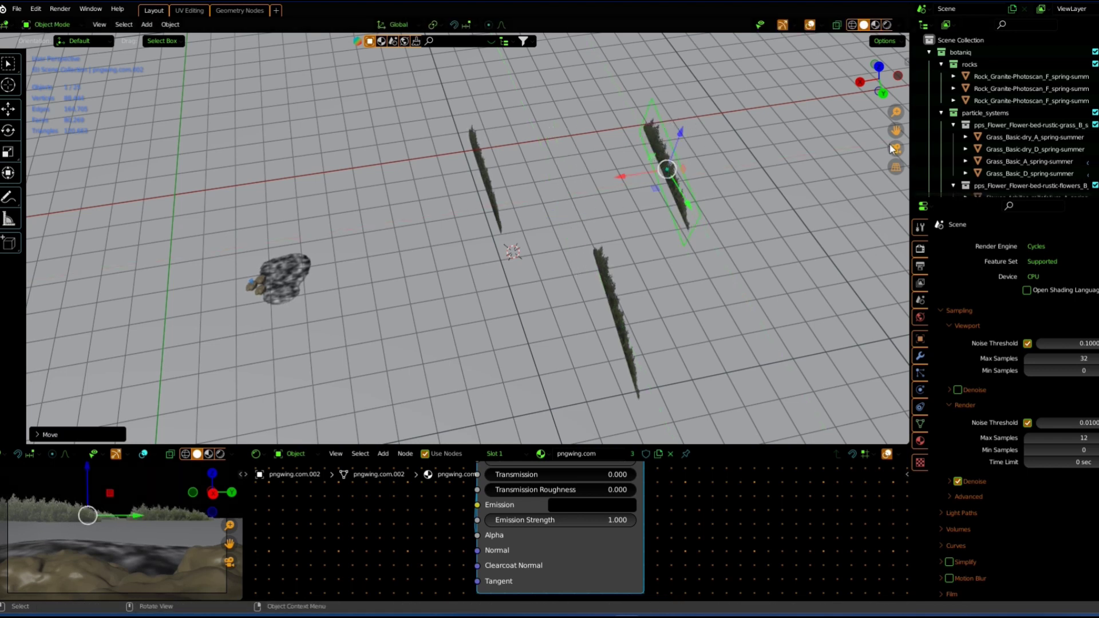
key(KP_0)
key(s)
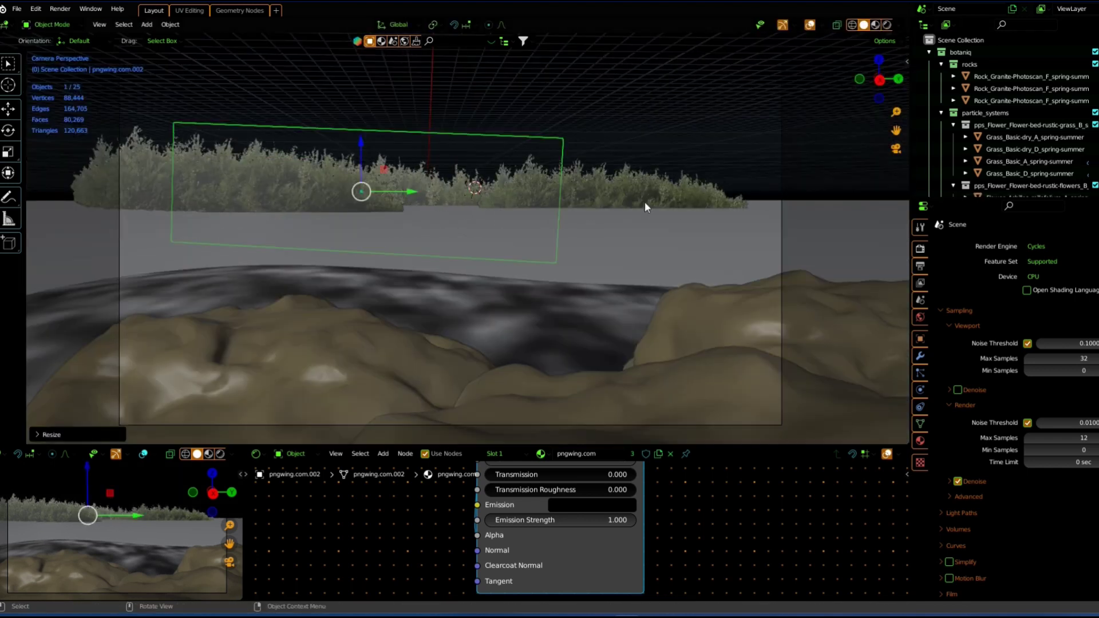
click(658, 180)
key(g)
click(630, 172)
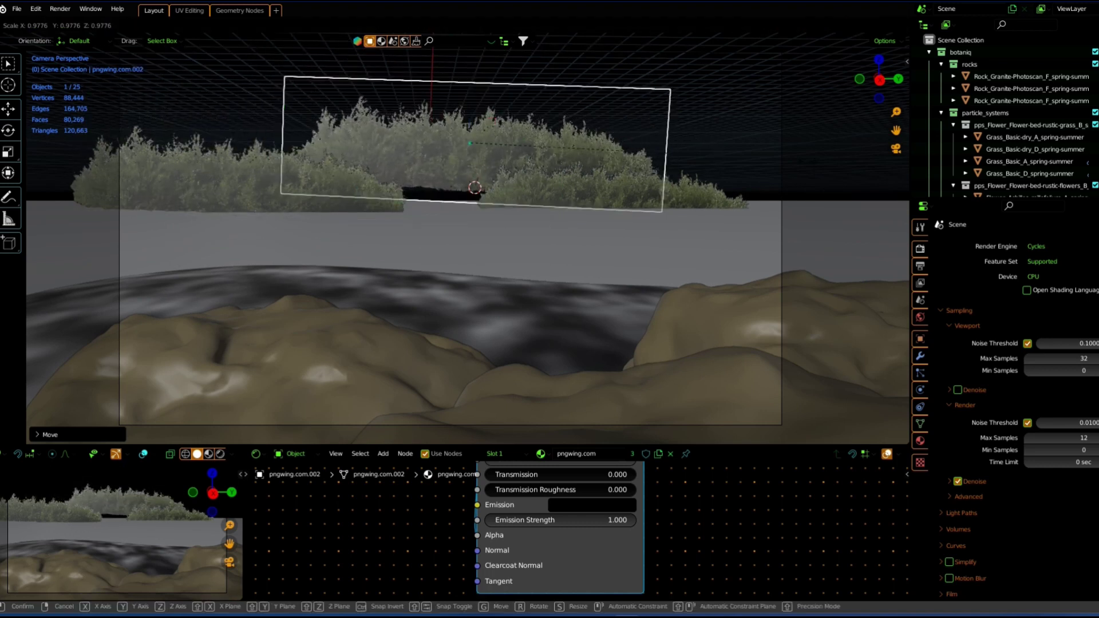
key(s)
click(656, 197)
key(r)
click(659, 194)
key(g)
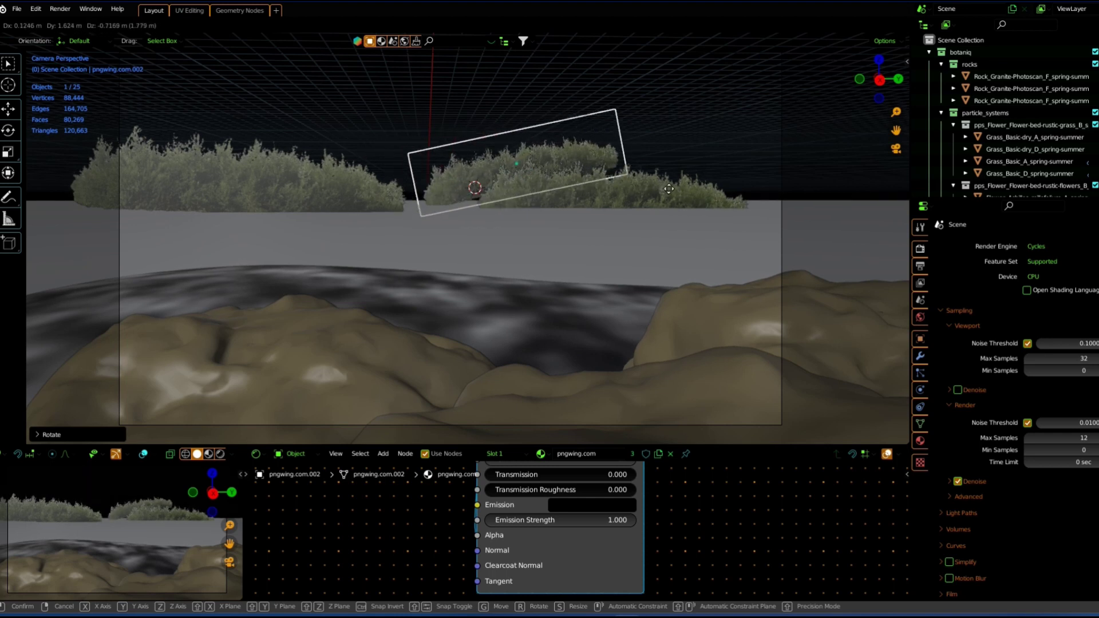
click(667, 188)
Level the copy, settle it between the two islands, and preview in Rendered shading
click(896, 149)
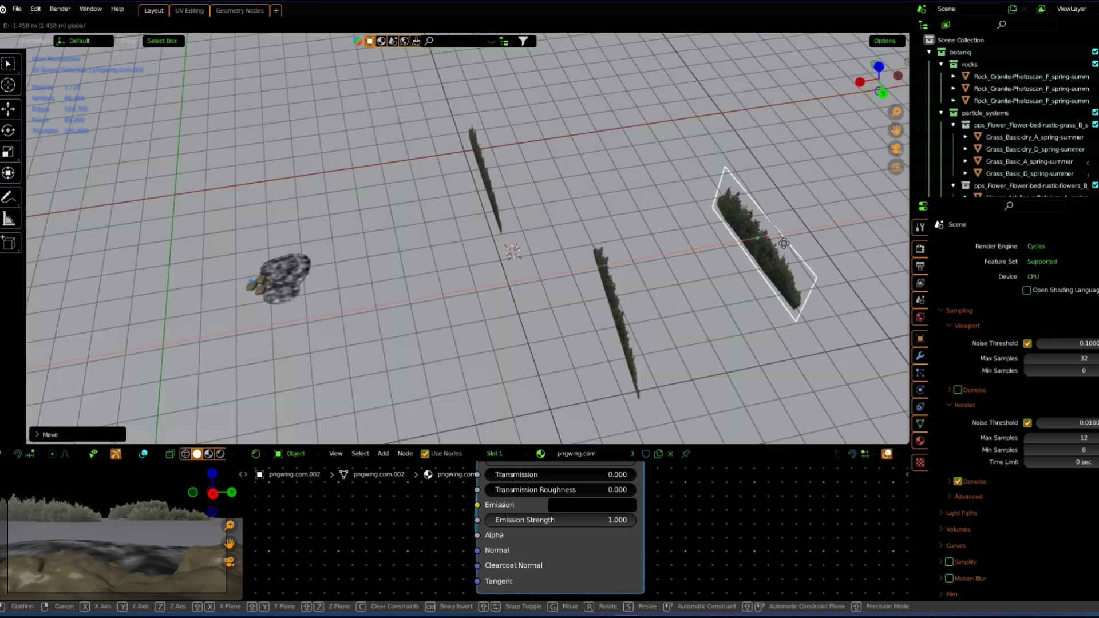
click(896, 149)
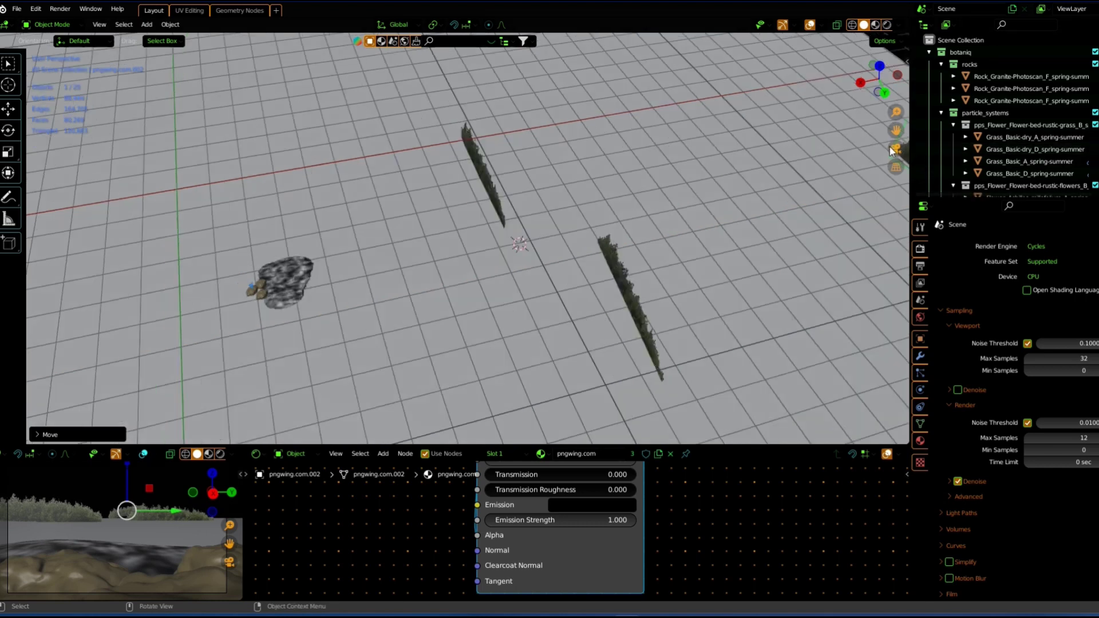
key(r)
click(628, 179)
key(g)
click(629, 178)
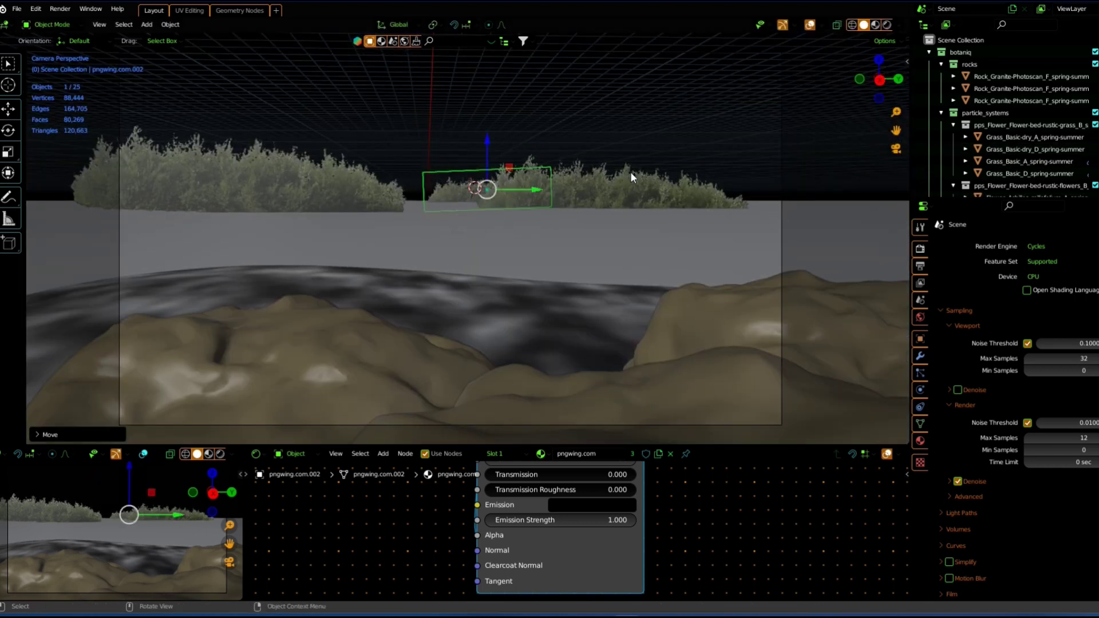
click(806, 149)
click(886, 25)
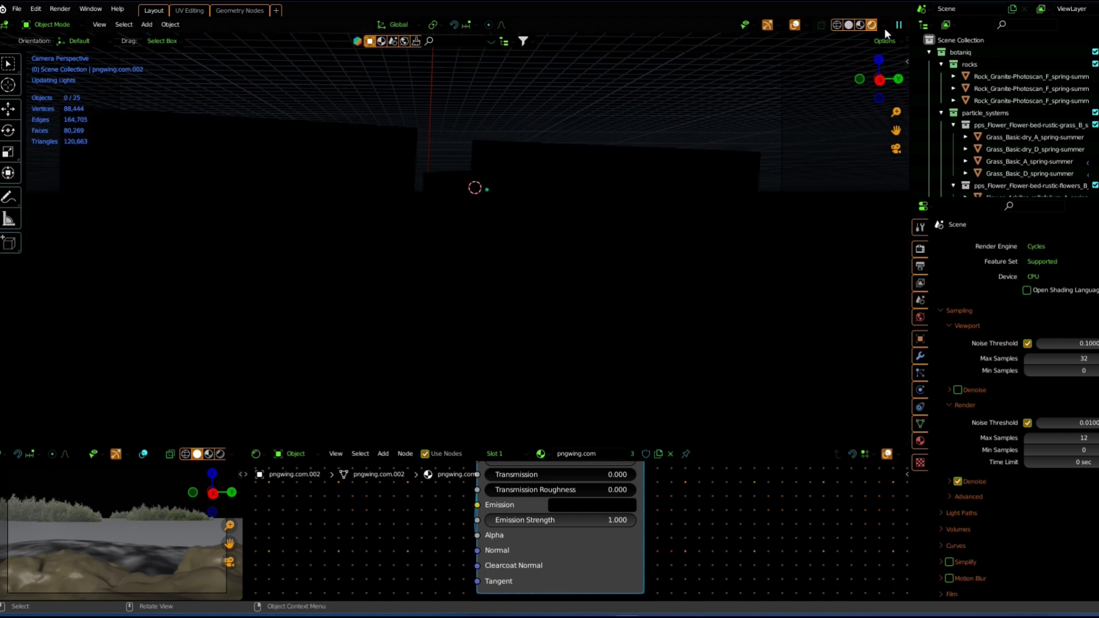
In solid shading, raise the left grass plane slightly and start rotating it
click(659, 196)
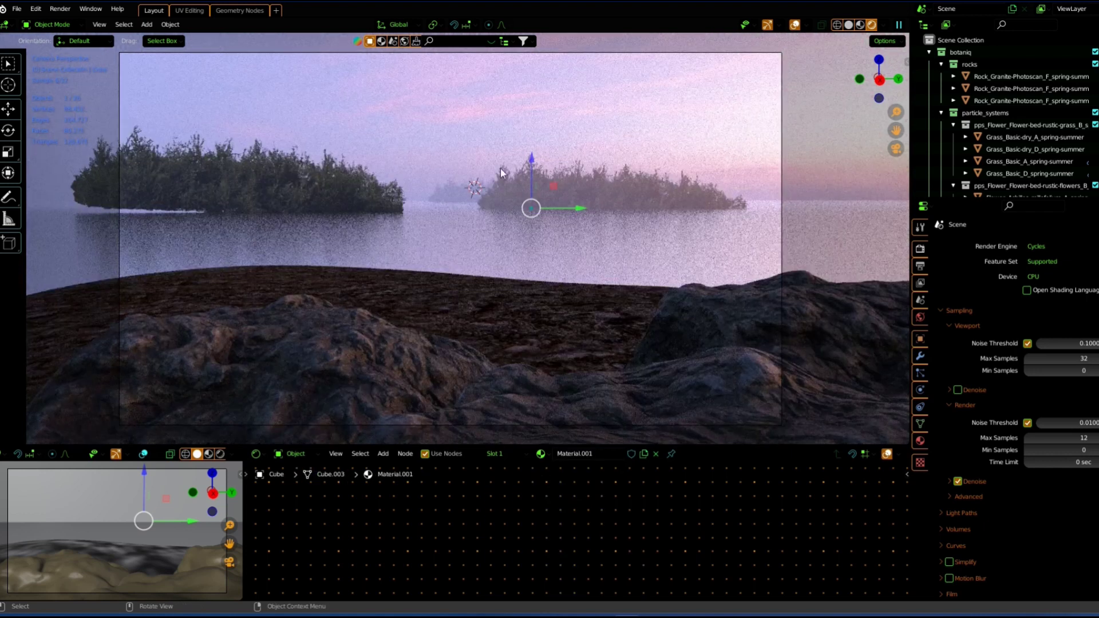
click(848, 24)
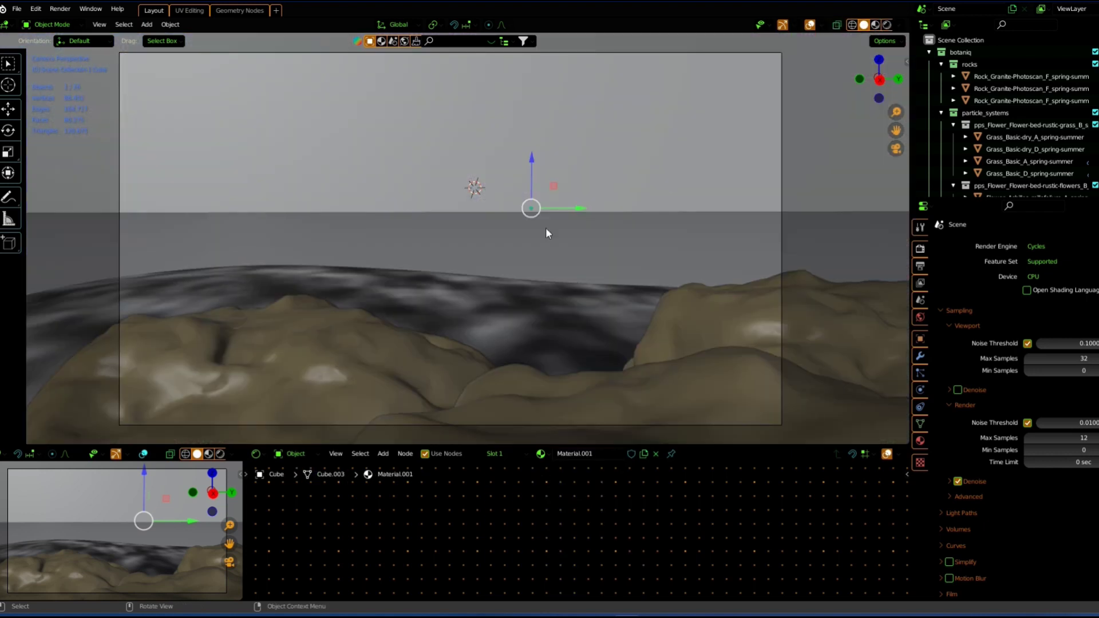
click(278, 200)
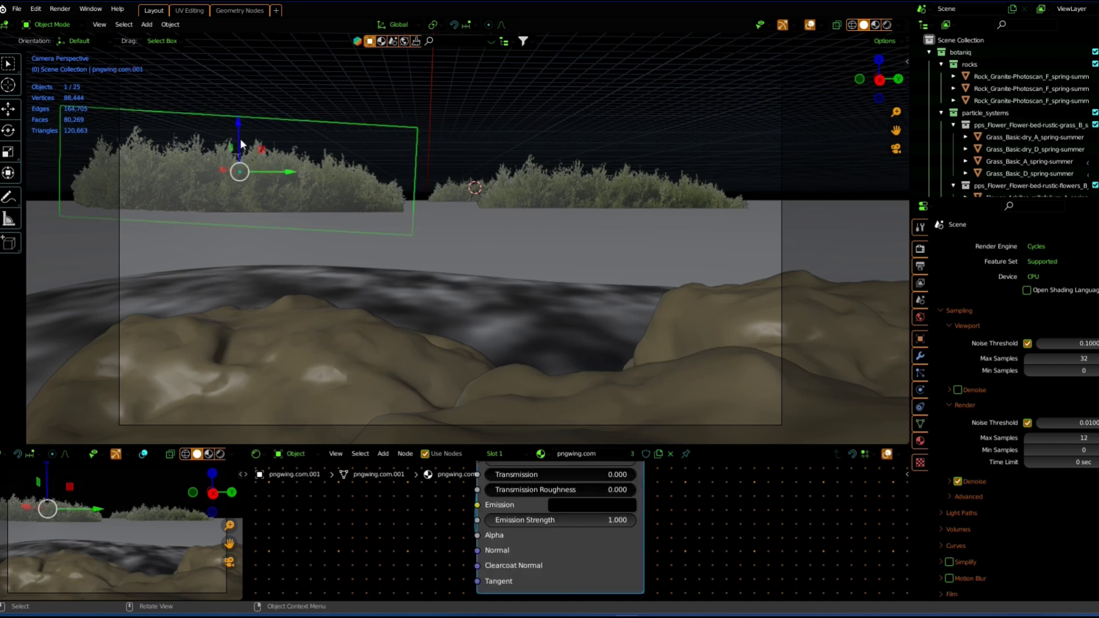
drag(243, 144, 240, 150)
click(240, 150)
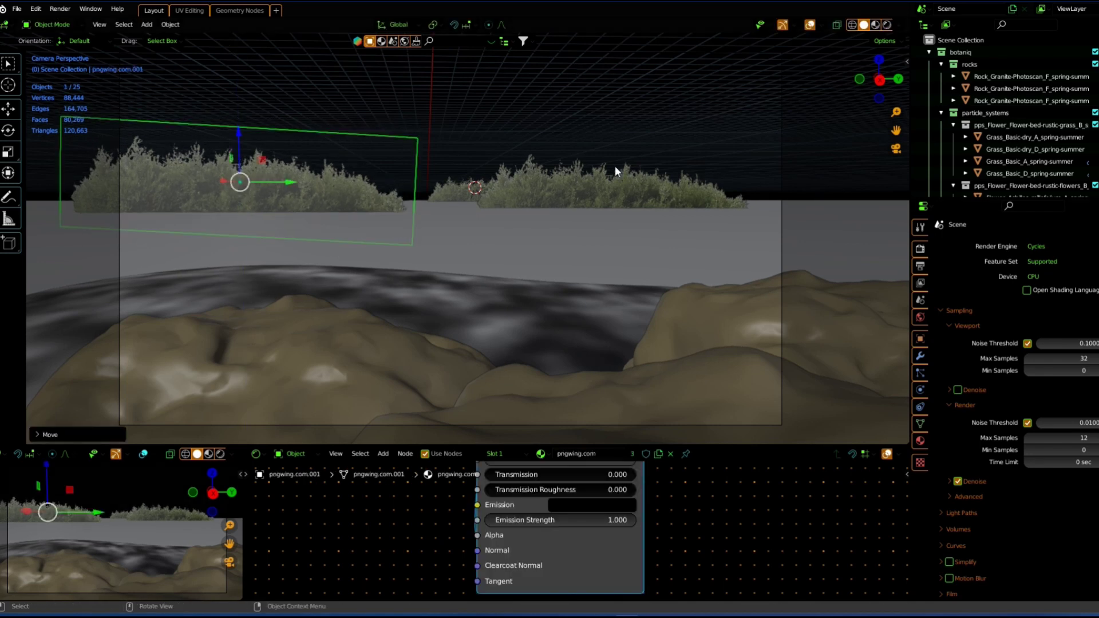
key(r)
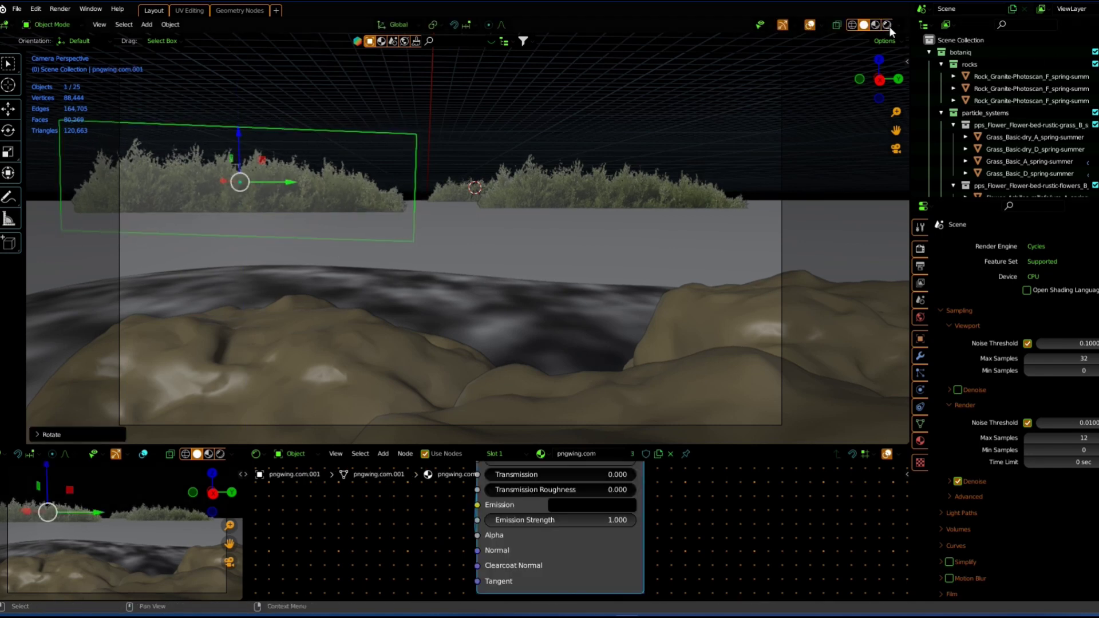
Preview rendered and enable the ground's grass particles in the render
click(887, 25)
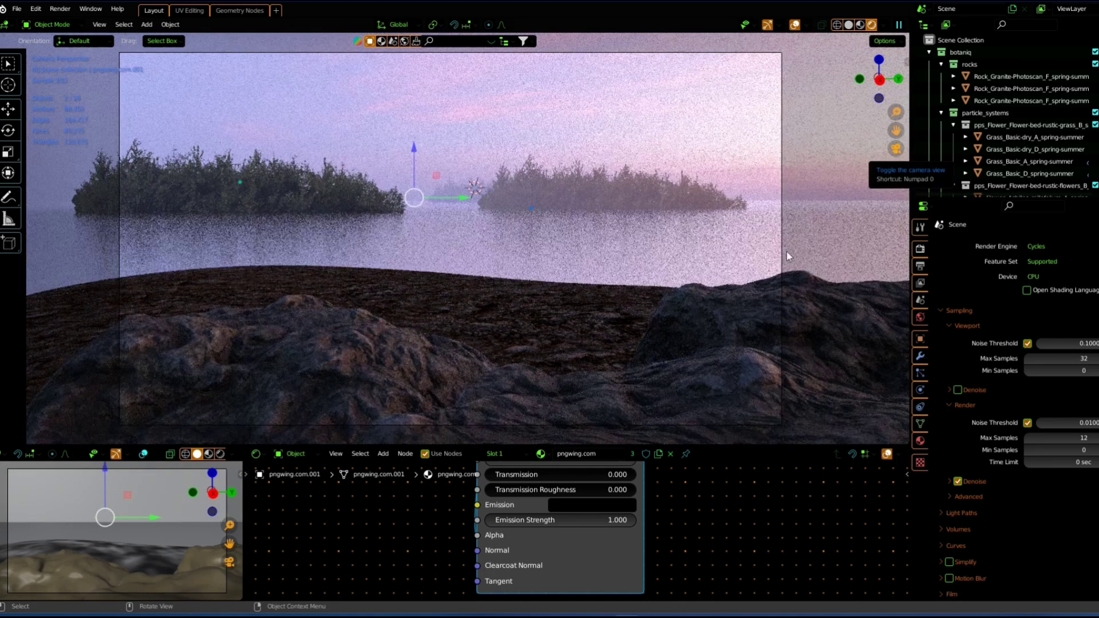
click(532, 324)
click(920, 373)
click(796, 25)
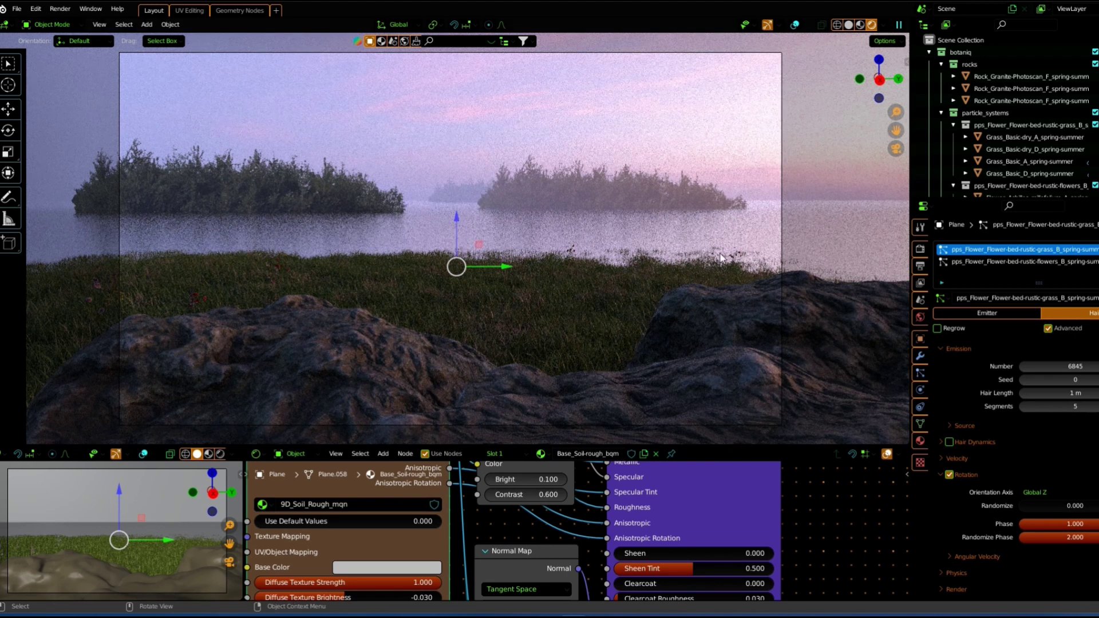
Return to solid shading and select the pngwing.com.001 grass cutout plane
click(532, 174)
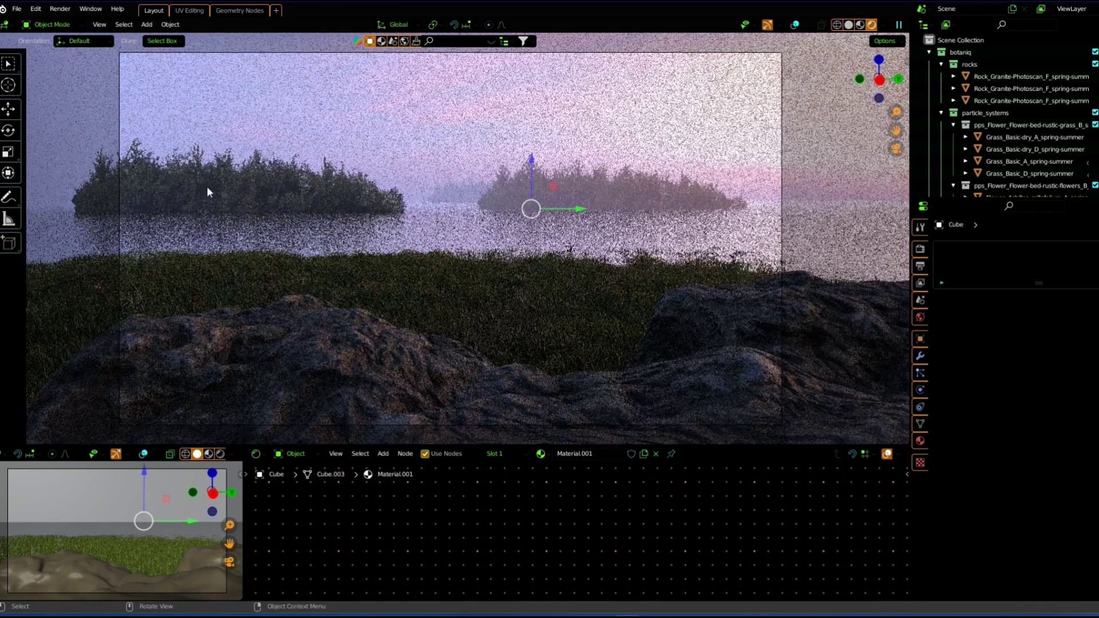
click(848, 24)
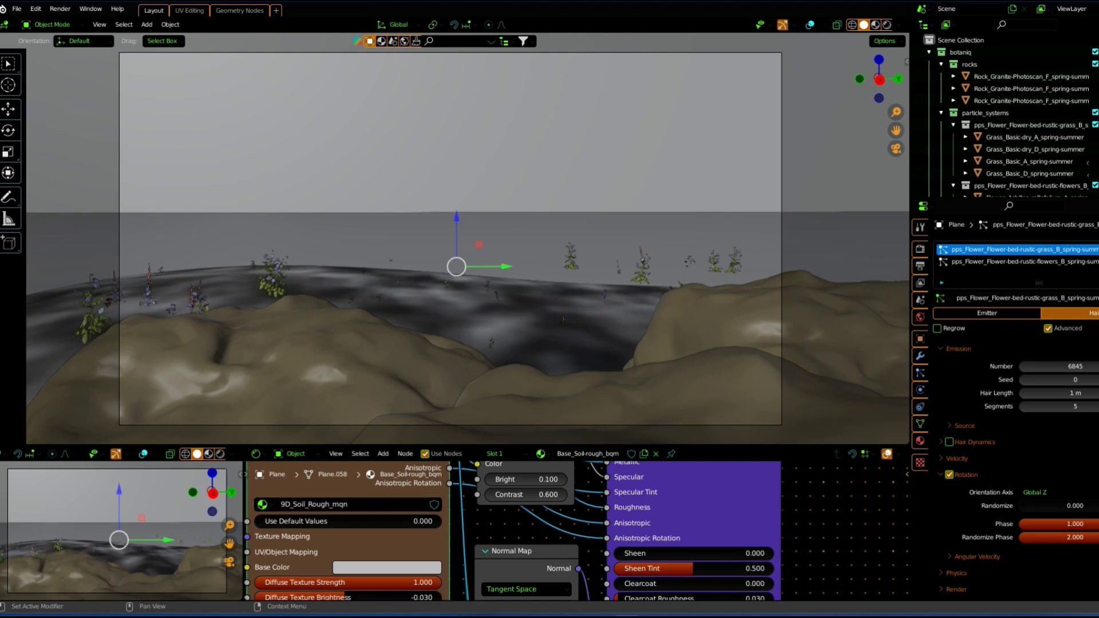
click(291, 208)
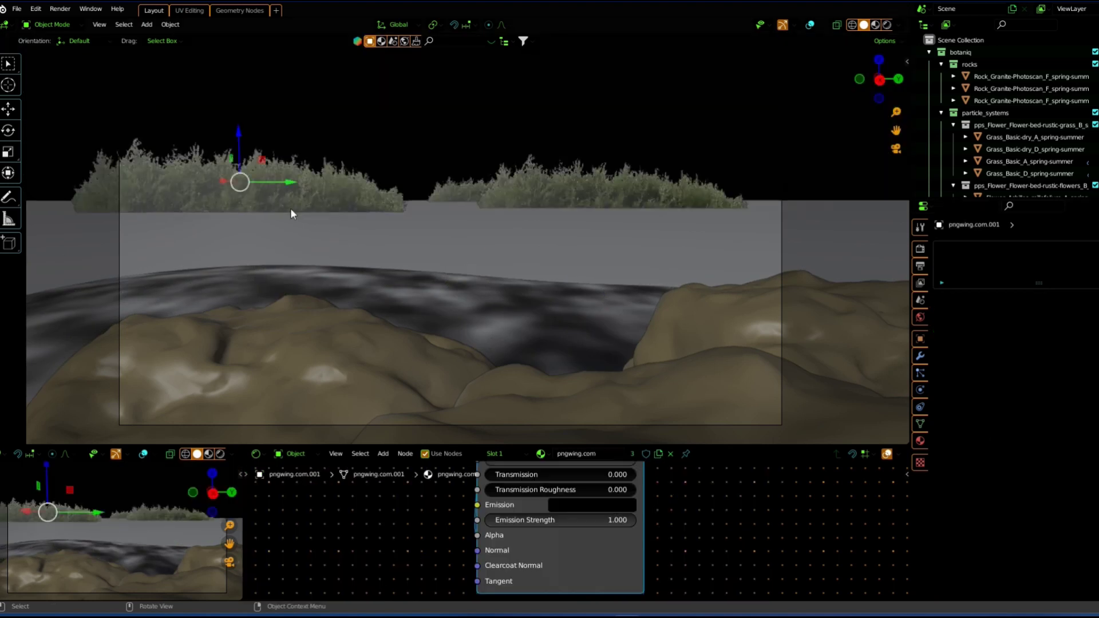
Add an Array modifier to the island plane with X offset -0.900 and view it rendered
click(998, 248)
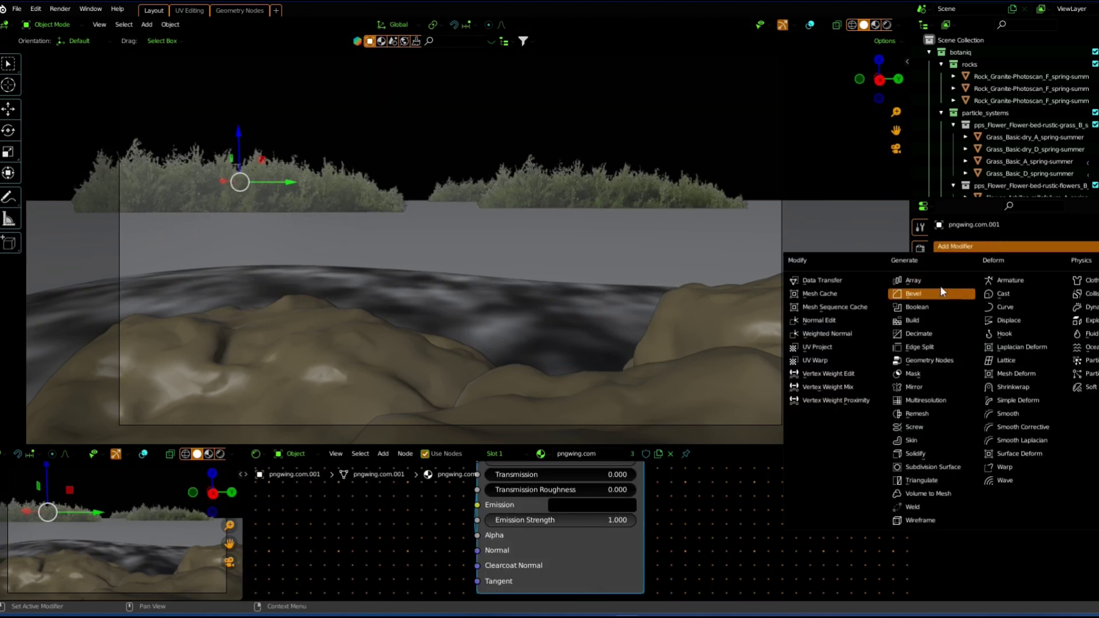
click(922, 281)
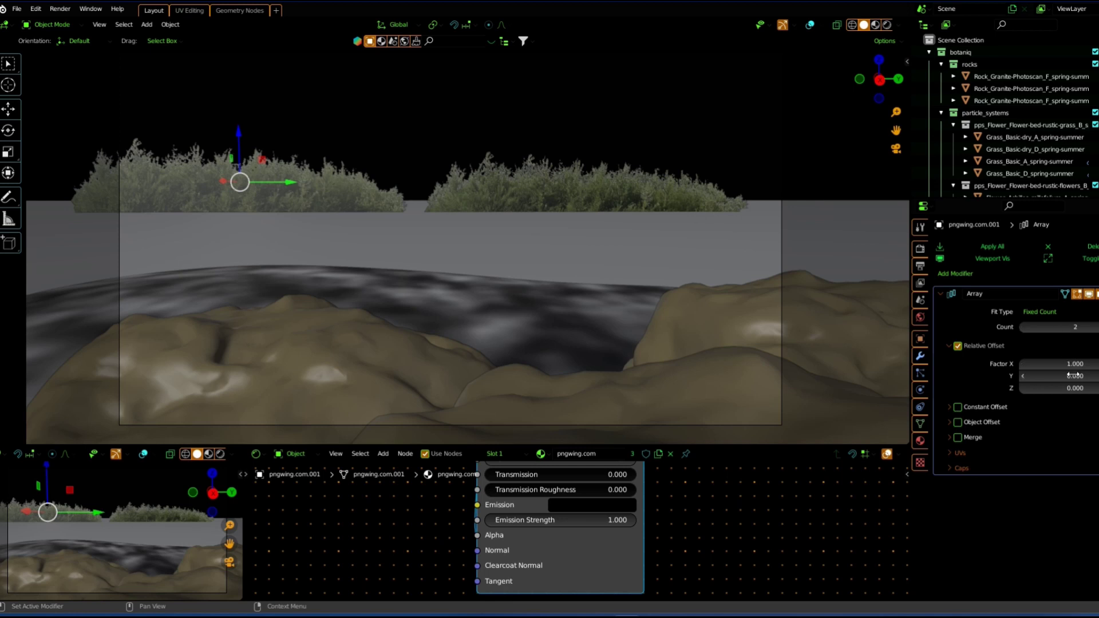
drag(1075, 365, 1030, 364)
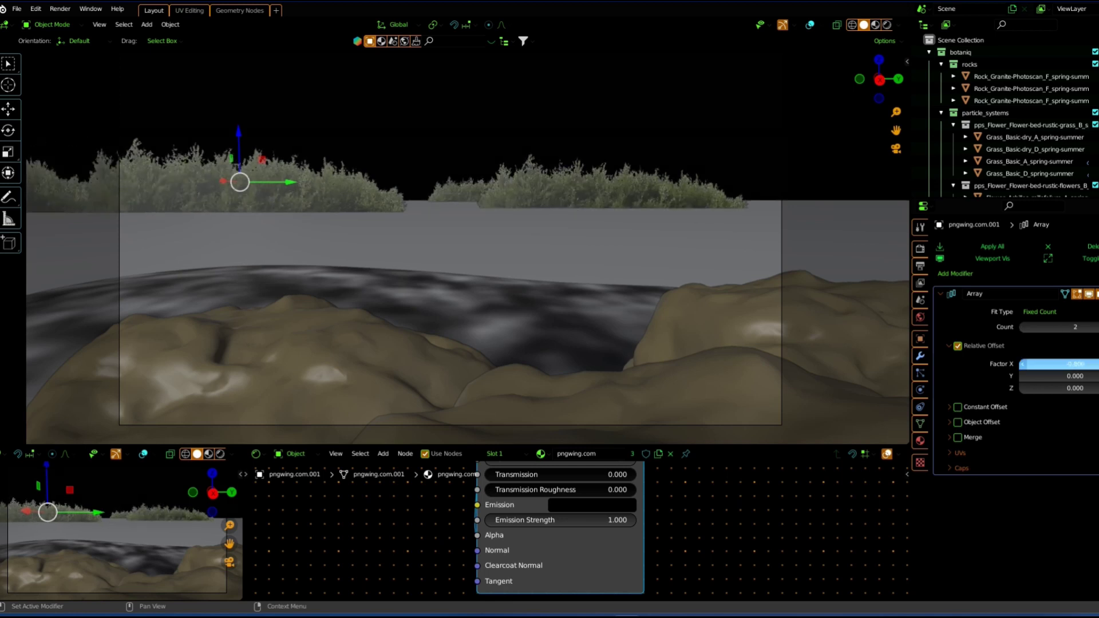
text(-0.900)
drag(1031, 364, 1025, 364)
click(896, 150)
middle_drag(896, 158, 790, 180)
click(895, 149)
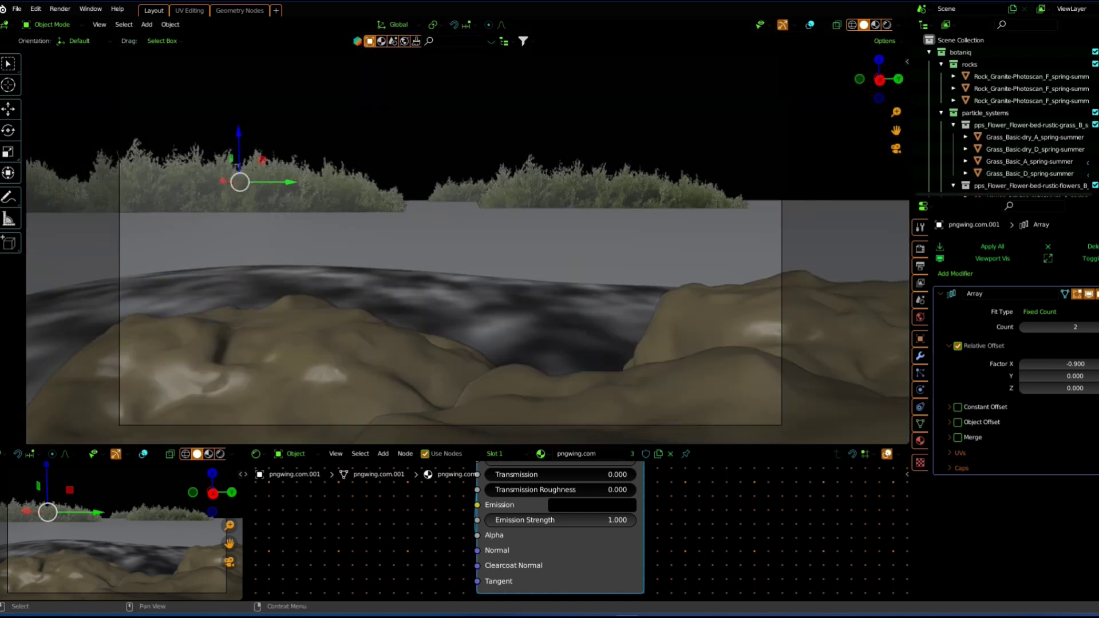
click(887, 25)
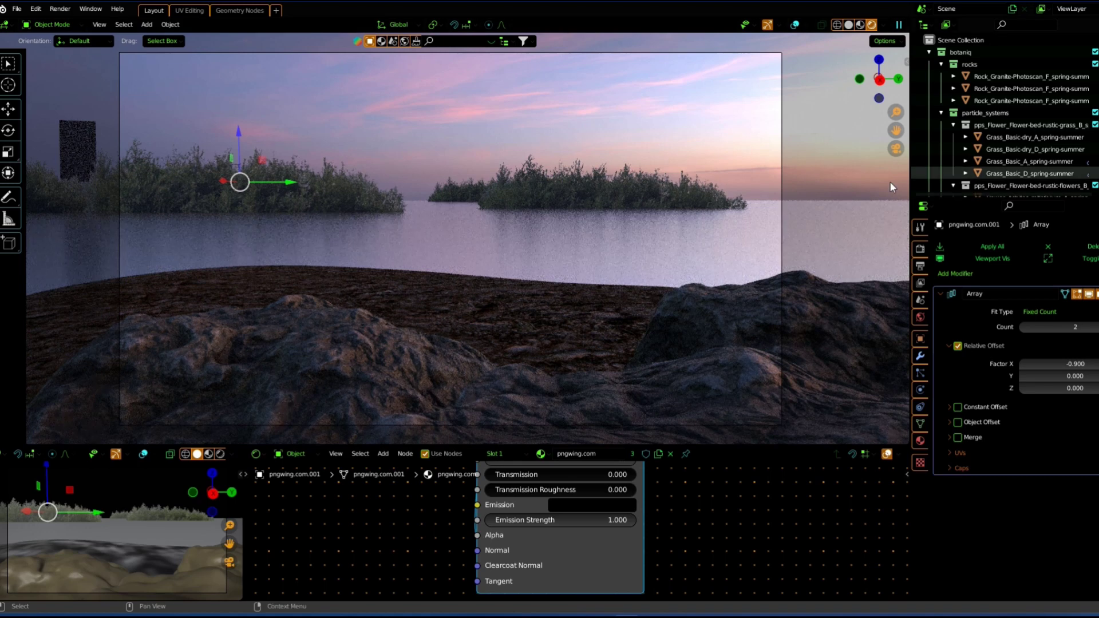
Undo the array copy and toggle viewport display of the soil's grass particles
middle_drag(891, 184, 668, 225)
key(ctrl+z)
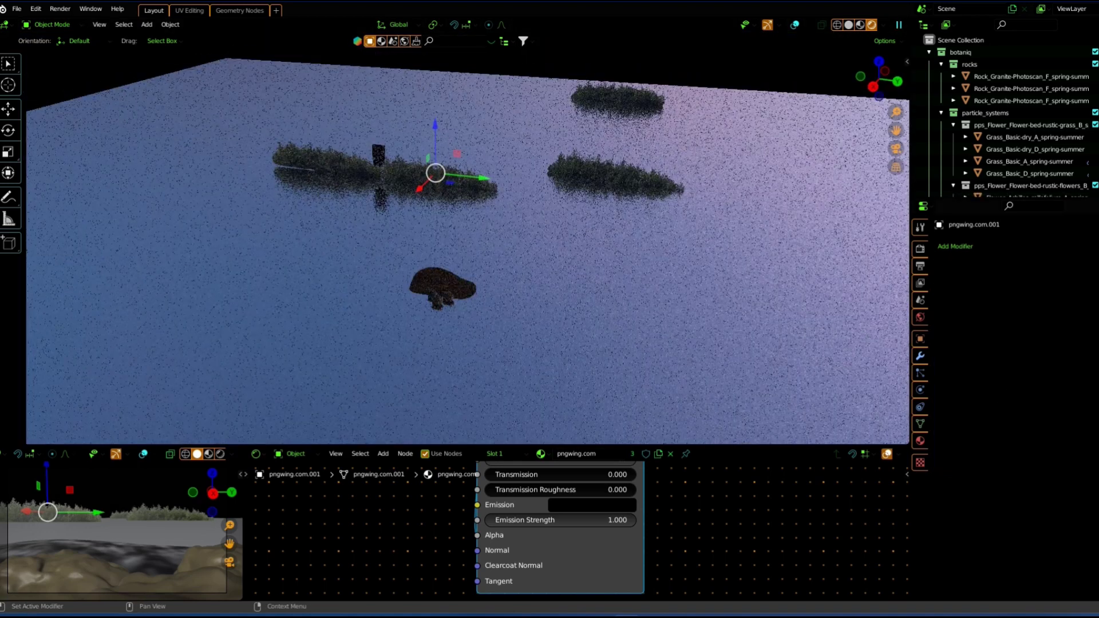
key(KP_0)
key(ctrl+z)
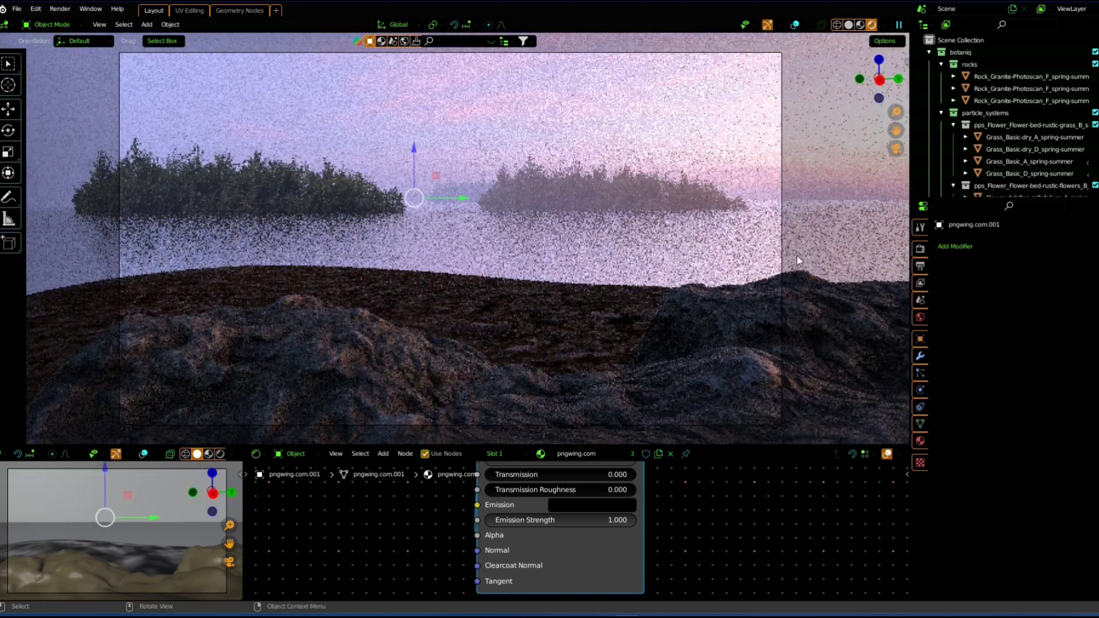
click(744, 299)
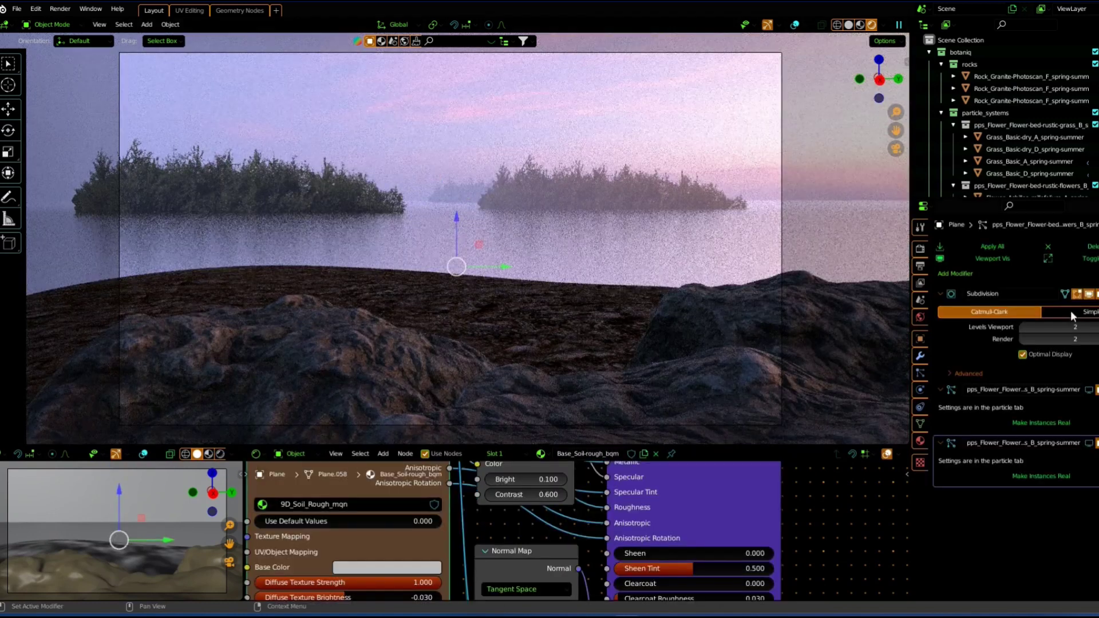
key(ctrl+alt+z)
click(878, 187)
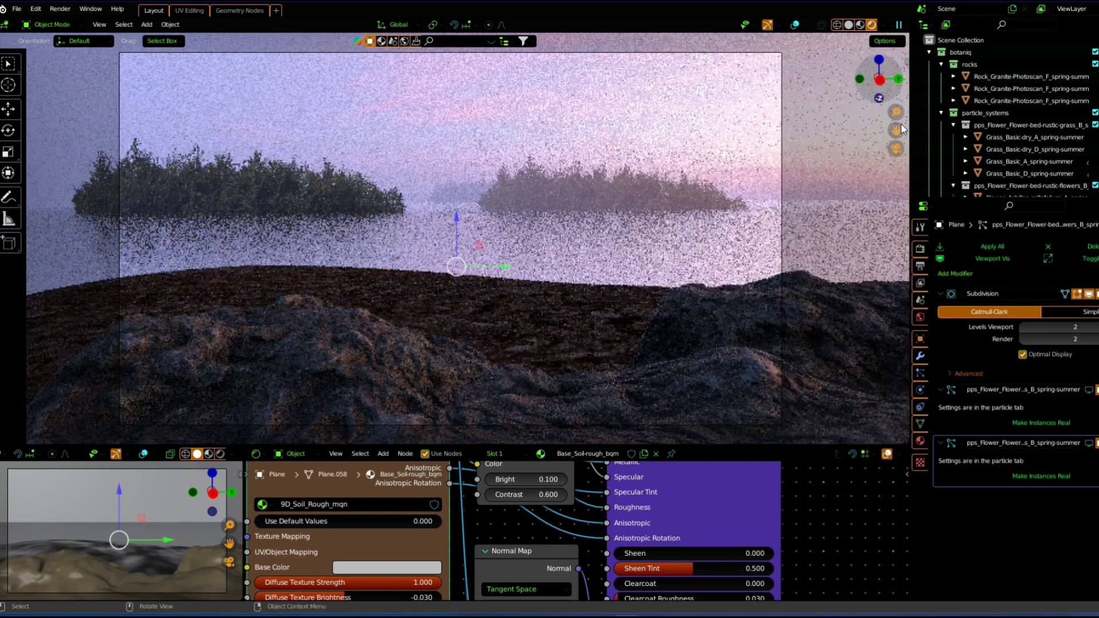
Select the foreground rock and frame it in a low close-up view
middle_drag(881, 186, 681, 222)
click(429, 299)
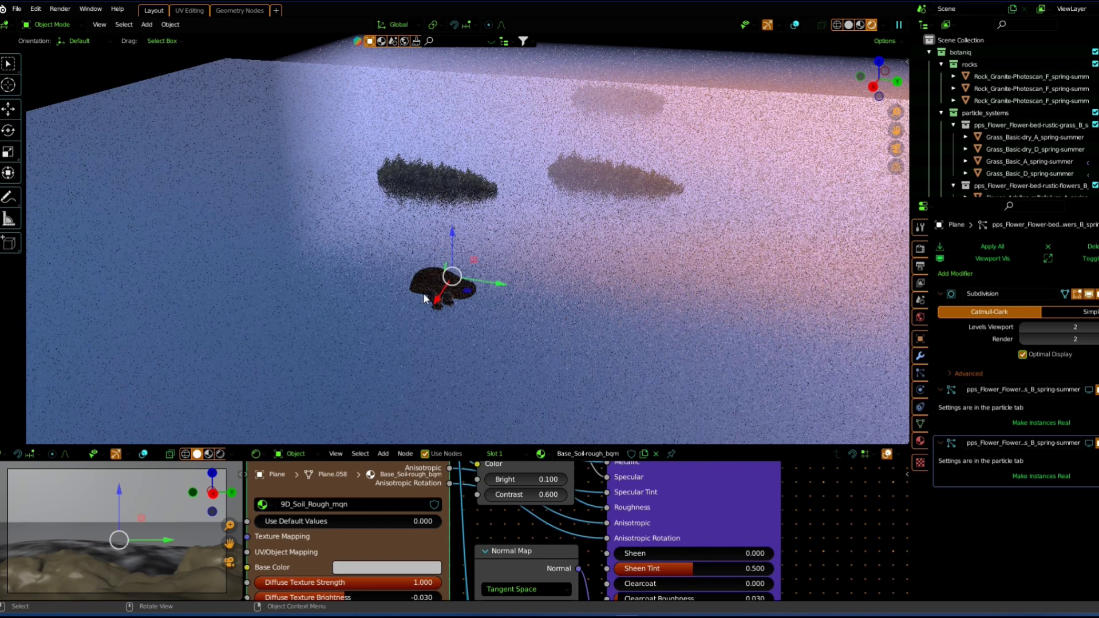
key(KP_Decimal)
mouse_move(432, 296)
middle_down()
mouse_move(581, 298)
mouse_move(601, 323)
mouse_move(899, 362)
middle_up()
Open botaniq's Spawn Asset dialog in solid shading and browse the coniferous trees
key(n)
click(864, 24)
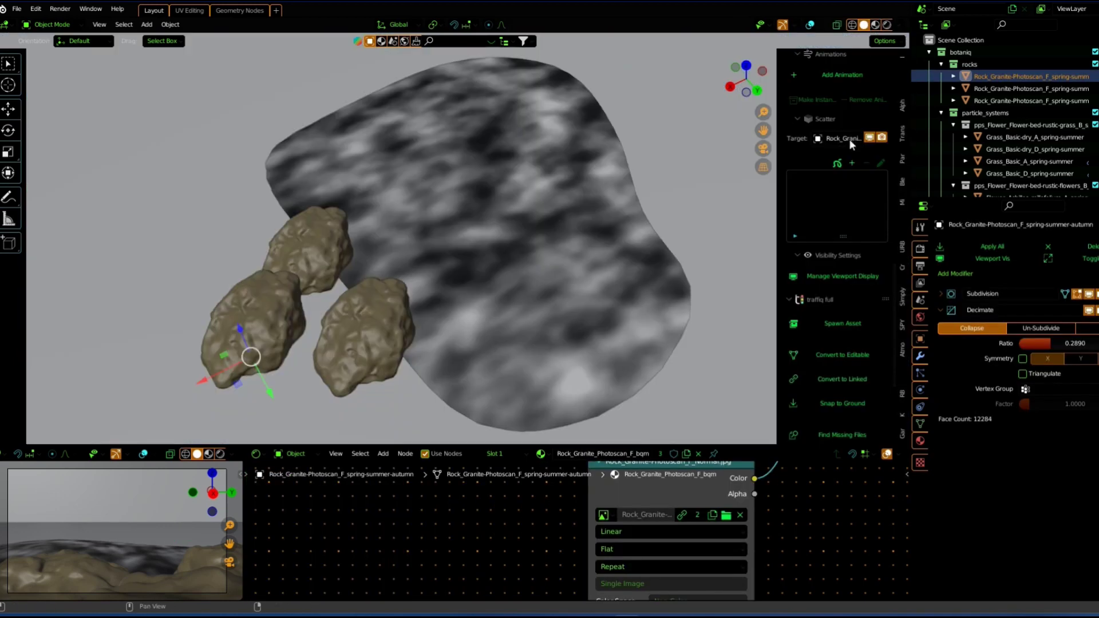
scroll(853, 134, down, 5)
scroll(863, 149, down, 5)
scroll(848, 161, down, 3)
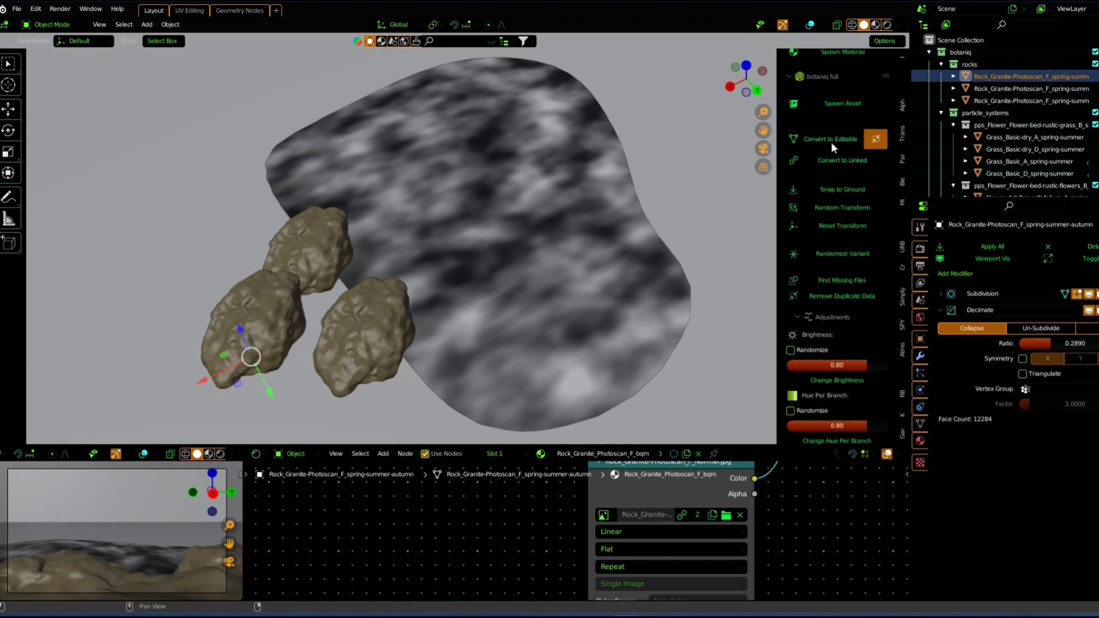
click(828, 136)
click(794, 152)
click(802, 193)
click(816, 215)
Spawn the autumn Acer pseudoplatanus tree from botaniq's deciduous category
click(795, 152)
click(839, 209)
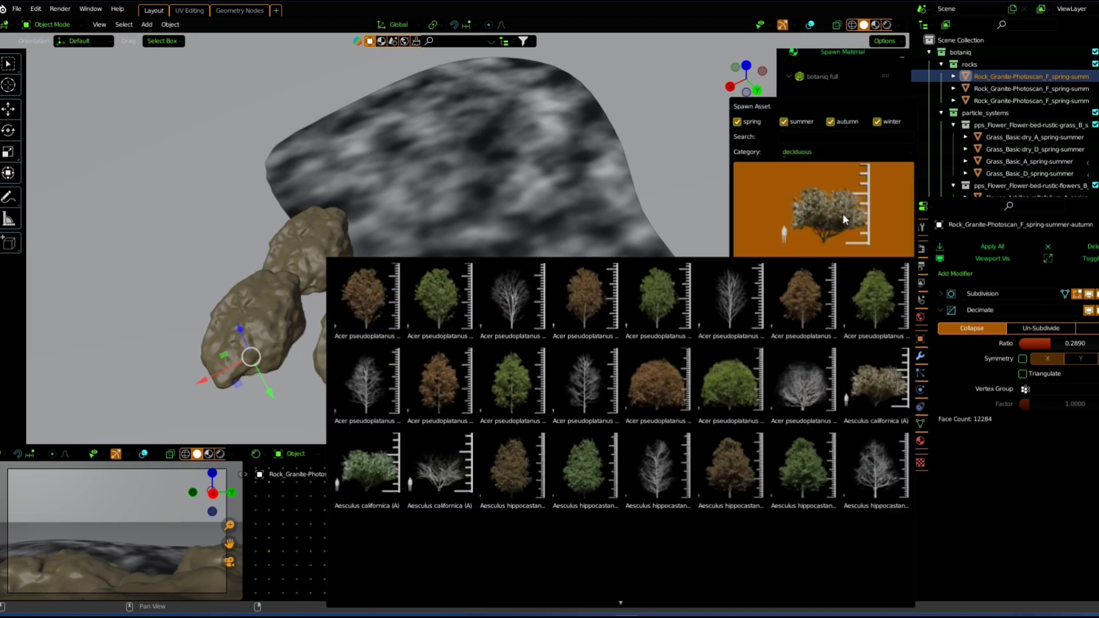
click(676, 402)
click(812, 298)
scroll(479, 280, down, 3)
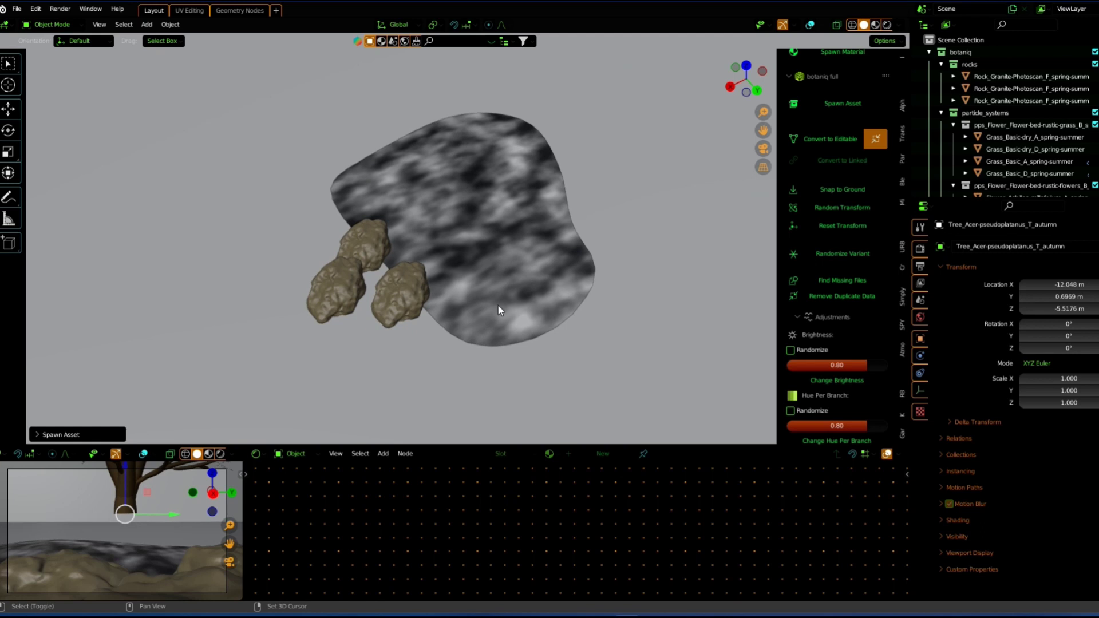
Snap the tree onto the right-hand rock, shrink it to 0.067 scale, and view through the camera
key(shift+s)
click(535, 259)
key(s)
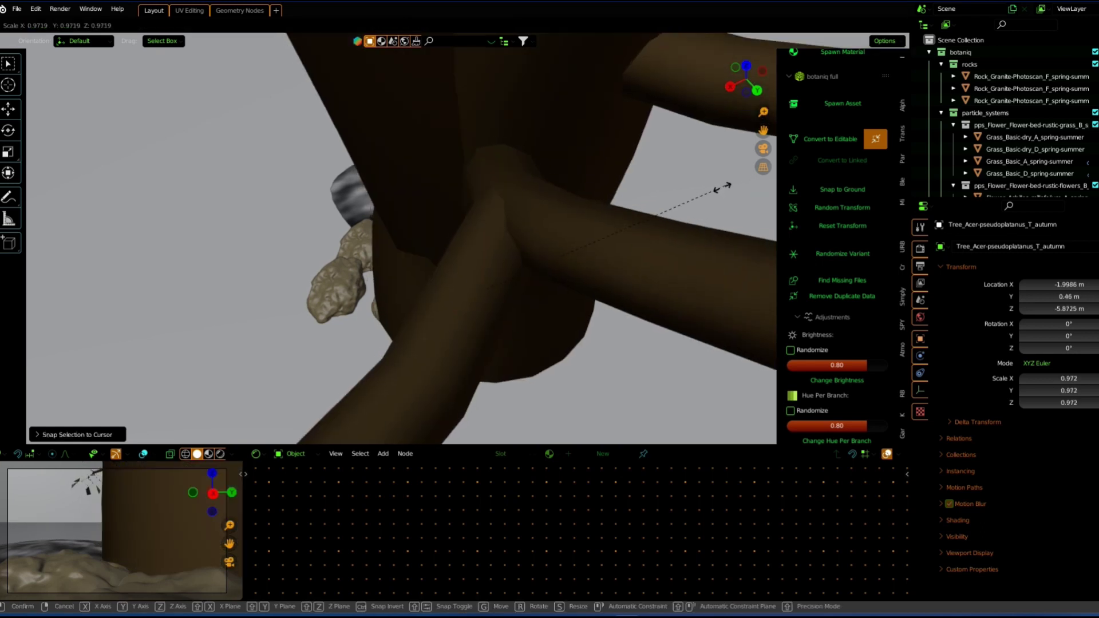
click(550, 266)
scroll(757, 150, down, 5)
scroll(756, 150, up, 4)
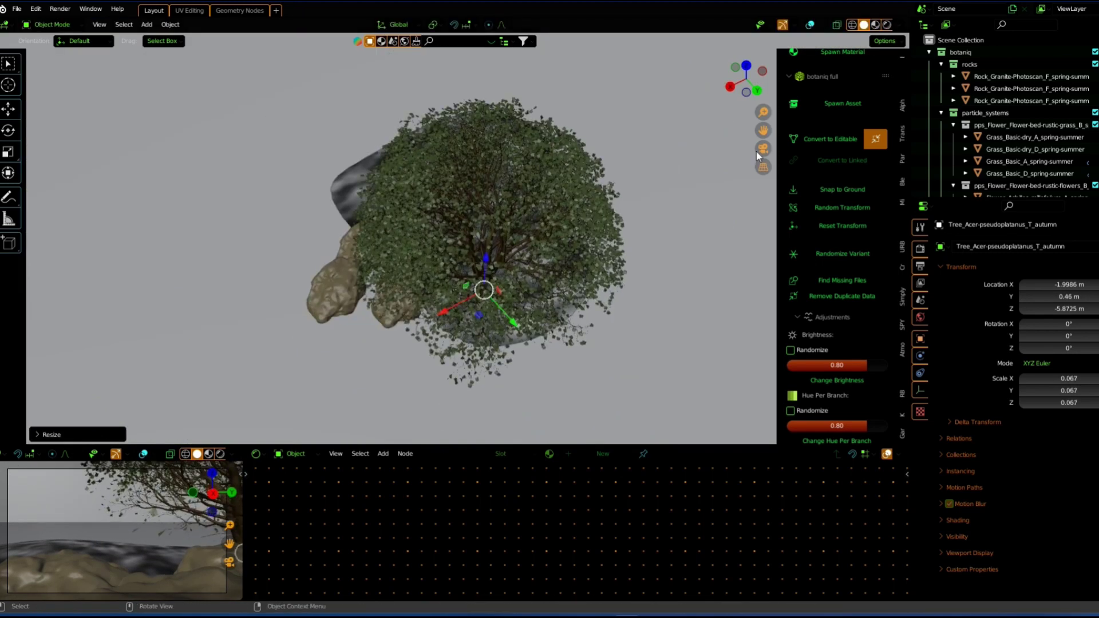
click(761, 150)
Move and rescale the maple to 0.094 so its branches overhang the top right, then check rendered
key(n)
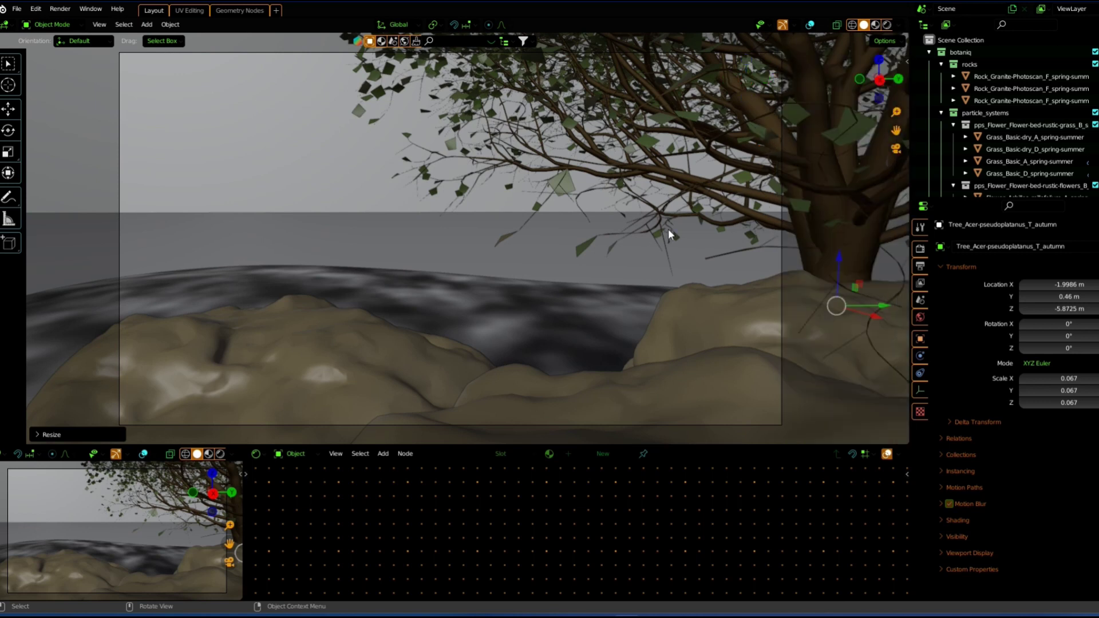
key(g)
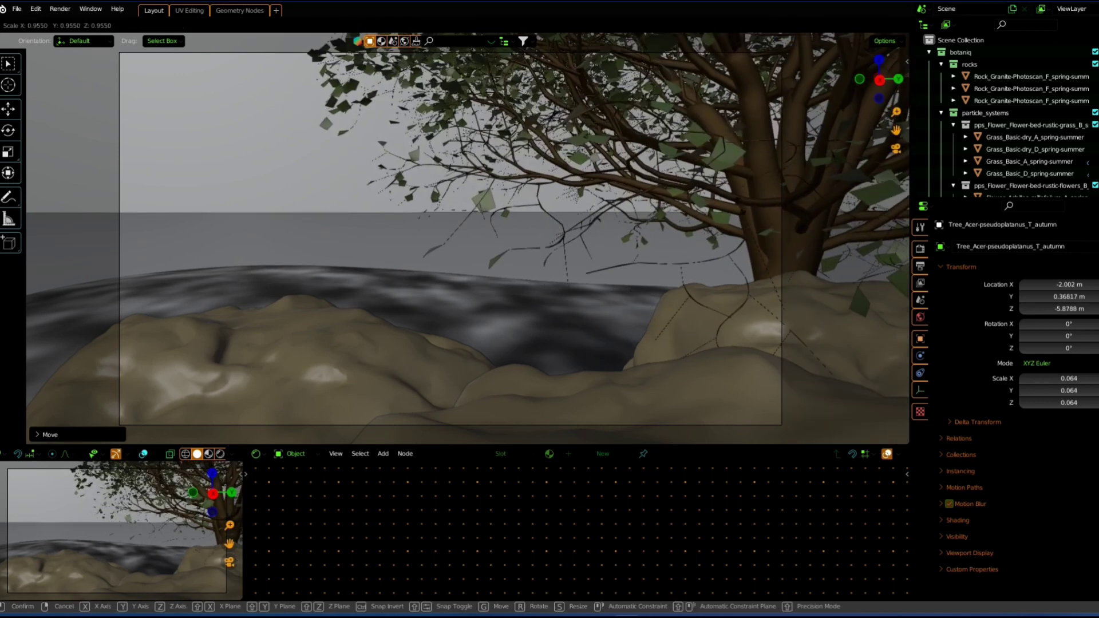
click(701, 217)
key(s)
right_click(695, 170)
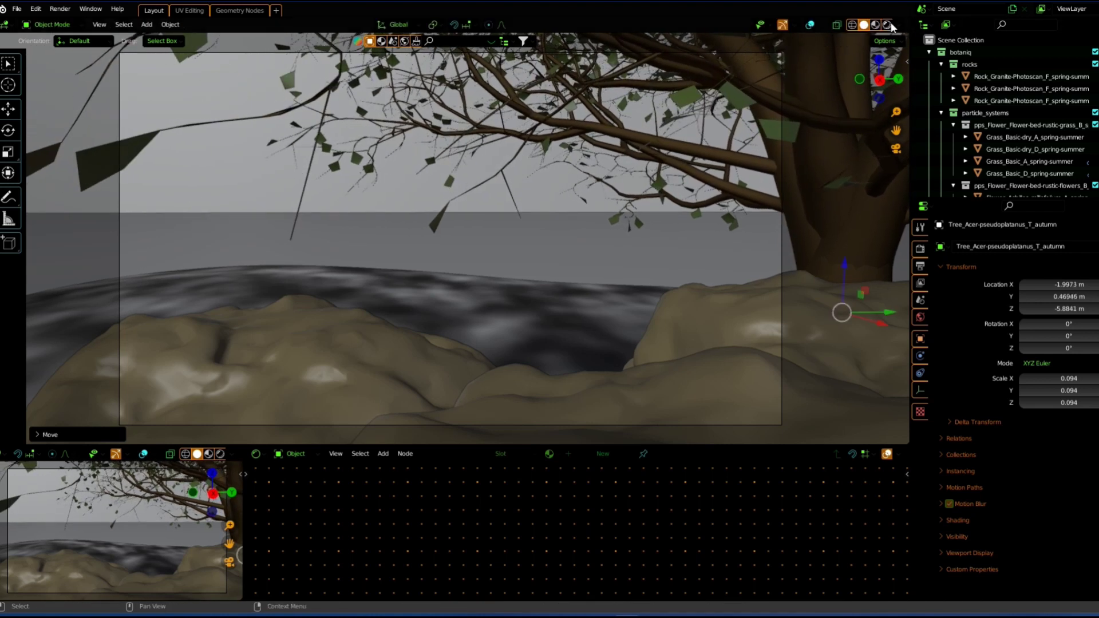
click(889, 25)
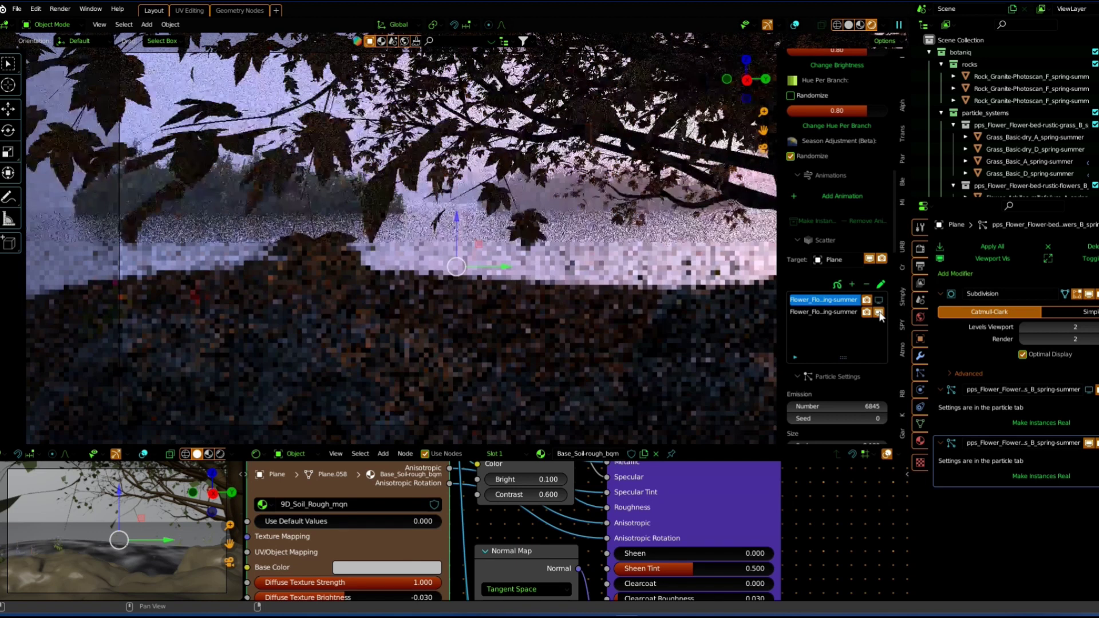
click(851, 28)
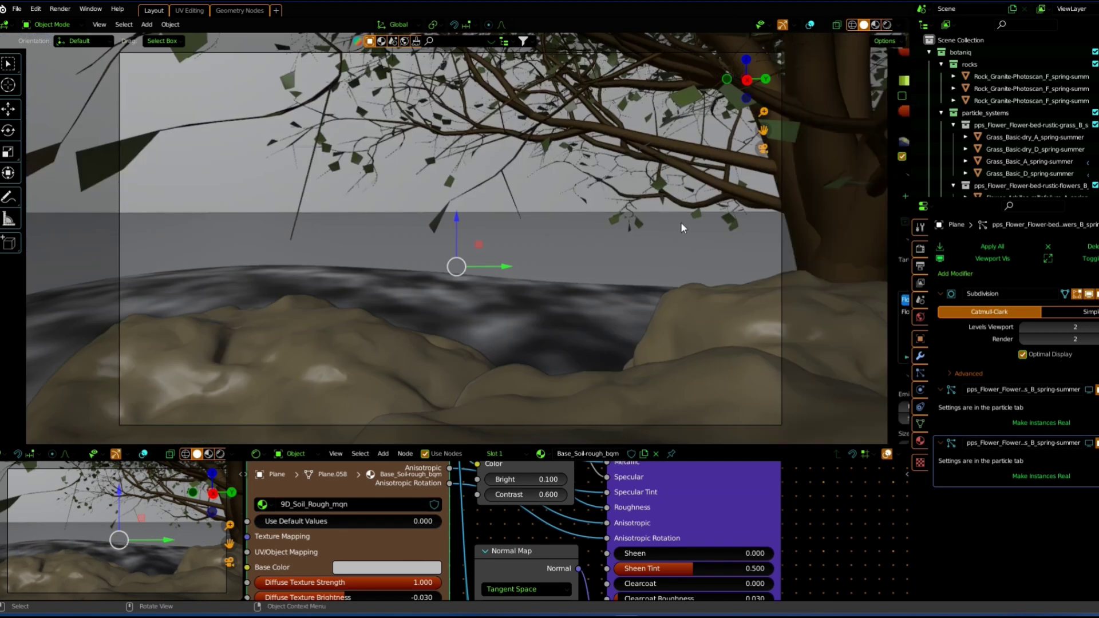